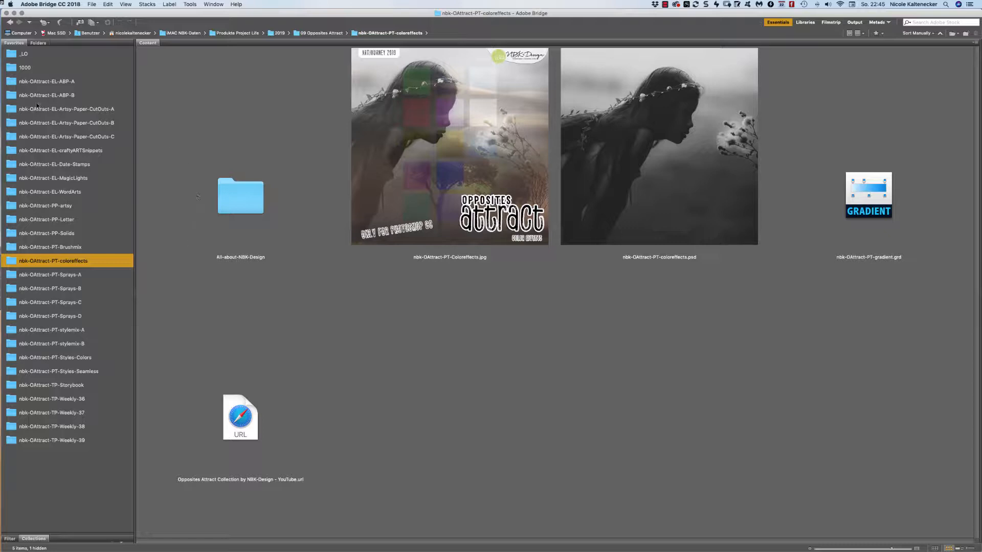
Browse the nbk-OAttract-PP-Letter papers in Bridge and select the Letter-8 paper.
{"action": "left_click", "coordinate": [88, 219]}
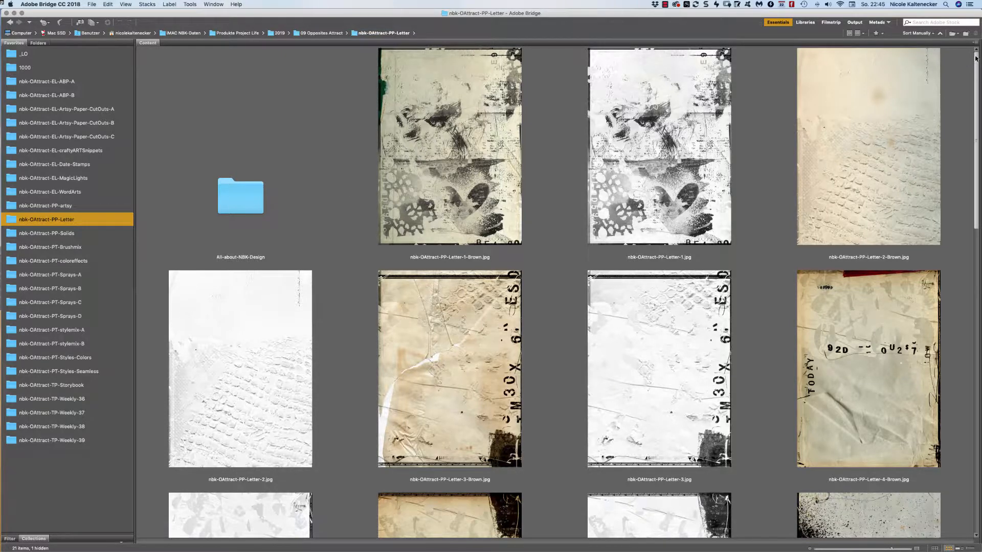
{"action": "scroll", "coordinate": [945, 87], "scroll_direction": "down", "scroll_amount": 3}
{"action": "scroll", "coordinate": [945, 87], "scroll_direction": "down", "scroll_amount": 3}
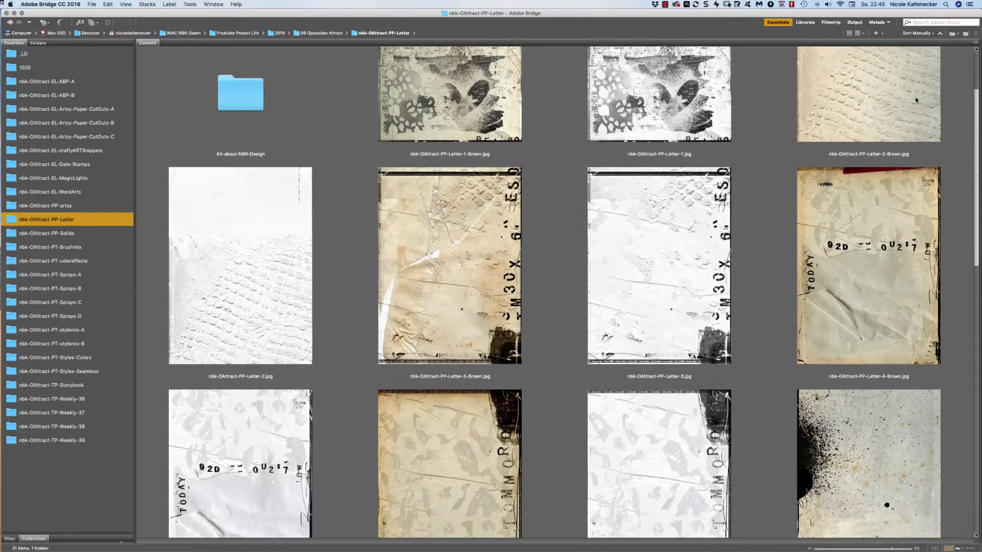
{"action": "scroll", "coordinate": [850, 151], "scroll_direction": "down", "scroll_amount": 3}
{"action": "scroll", "coordinate": [850, 152], "scroll_direction": "down", "scroll_amount": 6}
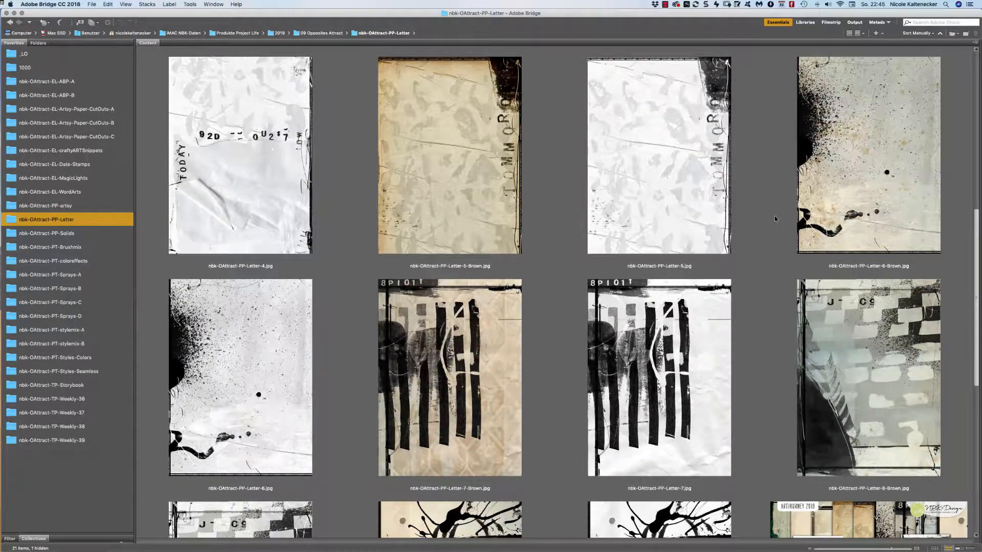
{"action": "scroll", "coordinate": [775, 219], "scroll_direction": "down", "scroll_amount": 5}
{"action": "scroll", "coordinate": [734, 304], "scroll_direction": "down", "scroll_amount": 1}
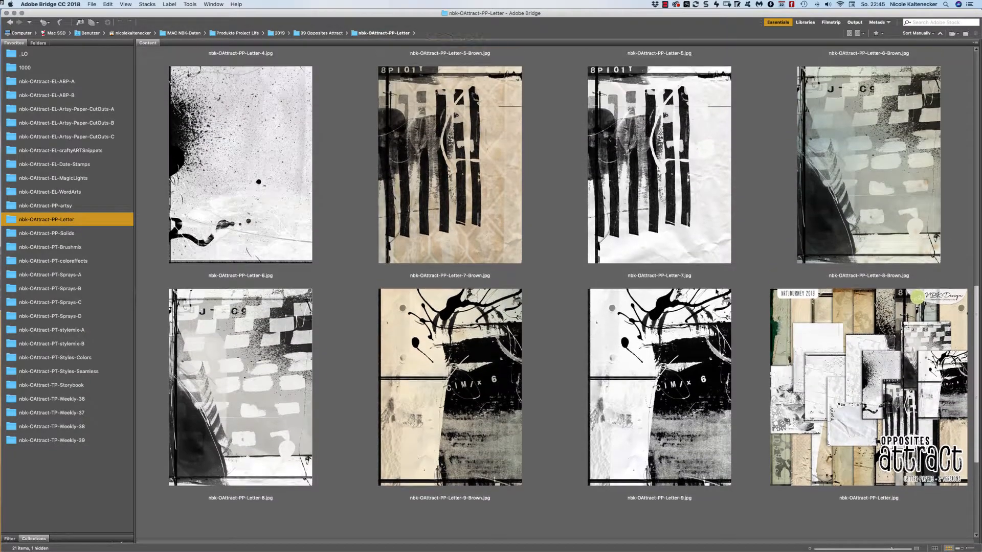
{"action": "scroll", "coordinate": [709, 264], "scroll_direction": "up", "scroll_amount": 5}
{"action": "scroll", "coordinate": [709, 263], "scroll_direction": "up", "scroll_amount": 3}
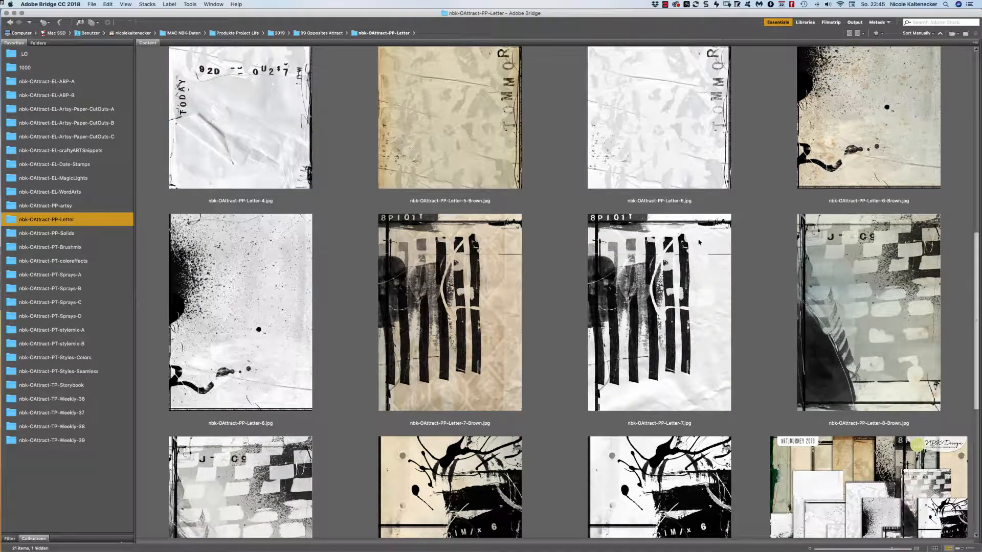
{"action": "scroll", "coordinate": [700, 243], "scroll_direction": "up", "scroll_amount": 5}
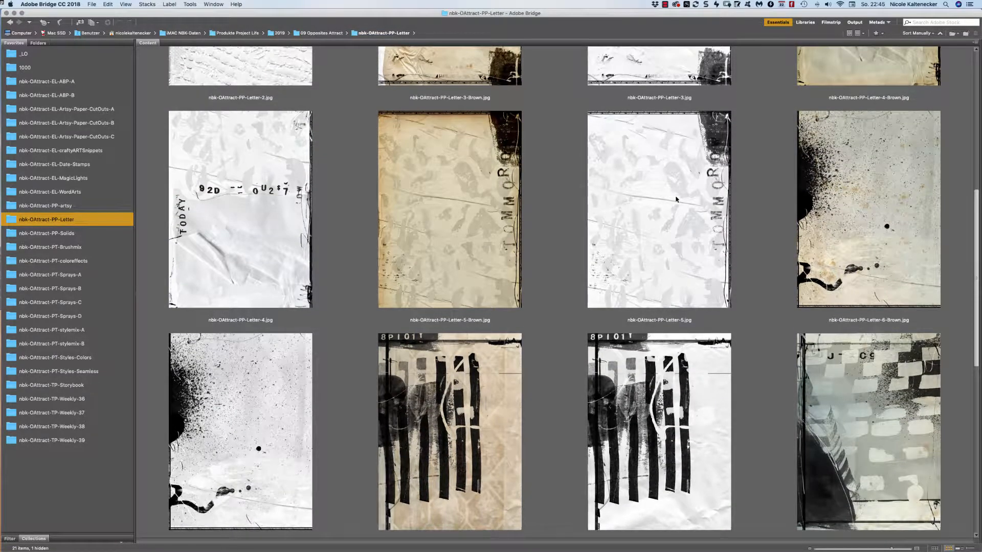
{"action": "scroll", "coordinate": [677, 199], "scroll_direction": "up", "scroll_amount": 10}
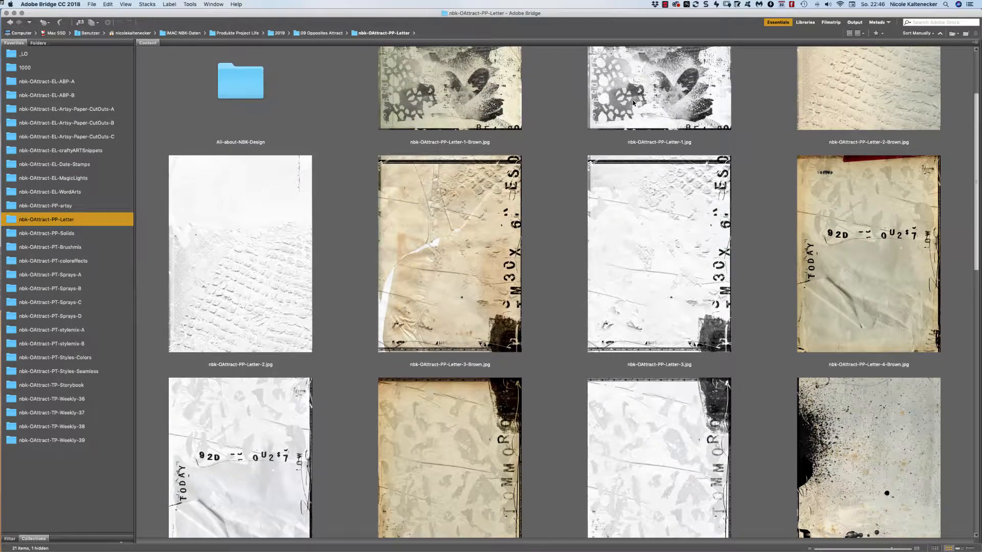
{"action": "scroll", "coordinate": [635, 103], "scroll_direction": "down", "scroll_amount": 18}
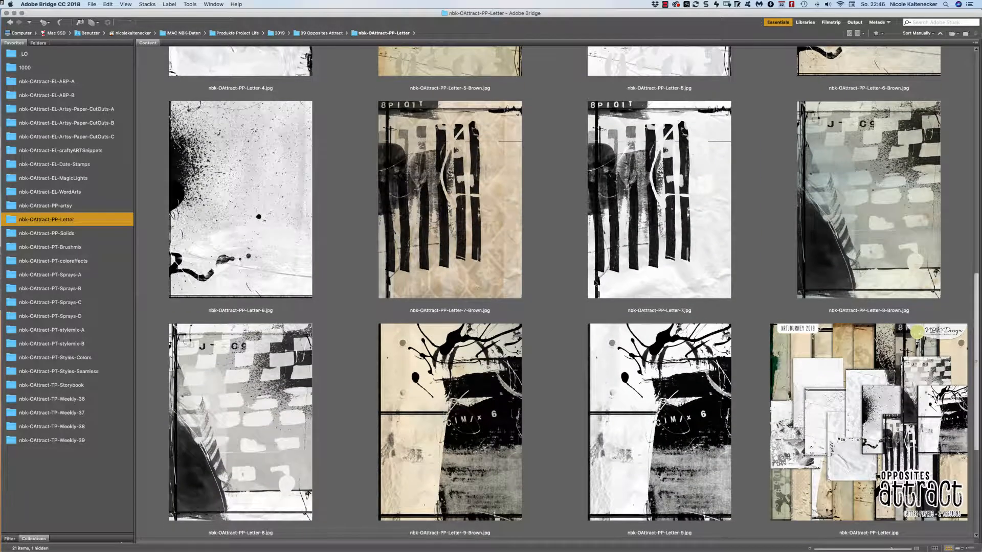
{"action": "scroll", "coordinate": [262, 406], "scroll_direction": "down", "scroll_amount": 1}
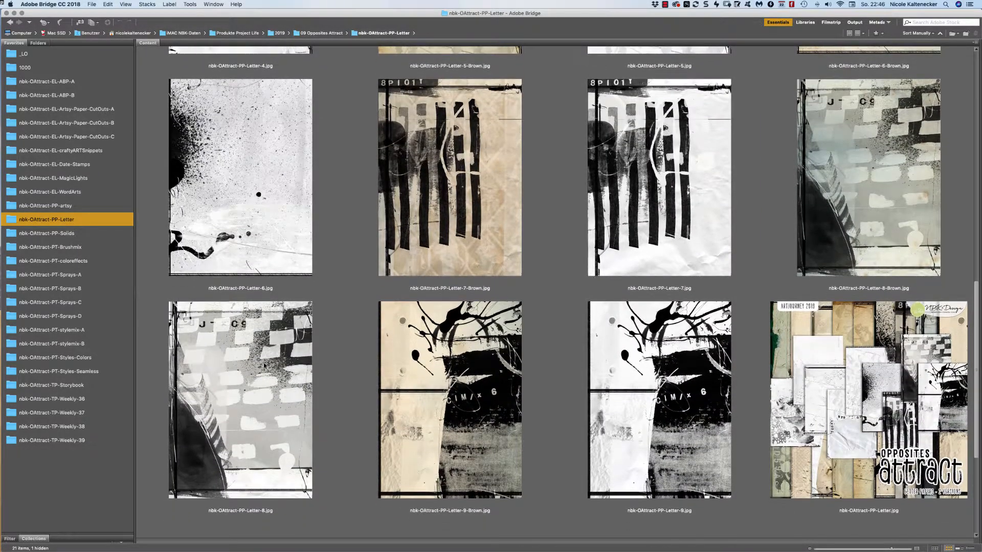
{"action": "left_click", "coordinate": [261, 407]}
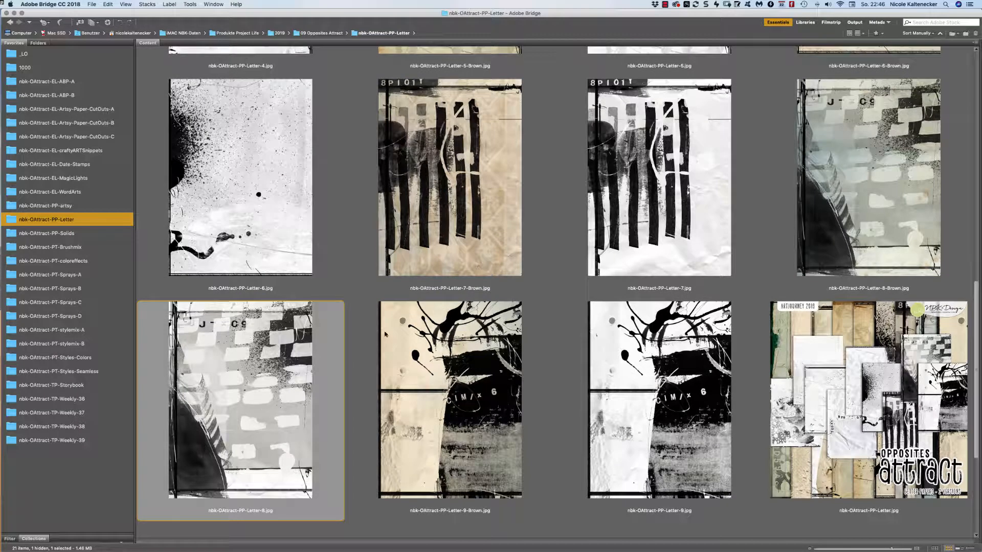
Open Letter-8 in Photoshop, move and enlarge its window, then return to Bridge.
{"action": "double_click", "coordinate": [276, 425]}
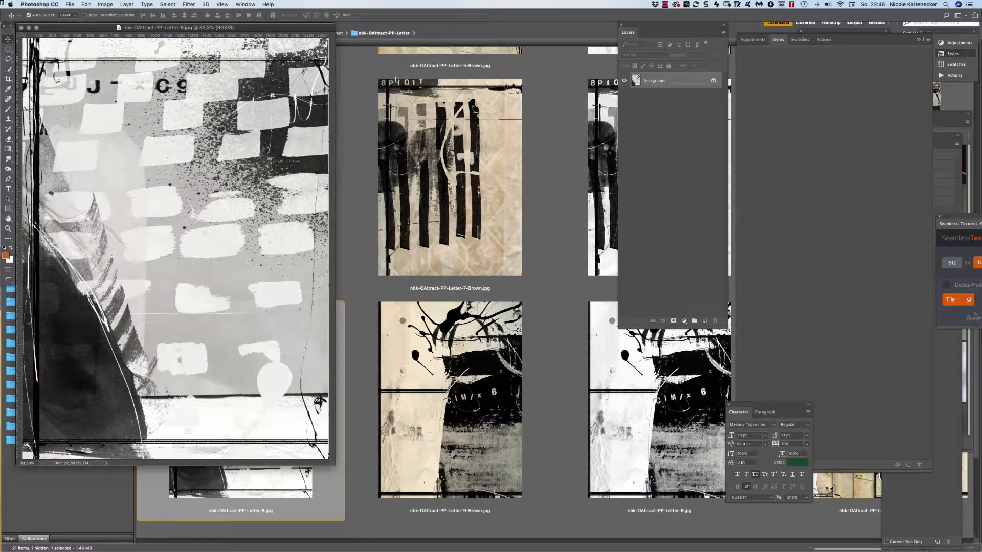
{"action": "left_click_drag", "start_coordinate": [307, 27], "coordinate": [529, 35]}
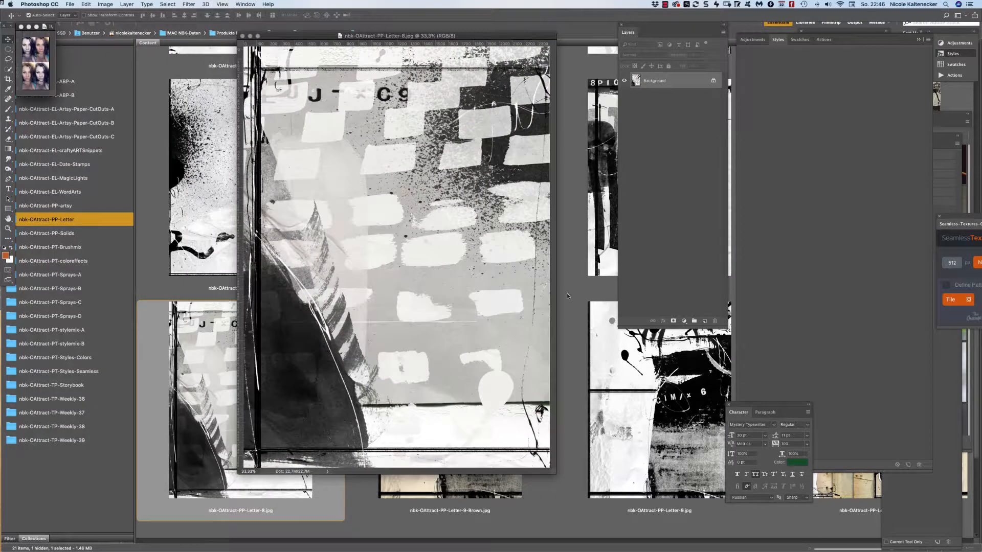
{"action": "left_click_drag", "start_coordinate": [557, 476], "coordinate": [612, 543]}
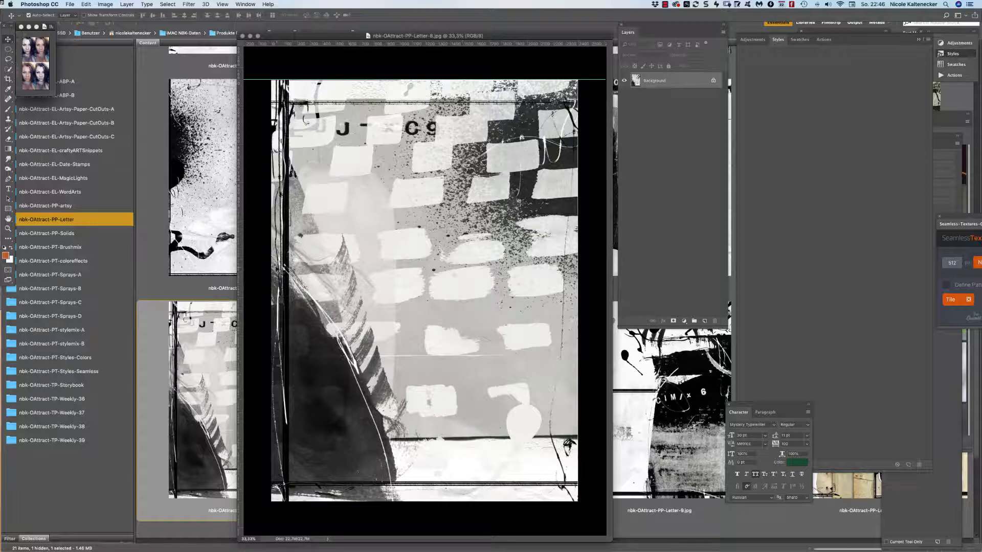
{"action": "left_click", "coordinate": [99, 489]}
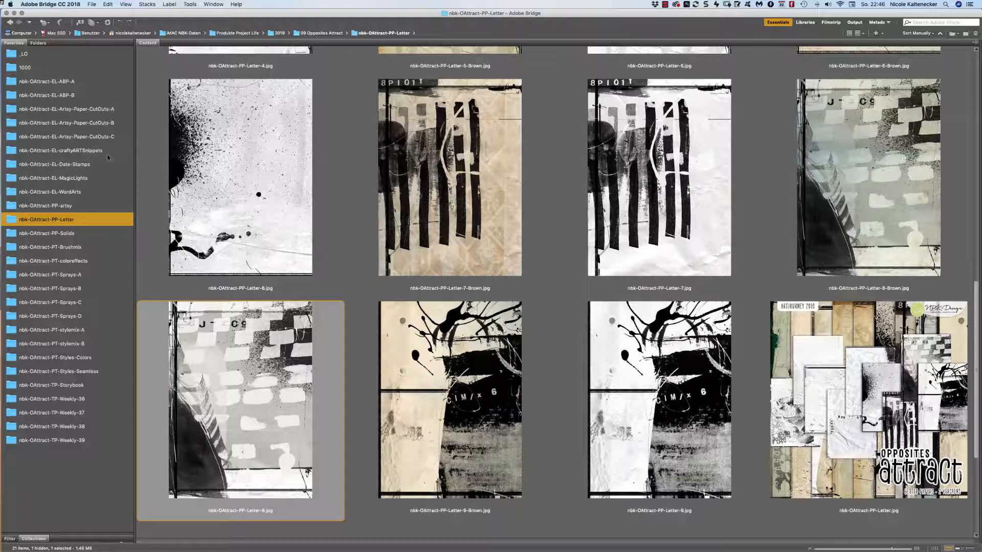
Browse the EL-ABP-A art elements folder in Bridge.
{"action": "left_click", "coordinate": [77, 82]}
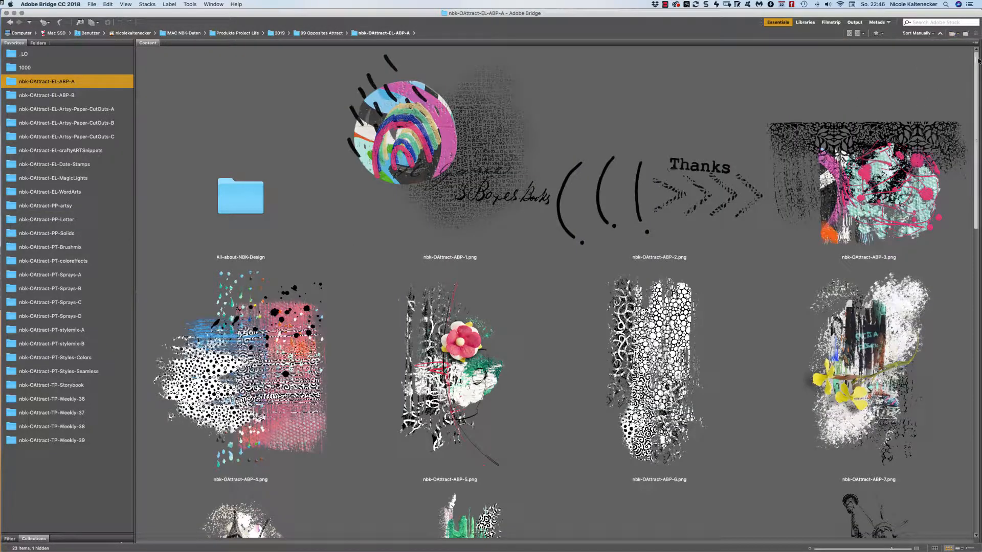
{"action": "scroll", "coordinate": [938, 102], "scroll_direction": "down", "scroll_amount": 3}
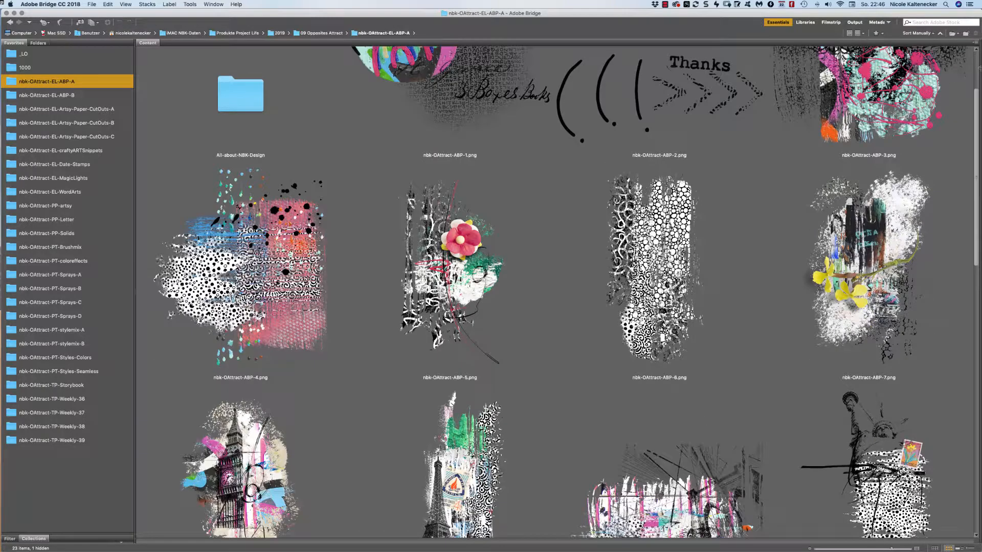
{"action": "scroll", "coordinate": [954, 88], "scroll_direction": "up", "scroll_amount": 2}
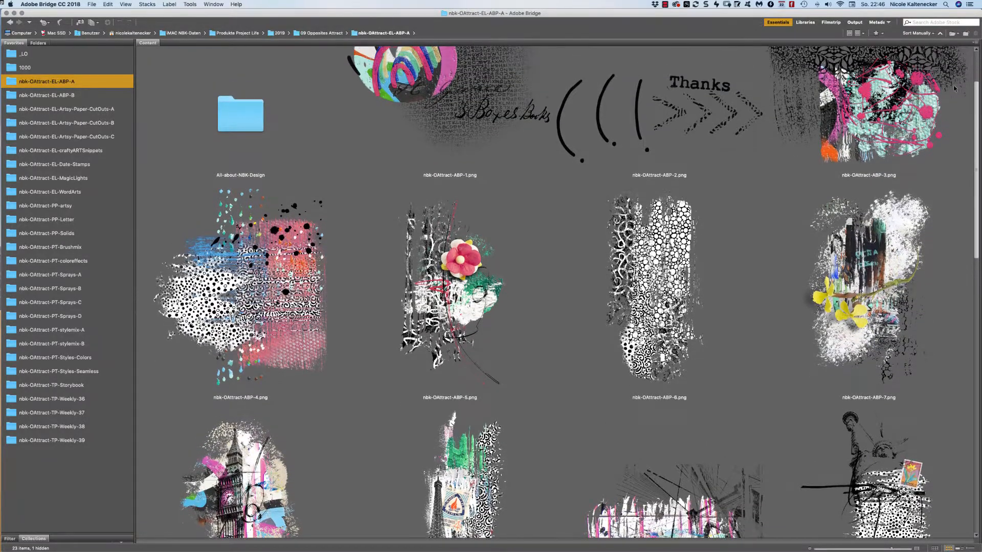
{"action": "scroll", "coordinate": [954, 88], "scroll_direction": "down", "scroll_amount": 10}
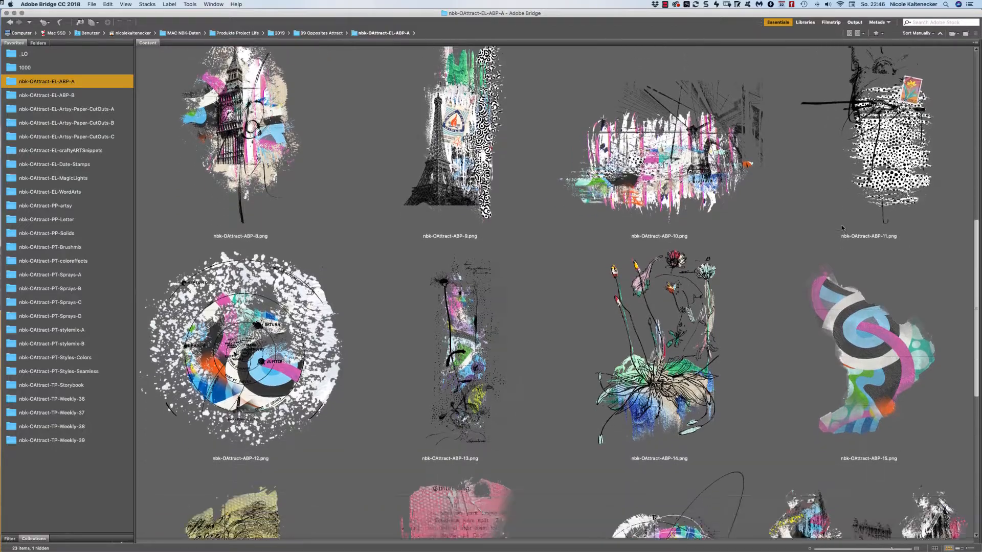
{"action": "scroll", "coordinate": [841, 228], "scroll_direction": "down", "scroll_amount": 9}
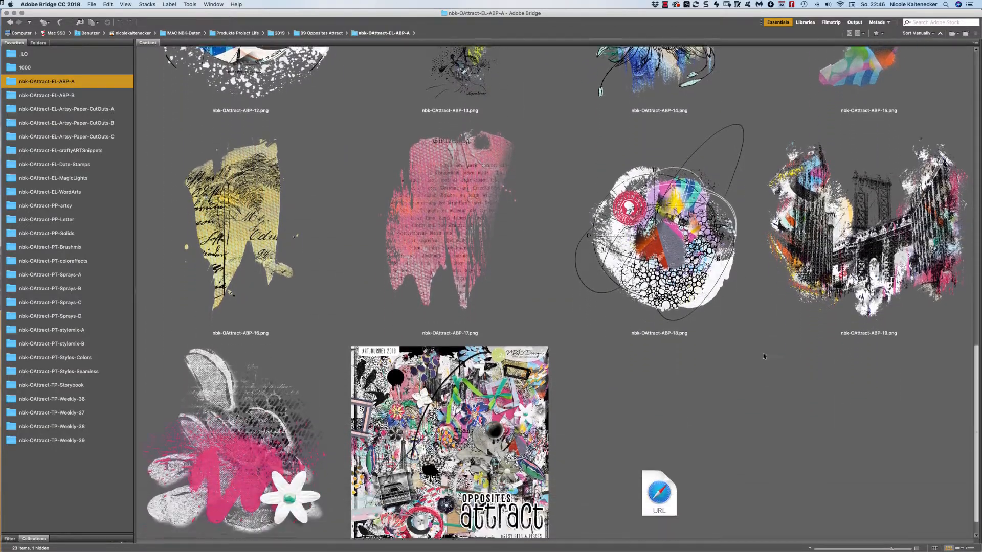
{"action": "scroll", "coordinate": [757, 368], "scroll_direction": "down", "scroll_amount": 1}
{"action": "scroll", "coordinate": [752, 382], "scroll_direction": "up", "scroll_amount": 20}
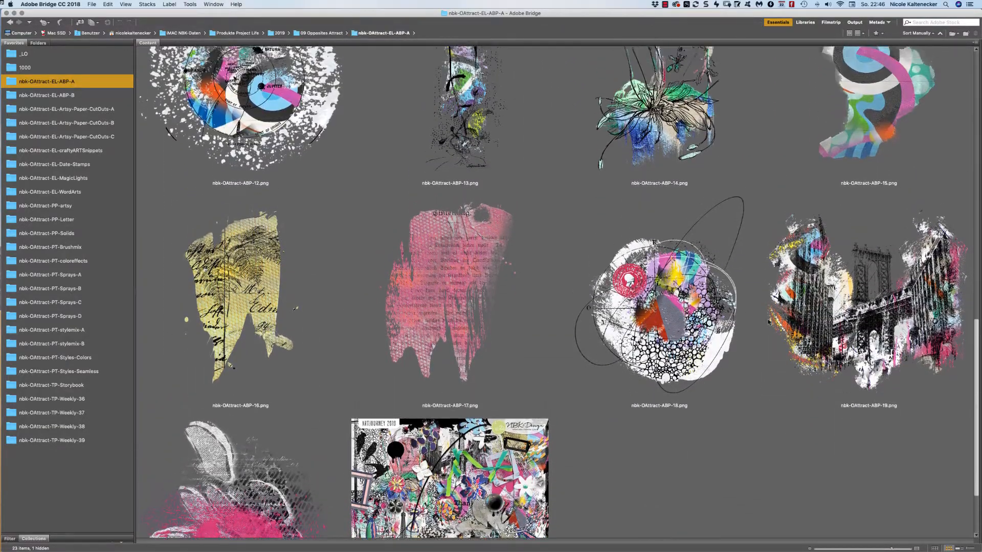
{"action": "scroll", "coordinate": [704, 97], "scroll_direction": "up", "scroll_amount": 3}
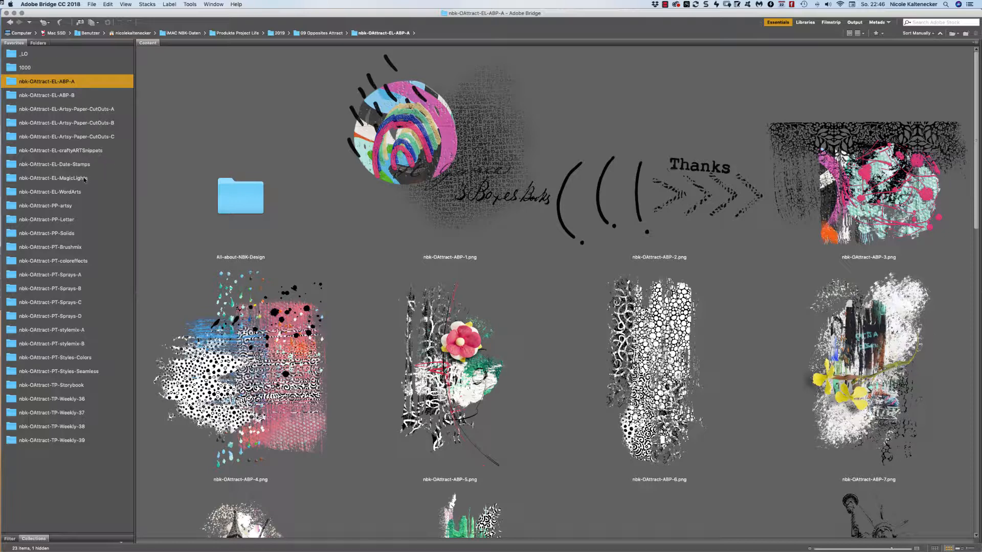
Open angel.png from the EL-WordArts folder in Photoshop.
{"action": "left_click", "coordinate": [77, 197]}
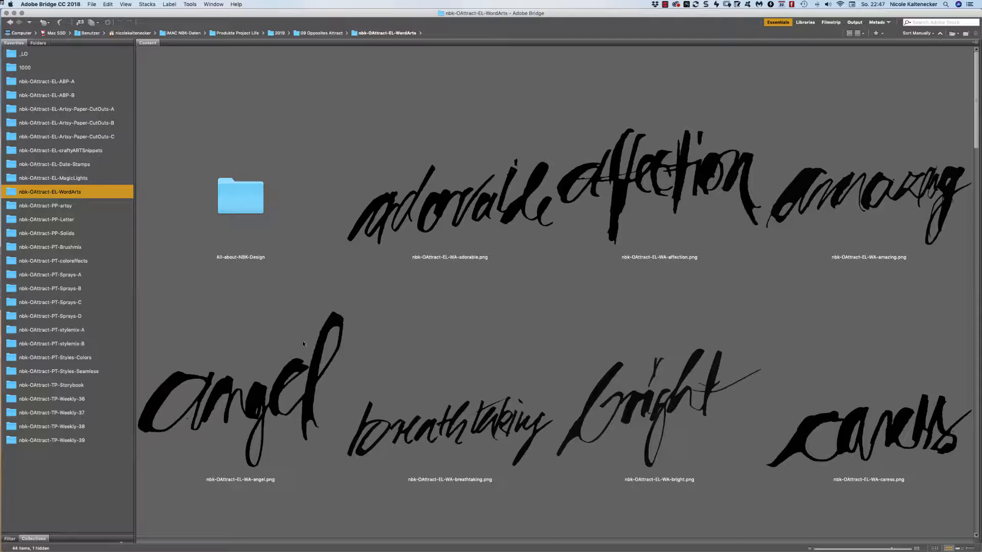
{"action": "left_click", "coordinate": [289, 379]}
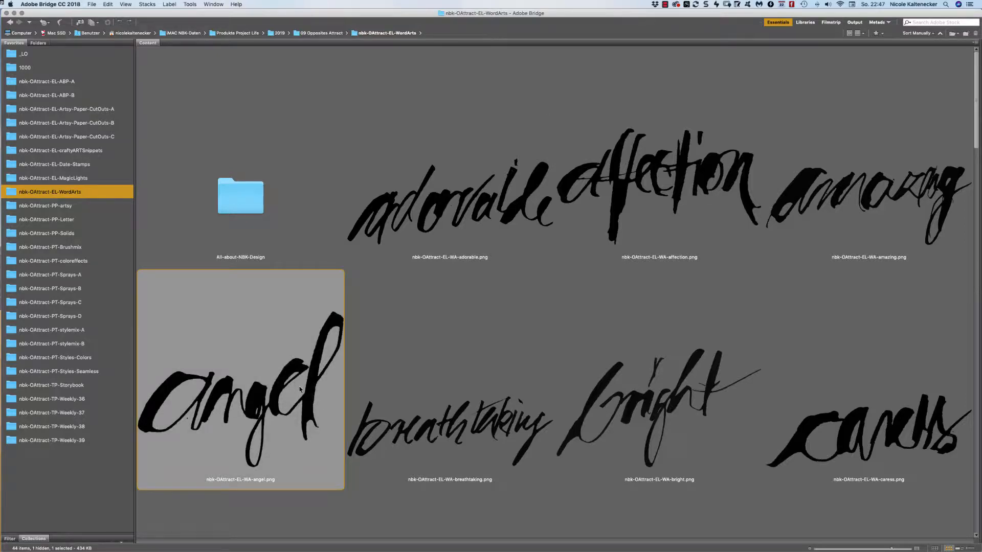
{"action": "double_click", "coordinate": [302, 392]}
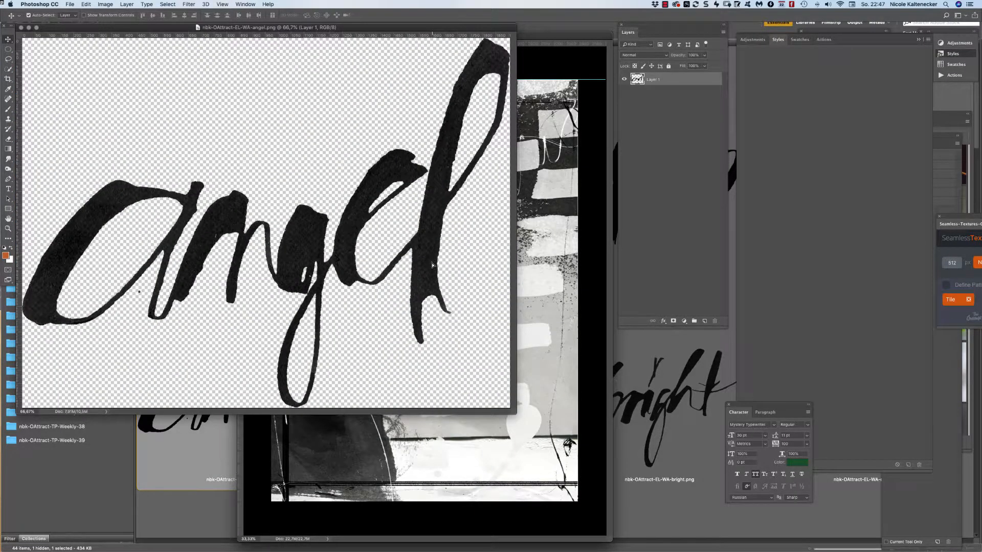
Copy the angel word onto Letter-8, scale it to about 78% near the bottom, and close angel.png.
{"action": "left_click_drag", "start_coordinate": [436, 262], "coordinate": [515, 306]}
{"action": "key", "text": "super+t"}
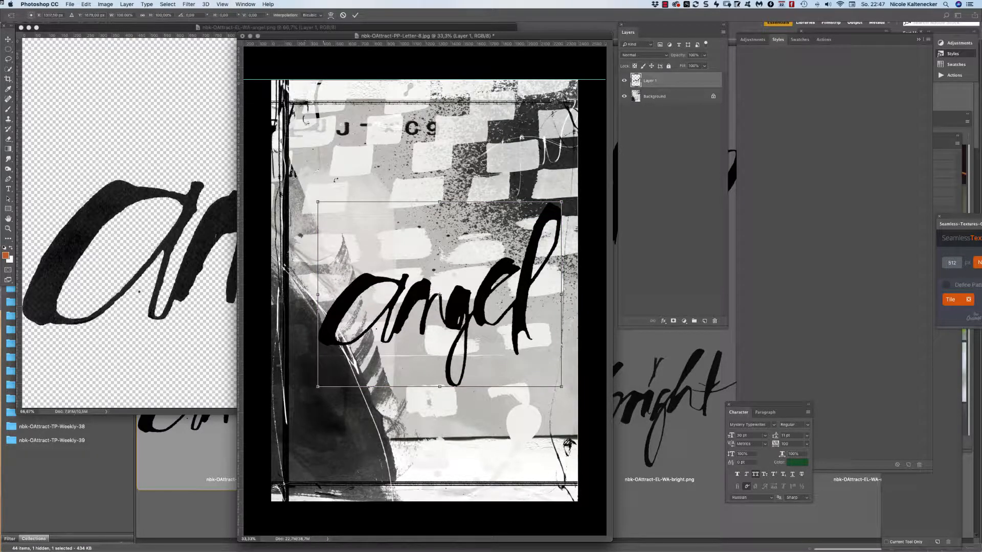
{"action": "left_click_drag", "start_coordinate": [317, 201], "coordinate": [372, 244]}
{"action": "key", "text": "Return"}
{"action": "left_click_drag", "start_coordinate": [531, 312], "coordinate": [533, 407]}
{"action": "left_click", "coordinate": [215, 163]}
{"action": "key", "text": "super+w"}
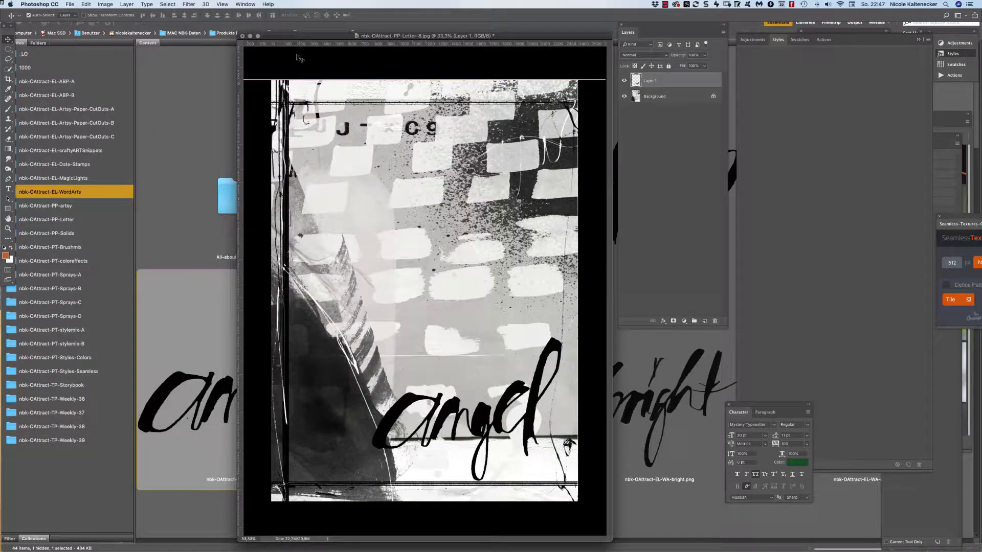
Paste the IMG_4409.JPG portrait onto the paper as Layer 2 beneath the angel word.
{"action": "left_click", "coordinate": [254, 3]}
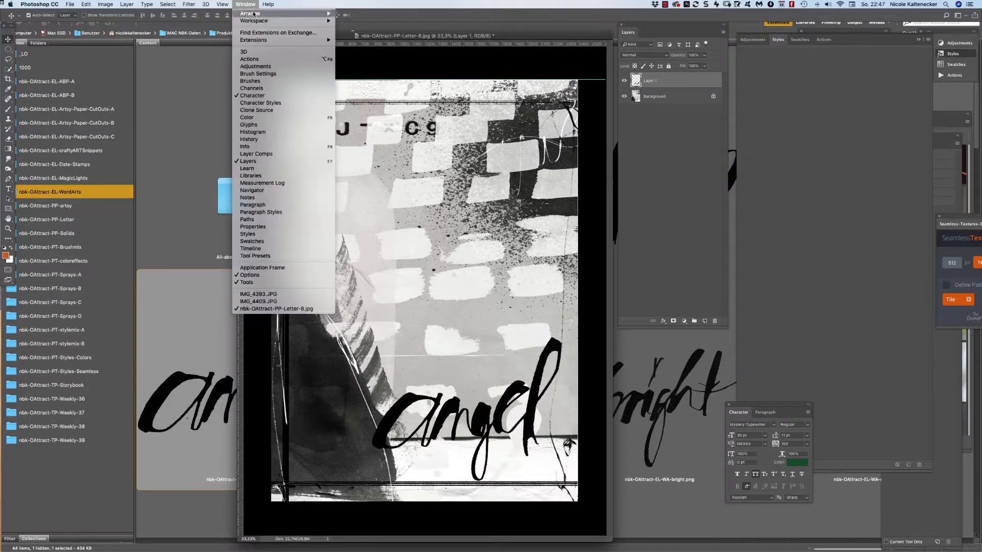
{"action": "left_click", "coordinate": [290, 301]}
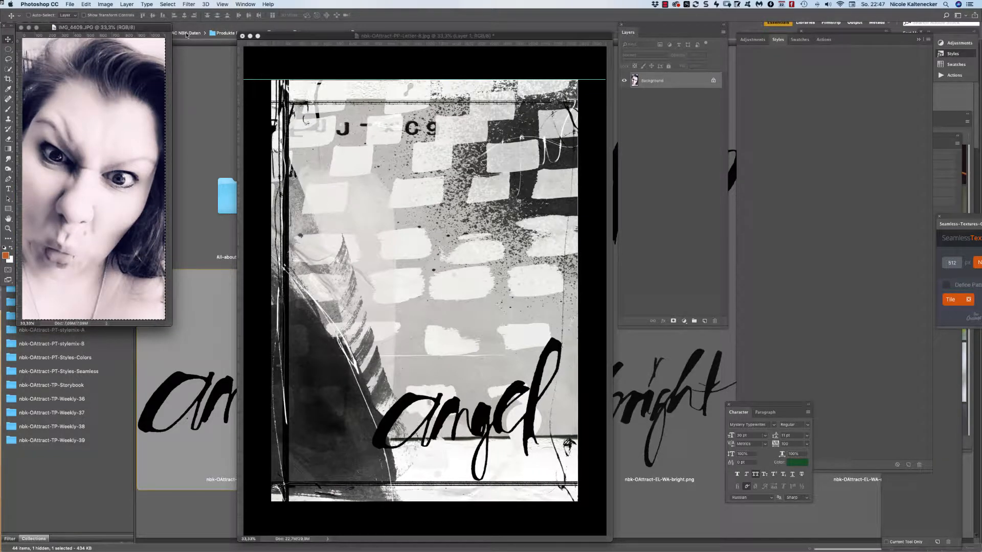
{"action": "key", "text": "super+w"}
{"action": "key", "text": "super+v"}
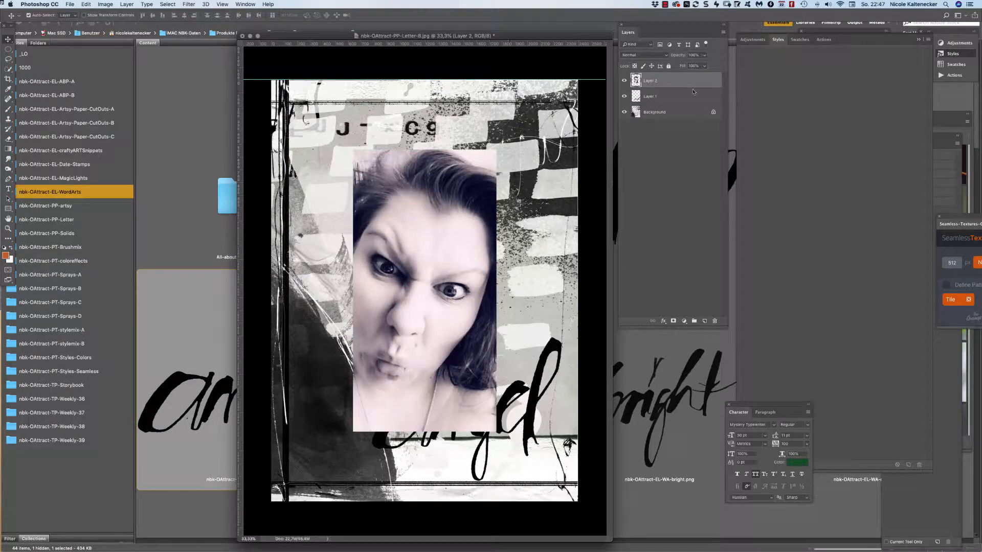
{"action": "left_click_drag", "start_coordinate": [660, 80], "coordinate": [659, 95]}
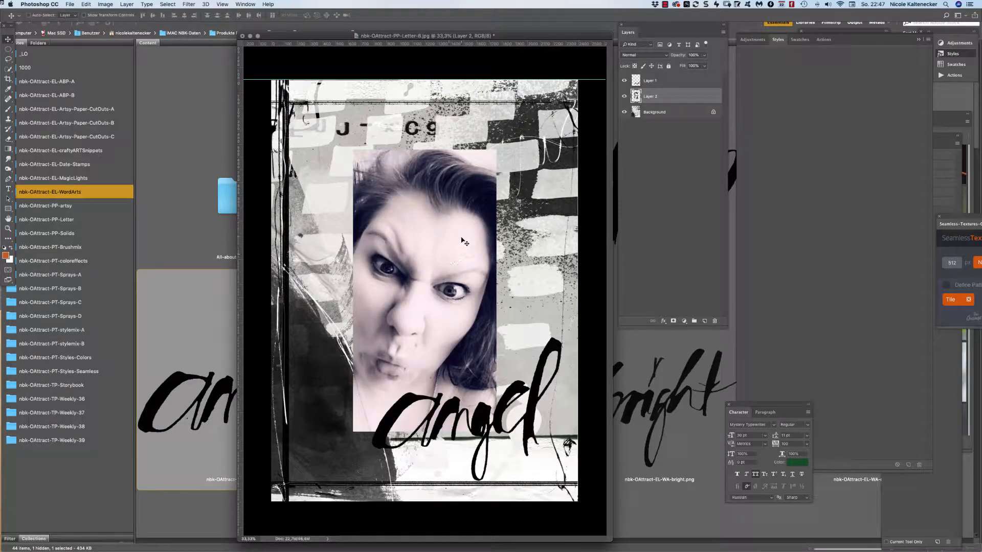
{"action": "left_click_drag", "start_coordinate": [462, 244], "coordinate": [487, 248]}
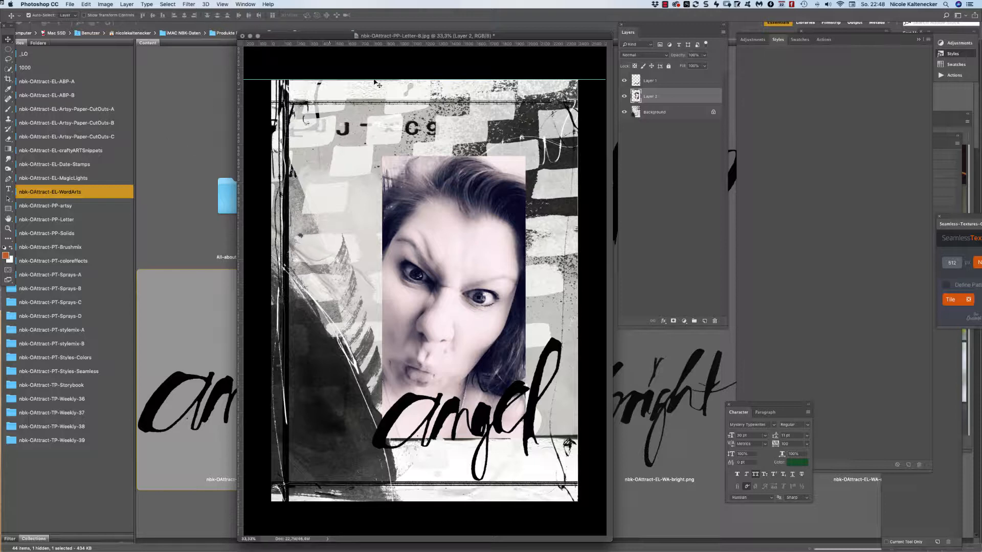
After trying Multiply, Color Burn, Overlay and Pin Light, set Layer 2 to Linear Light and add a mask.
{"action": "left_click", "coordinate": [639, 55]}
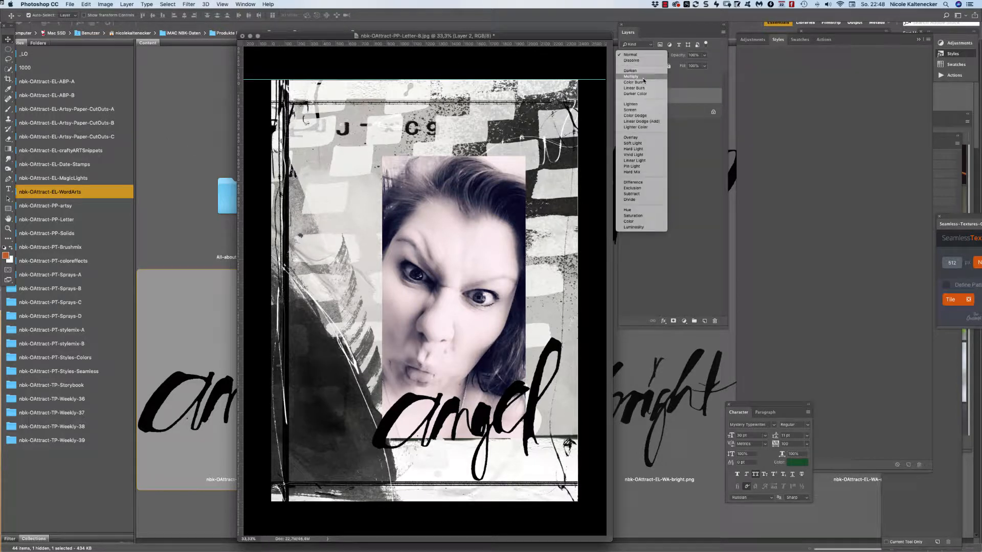
{"action": "left_click", "coordinate": [646, 76]}
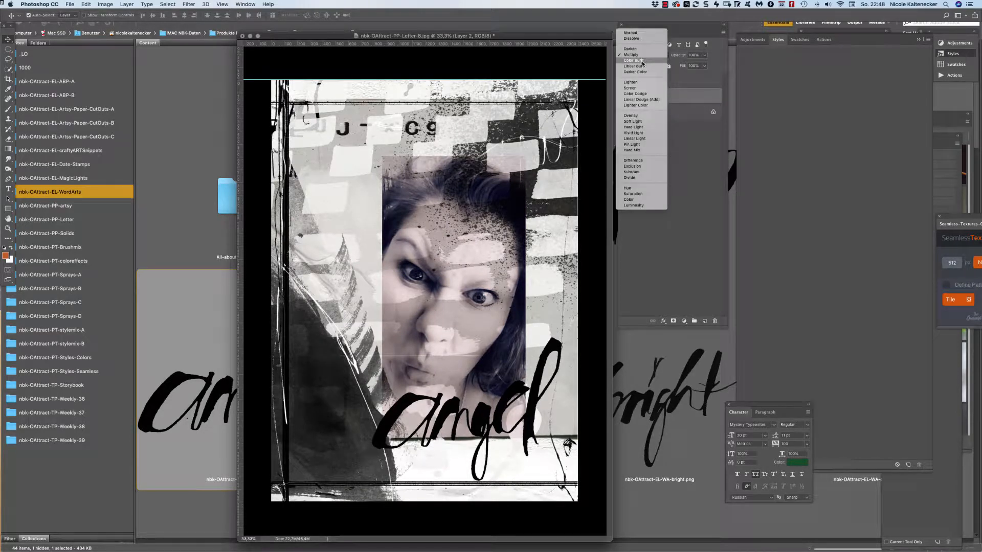
{"action": "left_click", "coordinate": [643, 62]}
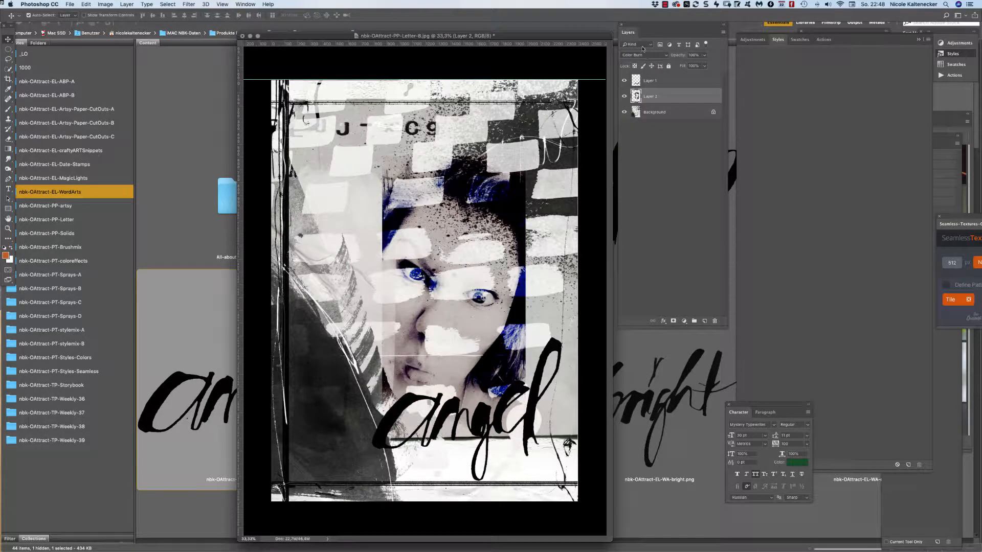
{"action": "left_click", "coordinate": [642, 56]}
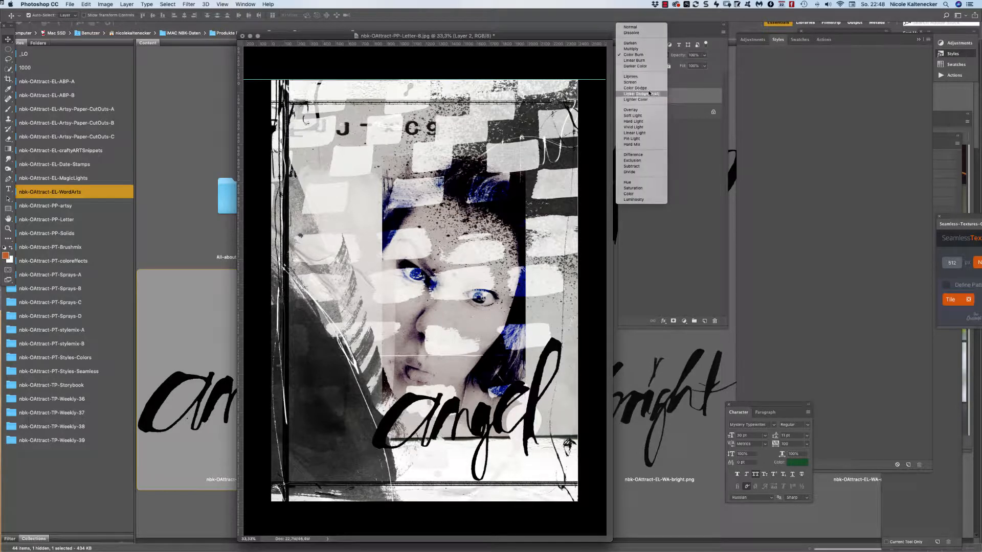
{"action": "left_click", "coordinate": [653, 110]}
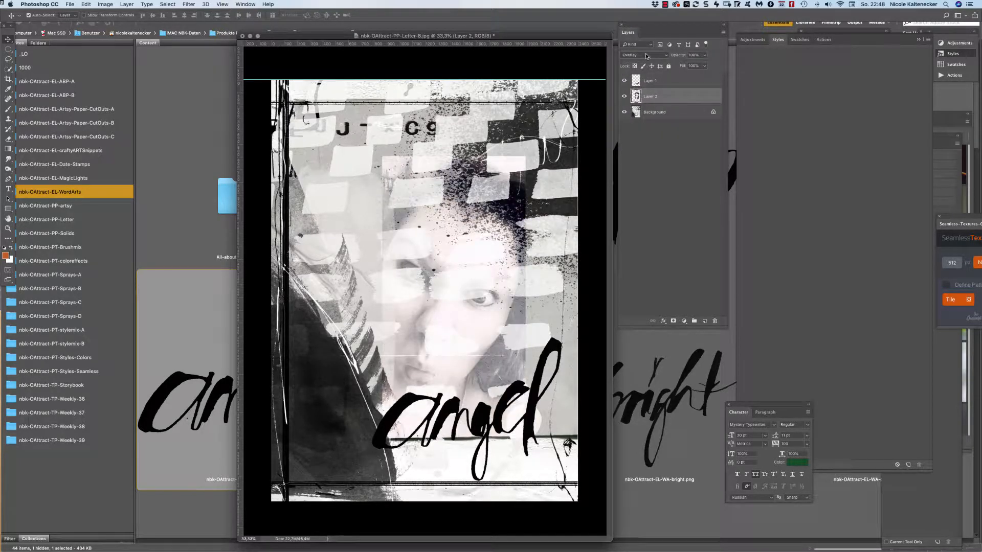
{"action": "left_click", "coordinate": [647, 55]}
{"action": "left_click", "coordinate": [649, 81]}
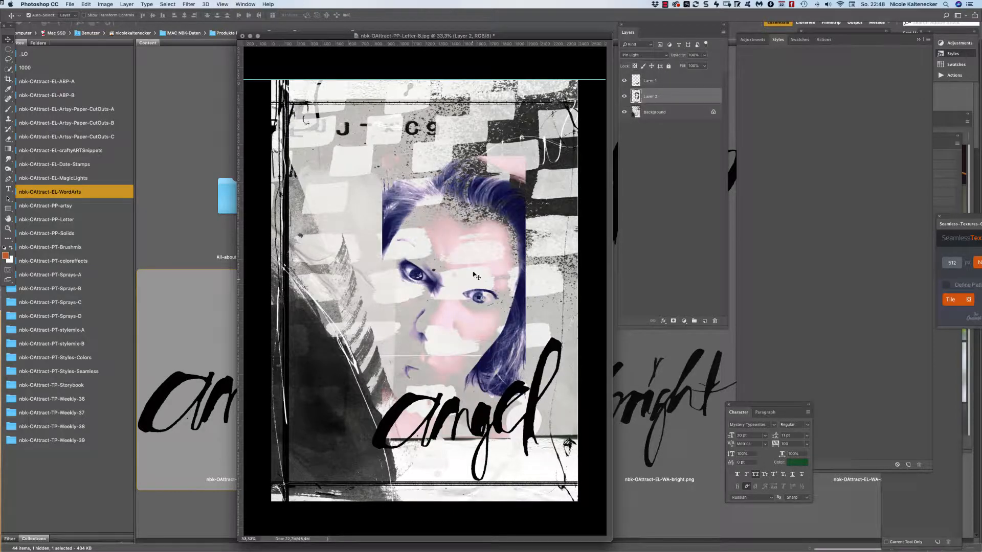
{"action": "left_click", "coordinate": [647, 56]}
{"action": "left_click", "coordinate": [647, 51]}
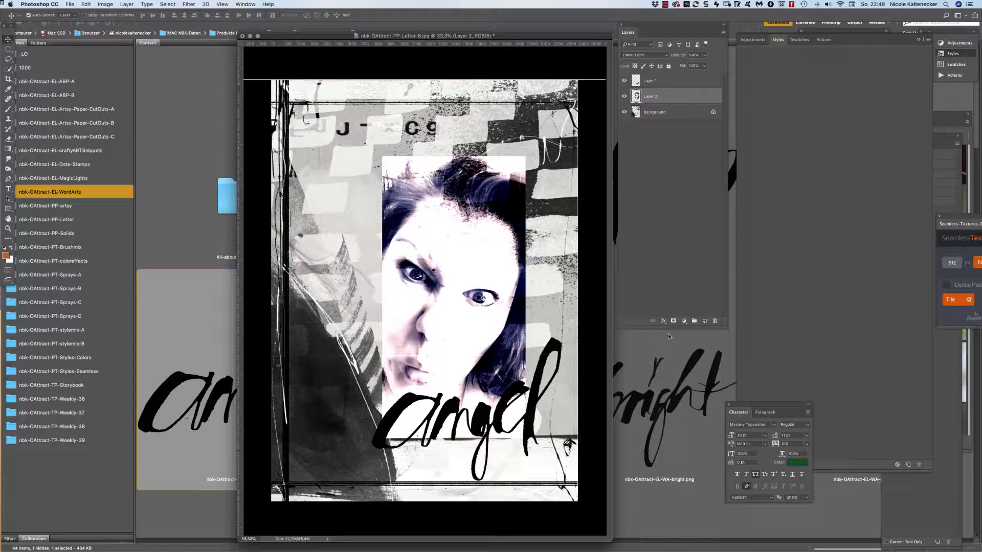
{"action": "left_click", "coordinate": [674, 321]}
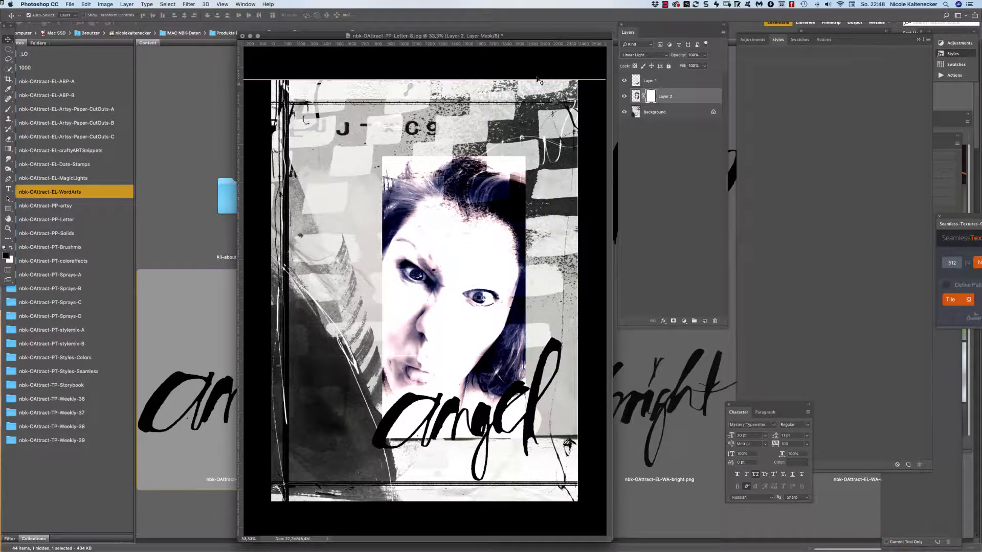
{"action": "left_click_drag", "start_coordinate": [515, 37], "coordinate": [517, 36]}
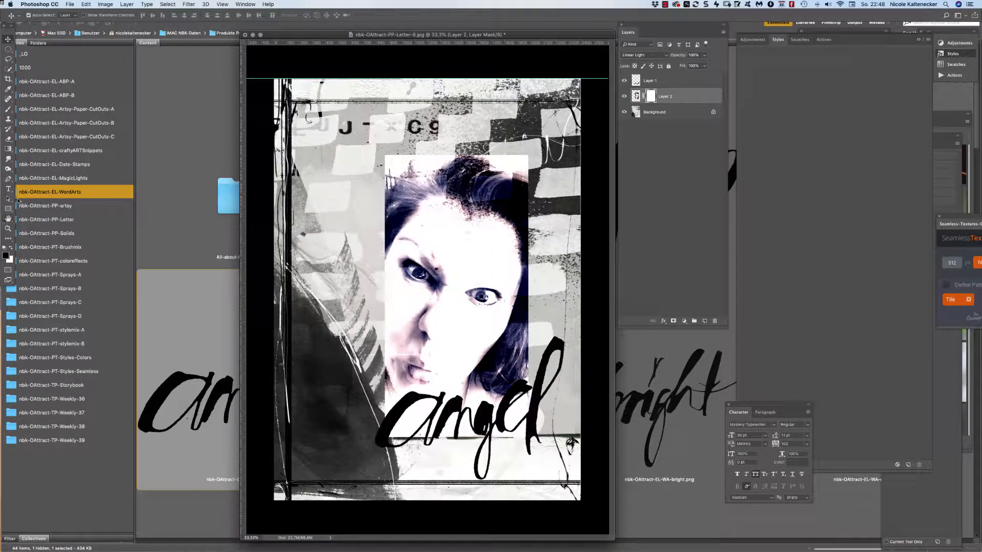
Load the dynamic-brushtool and modern brushmix .abr files from the Brushmix folder into Photoshop.
{"action": "left_click", "coordinate": [77, 274]}
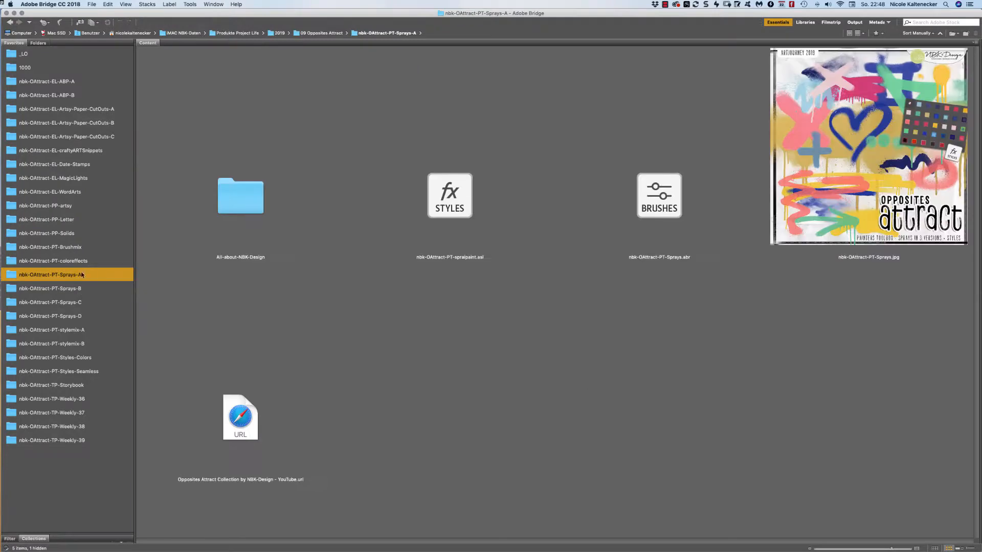
{"action": "left_click", "coordinate": [81, 262]}
{"action": "left_click", "coordinate": [81, 248]}
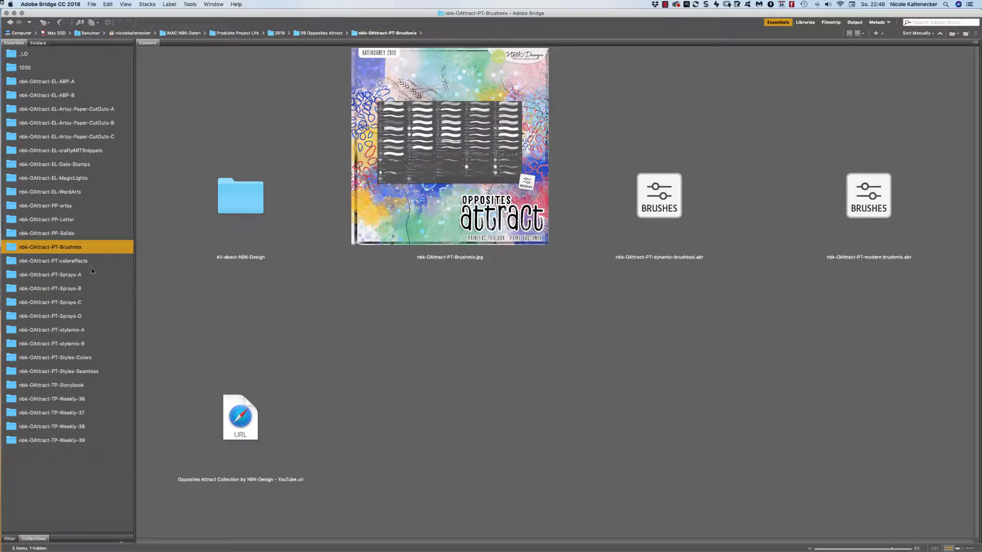
{"action": "left_click", "coordinate": [669, 221]}
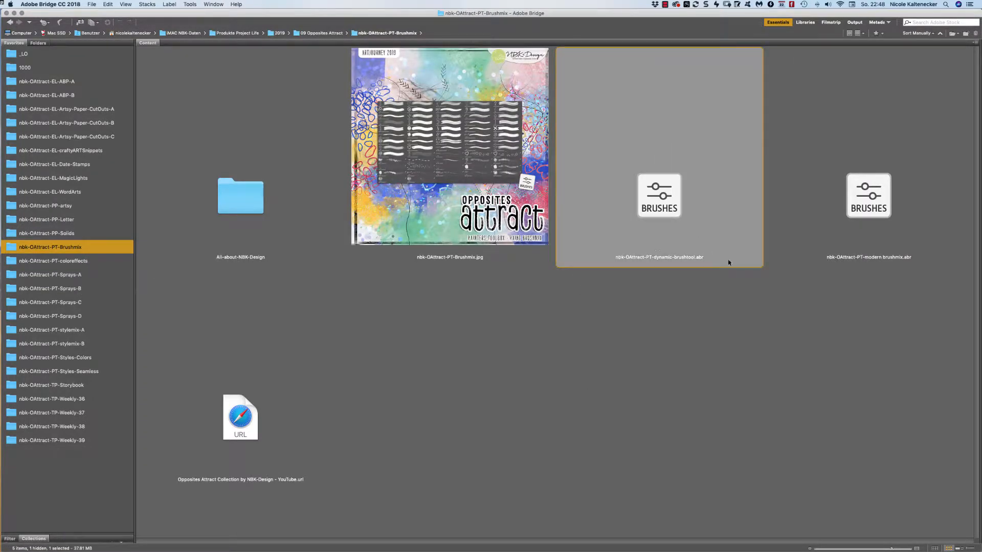
{"action": "left_click", "coordinate": [888, 249], "text": "shift"}
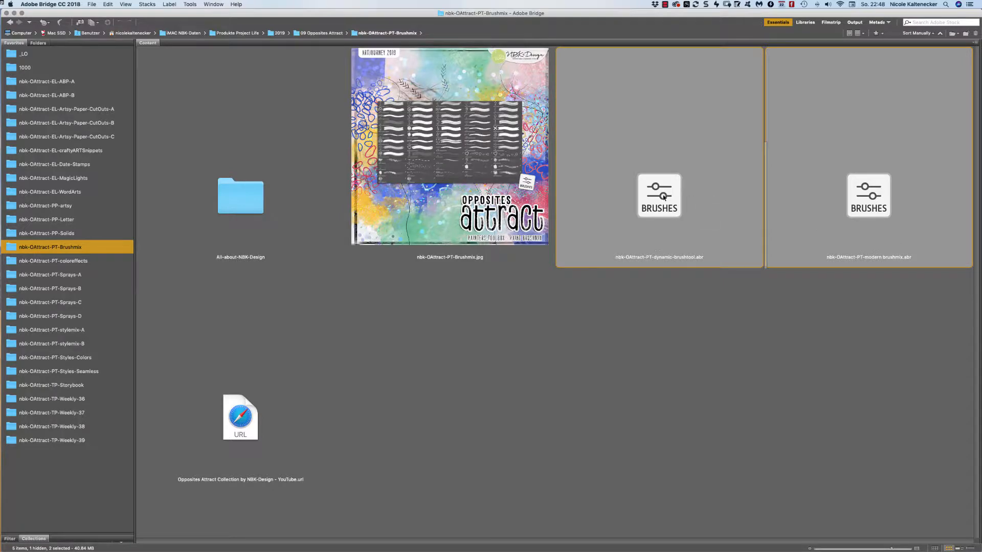
{"action": "double_click", "coordinate": [664, 197]}
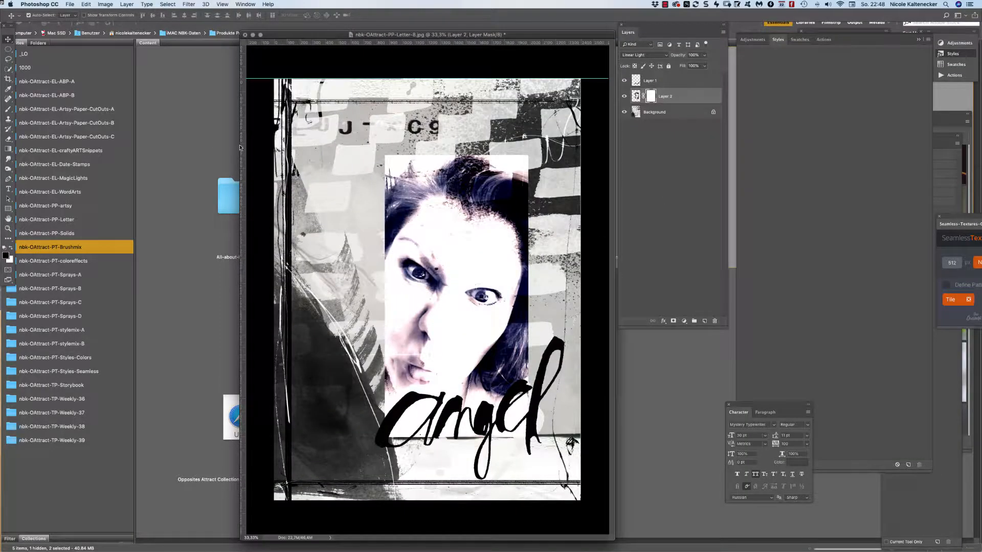
Select the Brush tool with the nbk-OA-dynamic13 grunge brush.
{"action": "left_click", "coordinate": [8, 109]}
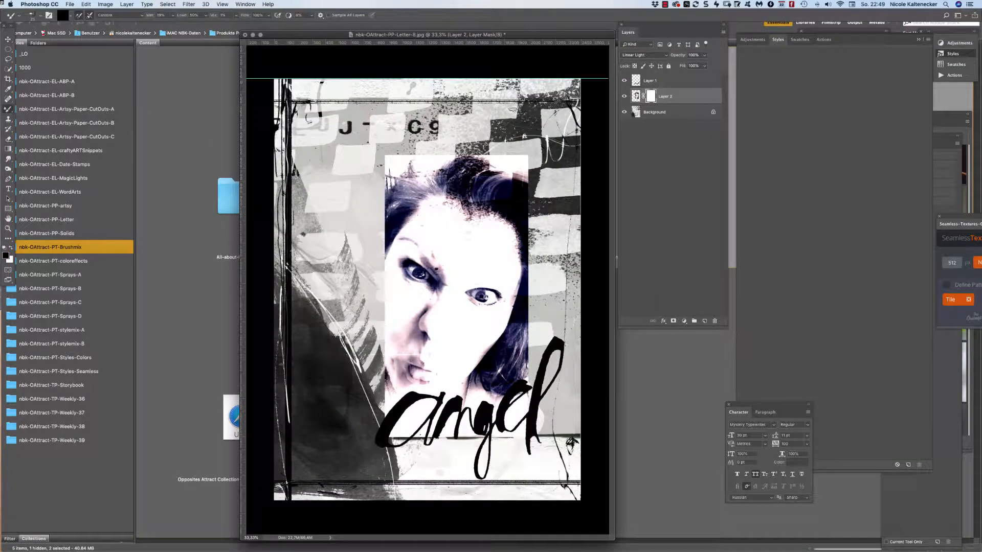
{"action": "right_click", "coordinate": [431, 283]}
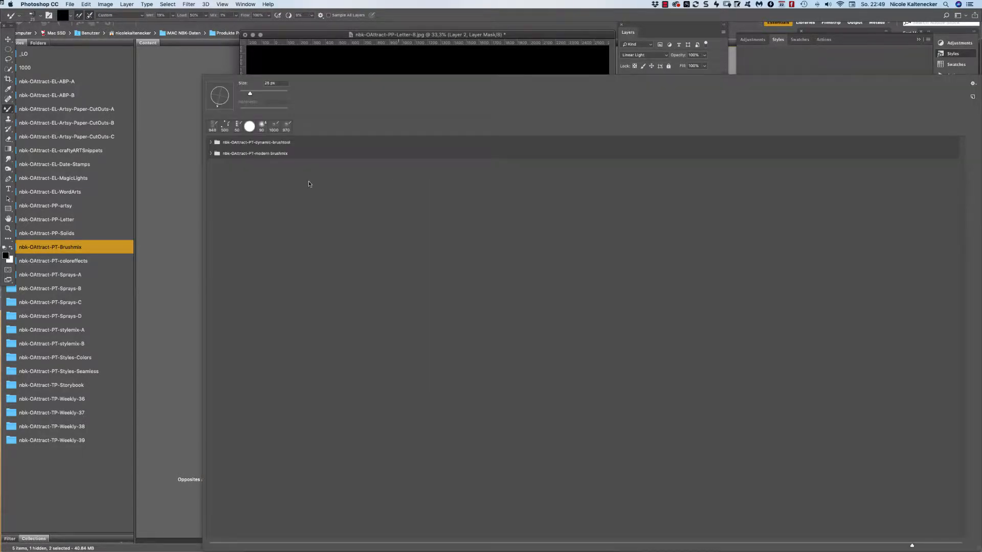
{"action": "left_click", "coordinate": [217, 154], "text": "super"}
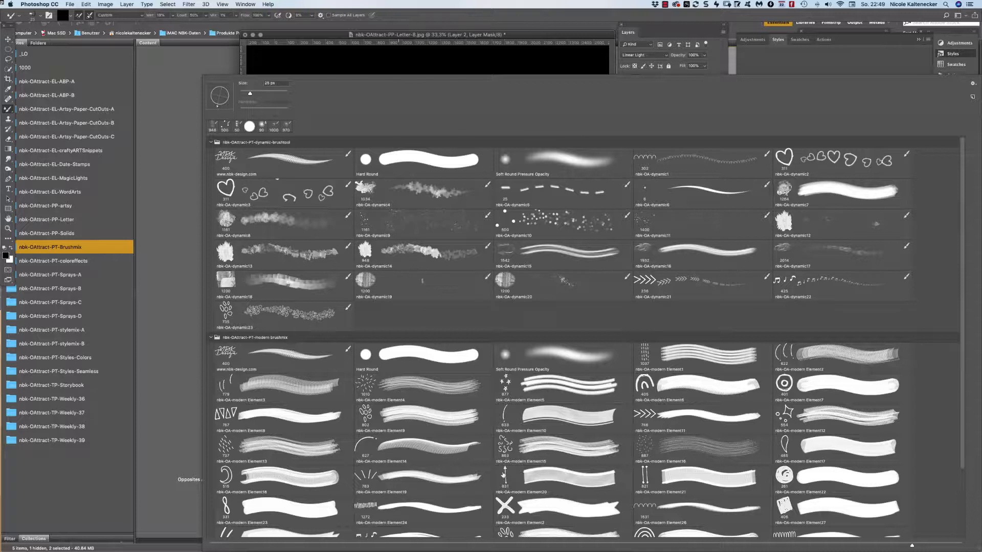
{"action": "left_click", "coordinate": [280, 250]}
{"action": "key", "text": "Return"}
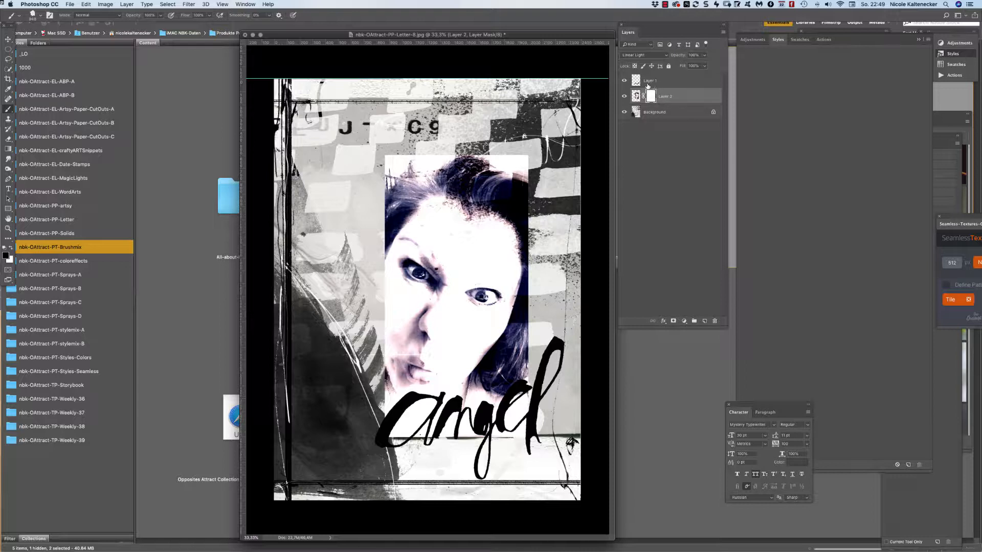
Paint black on the photo's mask to fade its top edge, left edge and hair.
{"action": "left_click", "coordinate": [636, 96]}
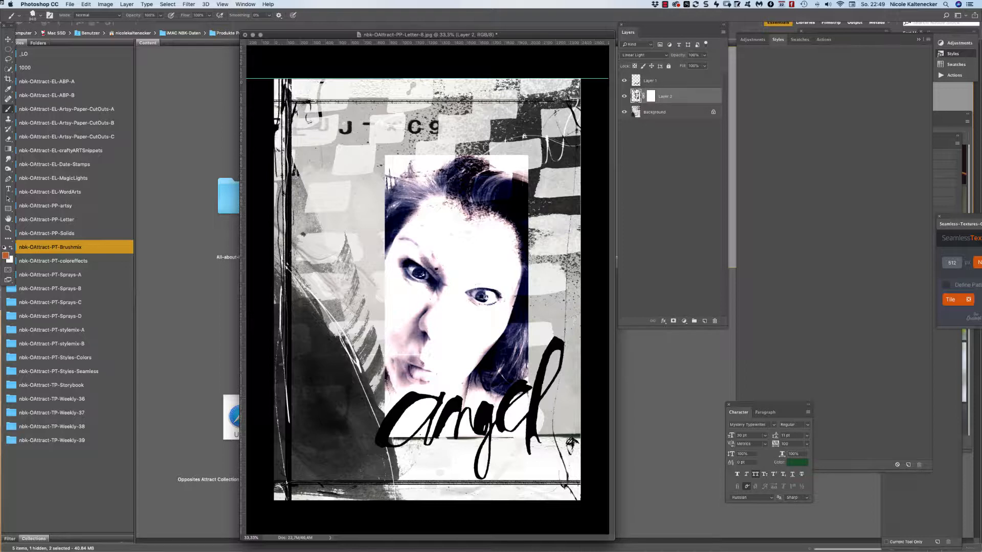
{"action": "left_click", "coordinate": [651, 96]}
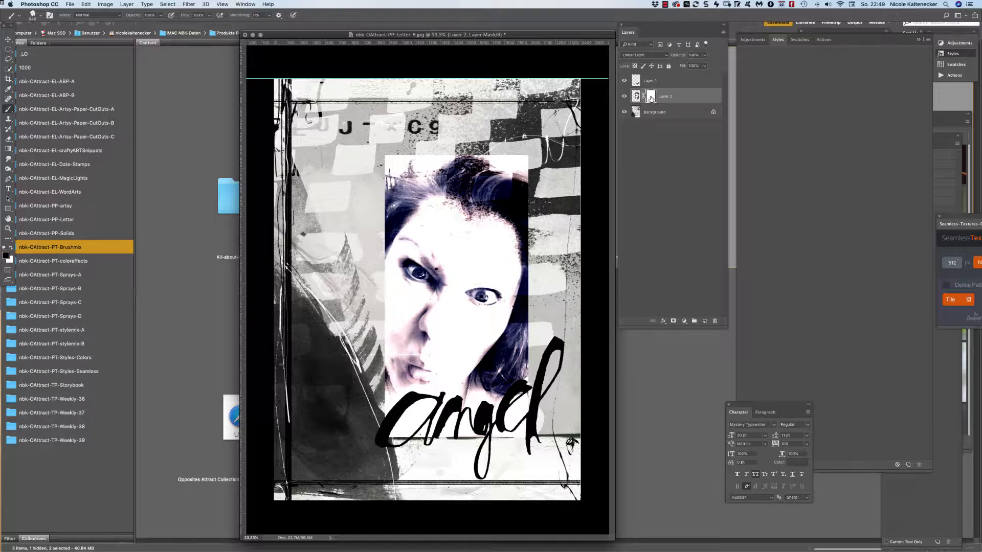
{"action": "left_click", "coordinate": [523, 156]}
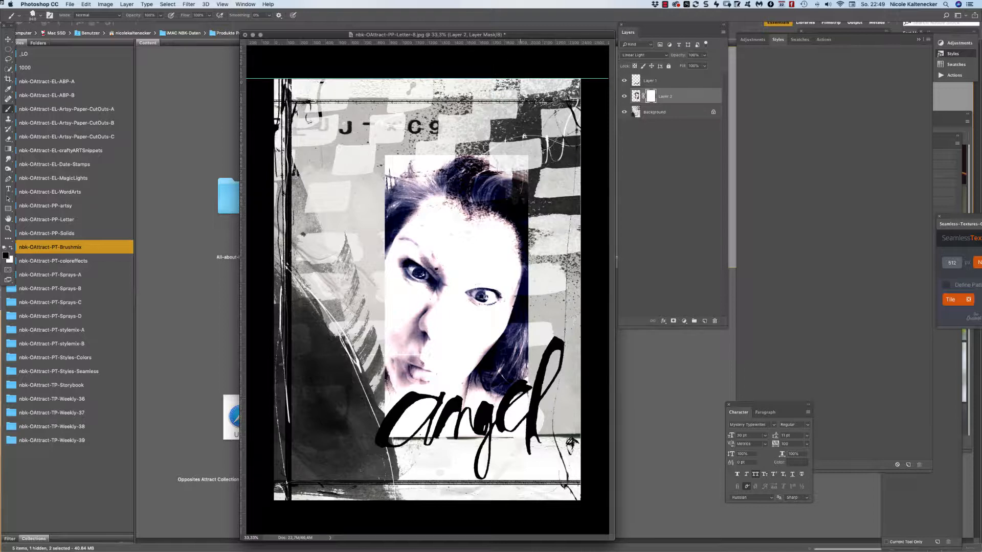
{"action": "left_click", "coordinate": [520, 163]}
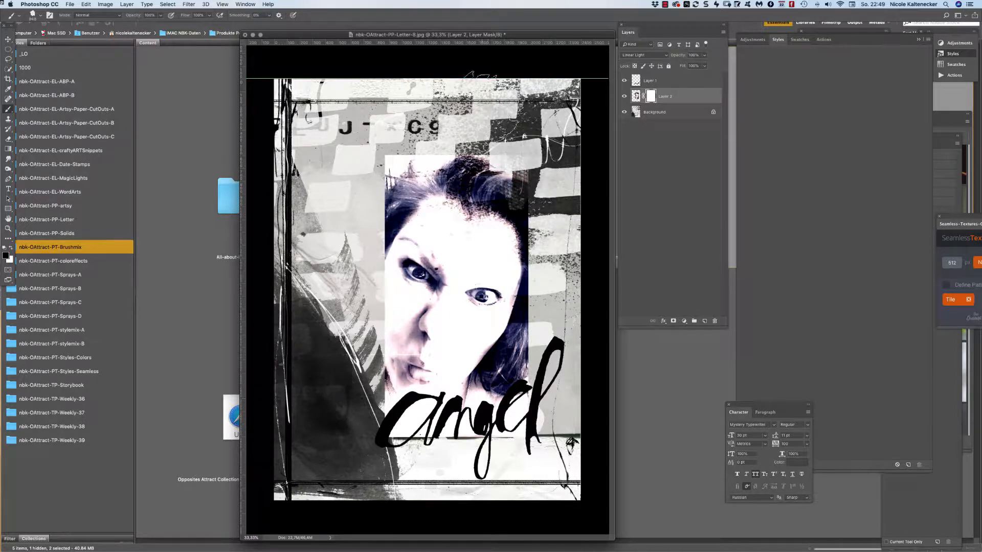
{"action": "left_click", "coordinate": [464, 145]}
{"action": "left_click_drag", "start_coordinate": [464, 144], "coordinate": [439, 126]}
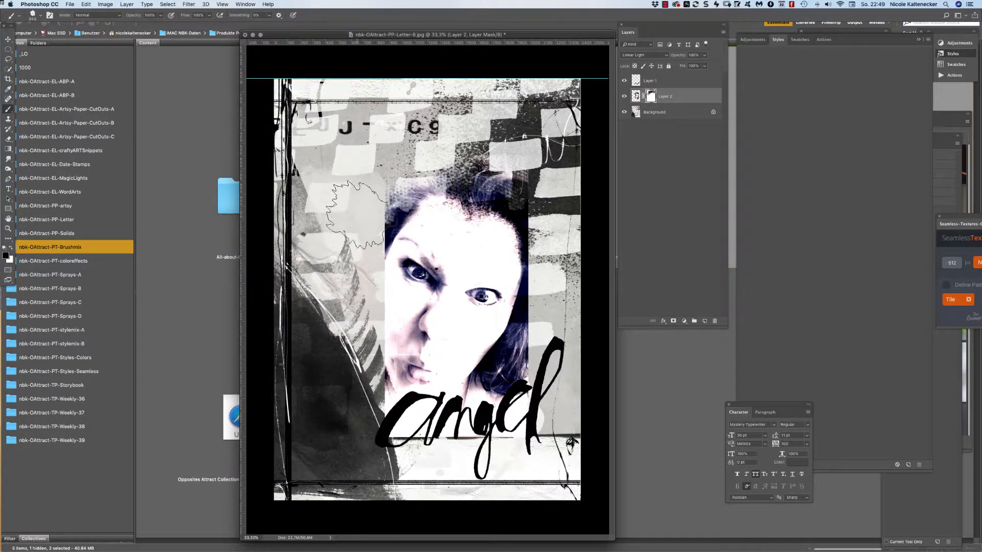
{"action": "left_click", "coordinate": [350, 219]}
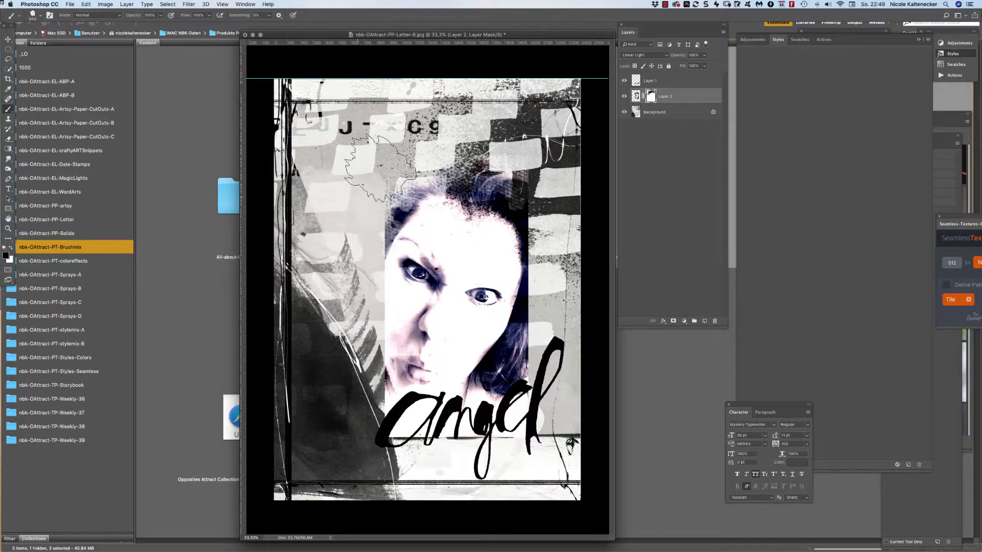
{"action": "left_click", "coordinate": [541, 180]}
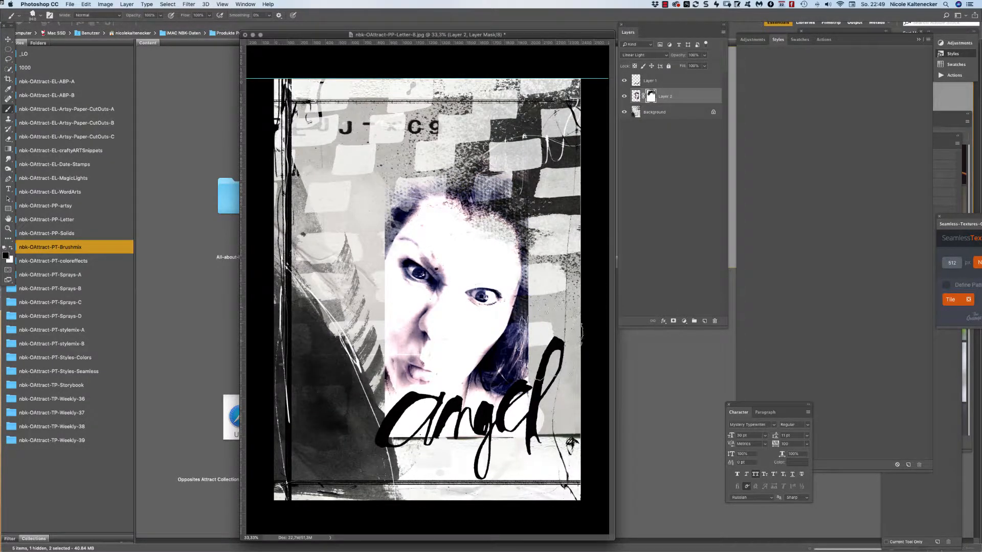
{"action": "mouse_move", "coordinate": [547, 370]}
{"action": "left_mouse_down"}
{"action": "mouse_move", "coordinate": [509, 389]}
{"action": "mouse_move", "coordinate": [476, 435]}
{"action": "mouse_move", "coordinate": [476, 425]}
{"action": "mouse_move", "coordinate": [422, 477]}
{"action": "mouse_move", "coordinate": [362, 411]}
{"action": "mouse_move", "coordinate": [333, 333]}
{"action": "mouse_move", "coordinate": [338, 317]}
{"action": "mouse_move", "coordinate": [350, 320]}
{"action": "mouse_move", "coordinate": [345, 270]}
{"action": "mouse_move", "coordinate": [357, 261]}
{"action": "mouse_move", "coordinate": [364, 146]}
{"action": "mouse_move", "coordinate": [401, 162]}
{"action": "mouse_move", "coordinate": [468, 141]}
{"action": "mouse_move", "coordinate": [409, 161]}
{"action": "left_mouse_up"}
{"action": "mouse_move", "coordinate": [384, 121]}
{"action": "left_mouse_down"}
{"action": "mouse_move", "coordinate": [506, 189]}
{"action": "mouse_move", "coordinate": [558, 164]}
{"action": "mouse_move", "coordinate": [596, 220]}
{"action": "mouse_move", "coordinate": [427, 164]}
{"action": "left_mouse_up"}
Fade the hair above the face on the mask using the nbk-OA-dynamic4 brush.
{"action": "right_click", "coordinate": [557, 232]}
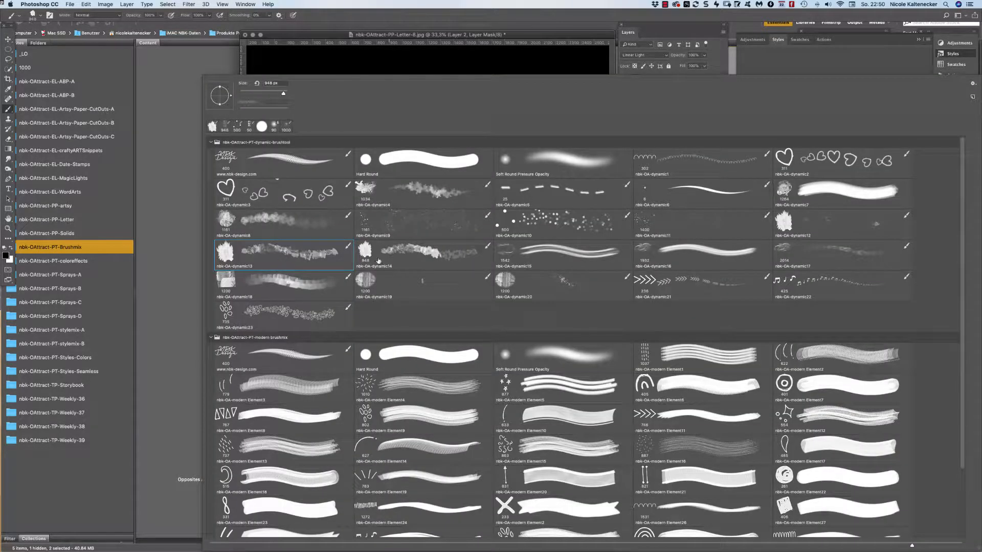
{"action": "left_click", "coordinate": [443, 206]}
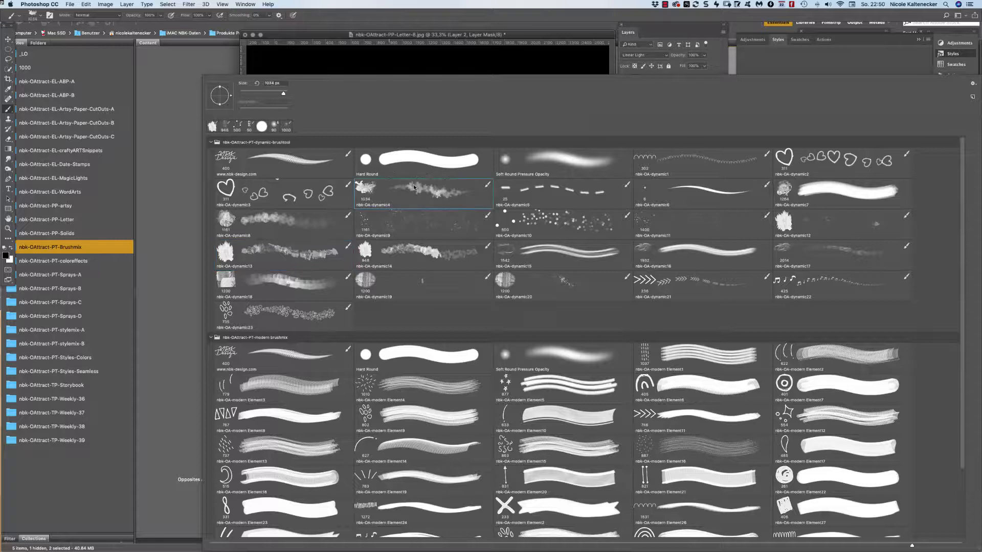
{"action": "key", "text": "Return"}
{"action": "mouse_move", "coordinate": [360, 176]}
{"action": "left_mouse_down"}
{"action": "mouse_move", "coordinate": [364, 223]}
{"action": "mouse_move", "coordinate": [400, 178]}
{"action": "mouse_move", "coordinate": [452, 164]}
{"action": "mouse_move", "coordinate": [483, 197]}
{"action": "mouse_move", "coordinate": [523, 202]}
{"action": "mouse_move", "coordinate": [557, 253]}
{"action": "mouse_move", "coordinate": [554, 340]}
{"action": "mouse_move", "coordinate": [513, 402]}
{"action": "mouse_move", "coordinate": [503, 447]}
{"action": "mouse_move", "coordinate": [481, 407]}
{"action": "mouse_move", "coordinate": [465, 425]}
{"action": "mouse_move", "coordinate": [418, 412]}
{"action": "mouse_move", "coordinate": [394, 427]}
{"action": "mouse_move", "coordinate": [340, 289]}
{"action": "mouse_move", "coordinate": [343, 236]}
{"action": "mouse_move", "coordinate": [386, 174]}
{"action": "mouse_move", "coordinate": [522, 166]}
{"action": "mouse_move", "coordinate": [523, 191]}
{"action": "mouse_move", "coordinate": [562, 220]}
{"action": "mouse_move", "coordinate": [548, 280]}
{"action": "left_mouse_up"}
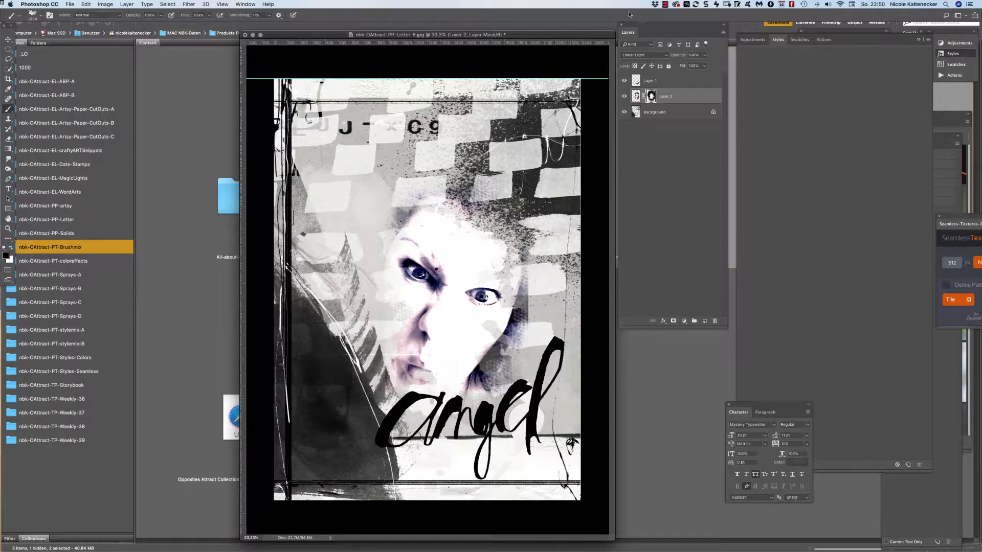
Choose the nbk-OA-dynamic11 spatter brush and add a new empty Layer 3.
{"action": "right_click", "coordinate": [498, 203]}
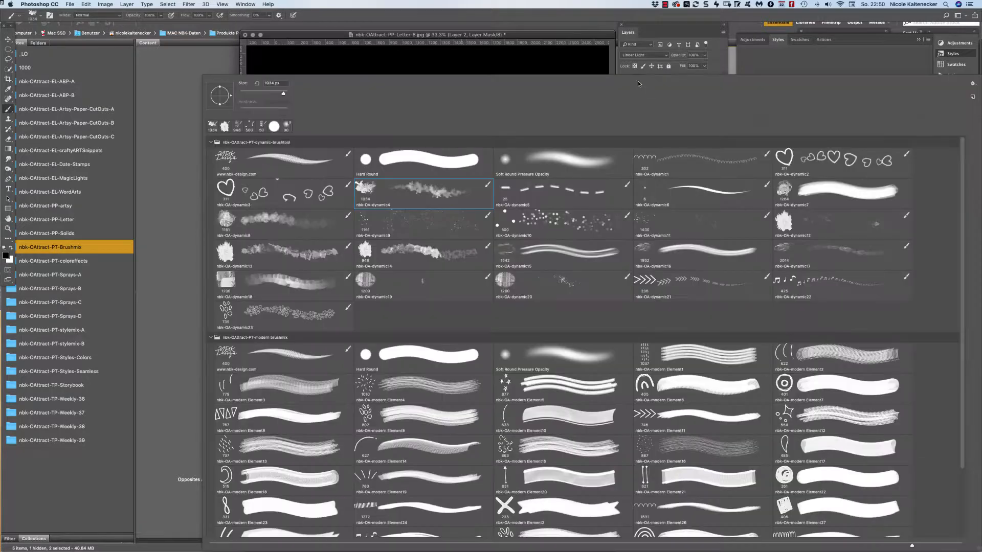
{"action": "double_click", "coordinate": [645, 212]}
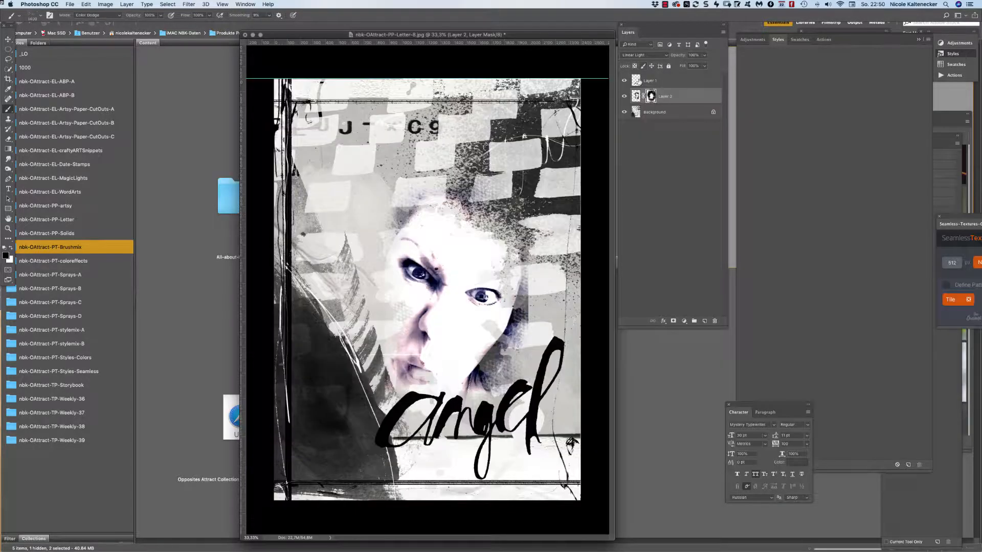
{"action": "left_click", "coordinate": [705, 320]}
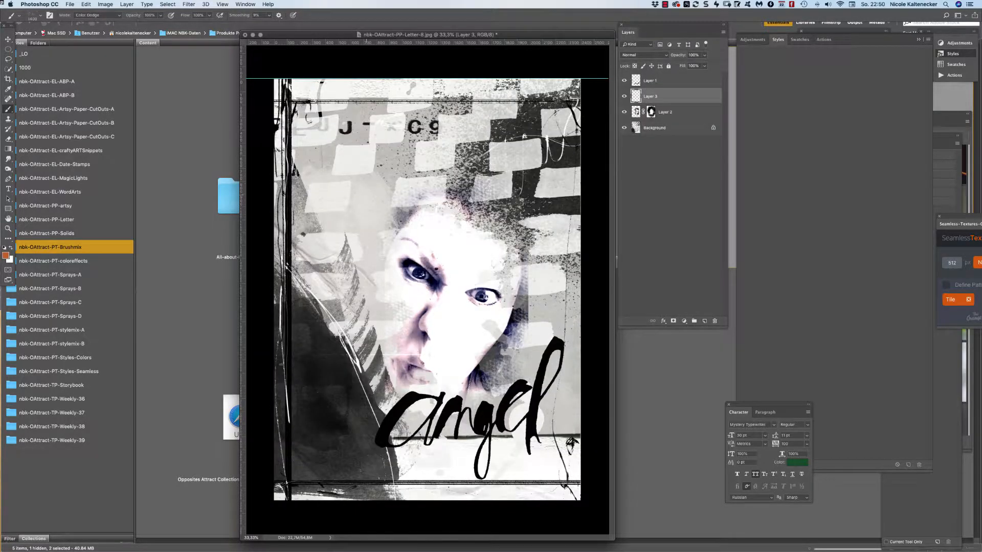
Clear Layer 3, then stamp coral and green spatter around the face and near angel.
{"action": "left_click", "coordinate": [800, 40]}
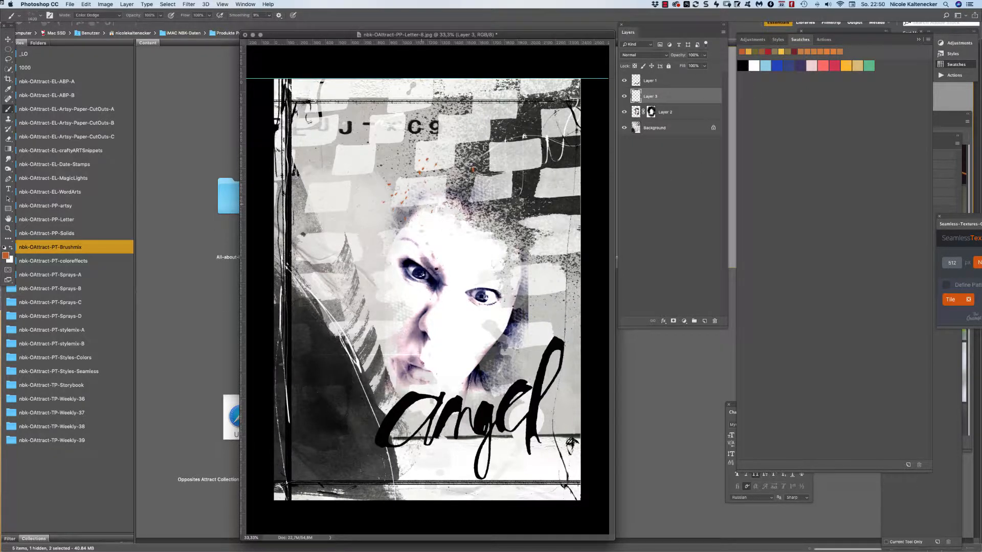
{"action": "key", "text": "super+a"}
{"action": "key", "text": "BackSpace"}
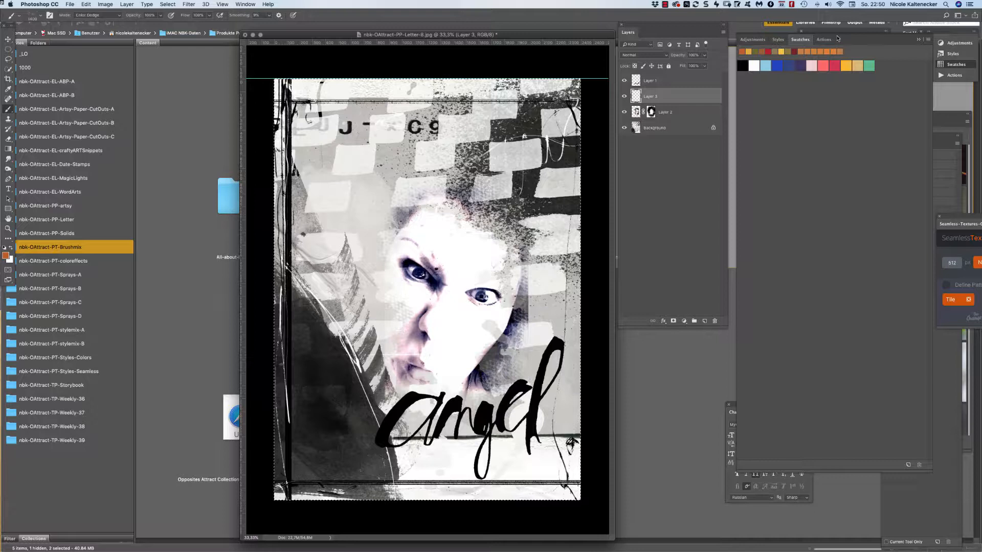
{"action": "left_click", "coordinate": [823, 67]}
{"action": "left_click", "coordinate": [469, 228]}
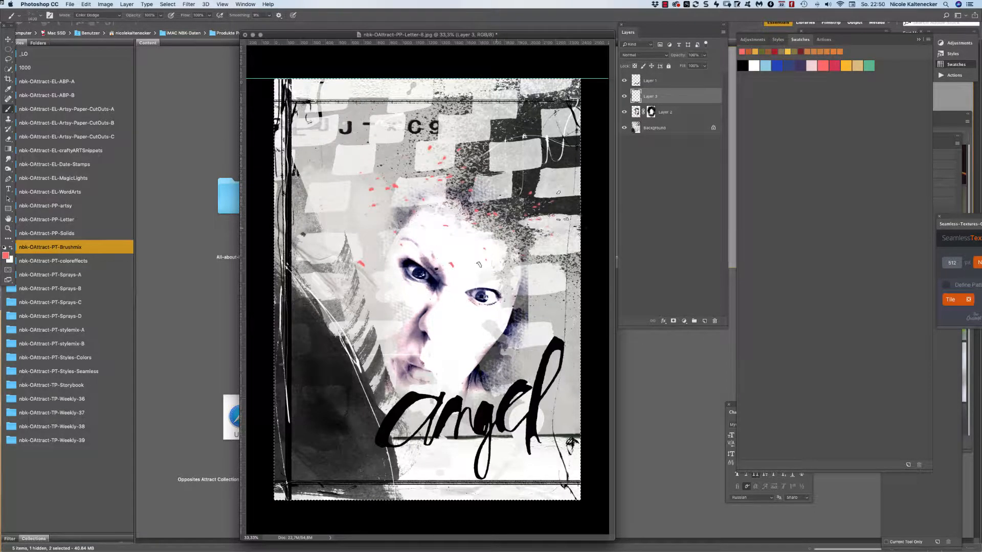
{"action": "left_click", "coordinate": [869, 66]}
{"action": "left_click", "coordinate": [425, 227]}
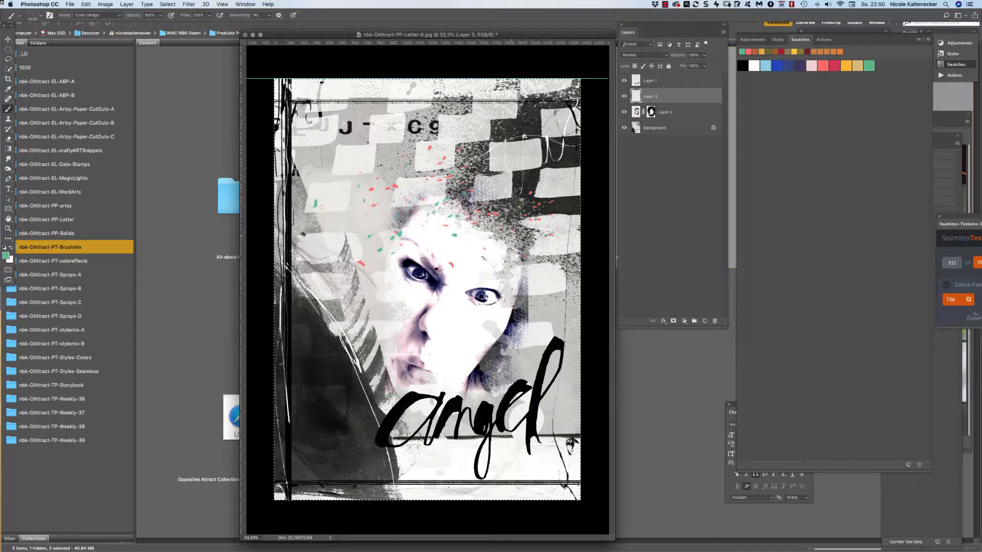
{"action": "left_click", "coordinate": [532, 377]}
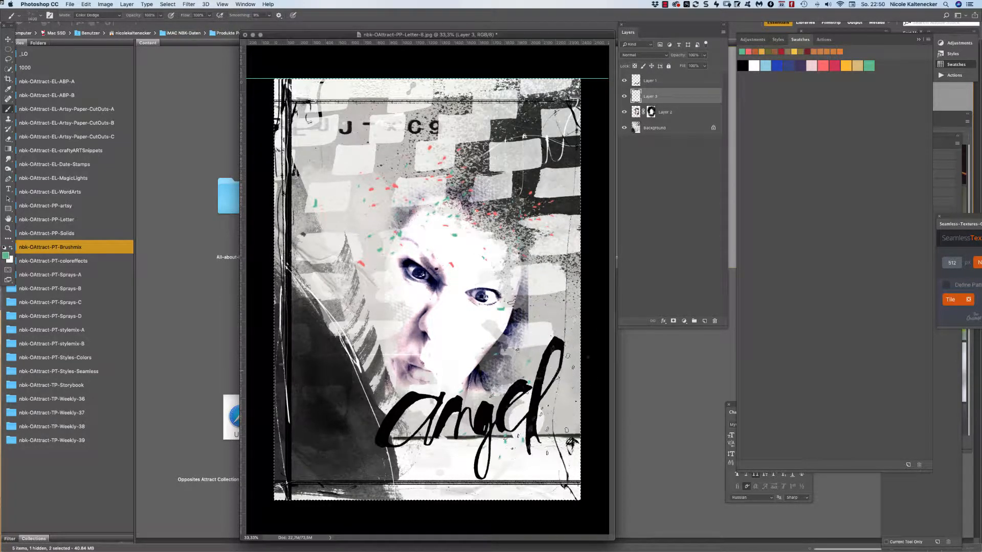
{"action": "left_click", "coordinate": [339, 423]}
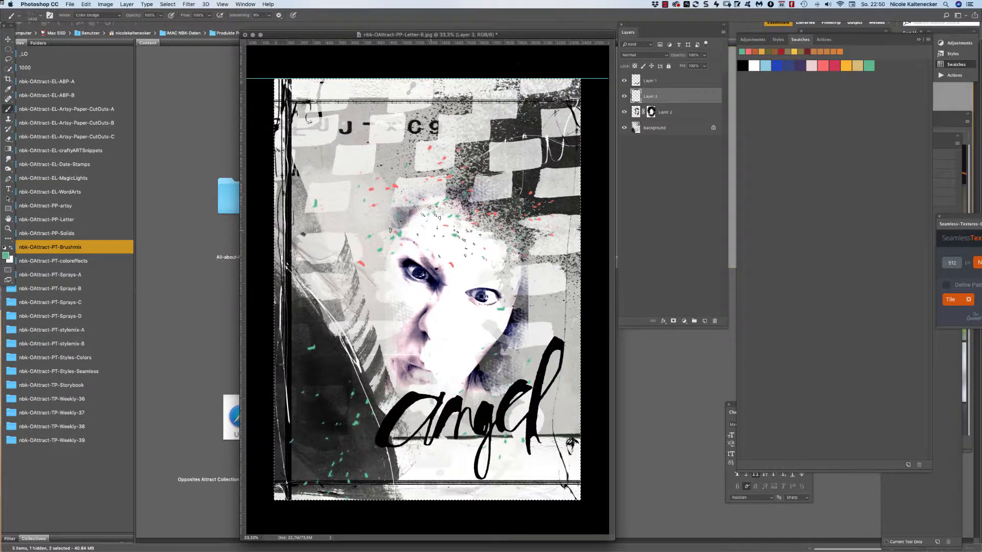
Stamp five crimson hearts around the head with the nbk-OA-dynamic2 brush, then return to Bridge.
{"action": "right_click", "coordinate": [529, 110]}
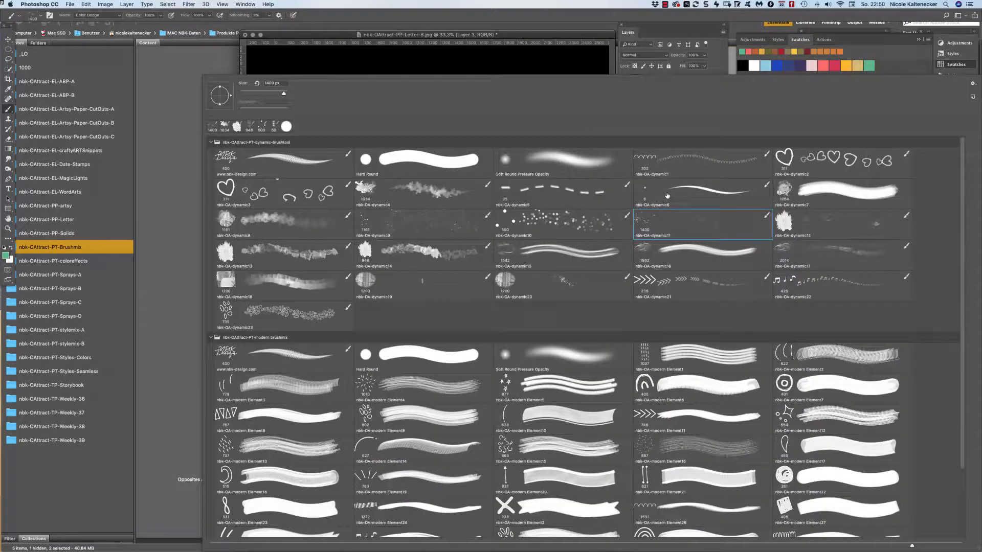
{"action": "left_click", "coordinate": [806, 161]}
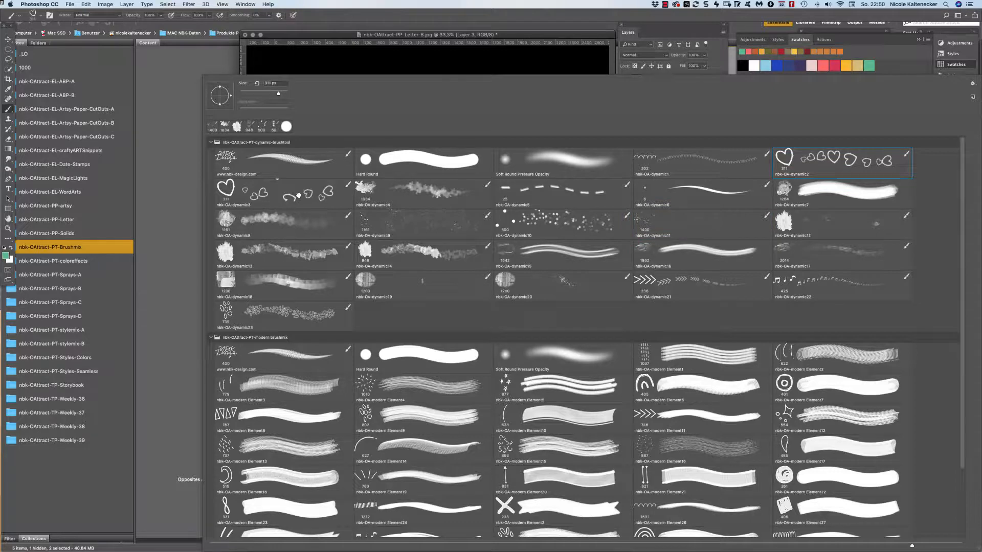
{"action": "key", "text": "Return"}
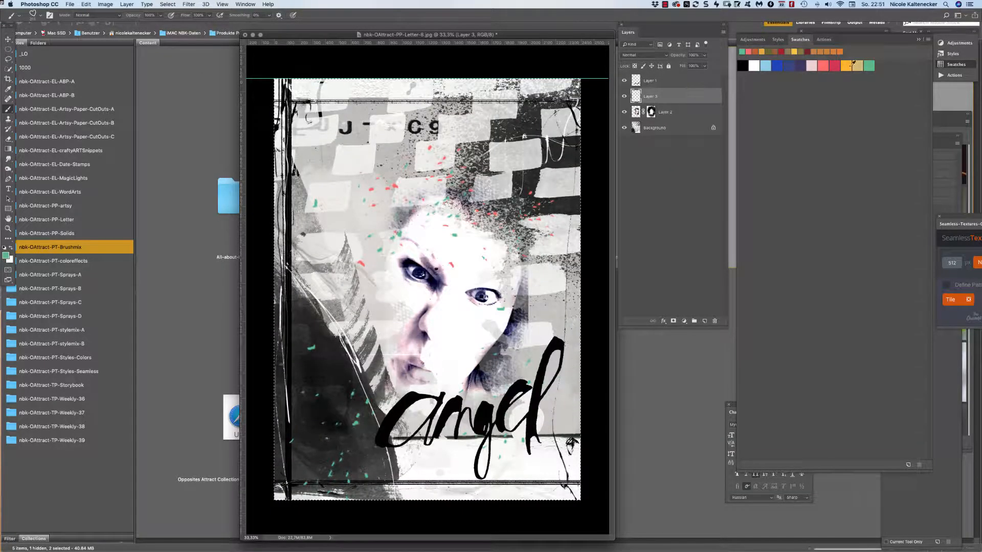
{"action": "left_click", "coordinate": [835, 66]}
{"action": "left_click", "coordinate": [374, 214]}
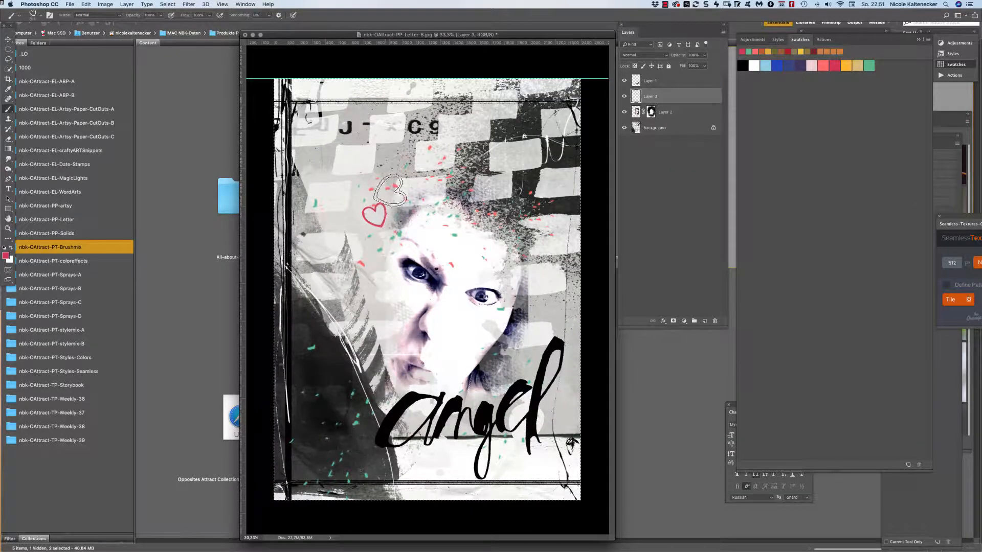
{"action": "left_click", "coordinate": [421, 175]}
{"action": "left_click", "coordinate": [478, 177]}
{"action": "left_click", "coordinate": [517, 195]}
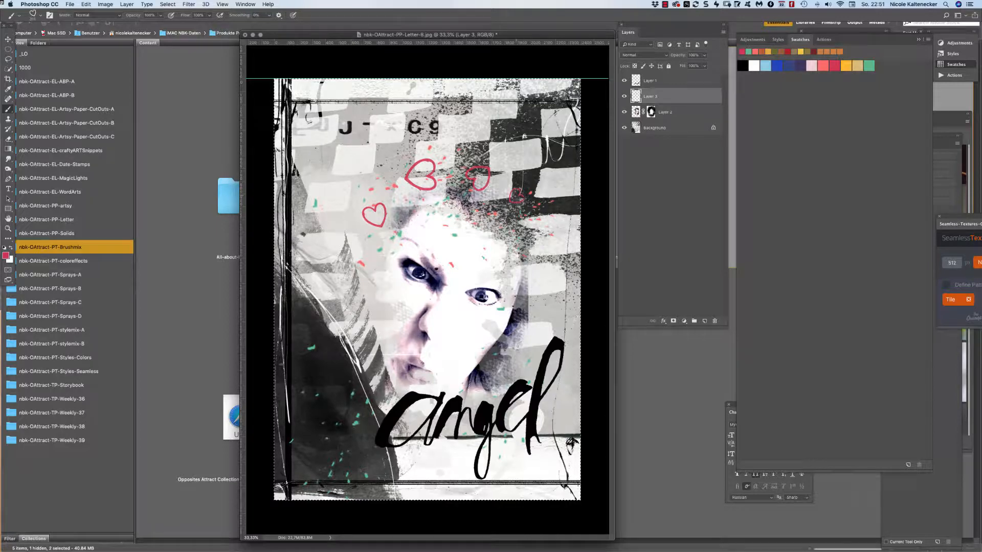
{"action": "left_click", "coordinate": [534, 225]}
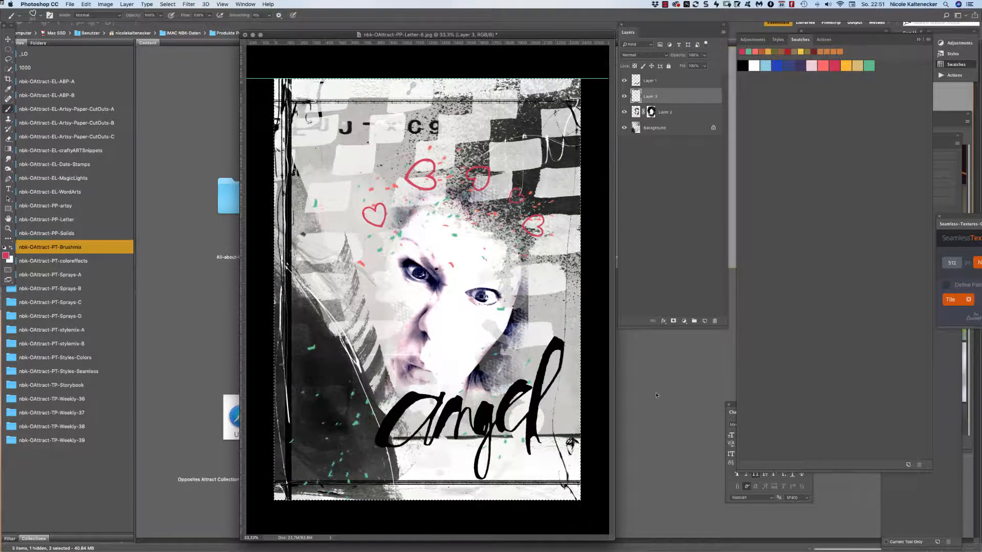
{"action": "left_click", "coordinate": [659, 440]}
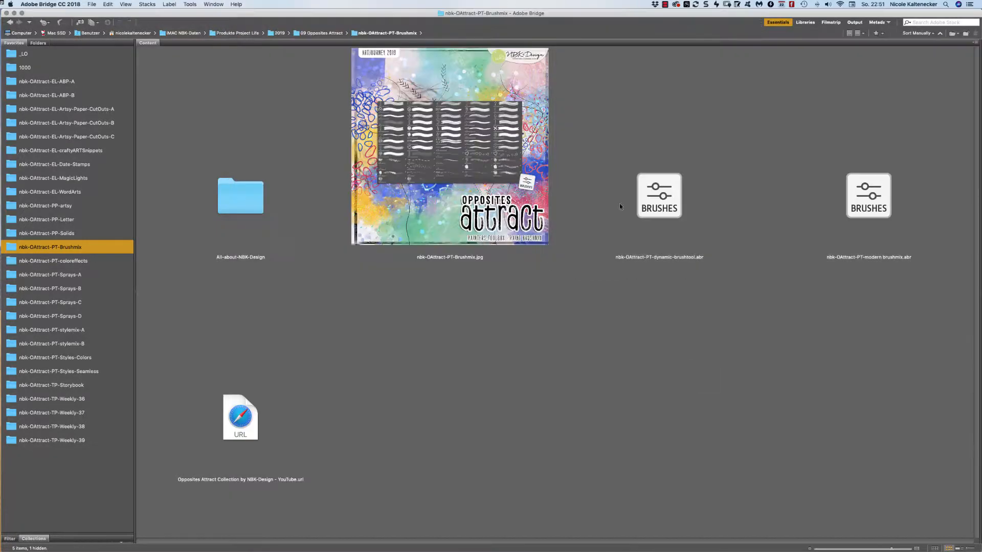
Open nbk-OAttract-ABP-15.png from the nbk-OAttract-EL-ABP-A folder in Photoshop.
{"action": "left_click", "coordinate": [68, 81]}
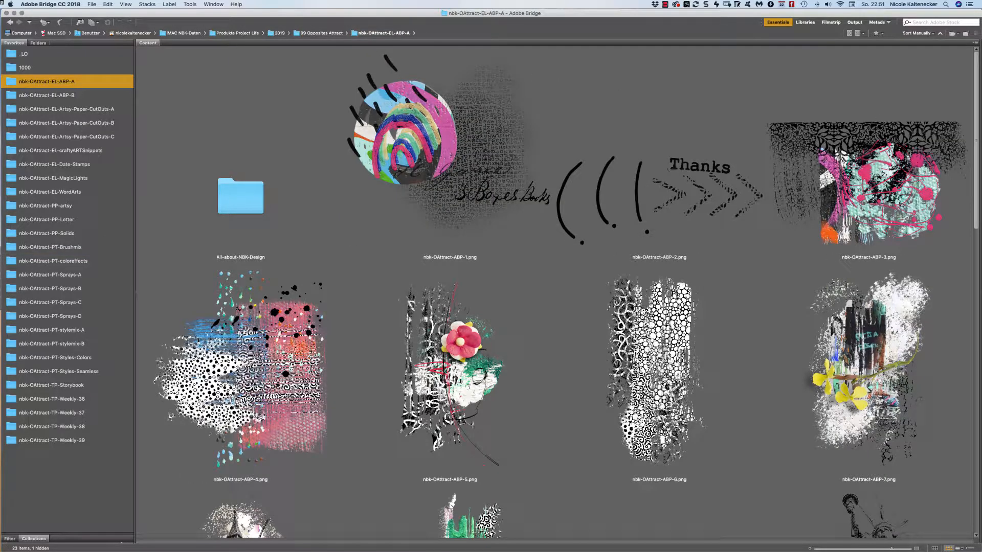
{"action": "scroll", "coordinate": [953, 75], "scroll_direction": "down", "scroll_amount": 5}
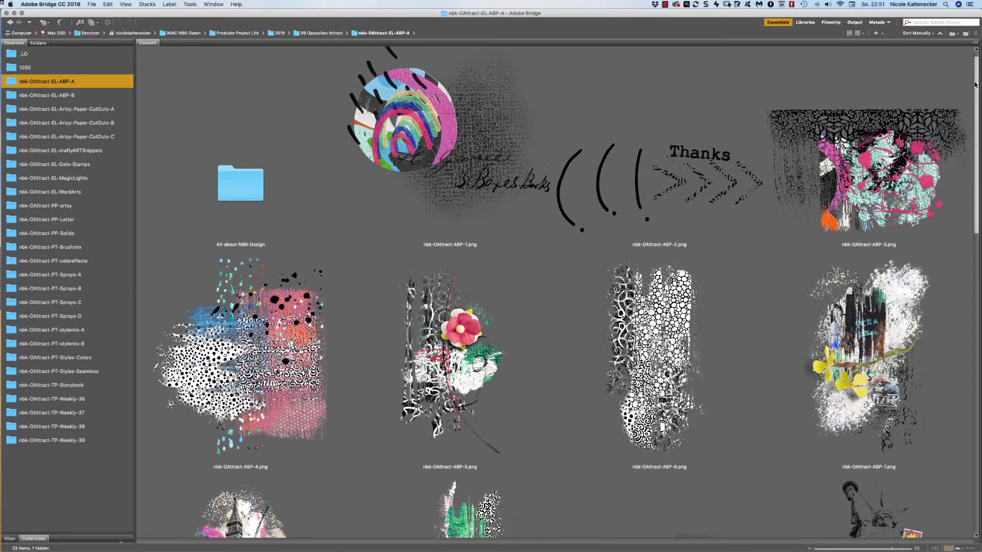
{"action": "scroll", "coordinate": [935, 151], "scroll_direction": "down", "scroll_amount": 5}
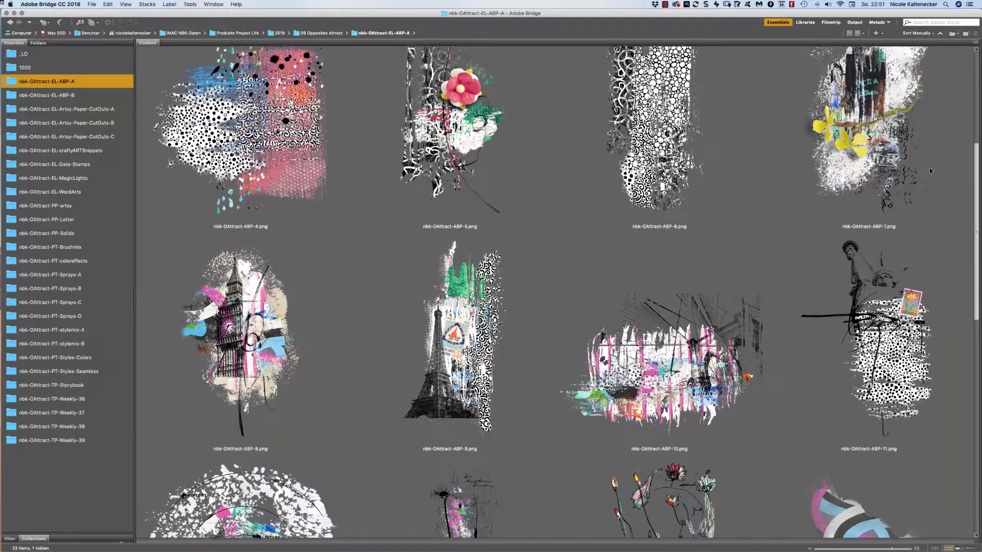
{"action": "scroll", "coordinate": [863, 265], "scroll_direction": "down", "scroll_amount": 5}
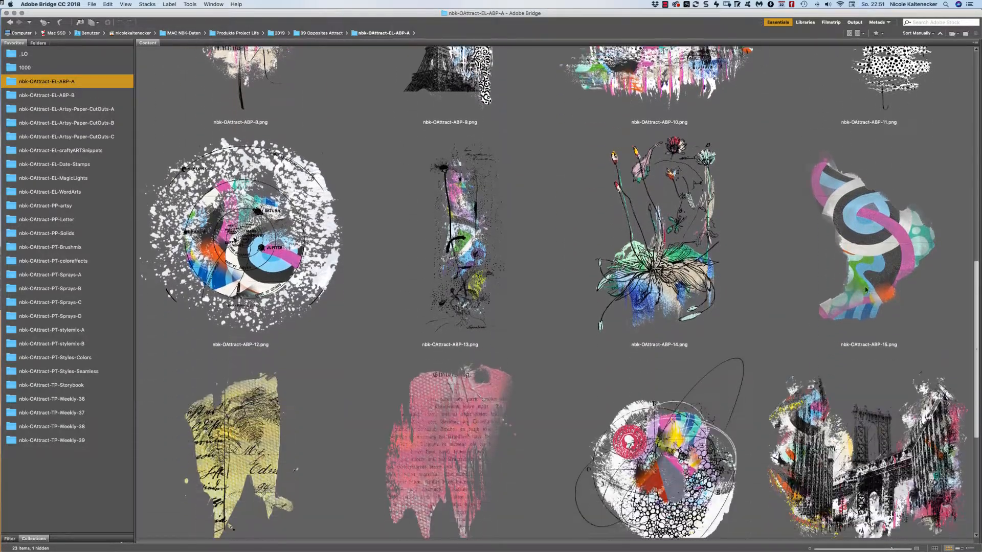
{"action": "left_click", "coordinate": [863, 265]}
{"action": "double_click", "coordinate": [863, 265]}
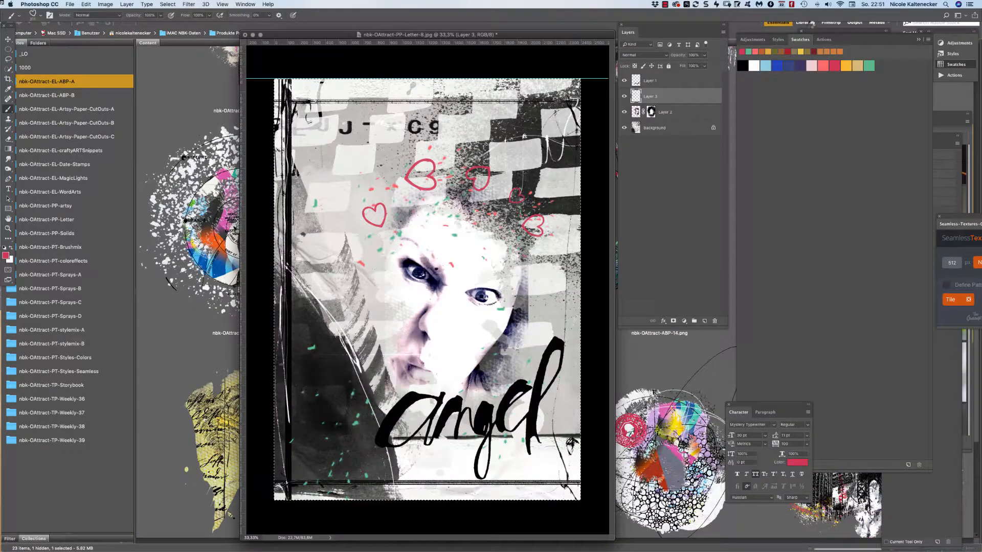
Drag the ABP-15 swirl into the angel collage, rotated about 17° and placed over the face.
{"action": "left_click", "coordinate": [8, 40]}
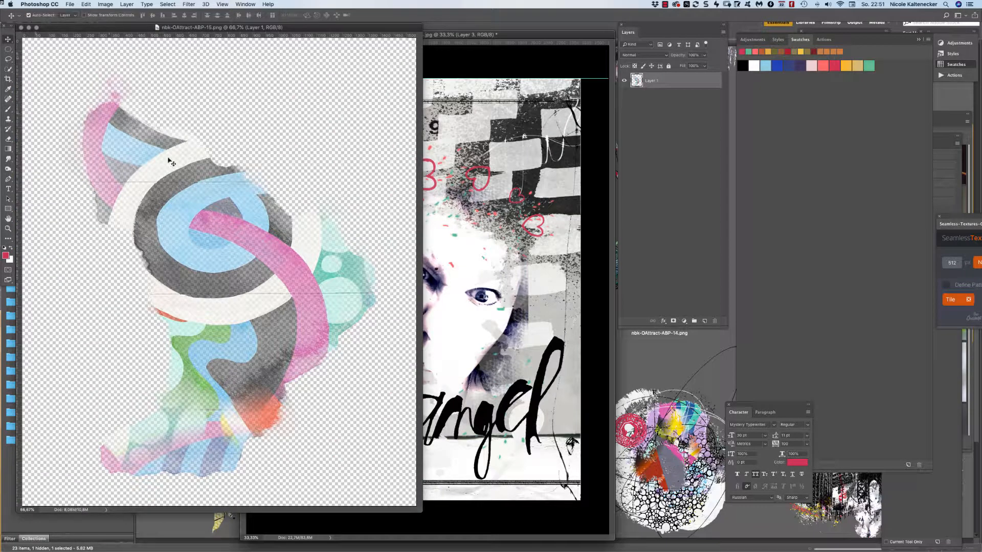
{"action": "left_click_drag", "start_coordinate": [172, 162], "coordinate": [496, 288]}
{"action": "key", "text": "super+t"}
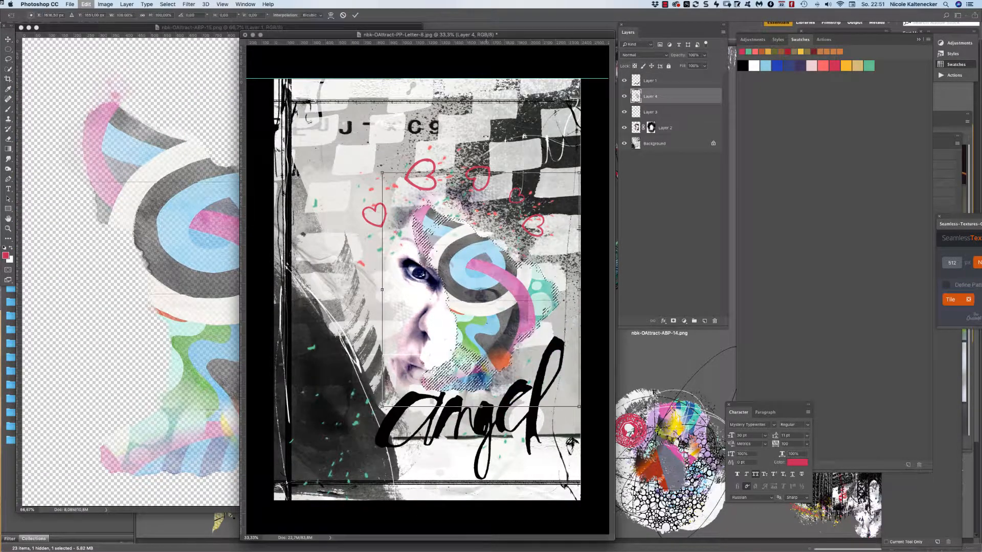
{"action": "left_click_drag", "start_coordinate": [588, 171], "coordinate": [616, 208]}
{"action": "left_click_drag", "start_coordinate": [499, 254], "coordinate": [507, 270]}
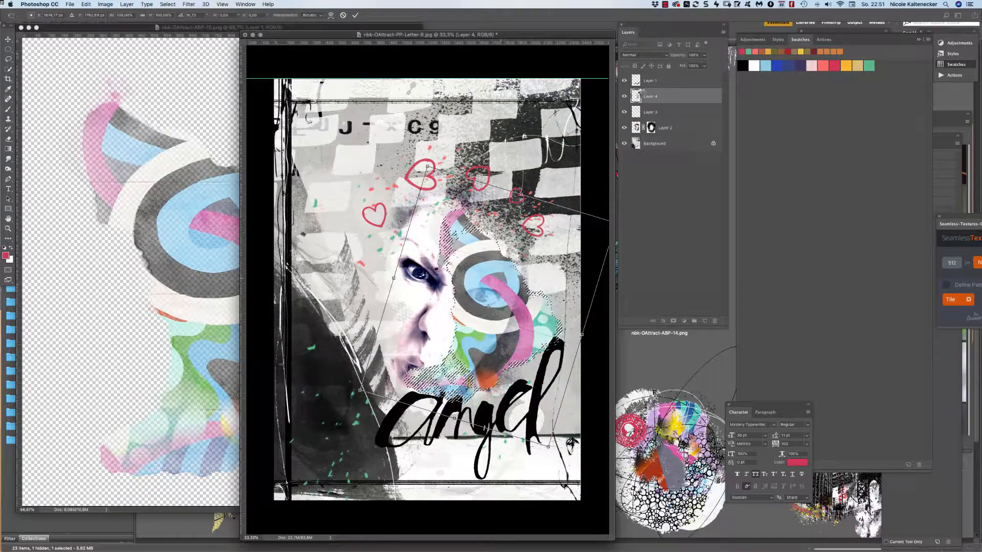
{"action": "key", "text": "Return"}
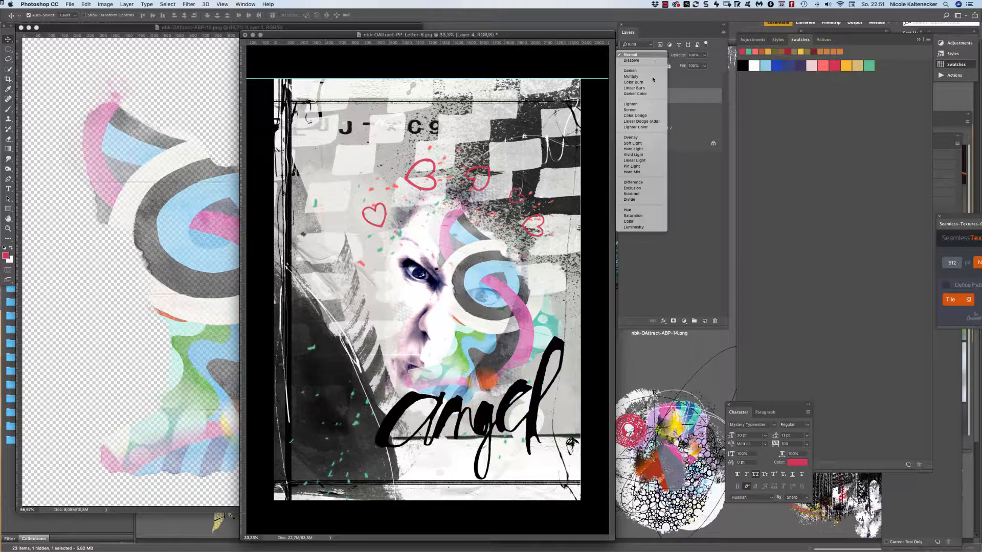
Set Layer 4 to Multiply, nudge it right, and add a white layer mask.
{"action": "left_click", "coordinate": [652, 76]}
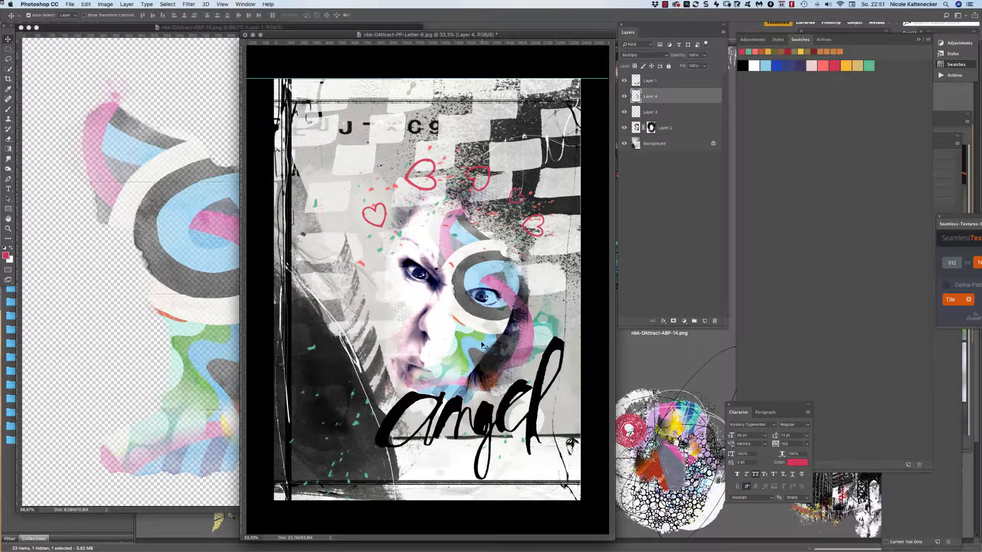
{"action": "left_click_drag", "start_coordinate": [513, 333], "coordinate": [513, 332]}
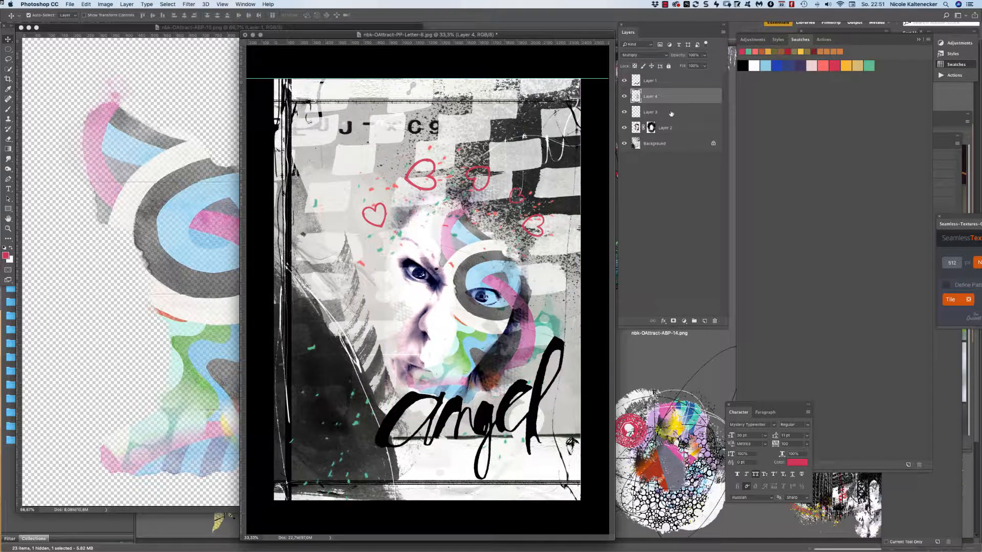
{"action": "left_click", "coordinate": [673, 321]}
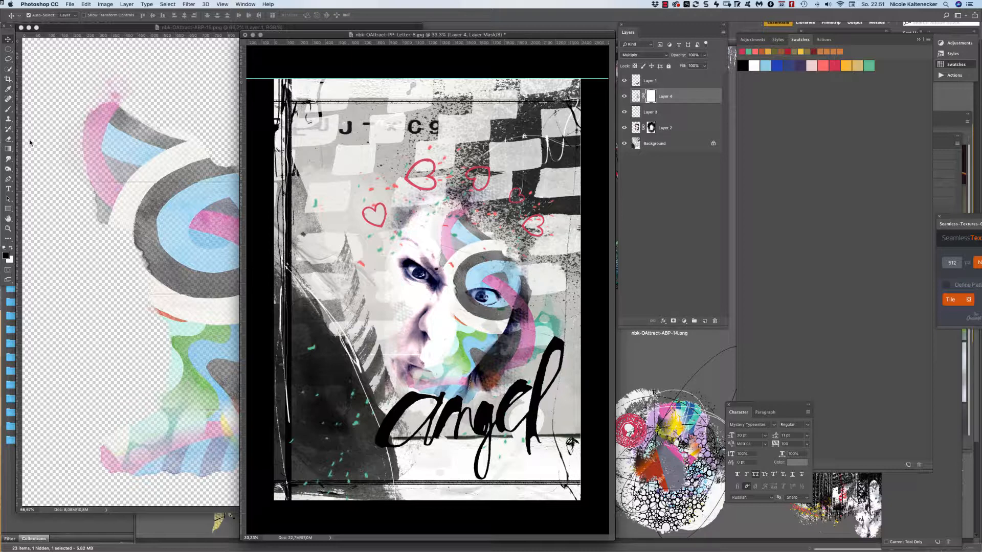
Paint Layer 4's mask with the Soft Round Pressure Opacity brush to lighten the grey area beside the eye.
{"action": "left_click", "coordinate": [8, 138]}
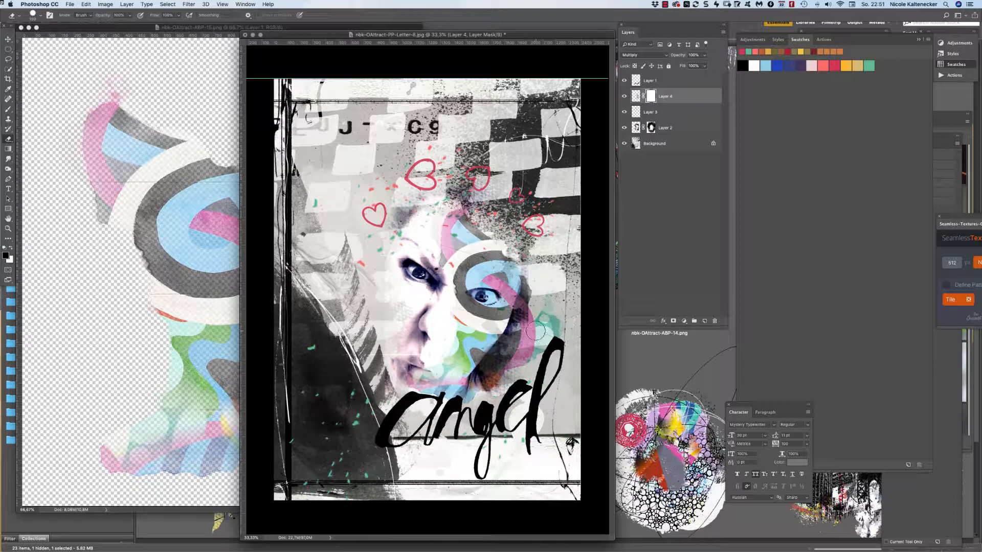
{"action": "left_click", "coordinate": [8, 109]}
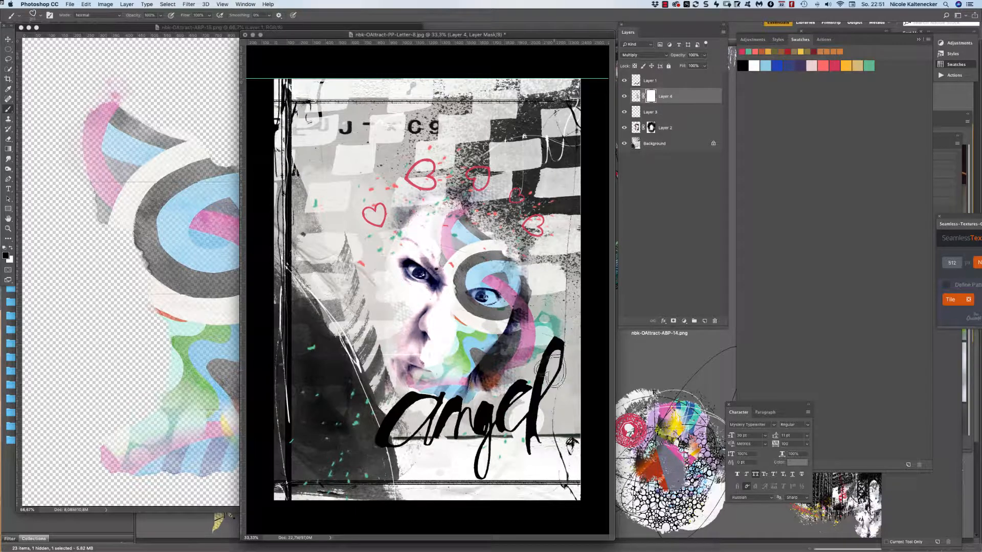
{"action": "right_click", "coordinate": [539, 314]}
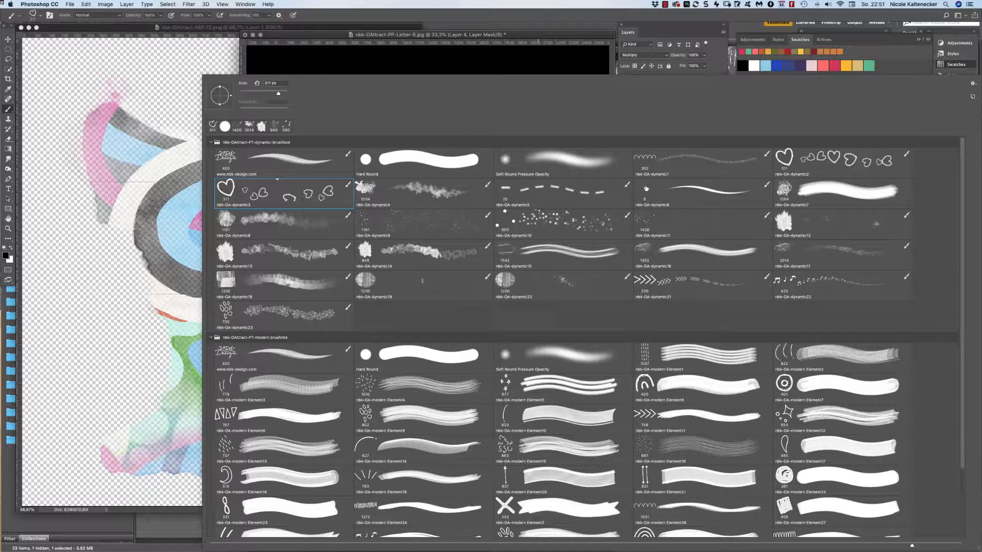
{"action": "double_click", "coordinate": [506, 161]}
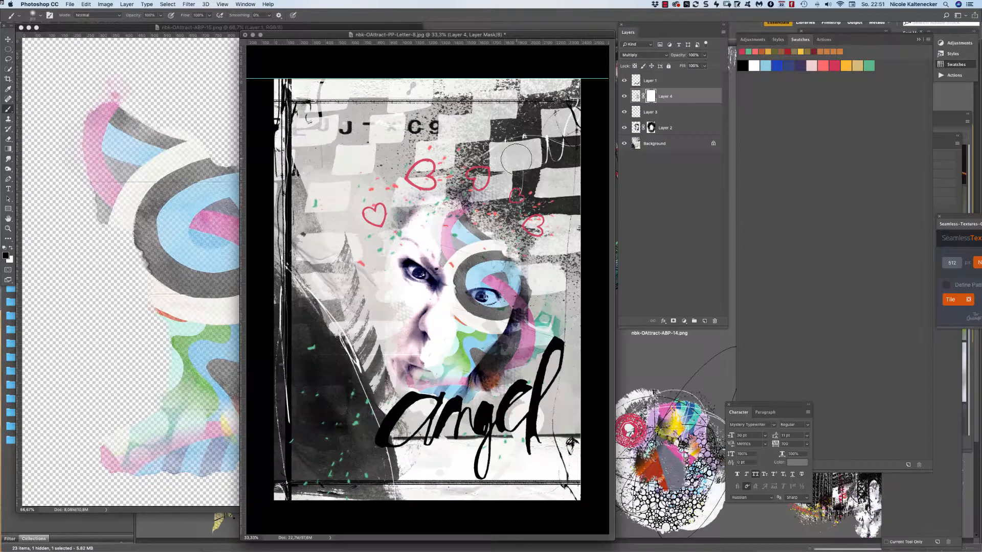
{"action": "mouse_move", "coordinate": [537, 303]}
{"action": "left_mouse_down"}
{"action": "mouse_move", "coordinate": [532, 297]}
{"action": "mouse_move", "coordinate": [535, 312]}
{"action": "mouse_move", "coordinate": [499, 369]}
{"action": "mouse_move", "coordinate": [475, 378]}
{"action": "mouse_move", "coordinate": [486, 394]}
{"action": "mouse_move", "coordinate": [496, 380]}
{"action": "mouse_move", "coordinate": [465, 407]}
{"action": "mouse_move", "coordinate": [491, 396]}
{"action": "mouse_move", "coordinate": [384, 415]}
{"action": "mouse_move", "coordinate": [400, 409]}
{"action": "mouse_move", "coordinate": [417, 367]}
{"action": "mouse_move", "coordinate": [430, 366]}
{"action": "mouse_move", "coordinate": [422, 368]}
{"action": "left_mouse_up"}
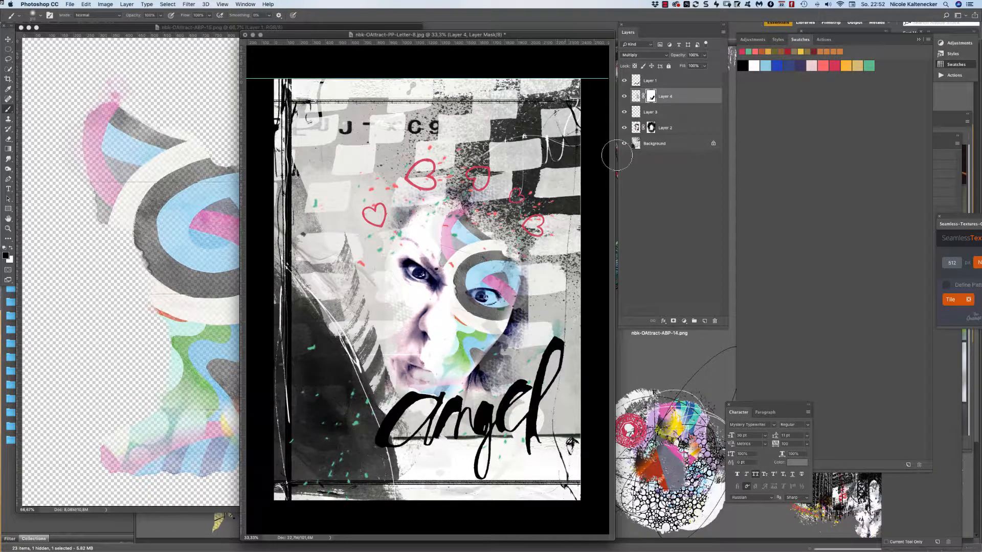
Nudge Layer 4's content slightly left and down.
{"action": "left_click", "coordinate": [637, 98]}
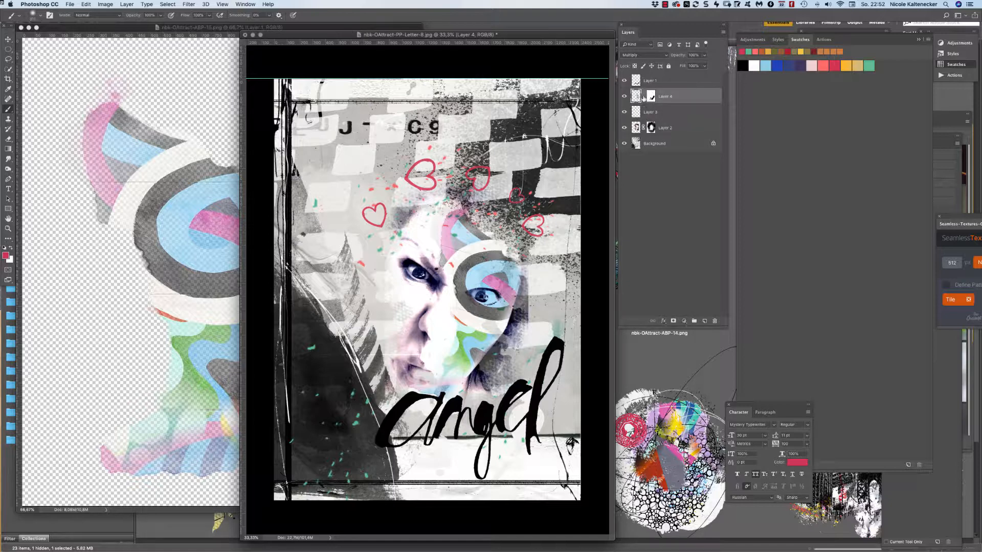
{"action": "key", "text": "super+t"}
{"action": "left_click_drag", "start_coordinate": [500, 280], "coordinate": [497, 277]}
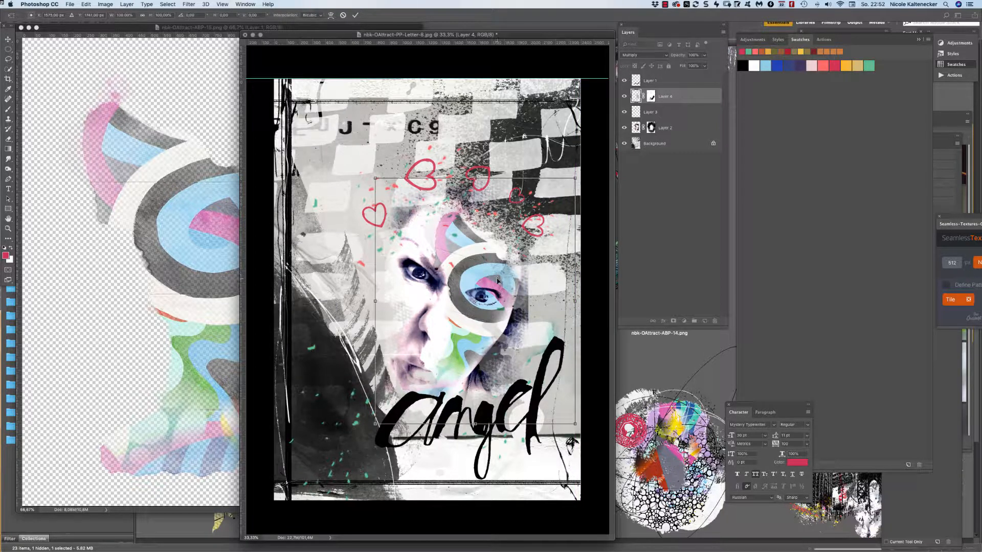
{"action": "key", "text": "Return"}
Paint a red stroke over the face, then undo it.
{"action": "key", "text": "b"}
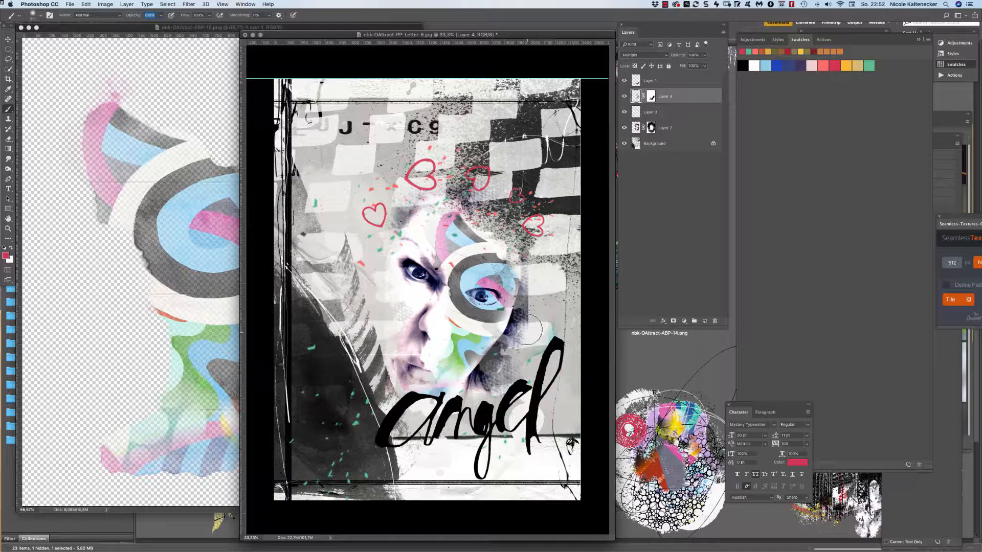
{"action": "mouse_move", "coordinate": [537, 353]}
{"action": "left_mouse_down"}
{"action": "mouse_move", "coordinate": [516, 389]}
{"action": "mouse_move", "coordinate": [532, 368]}
{"action": "left_mouse_up"}
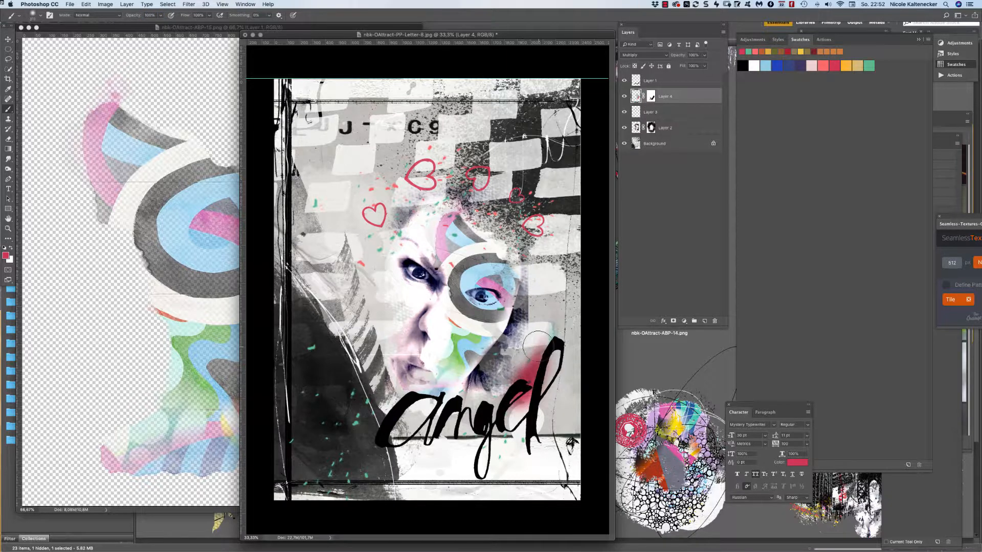
{"action": "key", "text": "ctrl+z"}
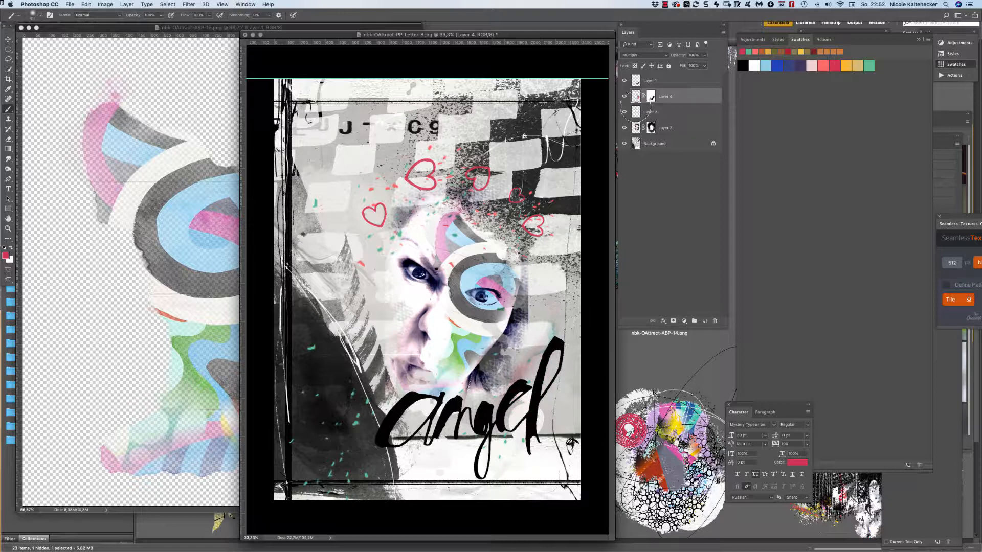
{"action": "key", "text": "super+z"}
{"action": "key", "text": "super+z"}
{"action": "key", "text": "super+alt+z"}
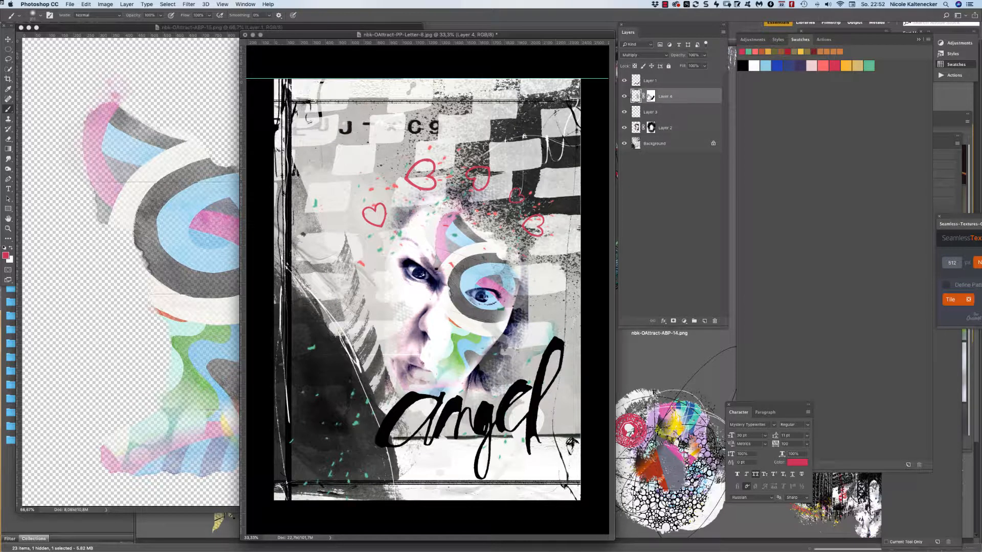
Select Layer 2's mask and close the separate ABP-15 image.
{"action": "left_click", "coordinate": [650, 97]}
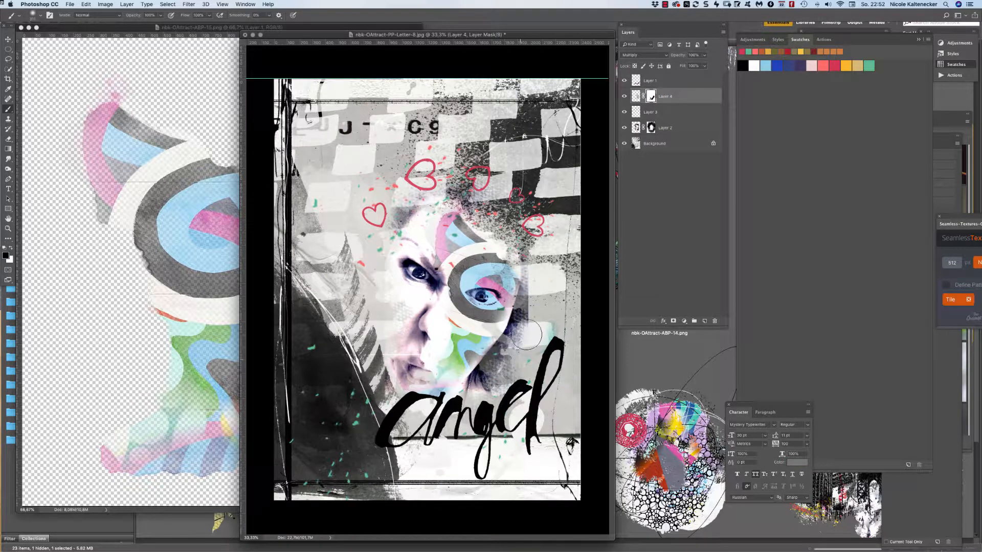
{"action": "left_click", "coordinate": [652, 128]}
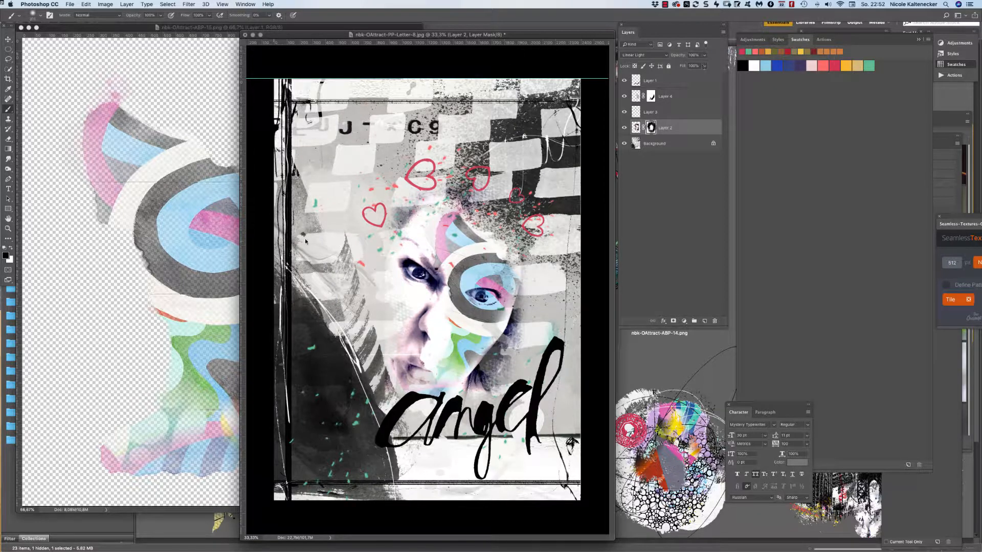
{"action": "left_click", "coordinate": [8, 39]}
{"action": "left_click", "coordinate": [93, 76]}
{"action": "key", "text": "super+w"}
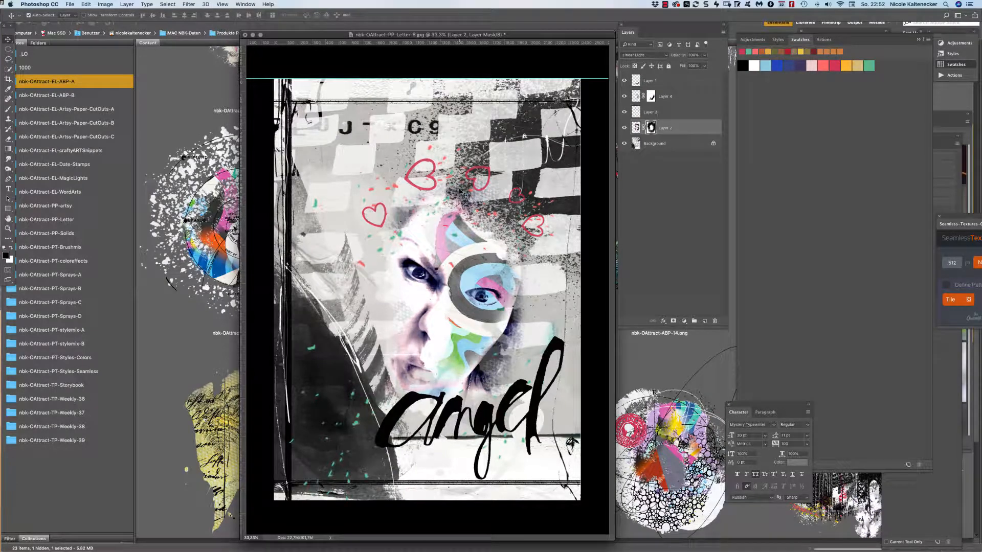
Browse to the nbk-OAttract-EL-ABP-B folder and open nbk-OAttract-ABP-glad-drop.png in Photoshop.
{"action": "key", "text": "super+Tab"}
{"action": "key", "text": "Right"}
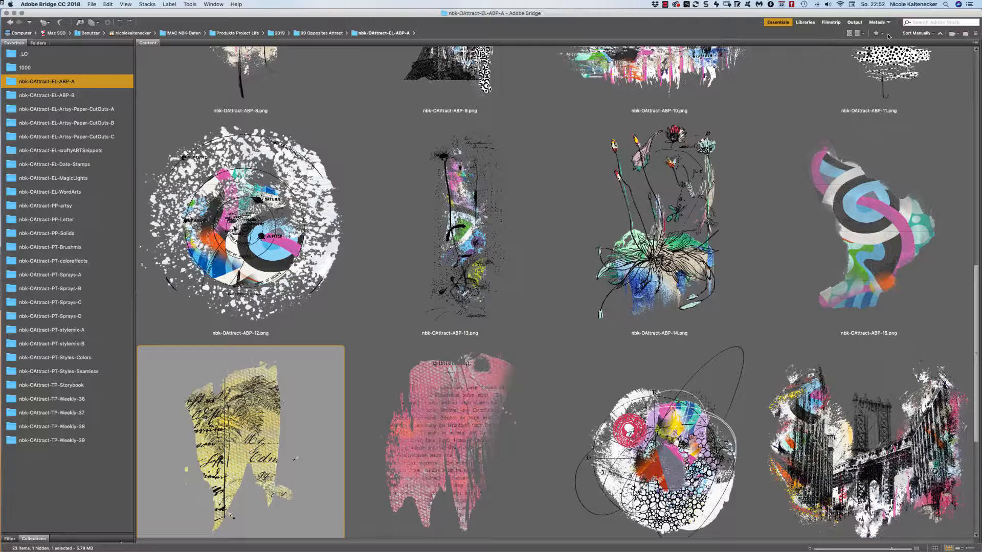
{"action": "scroll", "coordinate": [888, 34], "scroll_direction": "up", "scroll_amount": 10}
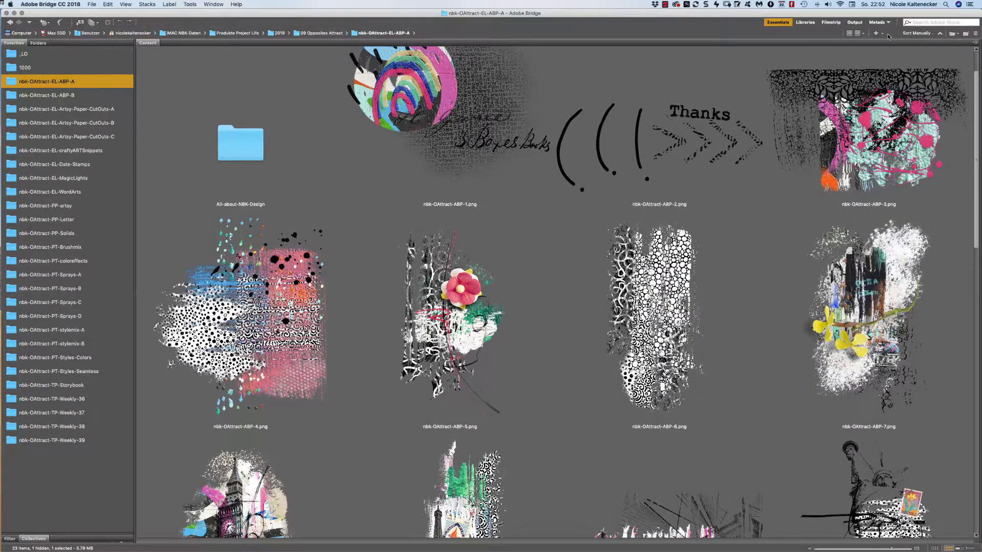
{"action": "scroll", "coordinate": [888, 34], "scroll_direction": "down", "scroll_amount": 10}
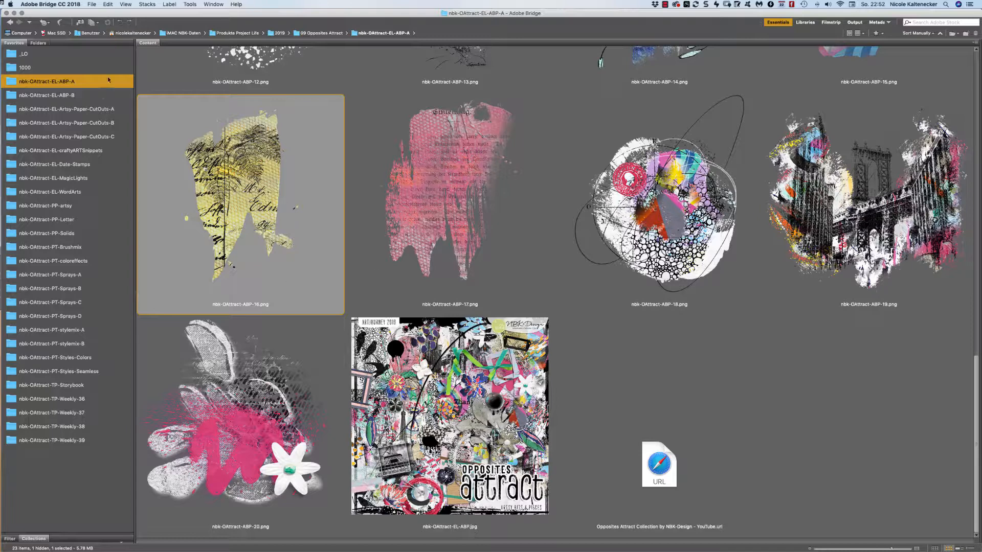
{"action": "left_click", "coordinate": [86, 95]}
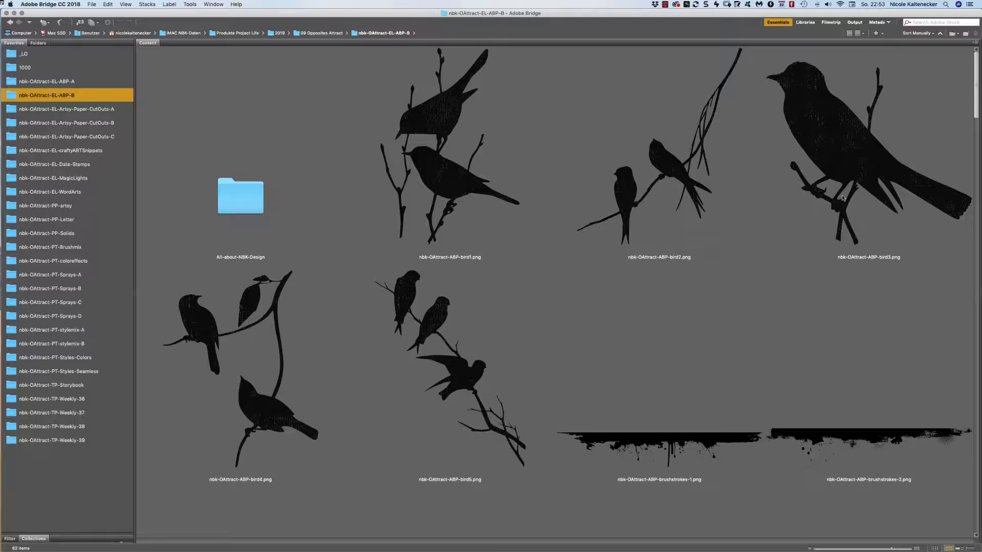
{"action": "scroll", "coordinate": [844, 198], "scroll_direction": "down", "scroll_amount": 2}
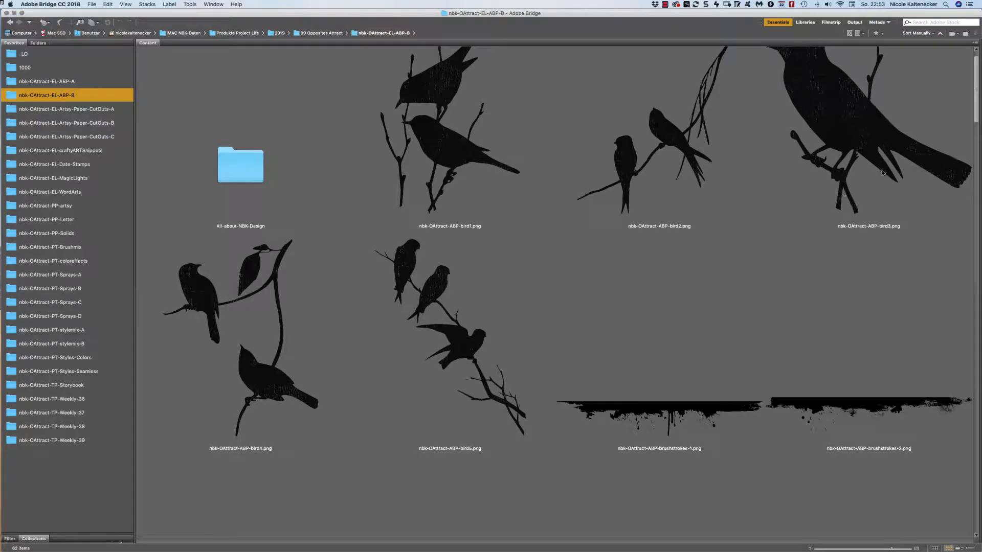
{"action": "scroll", "coordinate": [915, 158], "scroll_direction": "down", "scroll_amount": 10}
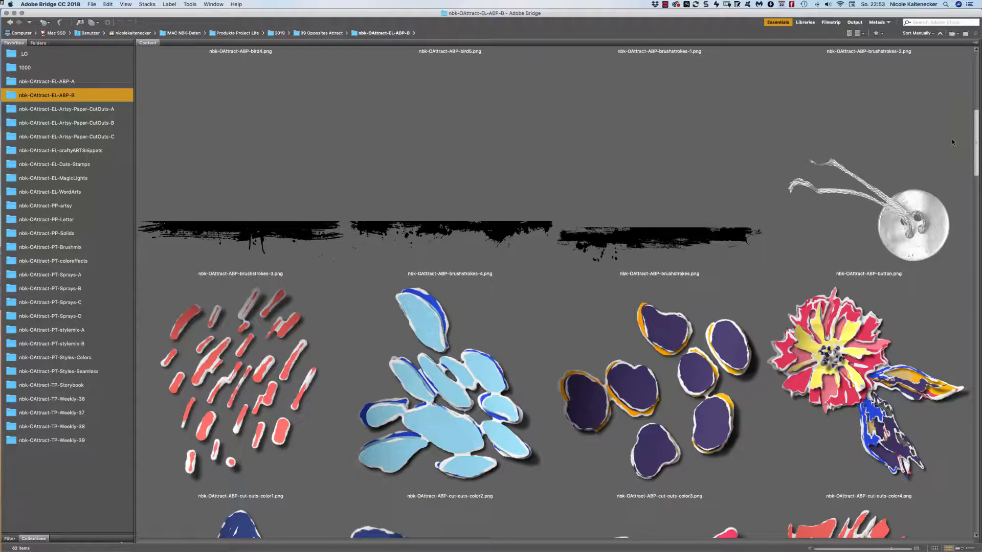
{"action": "scroll", "coordinate": [952, 142], "scroll_direction": "down", "scroll_amount": 20}
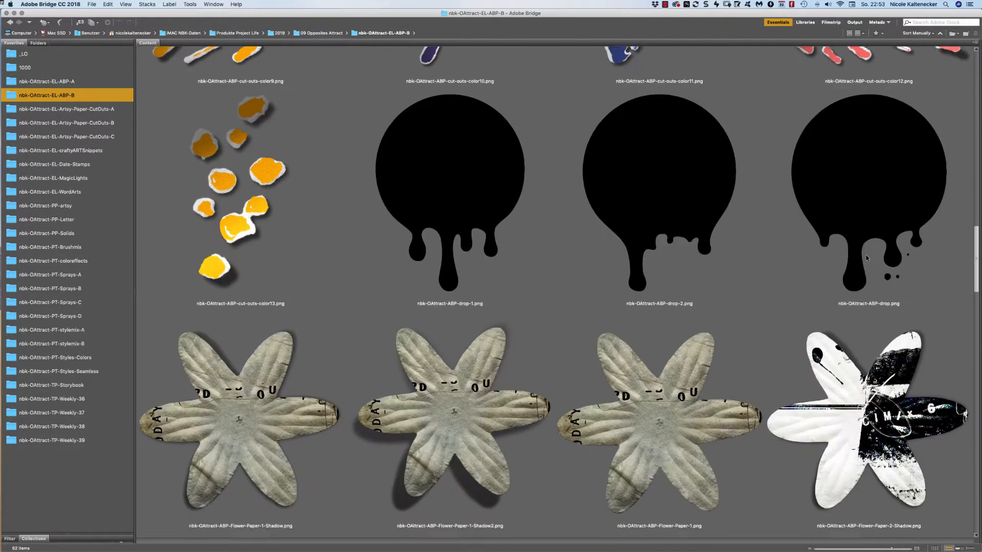
{"action": "scroll", "coordinate": [865, 254], "scroll_direction": "down", "scroll_amount": 5}
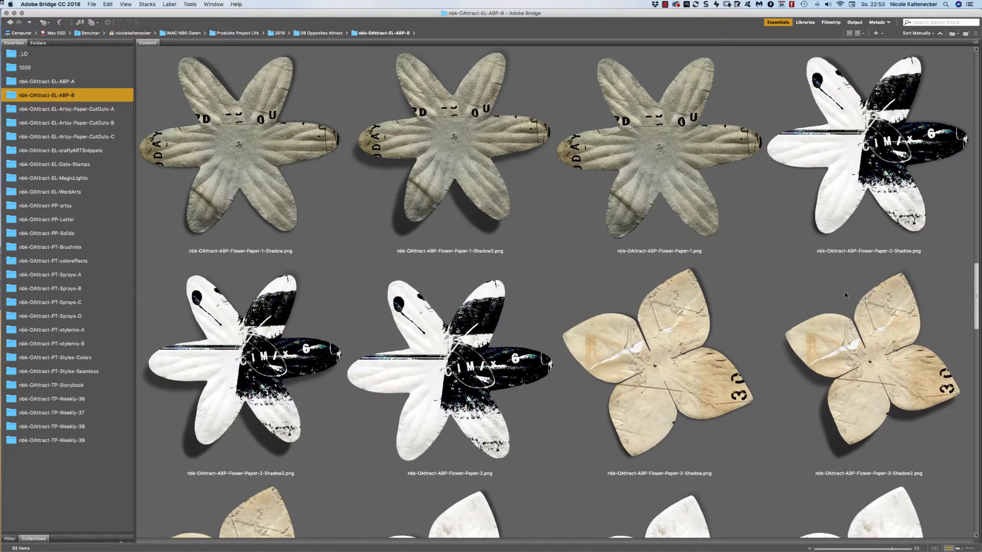
{"action": "scroll", "coordinate": [845, 296], "scroll_direction": "down", "scroll_amount": 15}
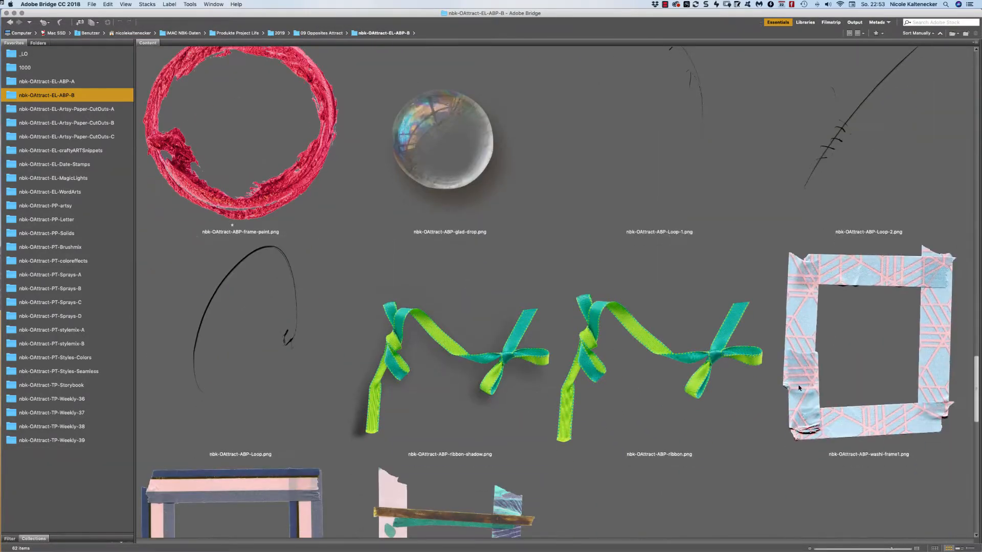
{"action": "scroll", "coordinate": [799, 388], "scroll_direction": "down", "scroll_amount": 5}
{"action": "scroll", "coordinate": [431, 305], "scroll_direction": "up", "scroll_amount": 7}
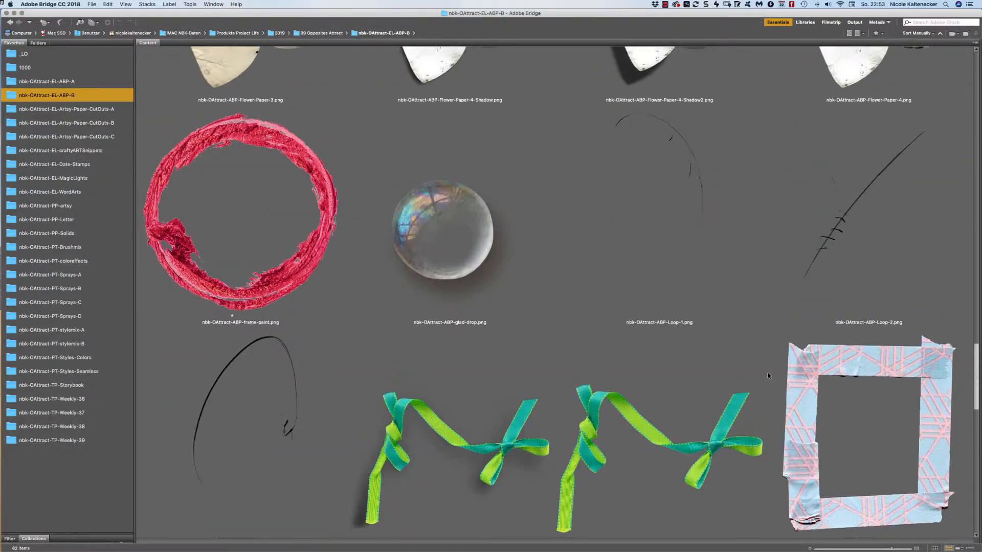
{"action": "double_click", "coordinate": [435, 275]}
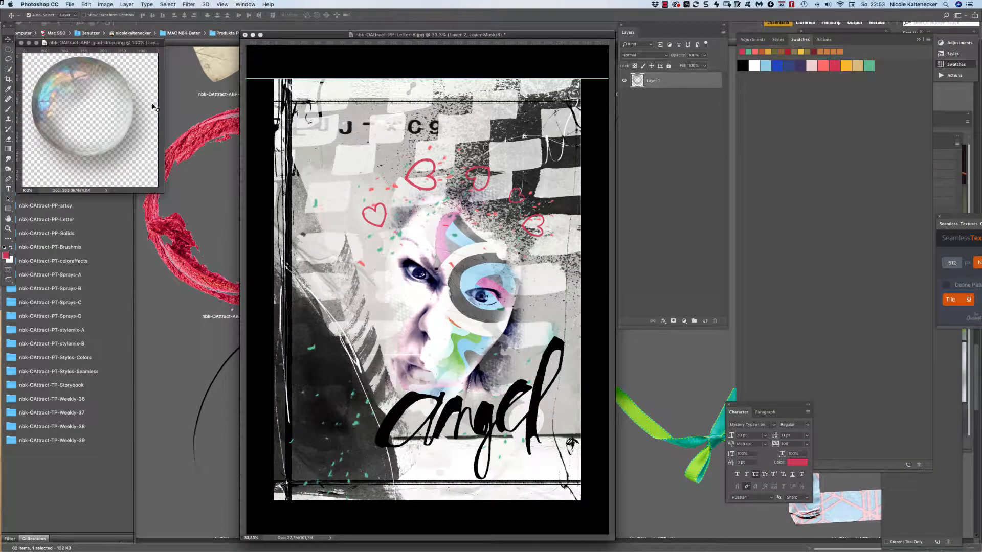
Bring the glad-drop bubble into the collage as Layer 5 at the top of the stack.
{"action": "left_click_drag", "start_coordinate": [75, 108], "coordinate": [486, 299]}
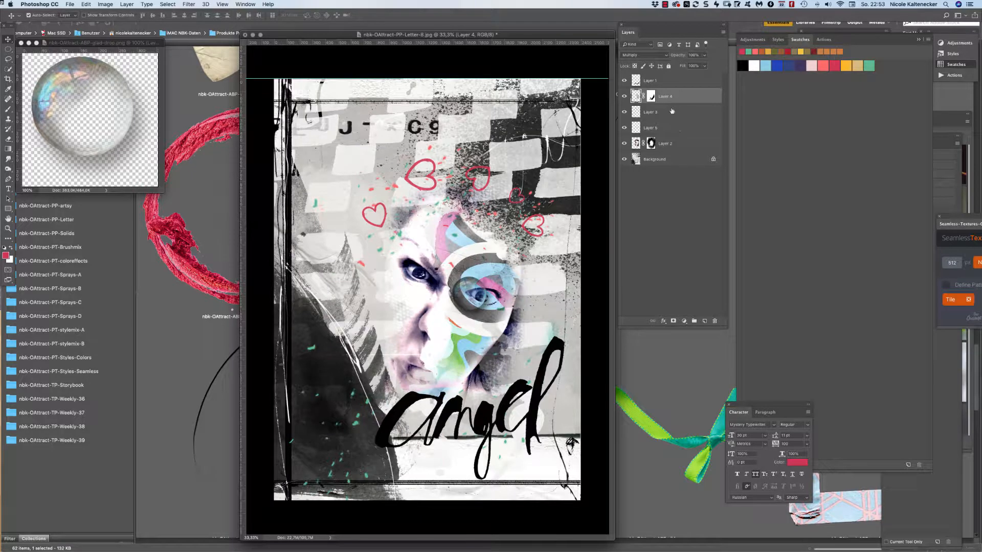
{"action": "left_click_drag", "start_coordinate": [673, 112], "coordinate": [687, 86]}
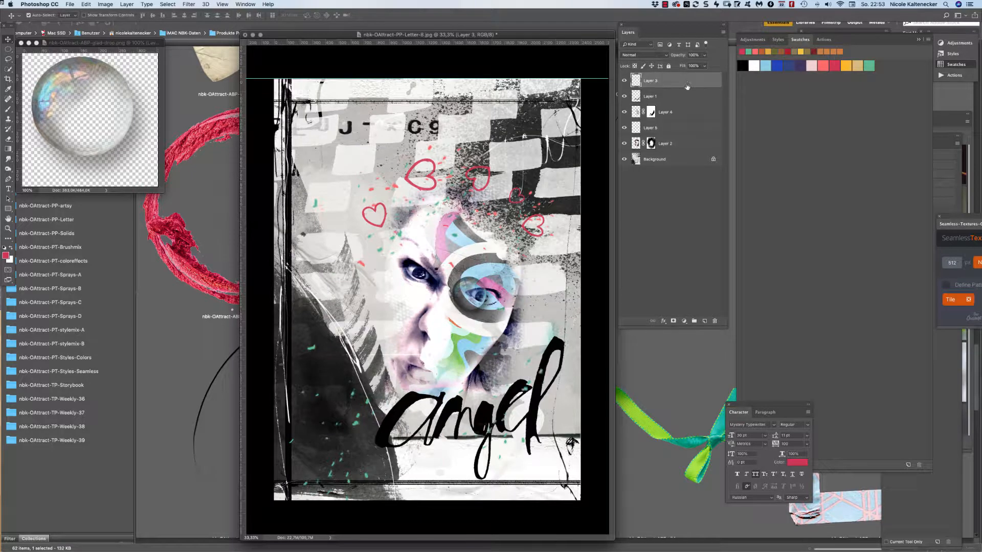
{"action": "left_click_drag", "start_coordinate": [463, 288], "coordinate": [469, 288]}
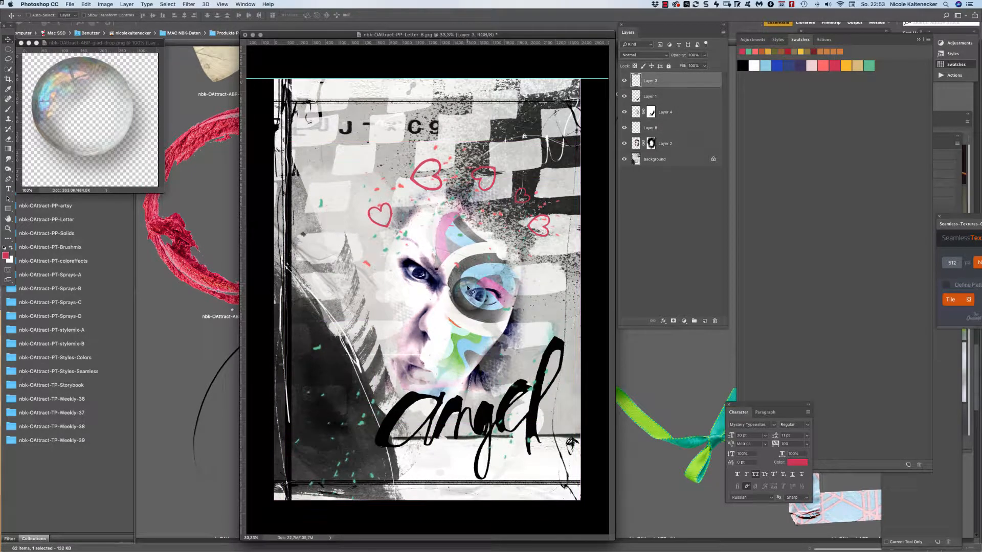
{"action": "key", "text": "super+z"}
{"action": "left_click", "coordinate": [624, 128]}
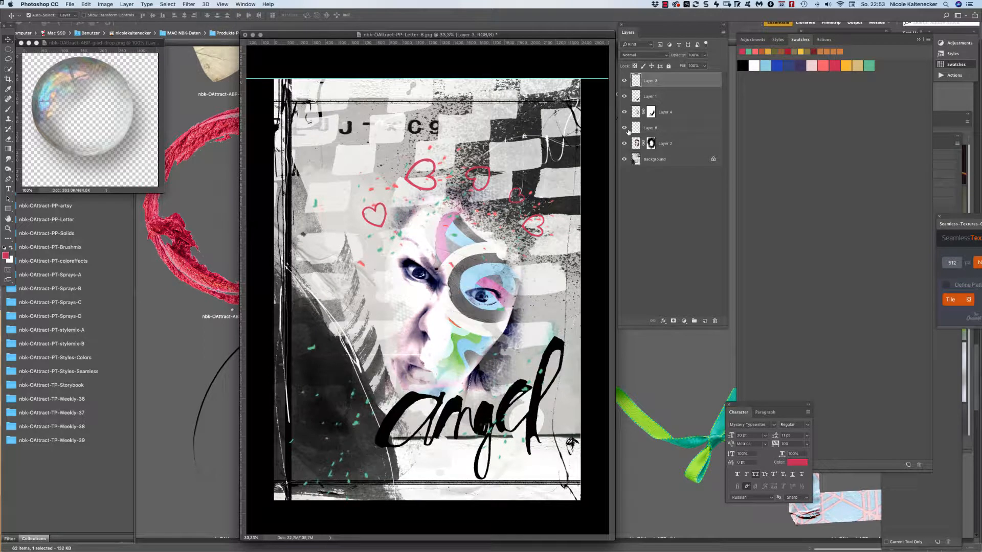
{"action": "left_click", "coordinate": [670, 128]}
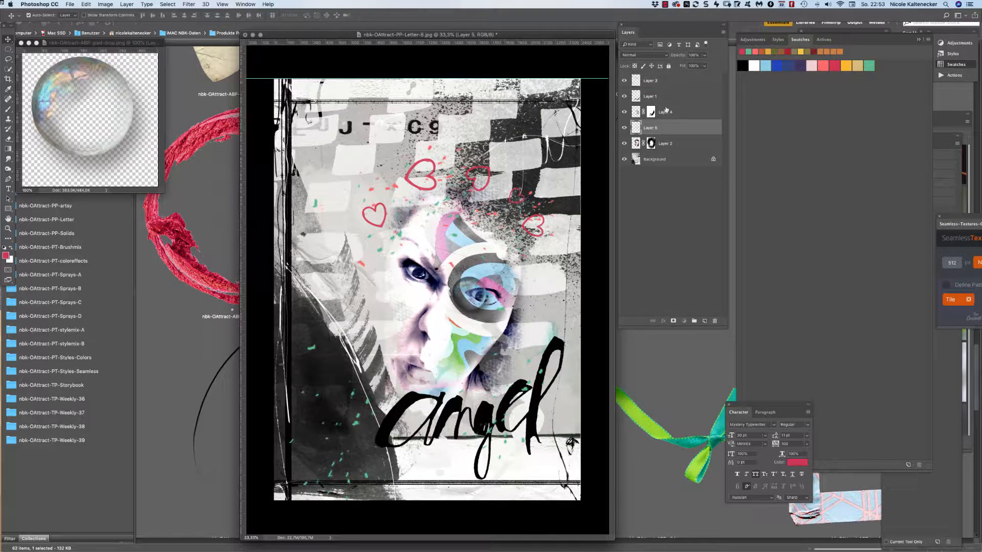
{"action": "key", "text": "super+shift+bracketright"}
Shrink the bubble to about 77% and move it to the top right corner.
{"action": "key", "text": "super+t"}
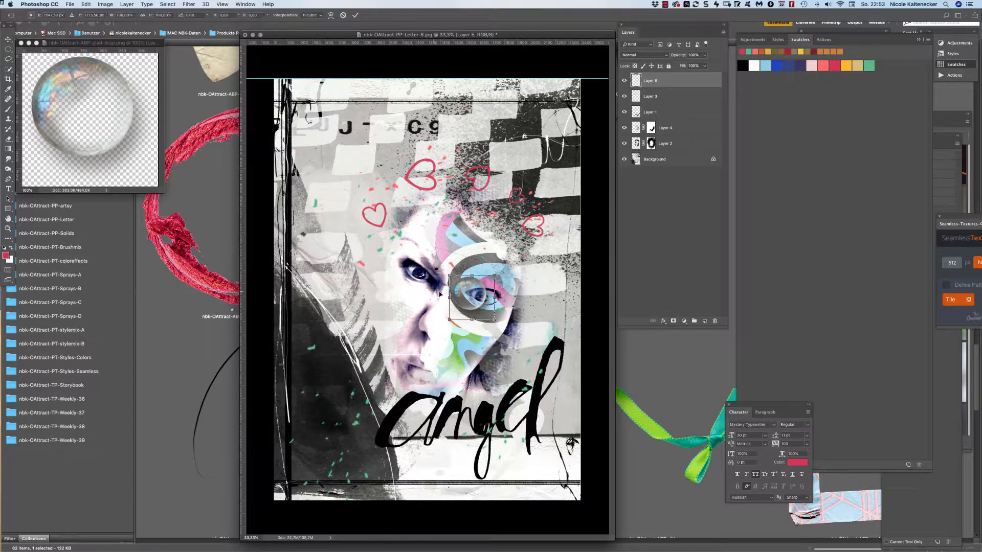
{"action": "left_click_drag", "start_coordinate": [463, 296], "coordinate": [478, 296]}
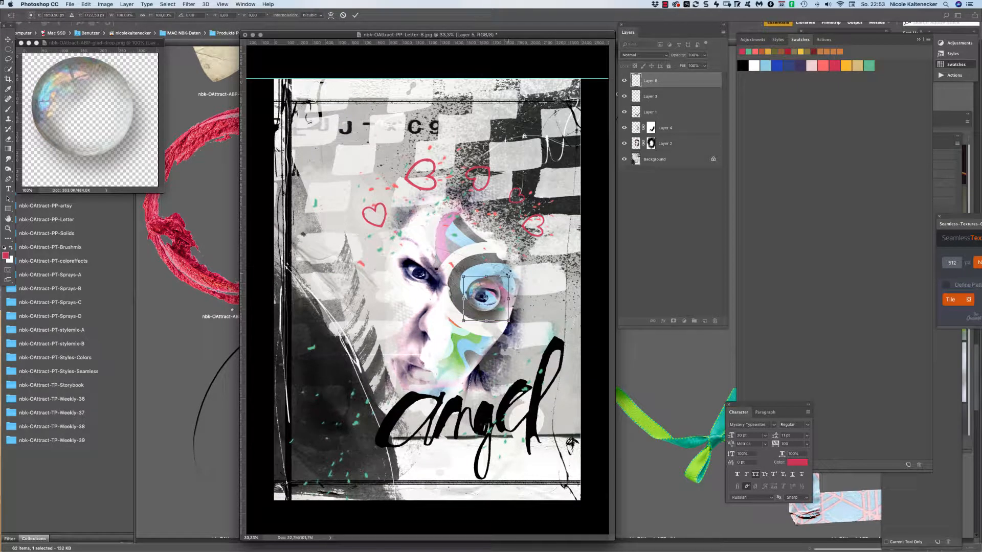
{"action": "mouse_move", "coordinate": [509, 273]}
{"action": "left_mouse_down"}
{"action": "mouse_move", "coordinate": [521, 264]}
{"action": "mouse_move", "coordinate": [498, 288]}
{"action": "left_mouse_up"}
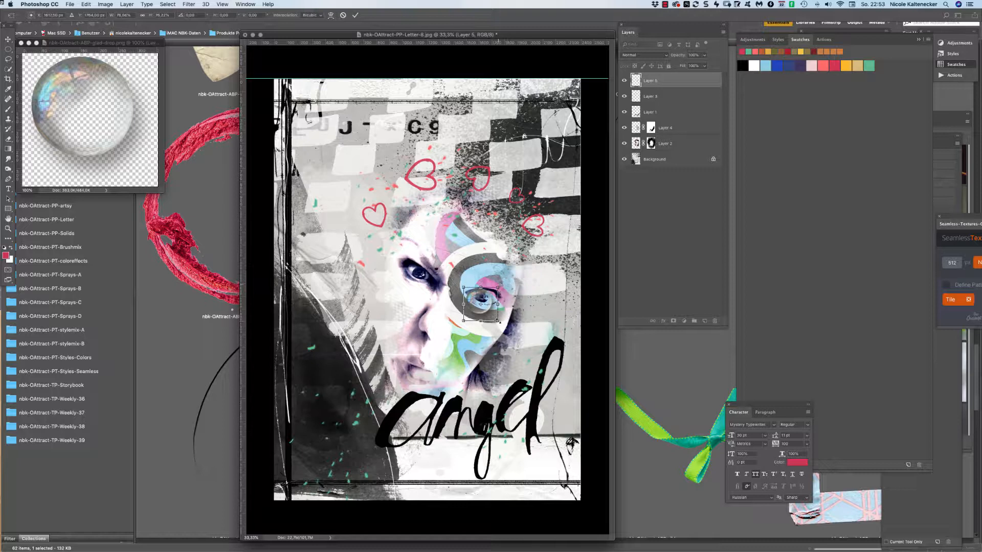
{"action": "left_click_drag", "start_coordinate": [498, 322], "coordinate": [484, 296]}
{"action": "key", "text": "Return"}
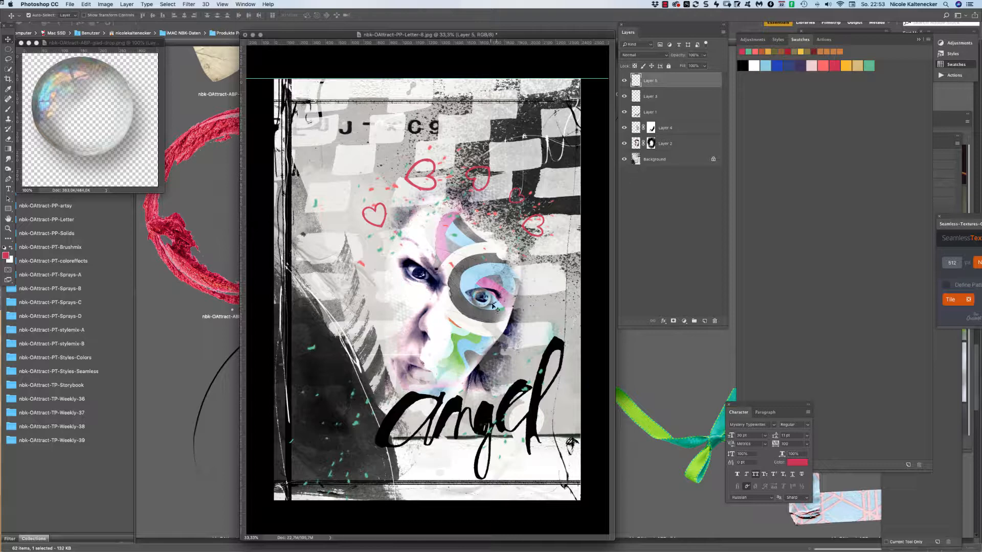
{"action": "left_click_drag", "start_coordinate": [493, 306], "coordinate": [549, 134]}
Close glad-drop.png and duplicate the bubble down toward the left edge.
{"action": "left_click", "coordinate": [100, 115]}
{"action": "key", "text": "super+w"}
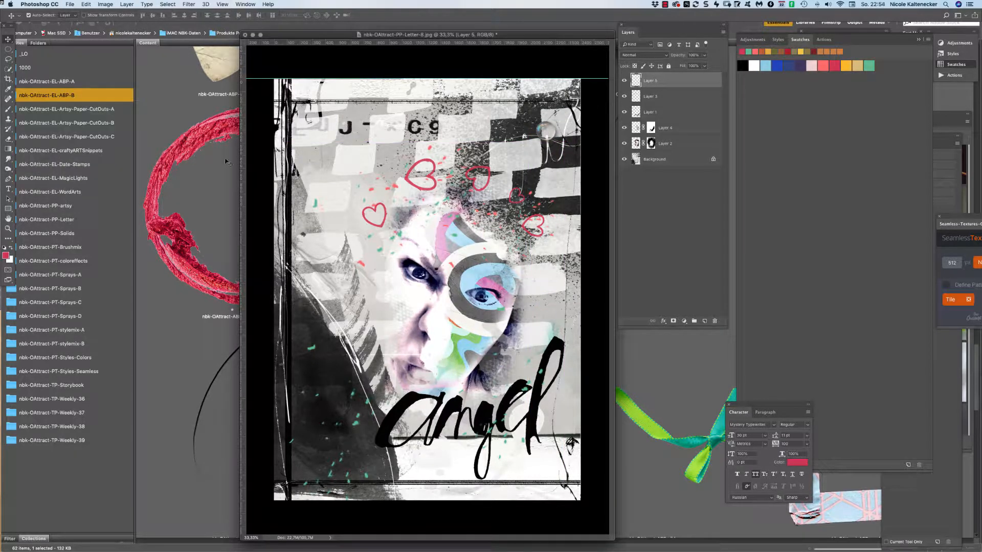
{"action": "left_click_drag", "start_coordinate": [542, 134], "coordinate": [327, 336]}
Rotate the bubble copy about 19° and scale it to about 83%.
{"action": "left_click_drag", "start_coordinate": [329, 277], "coordinate": [349, 282]}
{"action": "left_click_drag", "start_coordinate": [343, 328], "coordinate": [559, 408]}
{"action": "key", "text": "Return"}
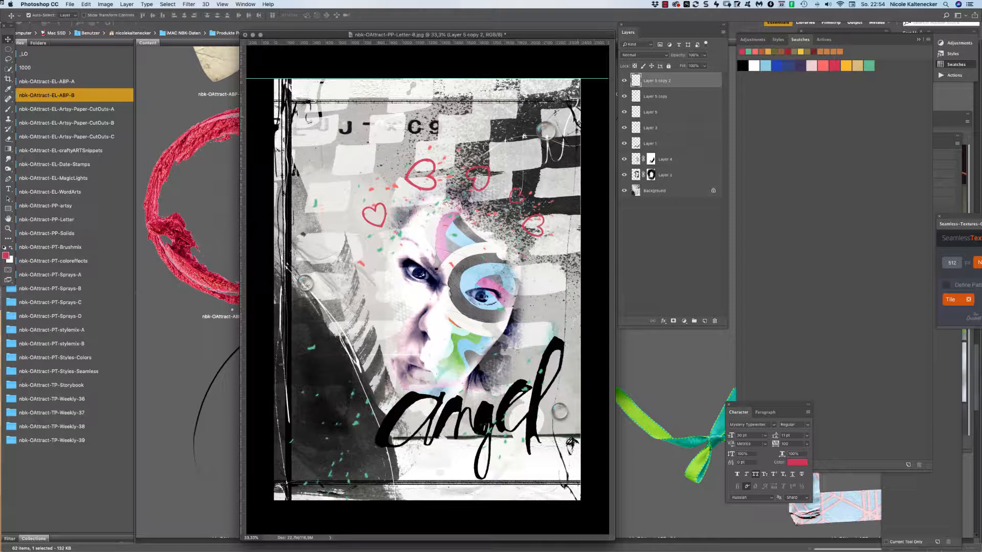
{"action": "left_click", "coordinate": [543, 132]}
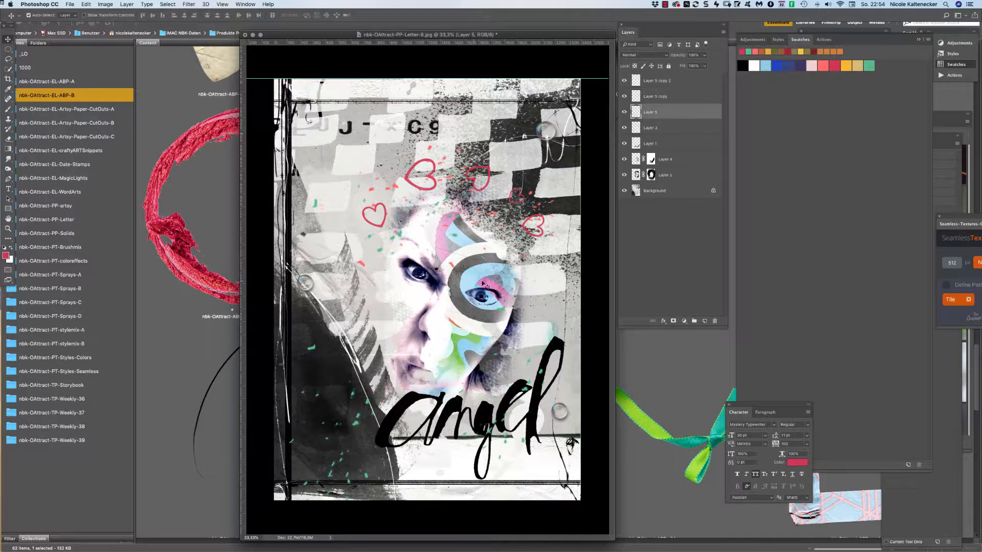
Place the Loop image into the collage and enlarge it to about 107%.
{"action": "left_click", "coordinate": [671, 371]}
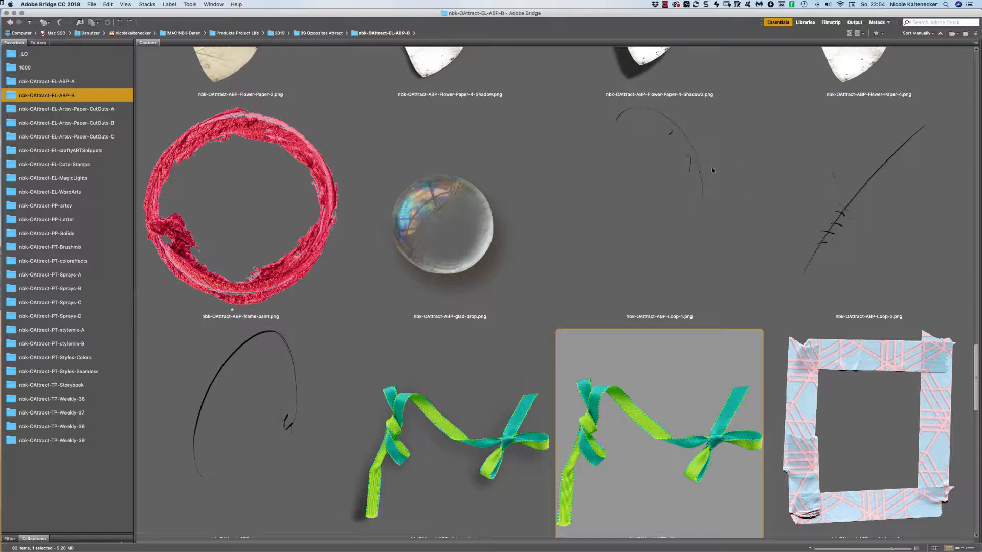
{"action": "double_click", "coordinate": [330, 425]}
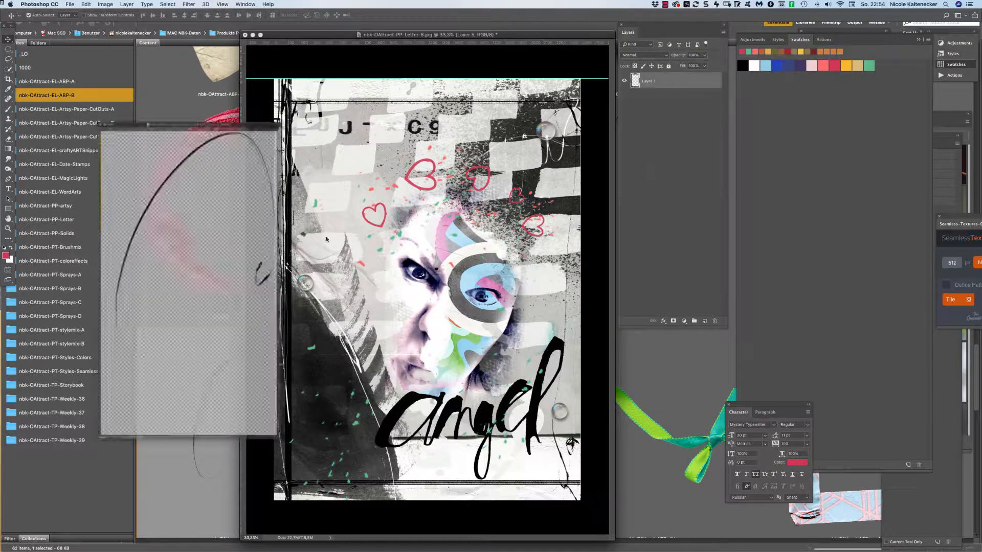
{"action": "left_click_drag", "start_coordinate": [281, 295], "coordinate": [477, 298]}
{"action": "key", "text": "super+t"}
{"action": "left_click_drag", "start_coordinate": [490, 188], "coordinate": [523, 236]}
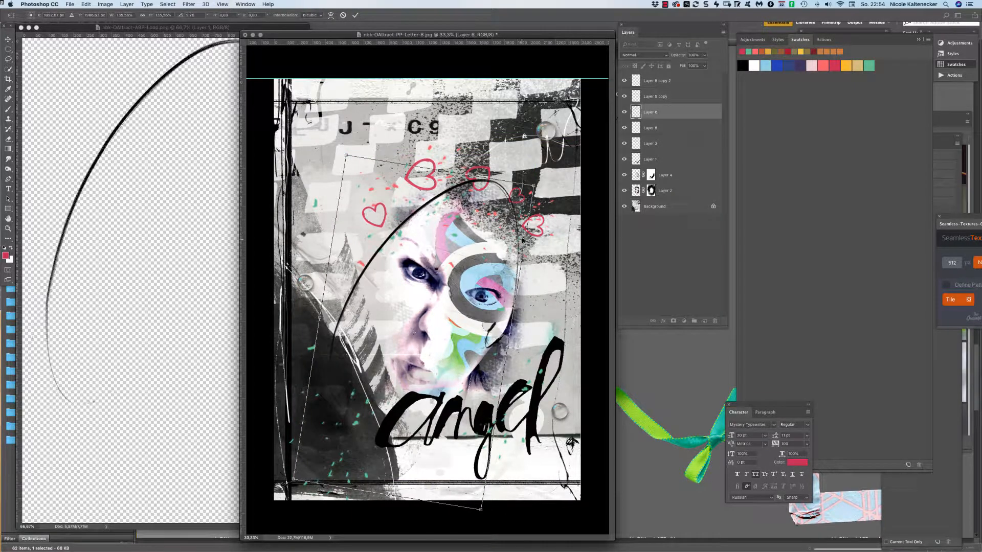
{"action": "key", "text": "Return"}
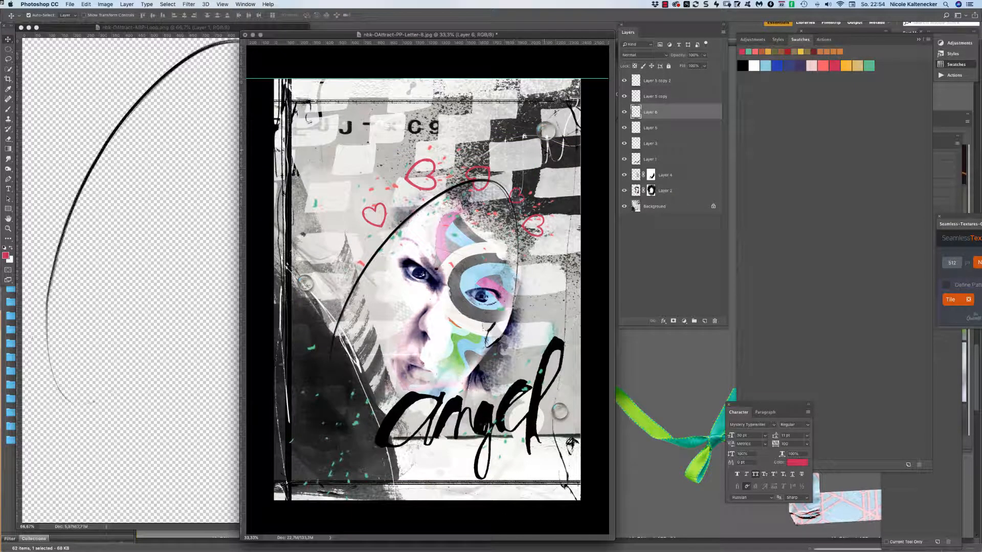
Move Layer 3 to the top of the stack and close the Loop.png file.
{"action": "left_click", "coordinate": [489, 168]}
{"action": "left_click_drag", "start_coordinate": [674, 139], "coordinate": [671, 78]}
{"action": "left_click", "coordinate": [158, 315]}
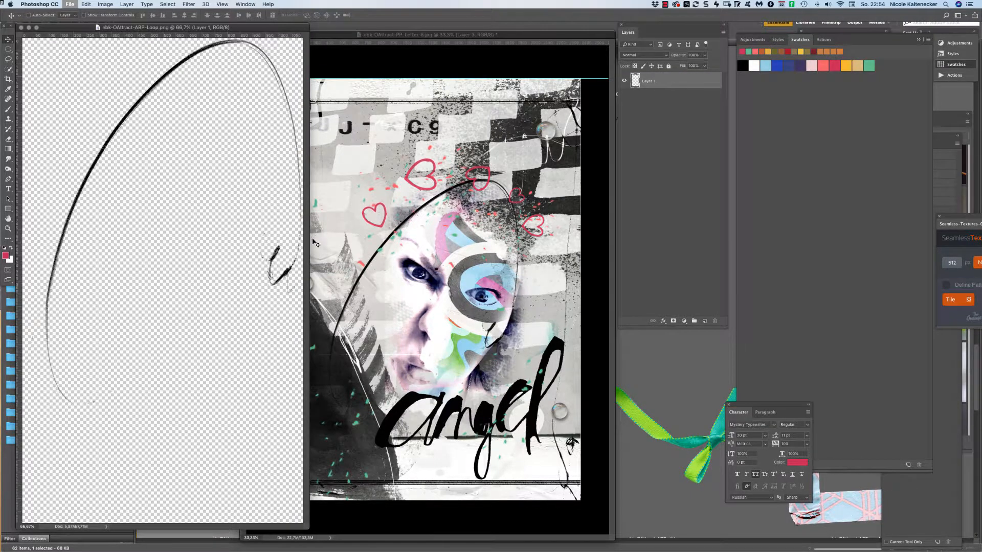
{"action": "key", "text": "super+w"}
{"action": "left_click", "coordinate": [163, 352]}
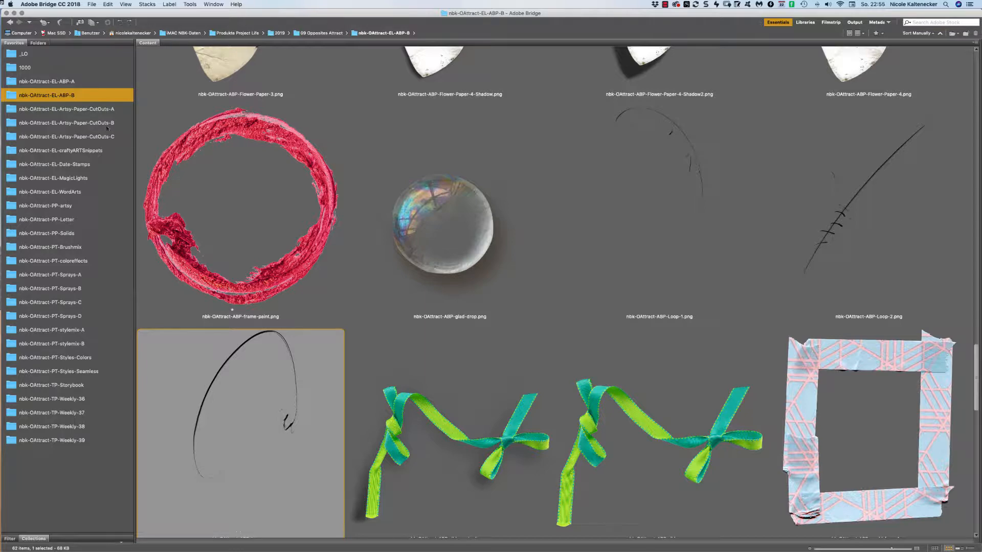
Browse the Artsy-Paper-CutOuts A, B and C folders and open ArtsyPaper-Vintage9.png.
{"action": "left_click", "coordinate": [93, 110]}
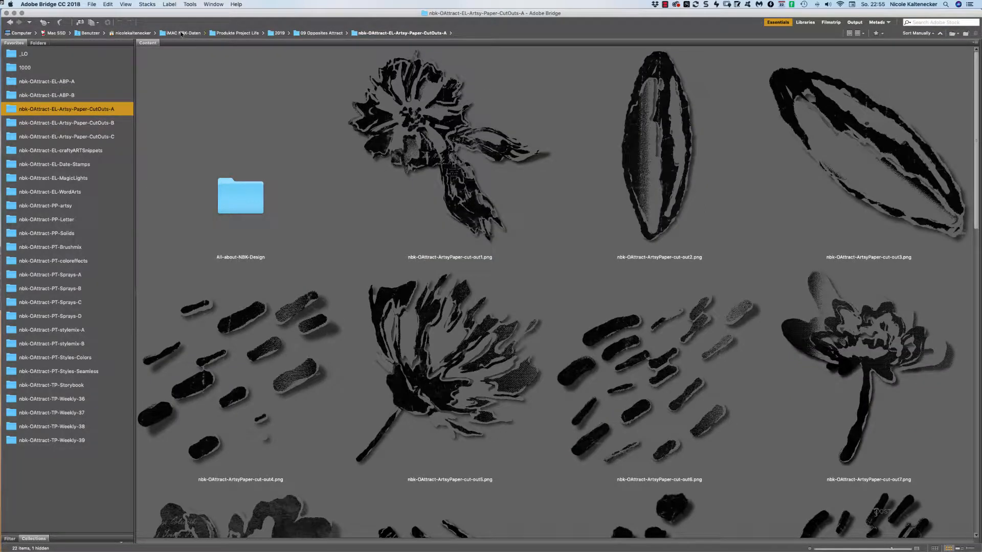
{"action": "scroll", "coordinate": [182, 33], "scroll_direction": "down", "scroll_amount": 15}
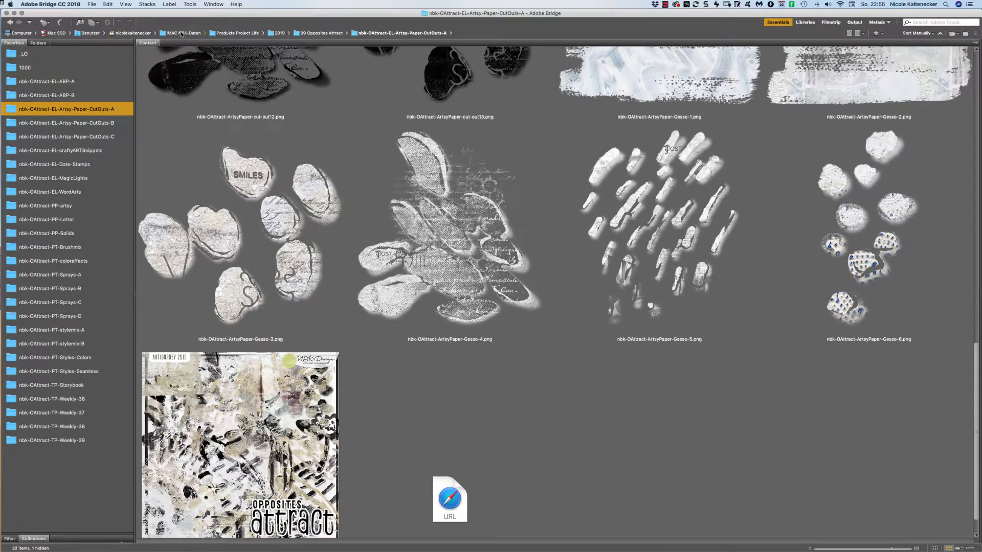
{"action": "scroll", "coordinate": [182, 34], "scroll_direction": "down", "scroll_amount": 2}
{"action": "left_click", "coordinate": [93, 123]}
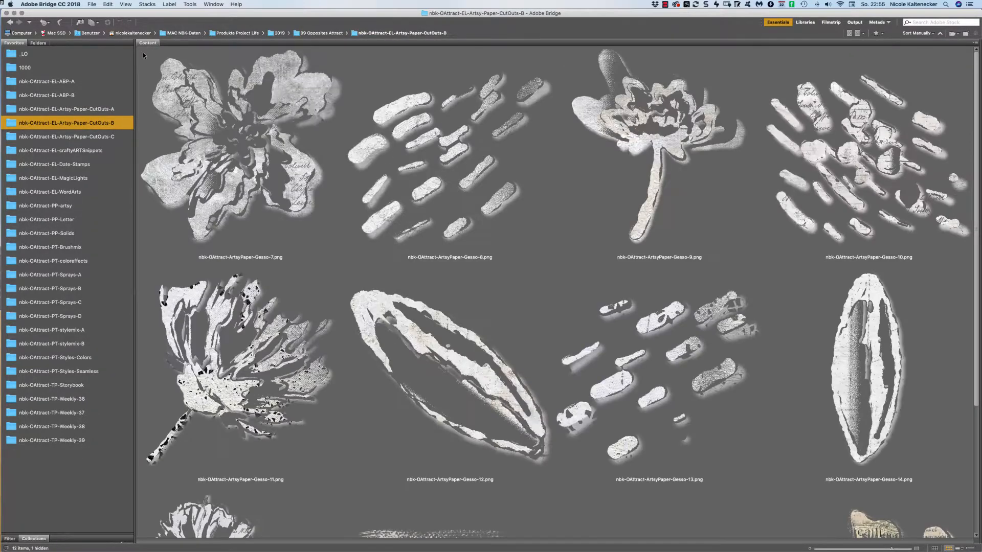
{"action": "scroll", "coordinate": [143, 53], "scroll_direction": "down", "scroll_amount": 5}
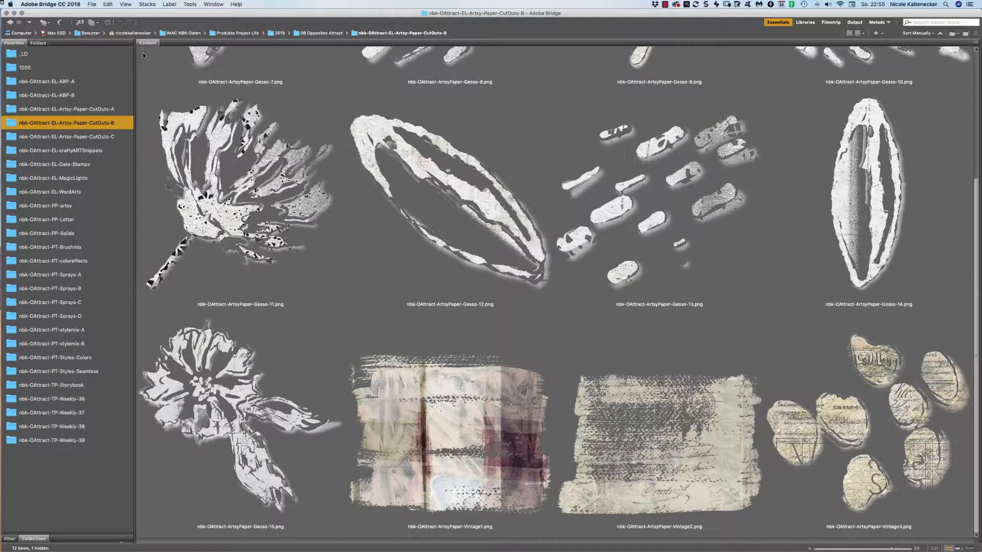
{"action": "scroll", "coordinate": [143, 54], "scroll_direction": "up", "scroll_amount": 5}
{"action": "scroll", "coordinate": [143, 54], "scroll_direction": "down", "scroll_amount": 5}
{"action": "left_click", "coordinate": [108, 137]}
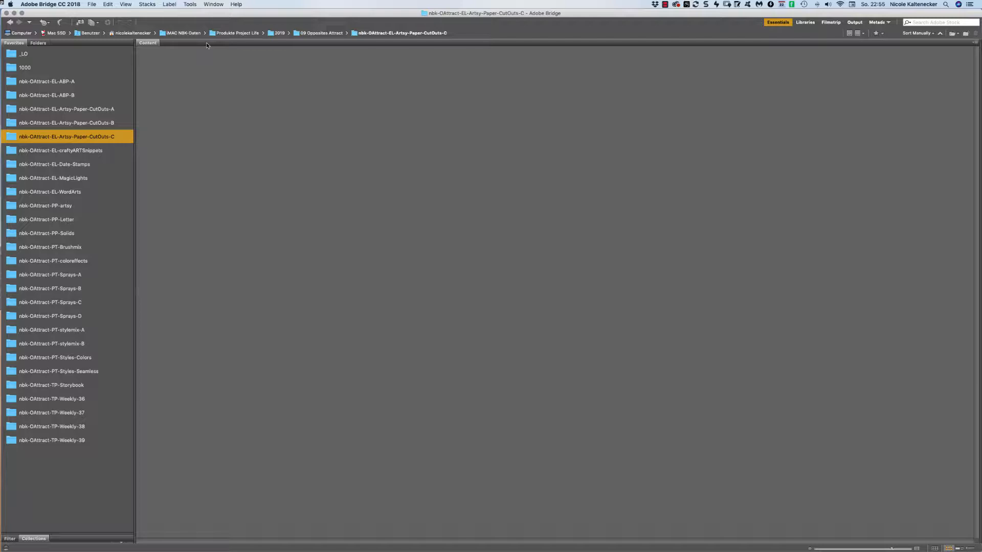
{"action": "scroll", "coordinate": [206, 45], "scroll_direction": "down", "scroll_amount": 5}
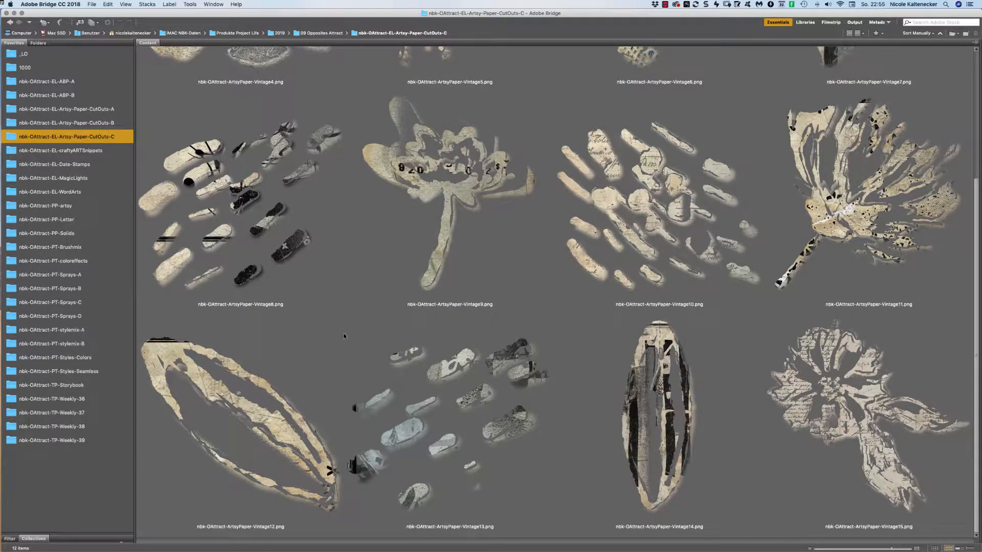
{"action": "double_click", "coordinate": [460, 185]}
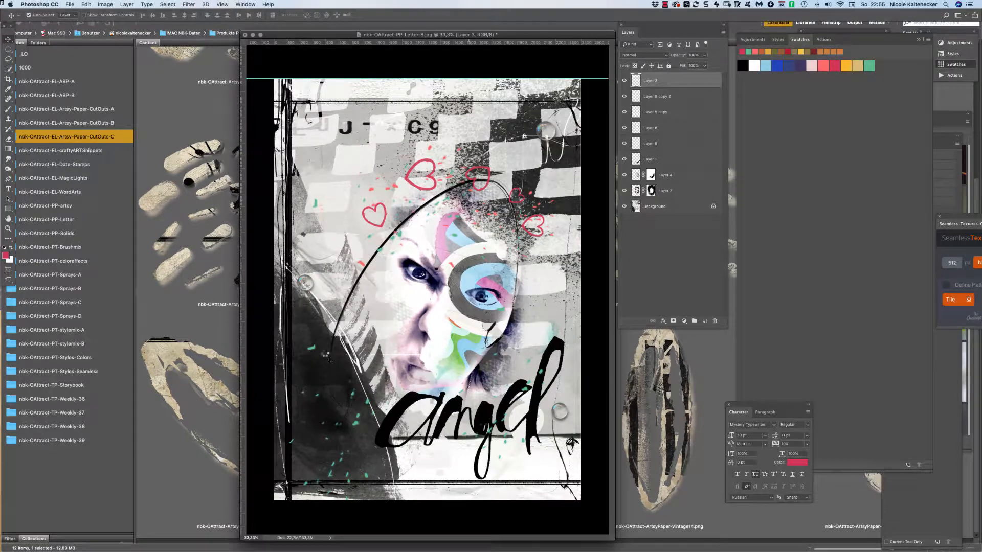
Place the Vintage9 flower lower-left, rotated about 37° and scaled to 72%, then close its file.
{"action": "left_click_drag", "start_coordinate": [235, 227], "coordinate": [358, 474]}
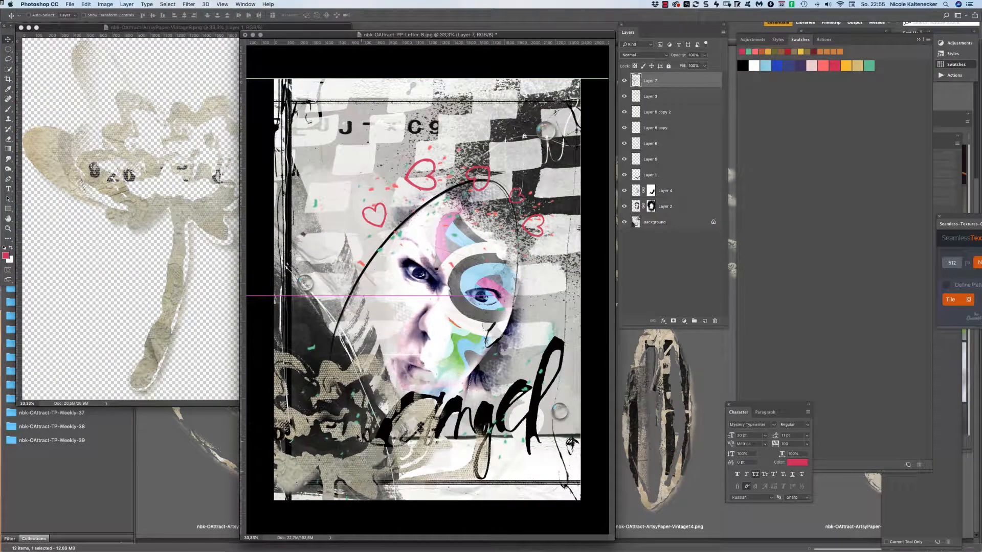
{"action": "key", "text": "super+t"}
{"action": "left_click_drag", "start_coordinate": [452, 257], "coordinate": [494, 435]}
{"action": "left_click_drag", "start_coordinate": [412, 458], "coordinate": [364, 428]}
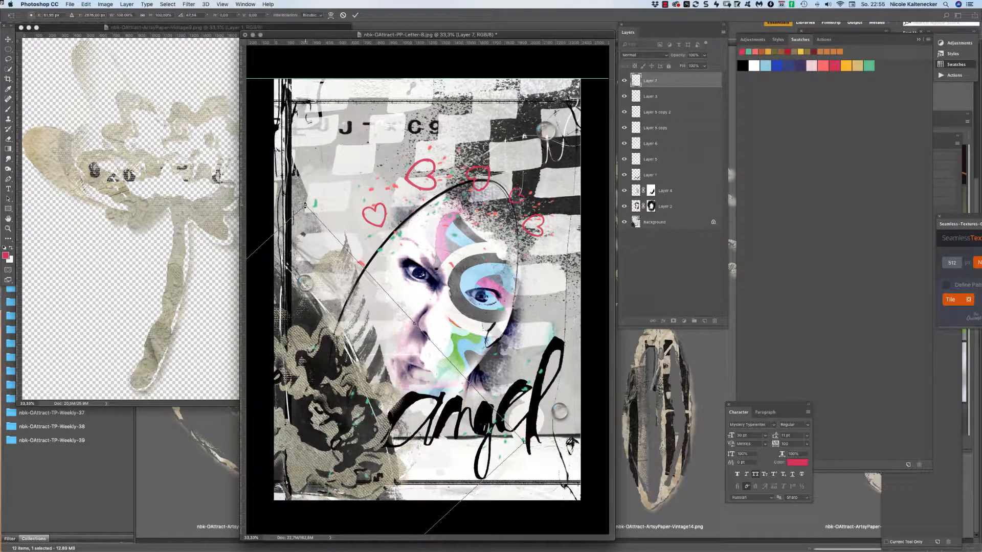
{"action": "left_click_drag", "start_coordinate": [305, 205], "coordinate": [272, 274]}
{"action": "mouse_move", "coordinate": [322, 410]}
{"action": "left_mouse_down"}
{"action": "mouse_move", "coordinate": [330, 404]}
{"action": "mouse_move", "coordinate": [335, 415]}
{"action": "left_mouse_up"}
{"action": "left_click_drag", "start_coordinate": [406, 251], "coordinate": [363, 252]}
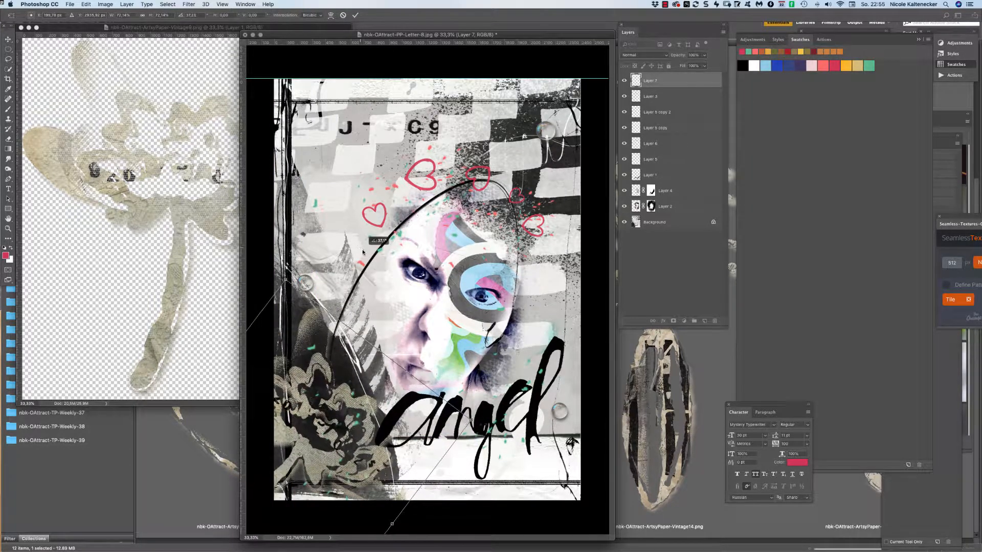
{"action": "key", "text": "Return"}
{"action": "key", "text": "super+w"}
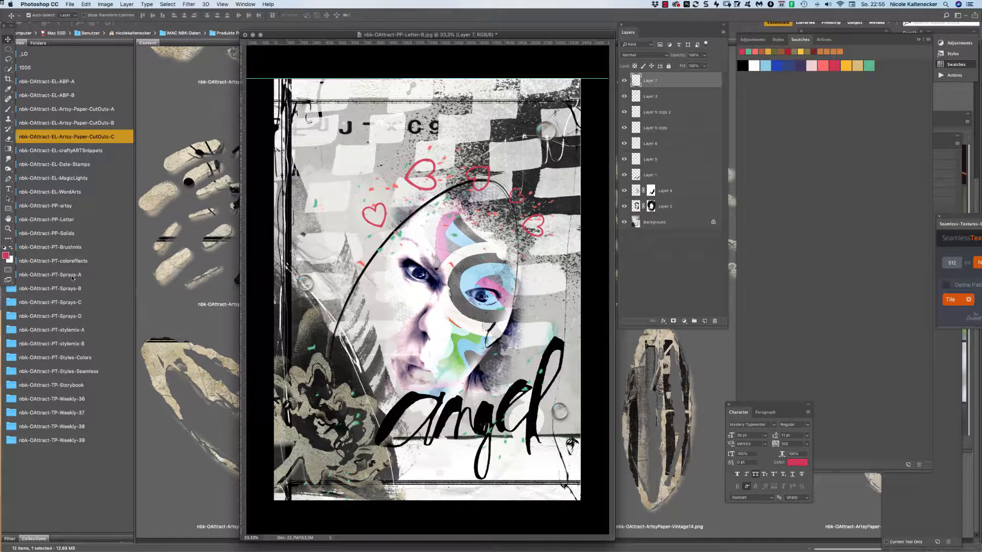
Show the nbk-OAttract-EL-MagicLights folder in Bridge and select the yellow MagicLight18 flare.
{"action": "left_click", "coordinate": [137, 170]}
{"action": "left_click", "coordinate": [72, 178]}
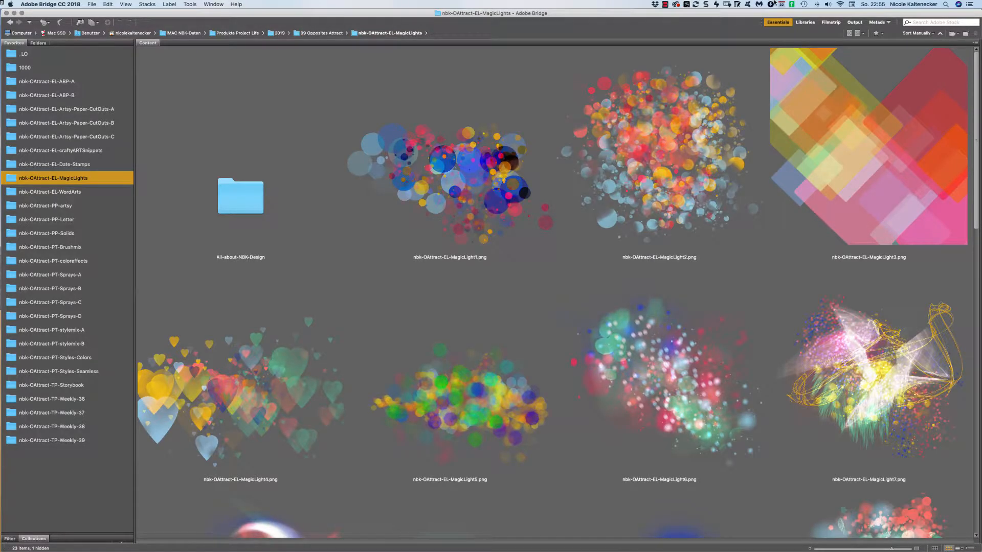
{"action": "scroll", "coordinate": [555, 291], "scroll_direction": "down", "scroll_amount": 5}
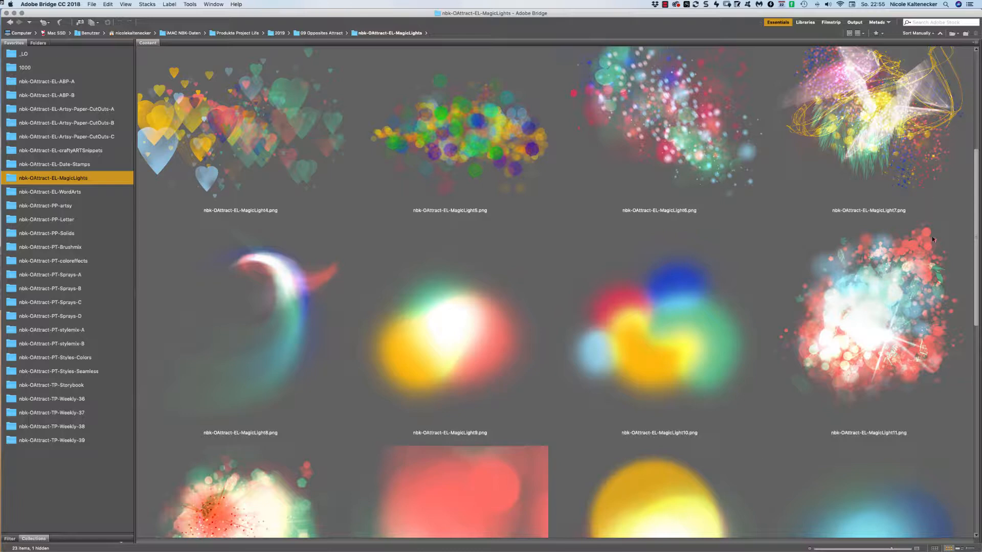
{"action": "scroll", "coordinate": [921, 266], "scroll_direction": "down", "scroll_amount": 6}
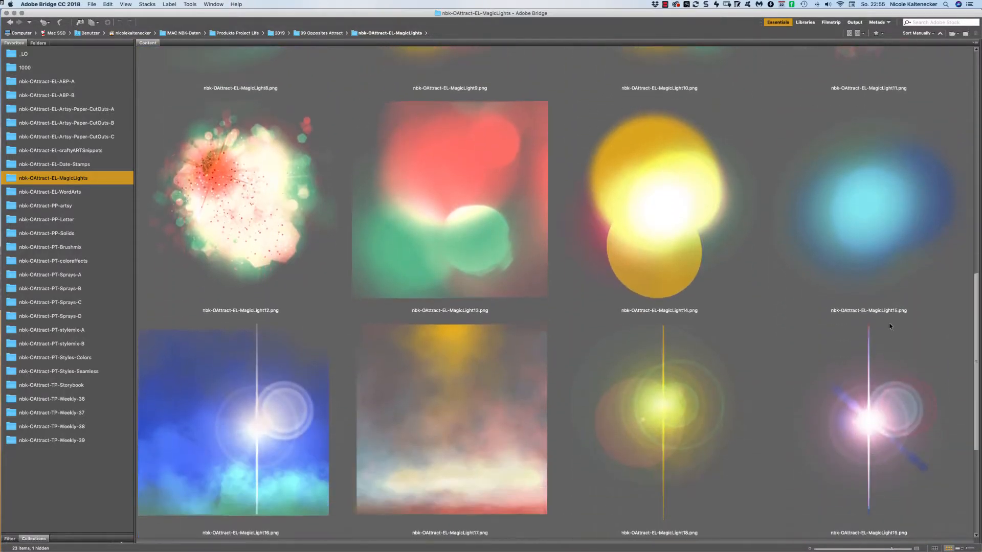
{"action": "left_click", "coordinate": [669, 451]}
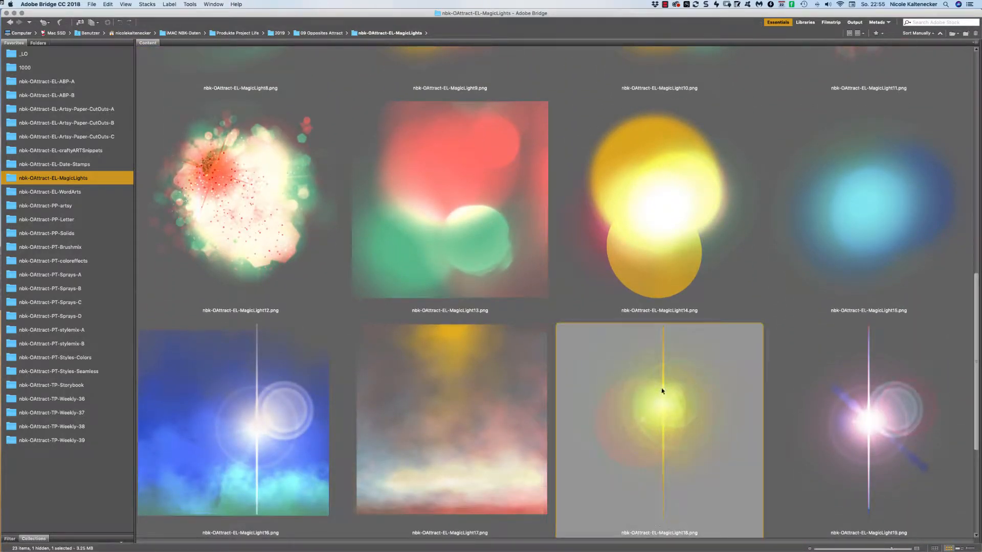
Bring the yellow MagicLight18 flare into the collage and try Color Burn, then Linear Burn blending.
{"action": "double_click", "coordinate": [672, 429]}
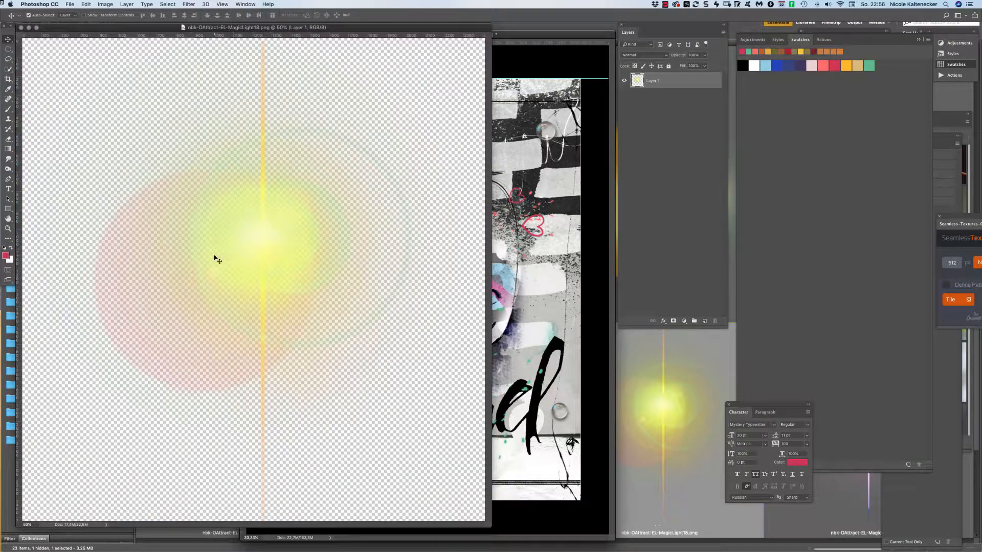
{"action": "left_click_drag", "start_coordinate": [214, 259], "coordinate": [468, 282]}
{"action": "left_click", "coordinate": [644, 55]}
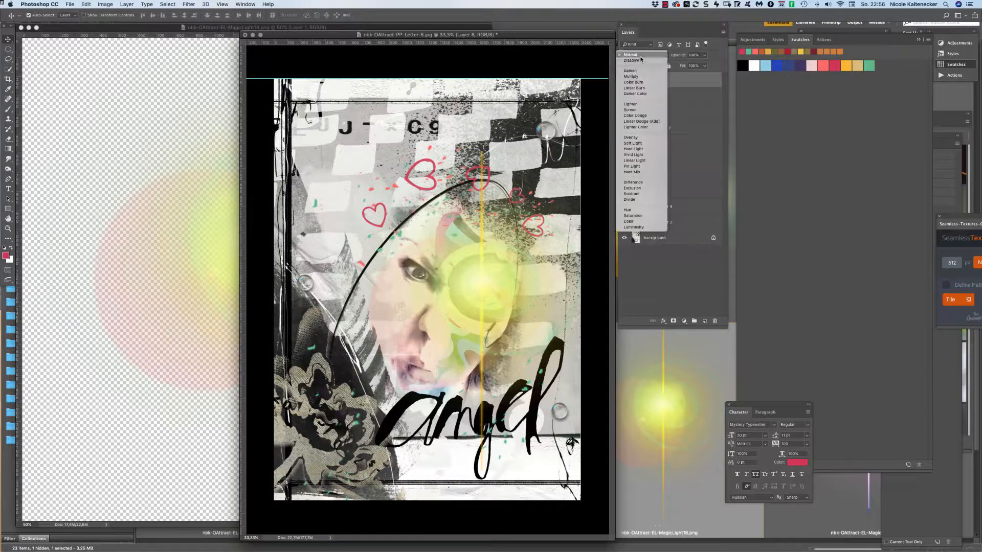
{"action": "left_click", "coordinate": [649, 82]}
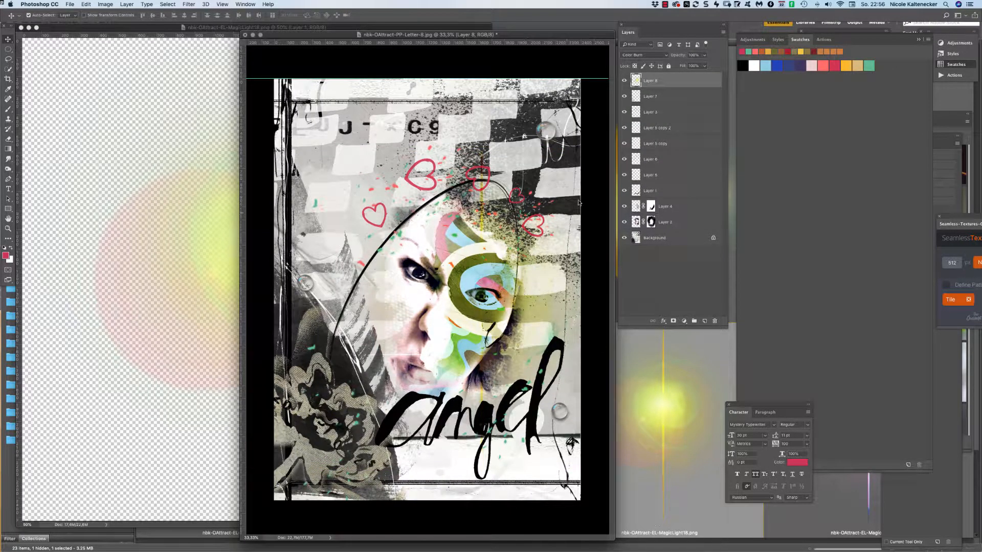
{"action": "left_click", "coordinate": [644, 55]}
{"action": "left_click", "coordinate": [643, 61]}
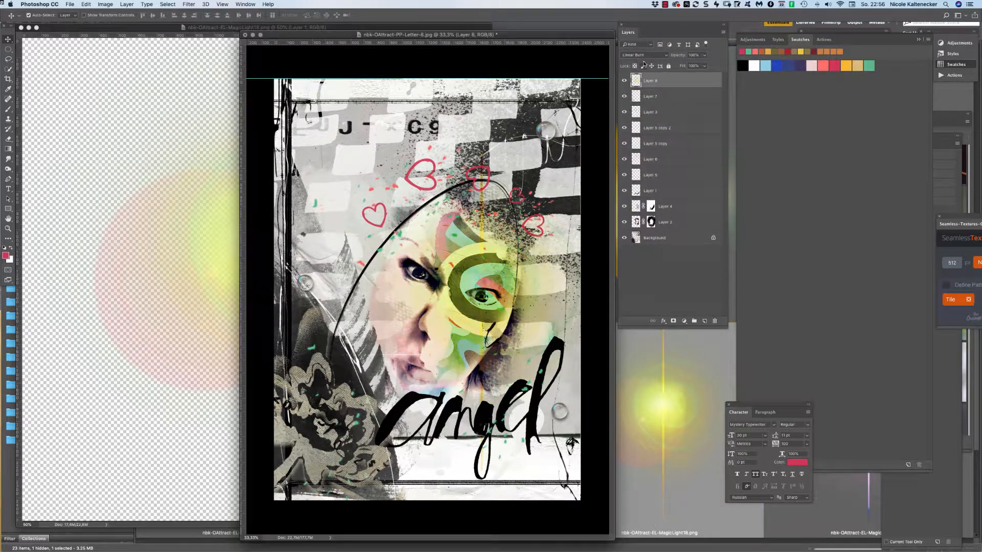
Move and rotate the yellow flare upward, then delete its layer.
{"action": "key", "text": "ctrl+t"}
{"action": "left_click_drag", "start_coordinate": [470, 161], "coordinate": [510, 181]}
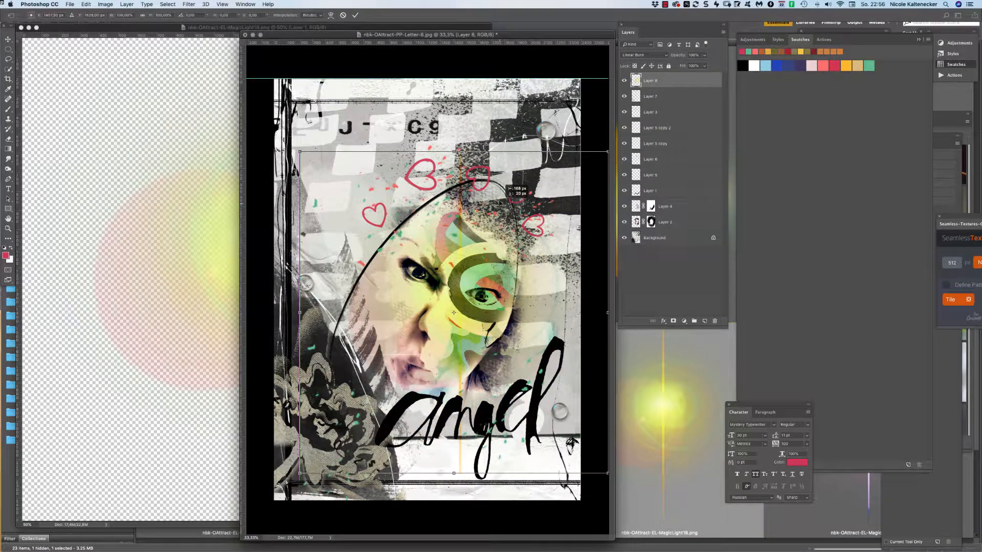
{"action": "left_click_drag", "start_coordinate": [546, 100], "coordinate": [397, 161]}
{"action": "key", "text": "Return"}
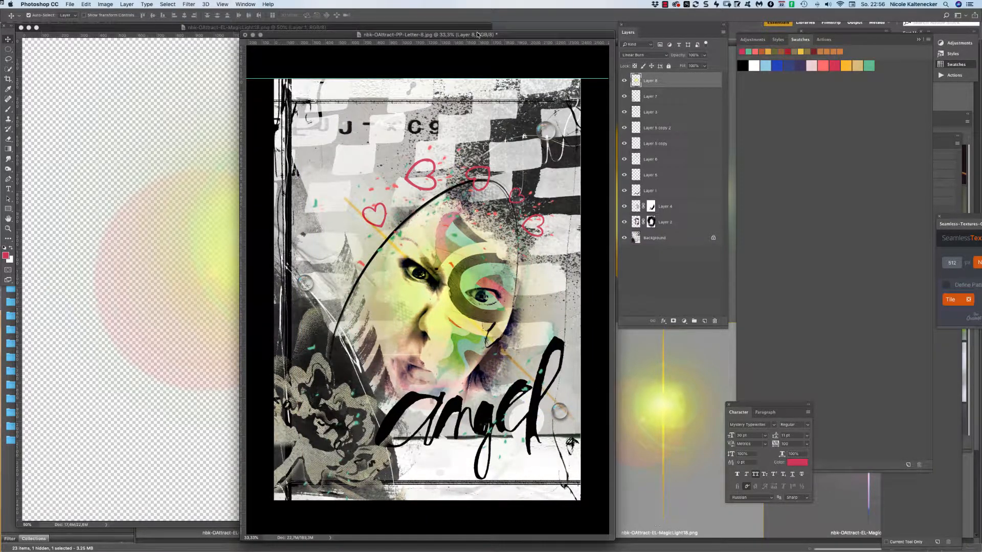
{"action": "key", "text": "Delete"}
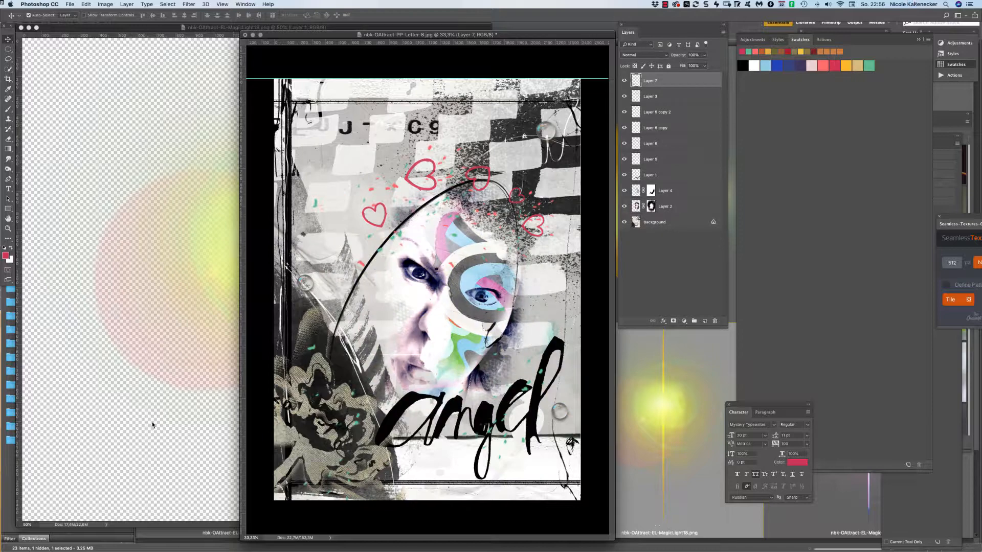
{"action": "left_click", "coordinate": [673, 449]}
Place the MagicLight19 flare into the Letter collage in Multiply, nudge it left, then try Color Burn.
{"action": "left_click", "coordinate": [872, 423]}
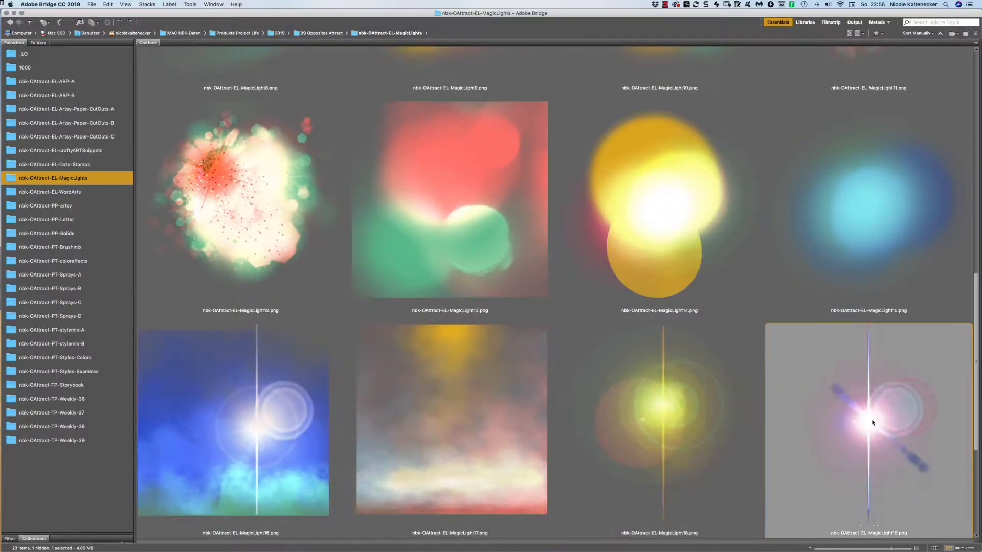
{"action": "double_click", "coordinate": [872, 422]}
{"action": "left_click_drag", "start_coordinate": [186, 201], "coordinate": [454, 305]}
{"action": "left_click", "coordinate": [641, 55]}
{"action": "left_click", "coordinate": [645, 80]}
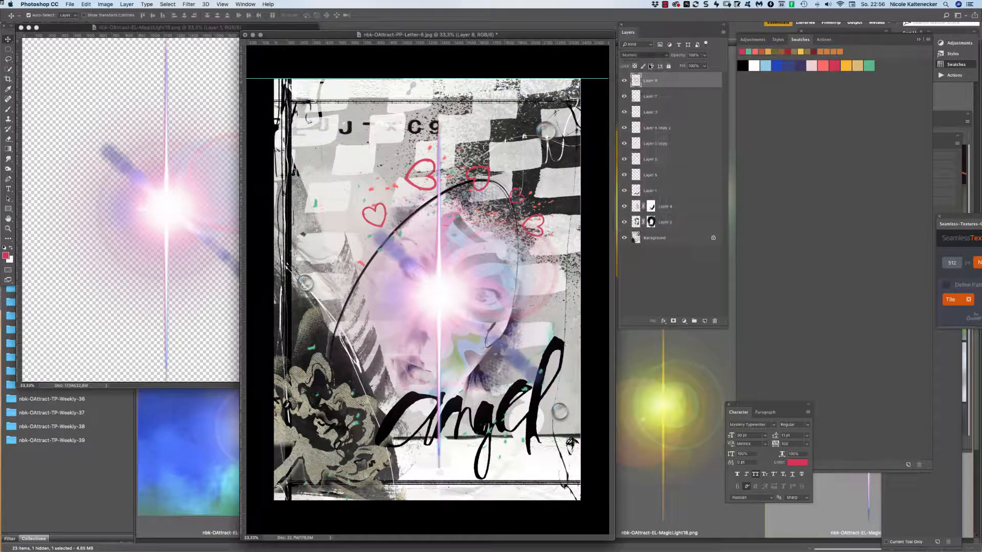
{"action": "mouse_move", "coordinate": [489, 248]}
{"action": "left_mouse_down"}
{"action": "mouse_move", "coordinate": [499, 245]}
{"action": "mouse_move", "coordinate": [491, 230]}
{"action": "mouse_move", "coordinate": [480, 244]}
{"action": "left_mouse_up"}
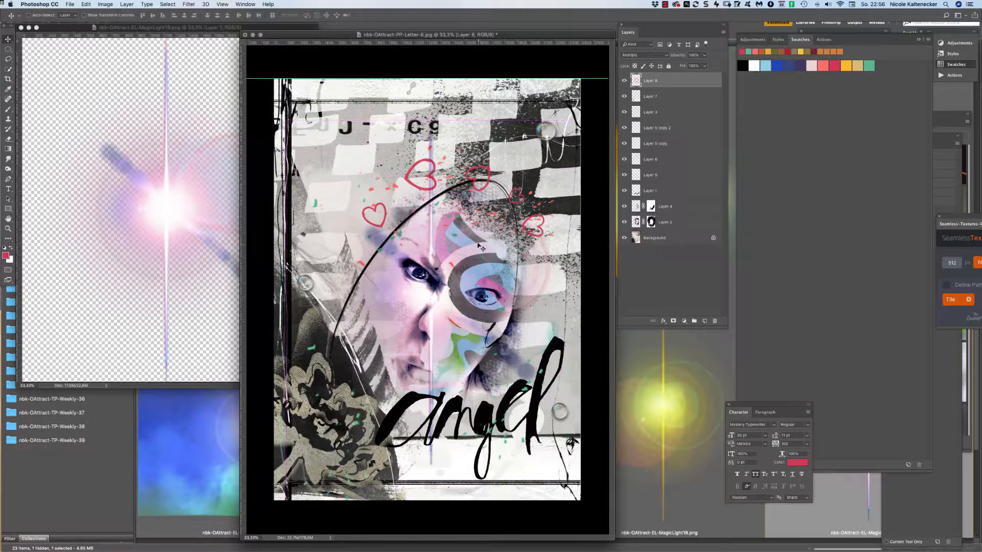
{"action": "left_click", "coordinate": [639, 53]}
{"action": "left_click", "coordinate": [643, 60]}
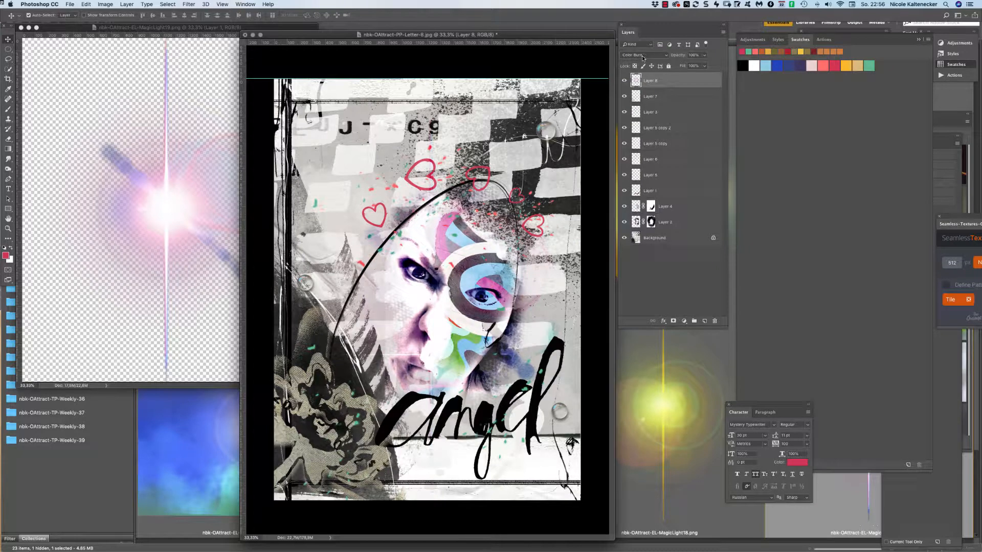
Compare the flare on and off, try Linear Burn, then settle on Overlay blending.
{"action": "left_click", "coordinate": [624, 81]}
{"action": "left_click", "coordinate": [624, 82]}
{"action": "left_click", "coordinate": [624, 81]}
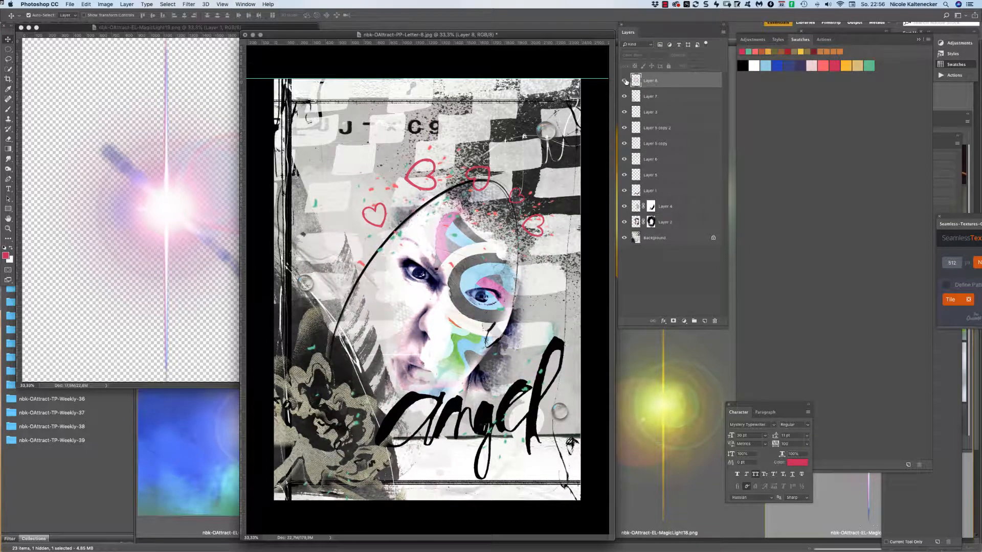
{"action": "left_click", "coordinate": [625, 81]}
{"action": "left_click", "coordinate": [647, 56]}
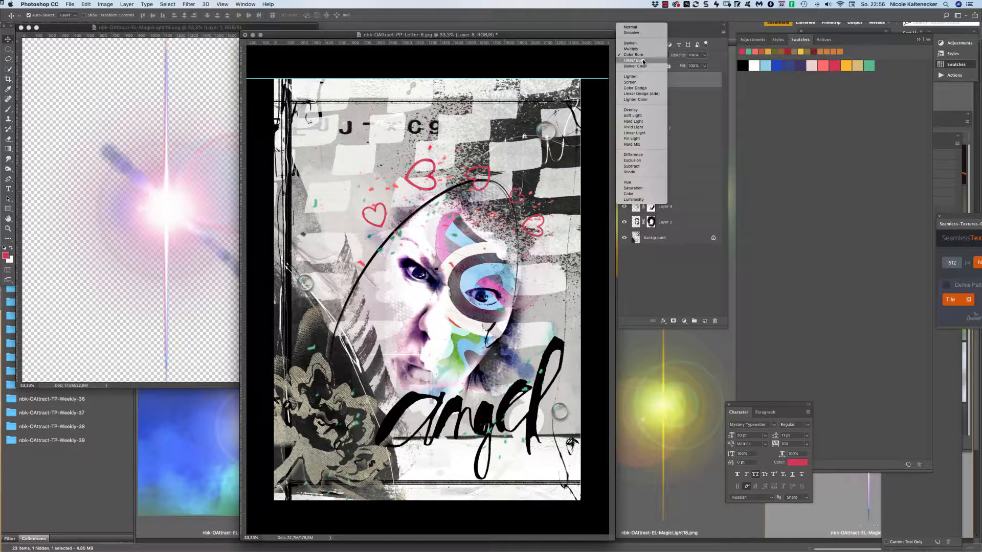
{"action": "left_click", "coordinate": [644, 61]}
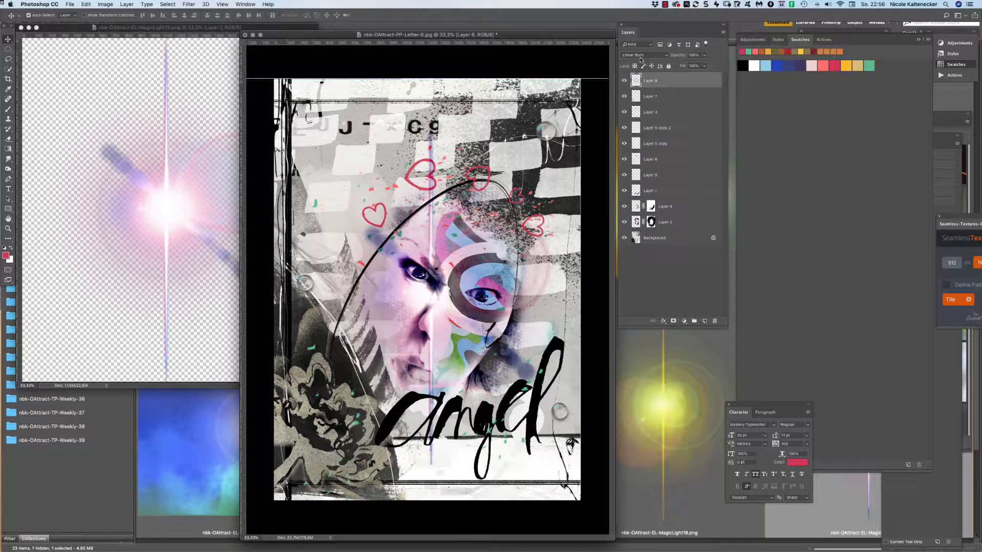
{"action": "left_click", "coordinate": [640, 57]}
{"action": "left_click", "coordinate": [646, 101]}
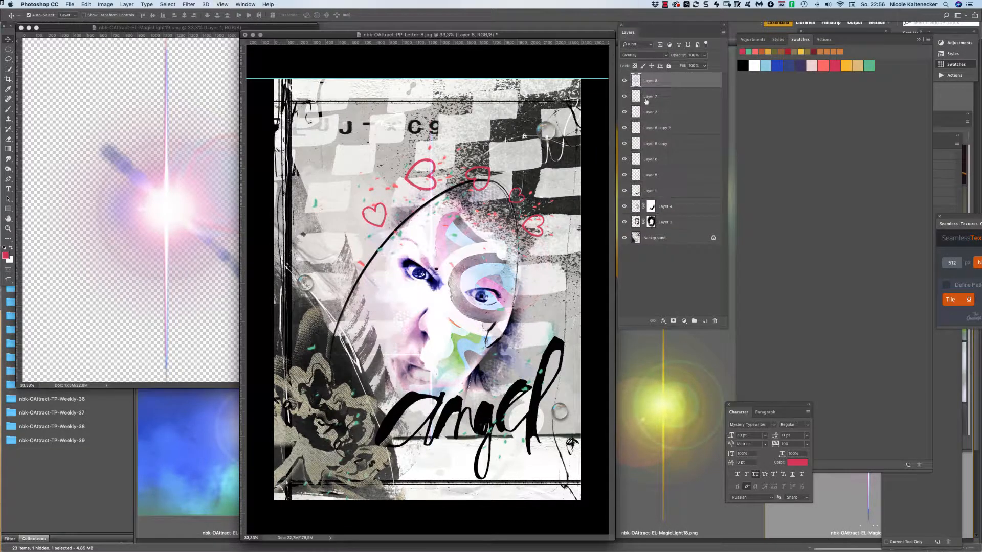
Toggle the flare to judge the Overlay effect, then close the MagicLight19 source file.
{"action": "left_click", "coordinate": [624, 81]}
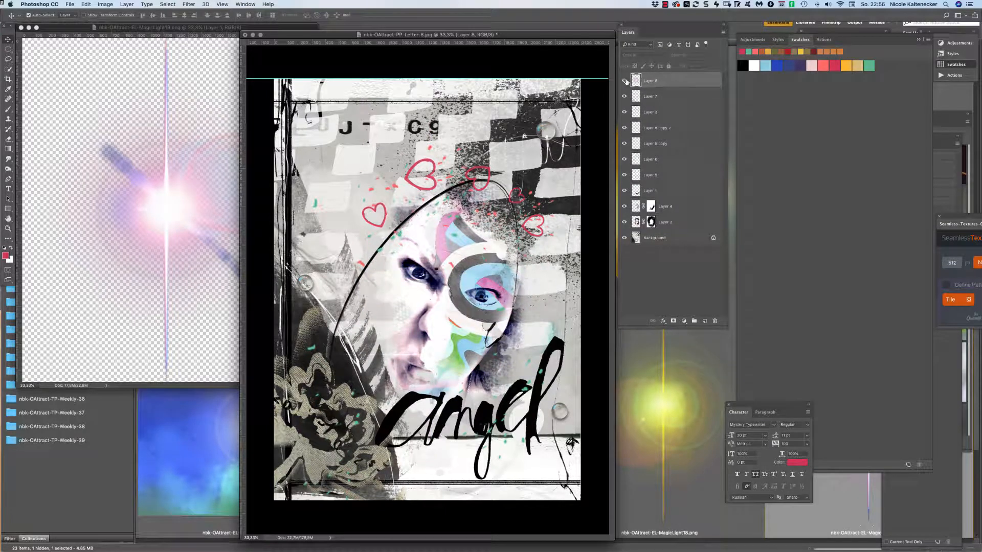
{"action": "left_click", "coordinate": [625, 80]}
{"action": "left_click", "coordinate": [625, 81]}
{"action": "left_click", "coordinate": [625, 81]}
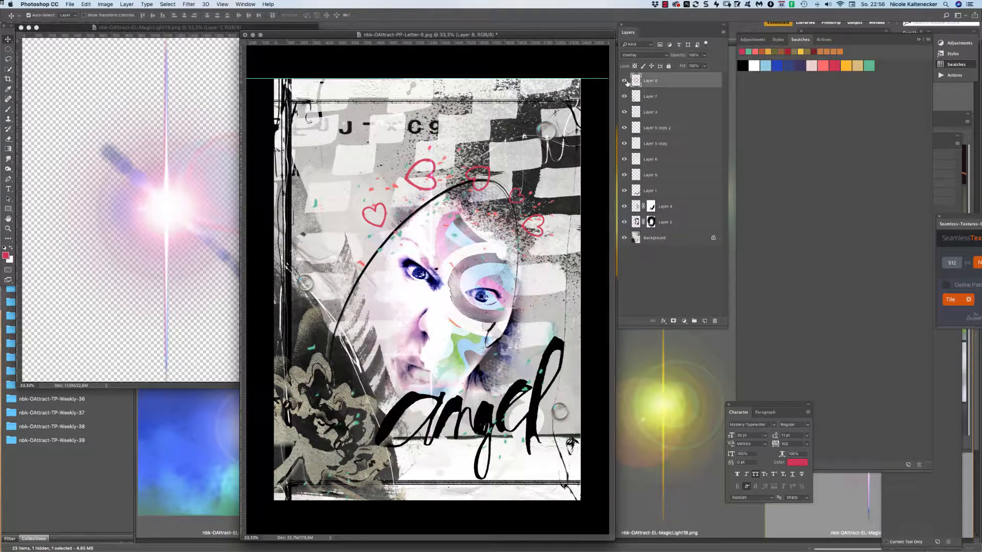
{"action": "left_click", "coordinate": [624, 81]}
{"action": "left_click", "coordinate": [625, 81]}
{"action": "left_click", "coordinate": [201, 249]}
{"action": "key", "text": "super+w"}
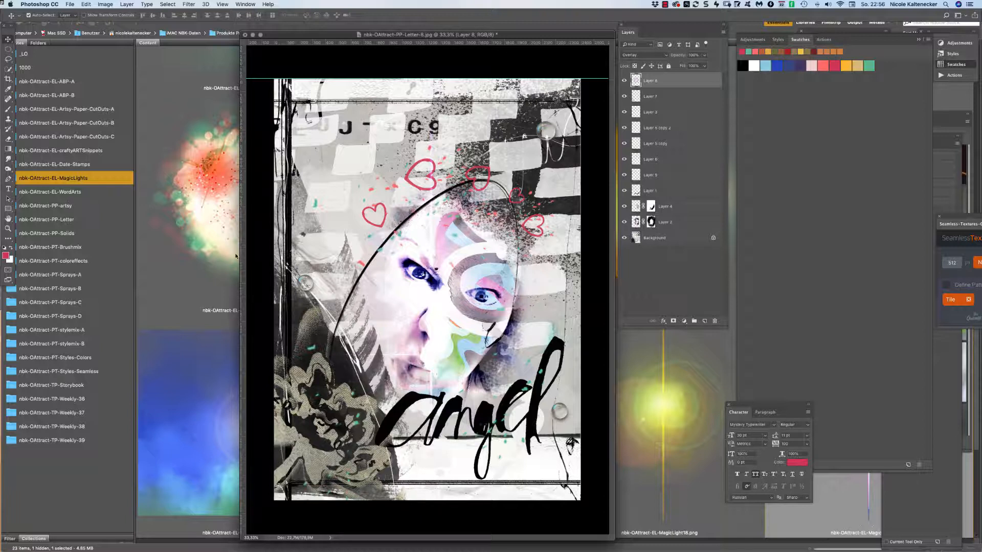
Add a 'NOT AT ALL AN' text layer just above the angel word.
{"action": "left_click", "coordinate": [8, 188]}
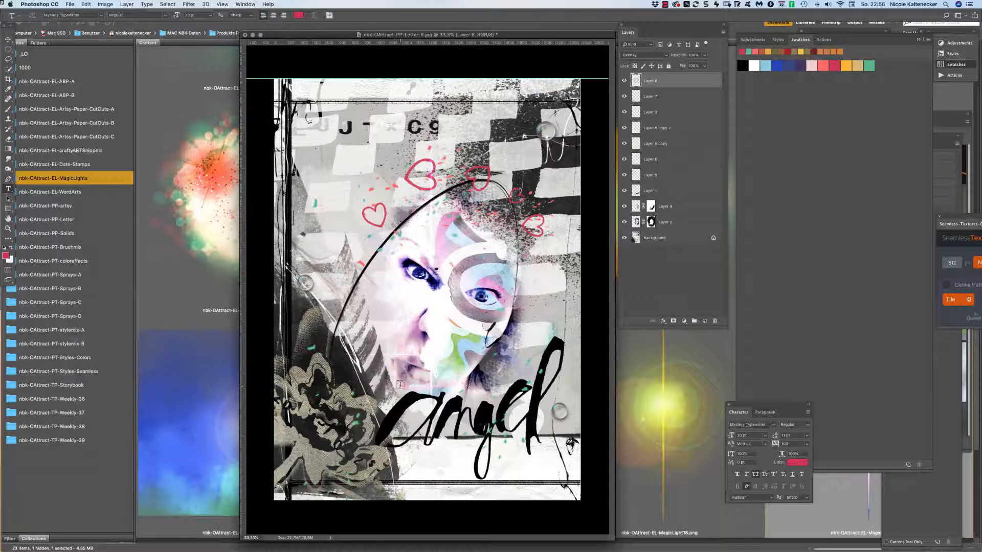
{"action": "left_click", "coordinate": [431, 379]}
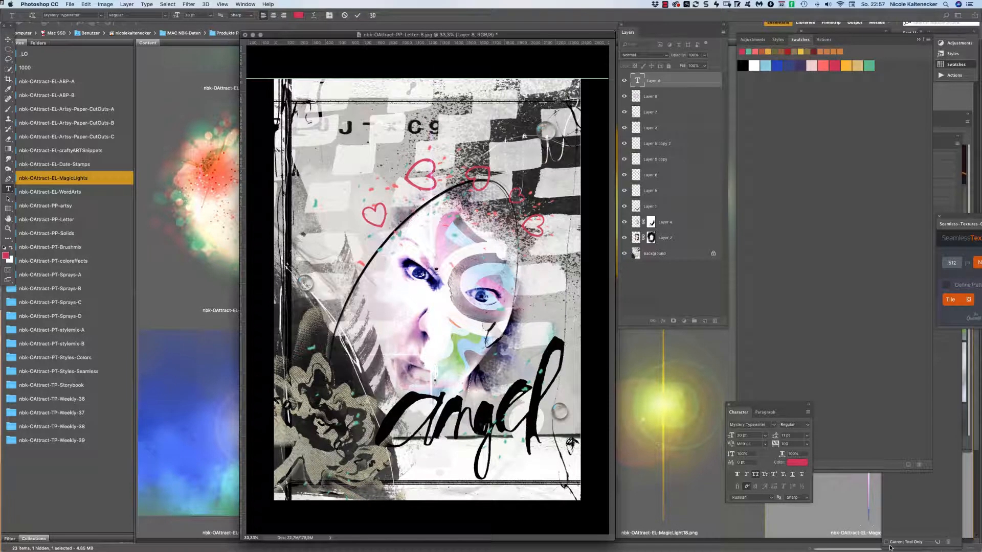
{"action": "type", "text": "NOT AT ALL"}
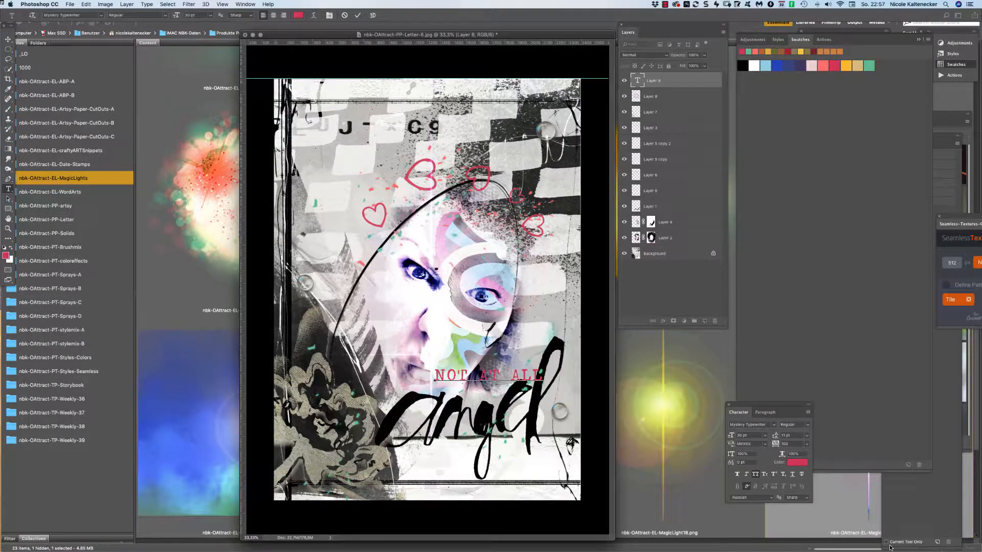
{"action": "type", "text": " AN"}
{"action": "left_click", "coordinate": [9, 40]}
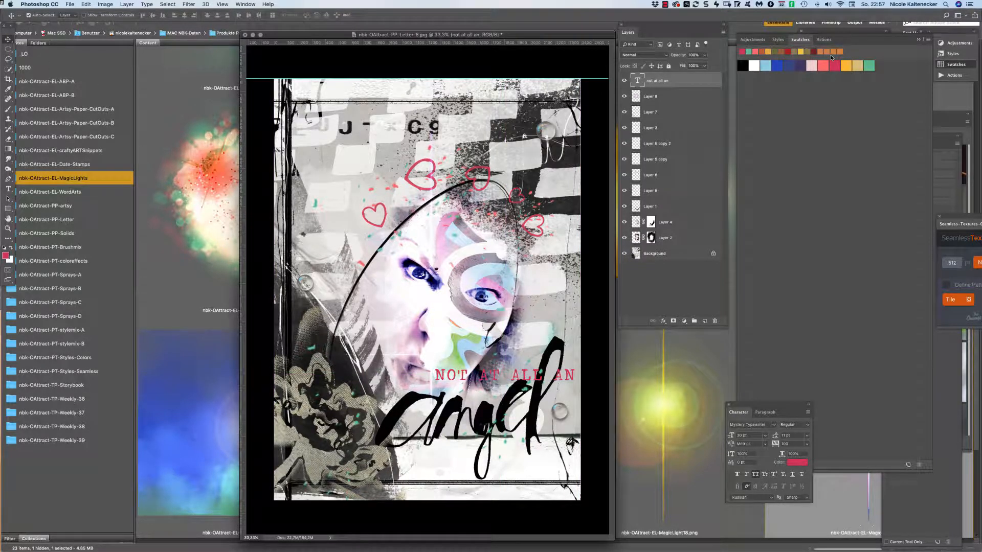
Fill the title text black and scale it down to about 52%.
{"action": "key", "text": "d"}
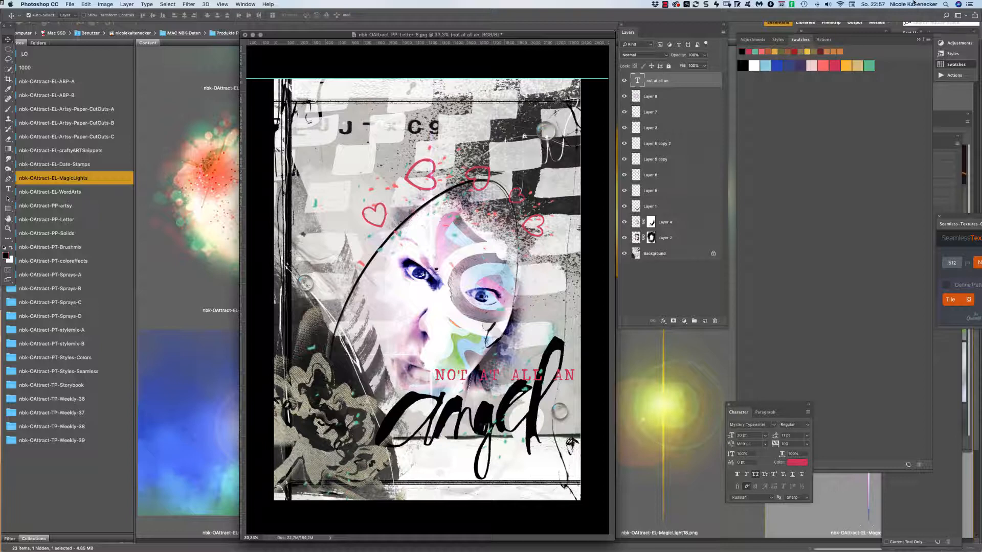
{"action": "key", "text": "alt+BackSpace"}
{"action": "key", "text": "super+t"}
{"action": "left_click_drag", "start_coordinate": [581, 368], "coordinate": [451, 389]}
{"action": "key", "text": "Return"}
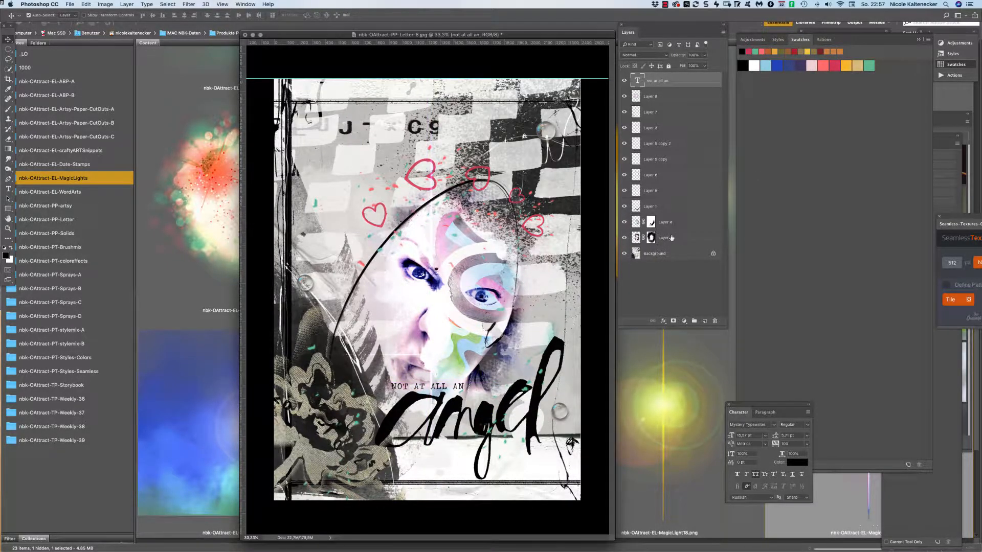
Select Layers 2–8 together and move them up about 84 px.
{"action": "left_click", "coordinate": [672, 238]}
{"action": "left_click", "coordinate": [683, 222], "text": "shift"}
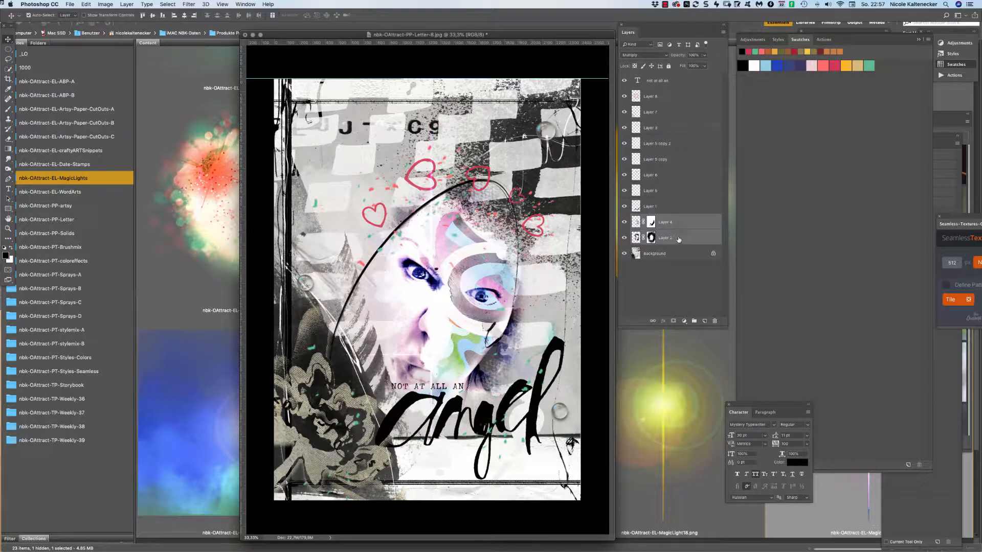
{"action": "left_click", "coordinate": [672, 97], "text": "shift"}
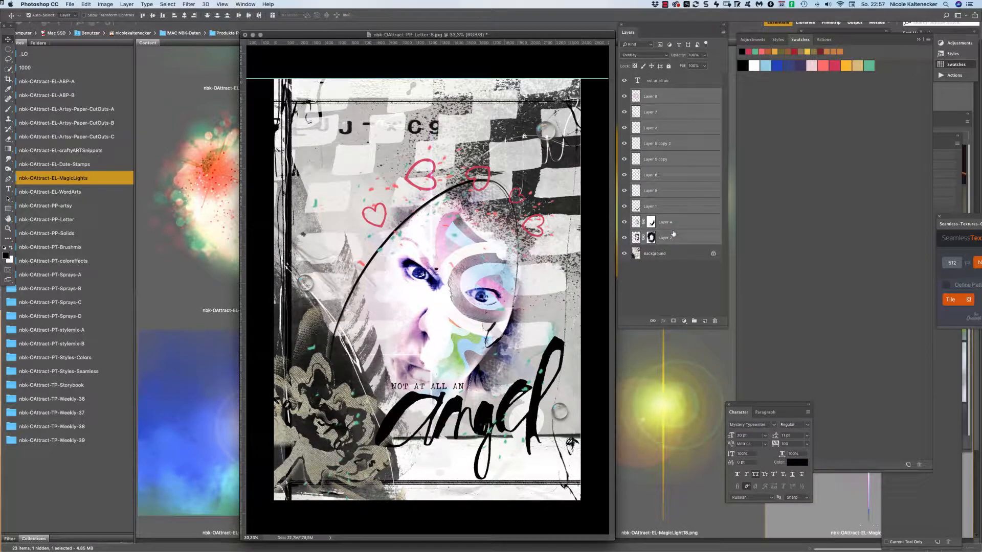
{"action": "left_click_drag", "start_coordinate": [492, 279], "coordinate": [491, 266]}
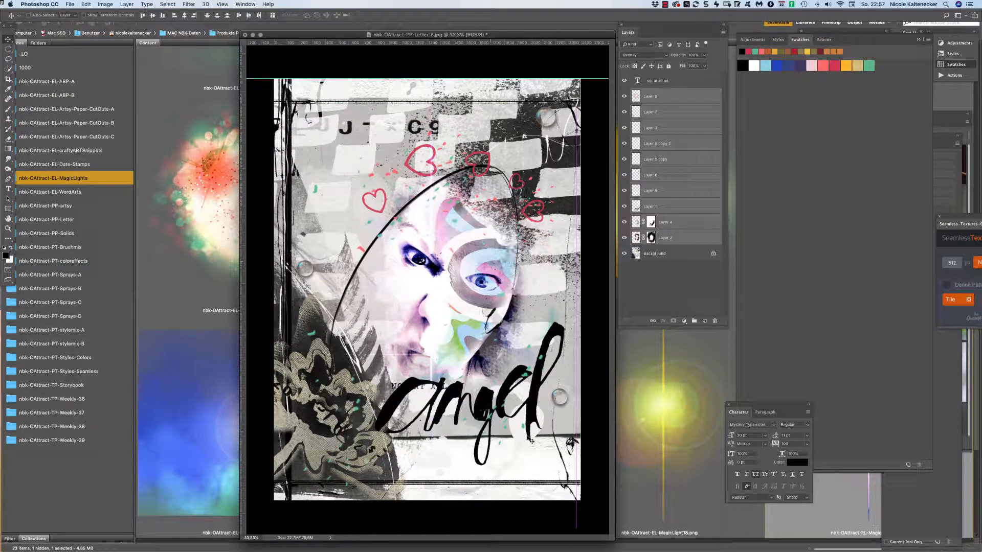
{"action": "left_click_drag", "start_coordinate": [535, 386], "coordinate": [535, 402]}
{"action": "left_click", "coordinate": [670, 312]}
{"action": "key", "text": "m"}
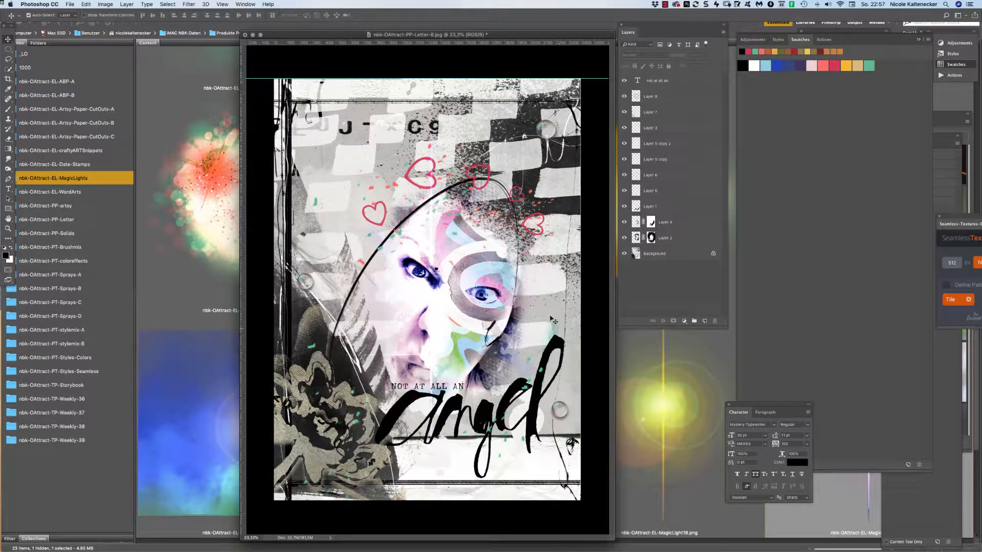
{"action": "left_click_drag", "start_coordinate": [598, 225], "coordinate": [267, 330]}
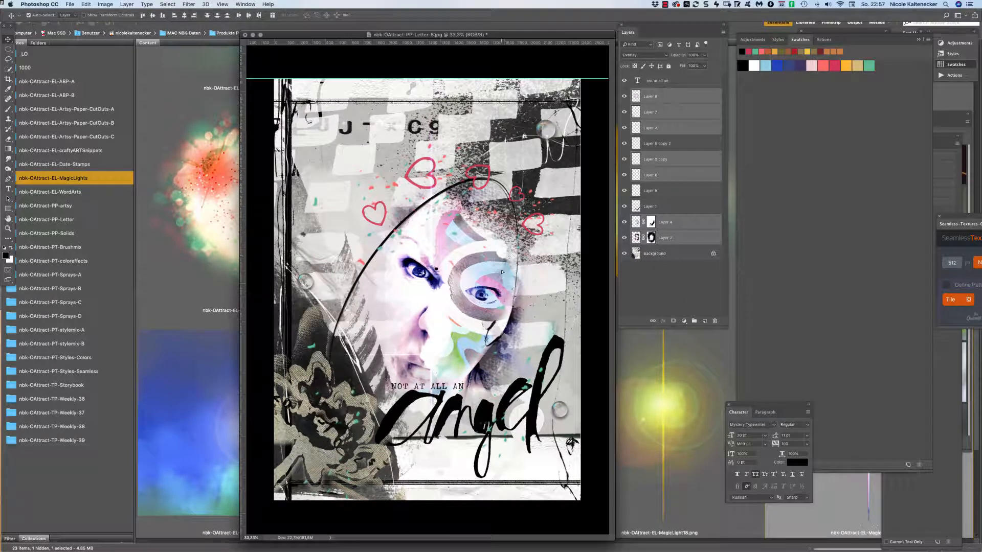
{"action": "left_click_drag", "start_coordinate": [503, 281], "coordinate": [503, 263]}
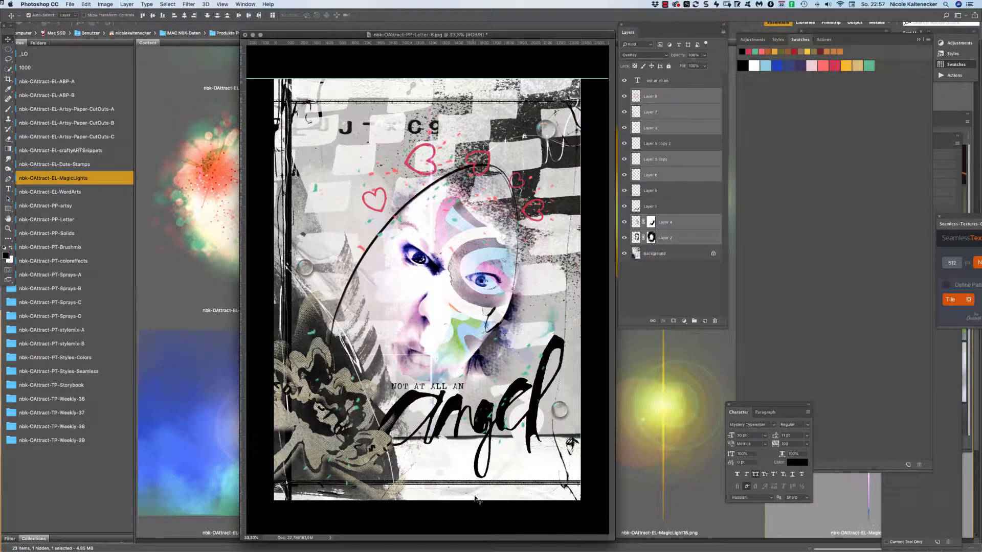
{"action": "left_click", "coordinate": [482, 510]}
Nudge the title 9 px right, Layer 7 down 65 px, angel art 21 px right; show Bridge's WordArts folder.
{"action": "left_click_drag", "start_coordinate": [463, 384], "coordinate": [467, 386]}
{"action": "left_click_drag", "start_coordinate": [382, 443], "coordinate": [382, 452]}
{"action": "left_click_drag", "start_coordinate": [479, 415], "coordinate": [489, 415]}
{"action": "left_click", "coordinate": [489, 417]}
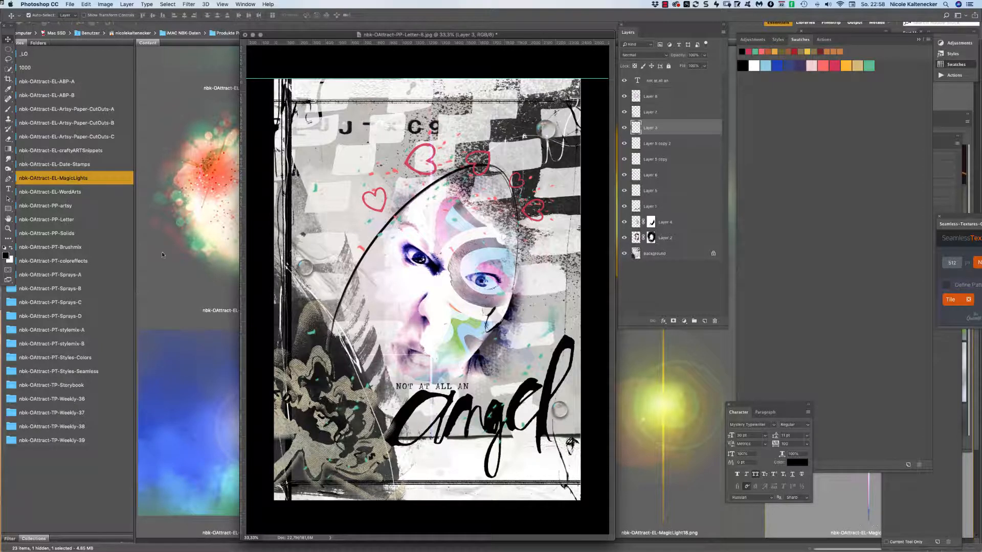
{"action": "left_click", "coordinate": [205, 286]}
{"action": "left_click", "coordinate": [76, 193]}
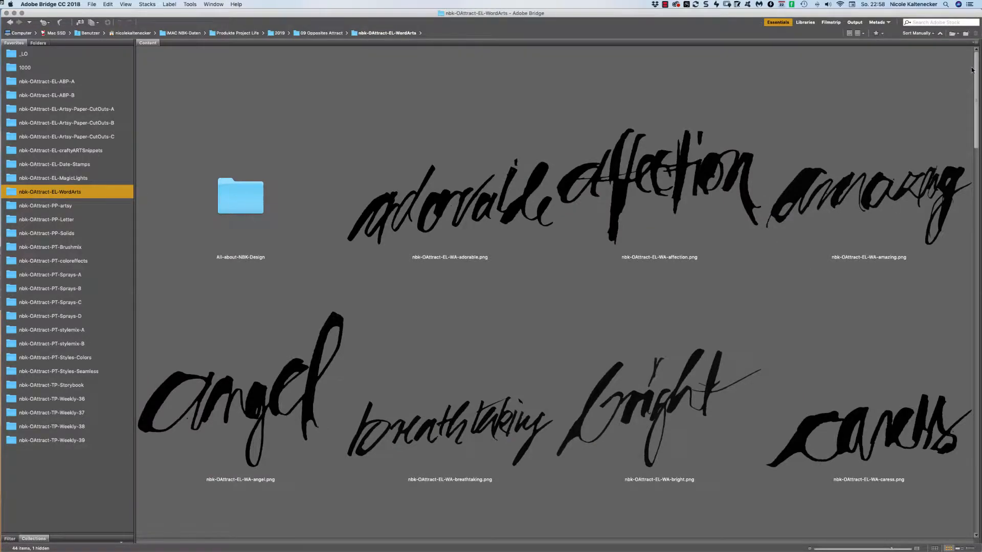
Scroll through the WordArts thumbnails, then switch to the nbk-OAttract-PP-artsy folder.
{"action": "scroll", "coordinate": [903, 134], "scroll_direction": "down", "scroll_amount": 5}
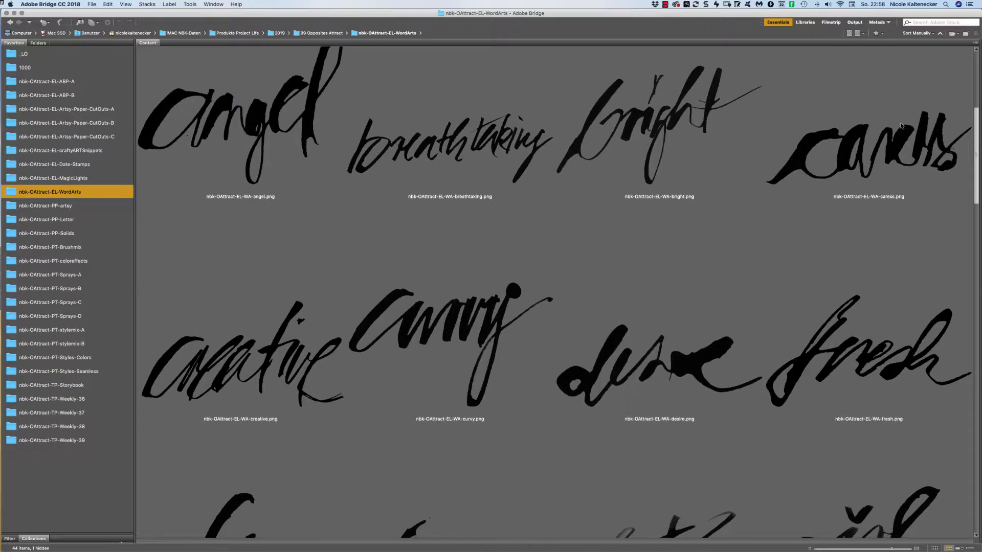
{"action": "scroll", "coordinate": [877, 143], "scroll_direction": "down", "scroll_amount": 5}
{"action": "scroll", "coordinate": [867, 151], "scroll_direction": "down", "scroll_amount": 8}
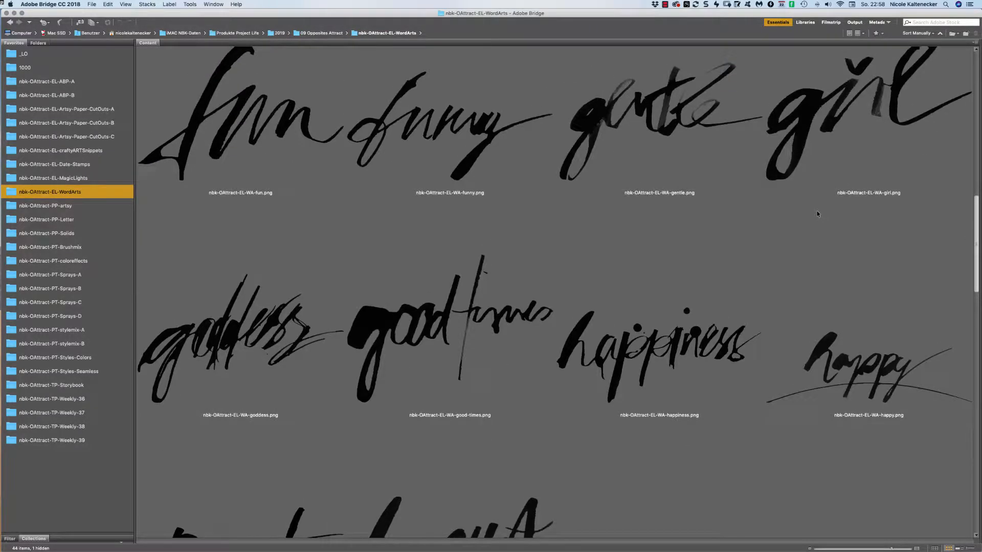
{"action": "scroll", "coordinate": [814, 217], "scroll_direction": "down", "scroll_amount": 2}
{"action": "scroll", "coordinate": [809, 222], "scroll_direction": "down", "scroll_amount": 10}
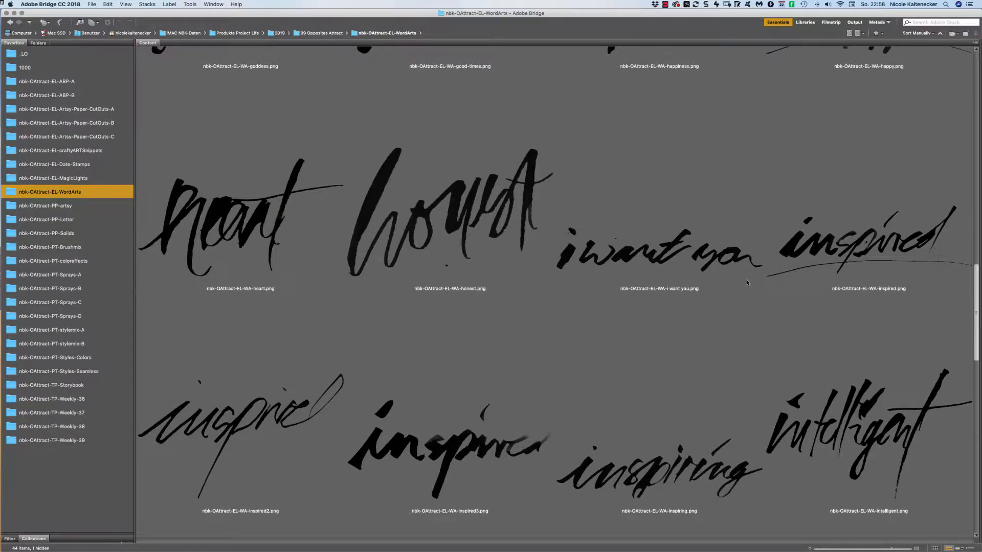
{"action": "scroll", "coordinate": [747, 282], "scroll_direction": "down", "scroll_amount": 3}
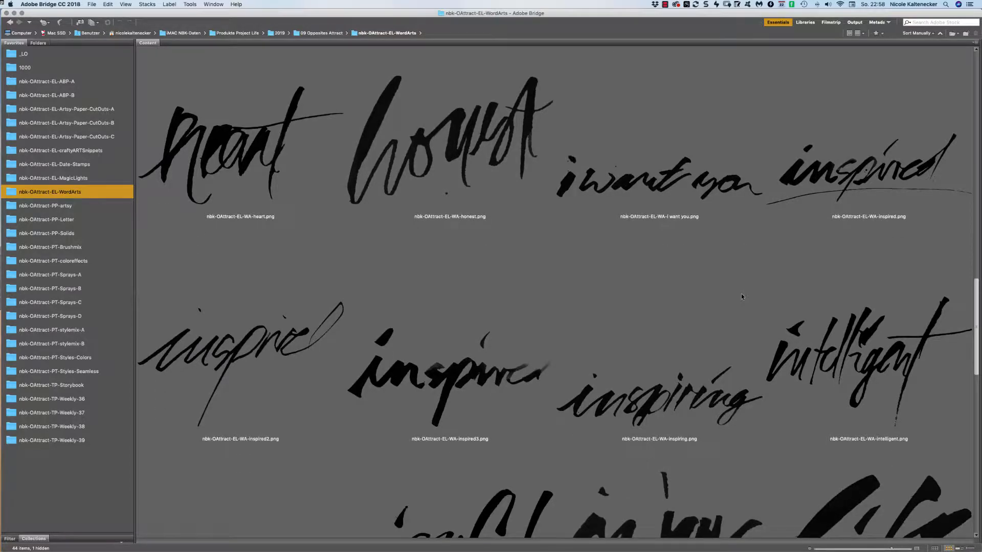
{"action": "scroll", "coordinate": [739, 298], "scroll_direction": "down", "scroll_amount": 6}
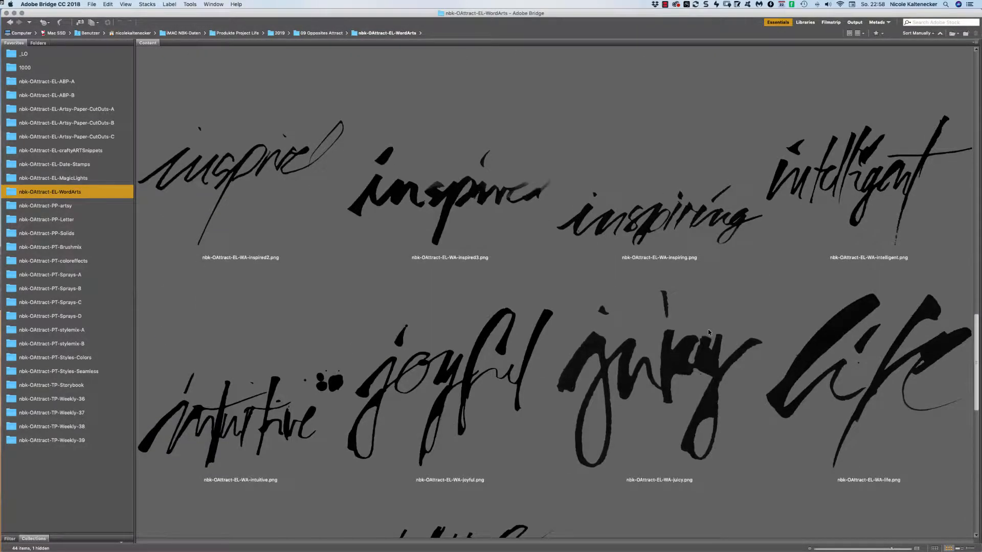
{"action": "left_click", "coordinate": [93, 209]}
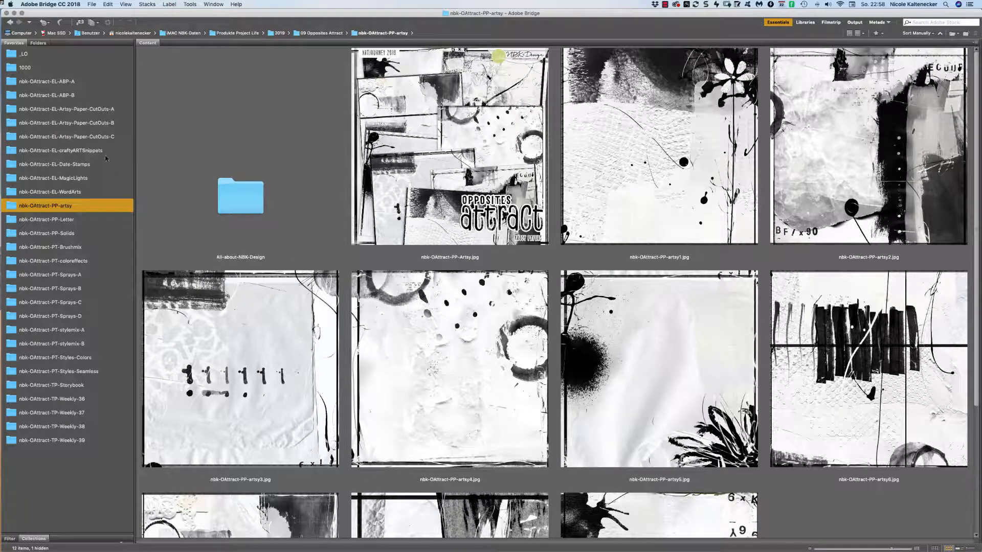
Browse PP-Solids, PT-Brushmix and both Sprays folders, then open Spray7-colored.png from Sprays-B colored.
{"action": "left_click", "coordinate": [79, 235]}
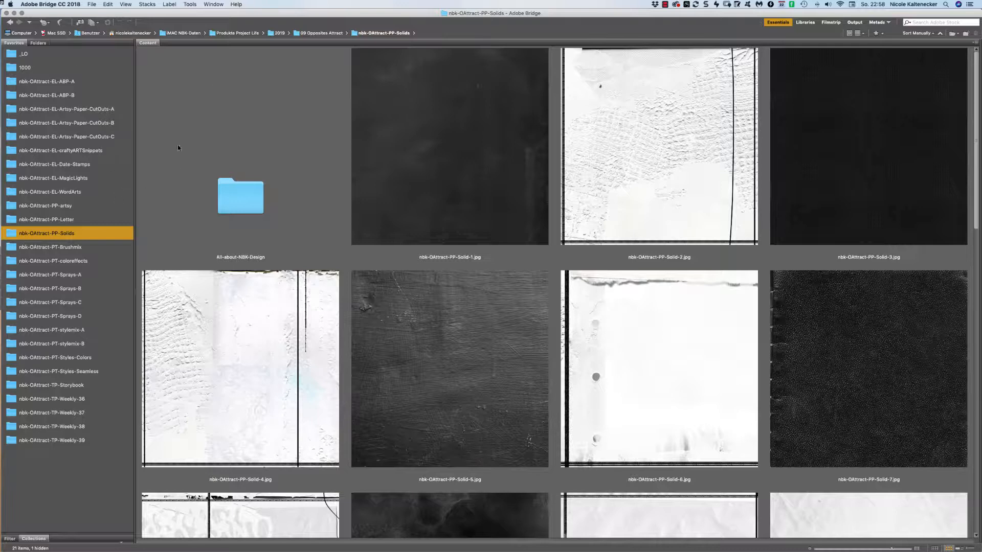
{"action": "left_click", "coordinate": [62, 247]}
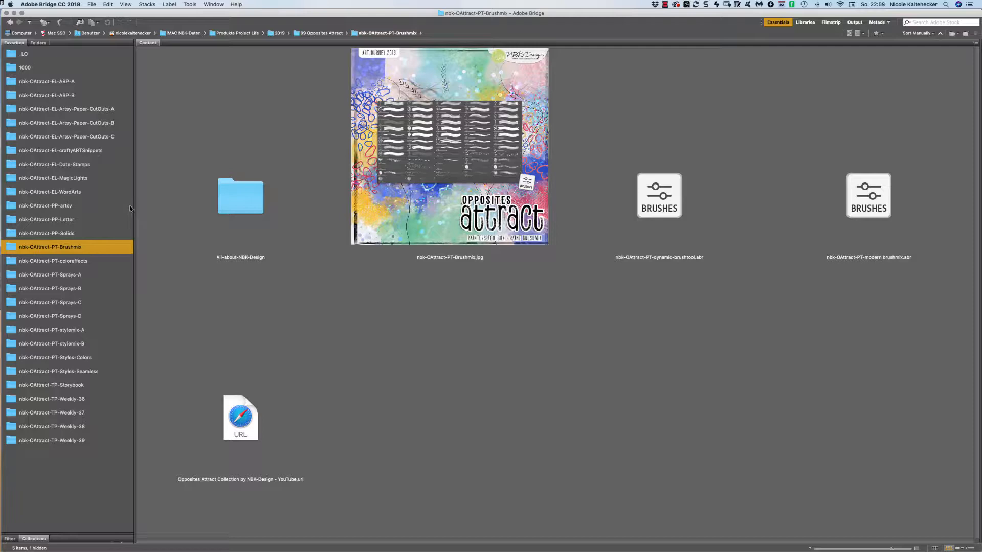
{"action": "left_click", "coordinate": [77, 274]}
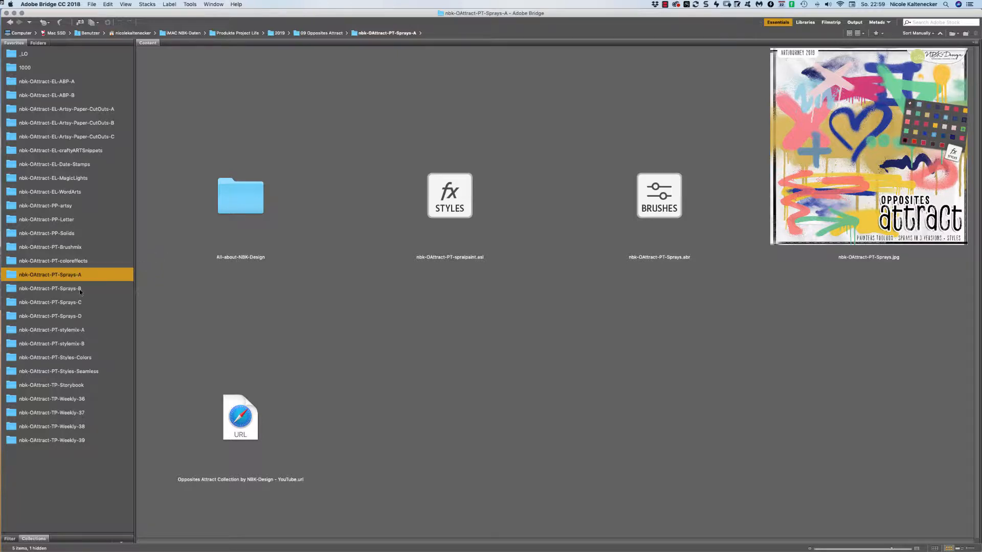
{"action": "left_click", "coordinate": [82, 290]}
{"action": "double_click", "coordinate": [266, 191]}
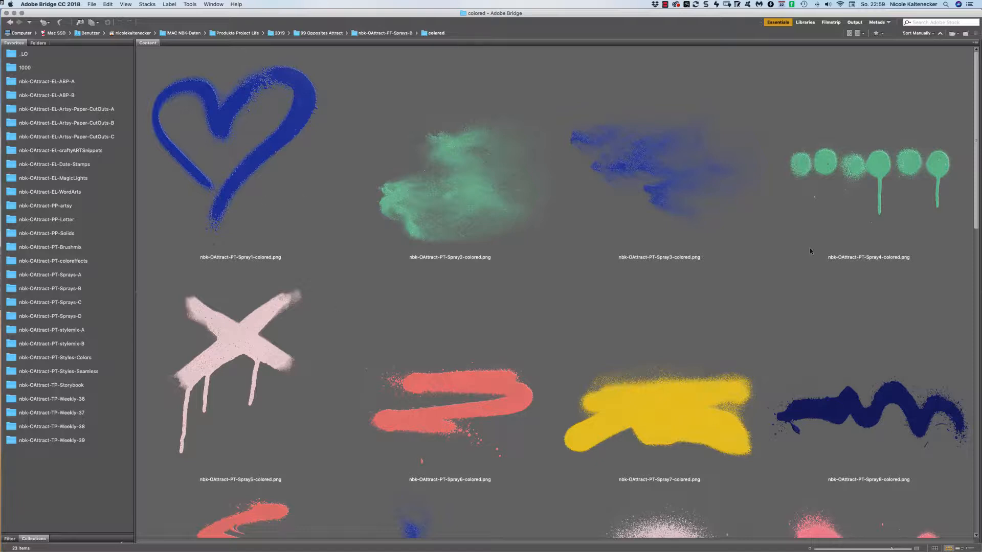
{"action": "left_click_drag", "start_coordinate": [973, 59], "coordinate": [927, 141]}
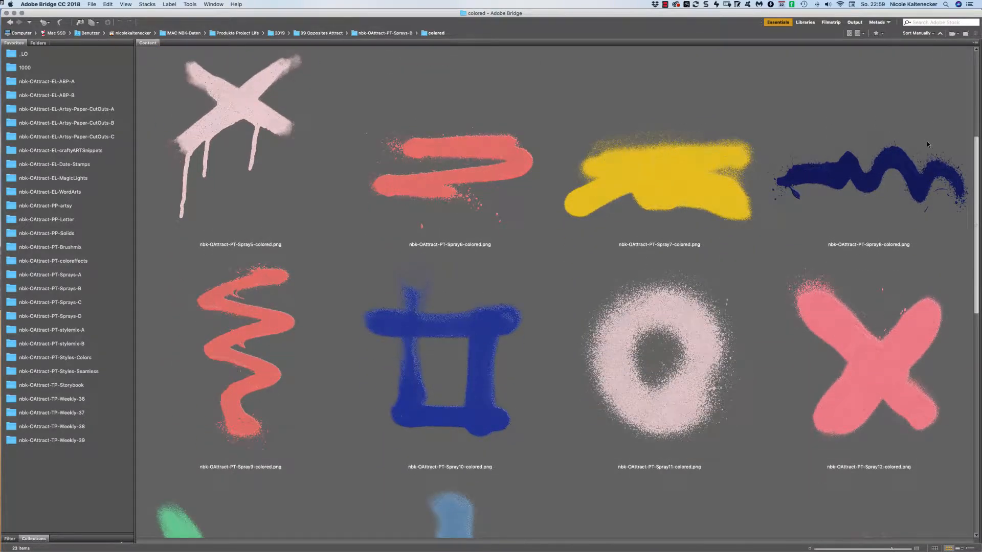
{"action": "scroll", "coordinate": [925, 144], "scroll_direction": "down", "scroll_amount": 1}
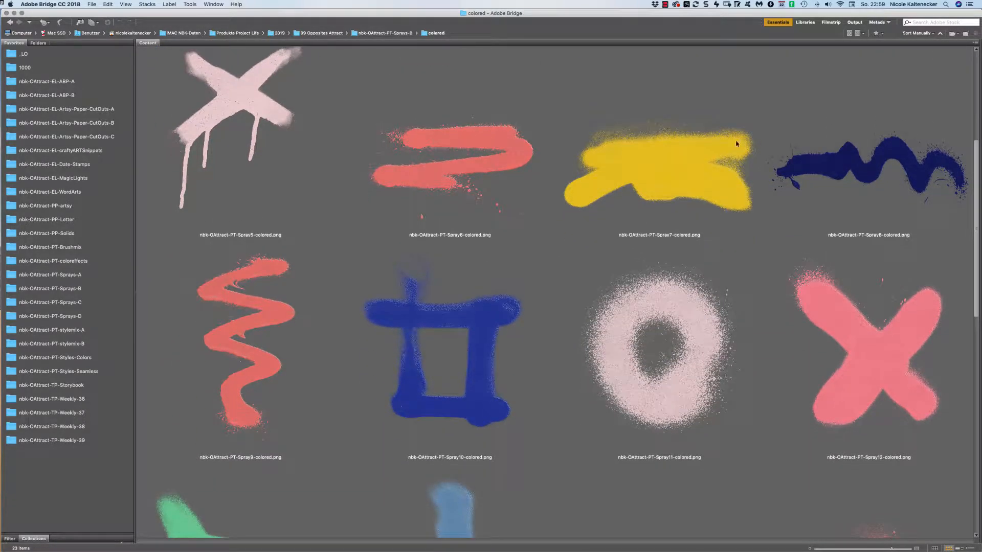
{"action": "double_click", "coordinate": [672, 183]}
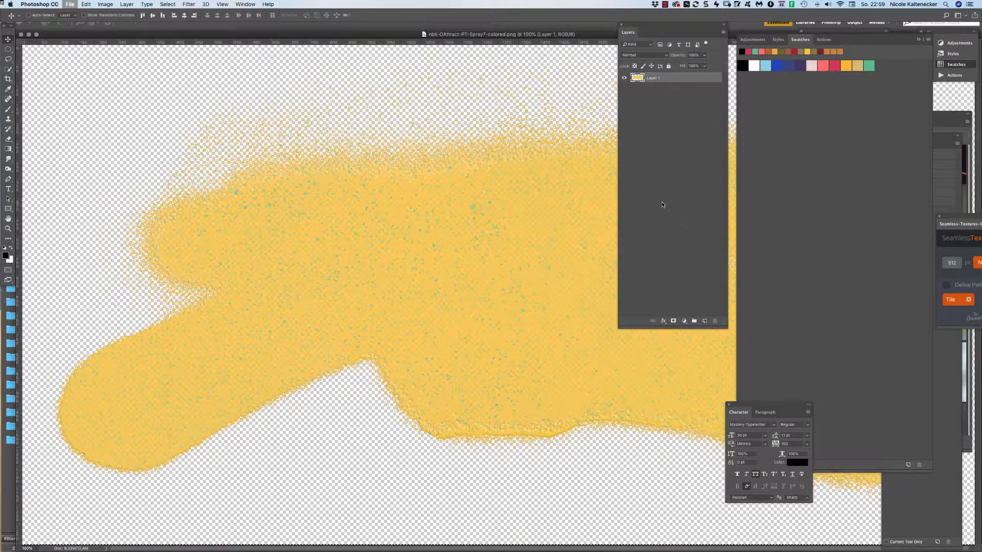
Paste the yellow spray as Layer 9 below the selfie layers and move it down behind the title.
{"action": "key", "text": "super+w"}
{"action": "key", "text": "super+v"}
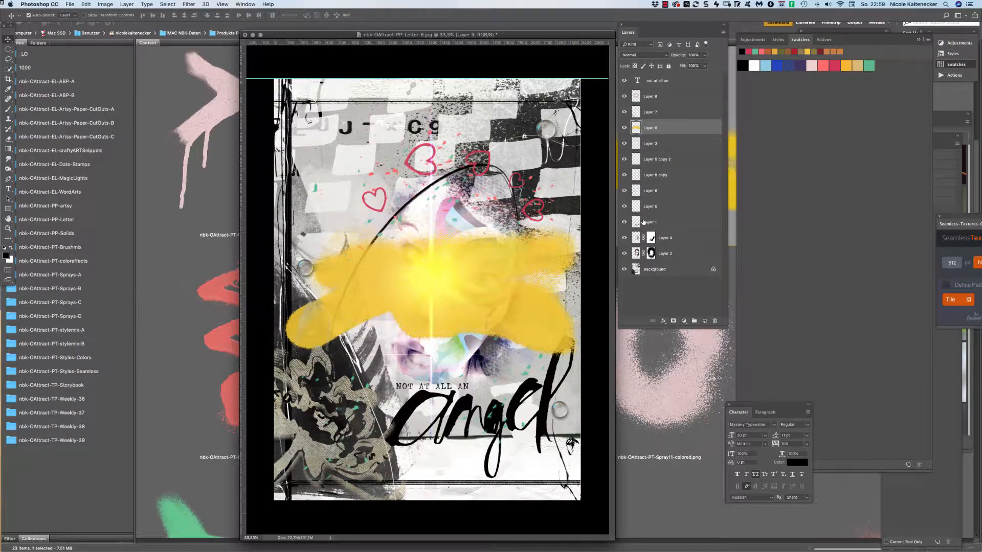
{"action": "left_click_drag", "start_coordinate": [666, 129], "coordinate": [673, 255]}
{"action": "key", "text": "super+t"}
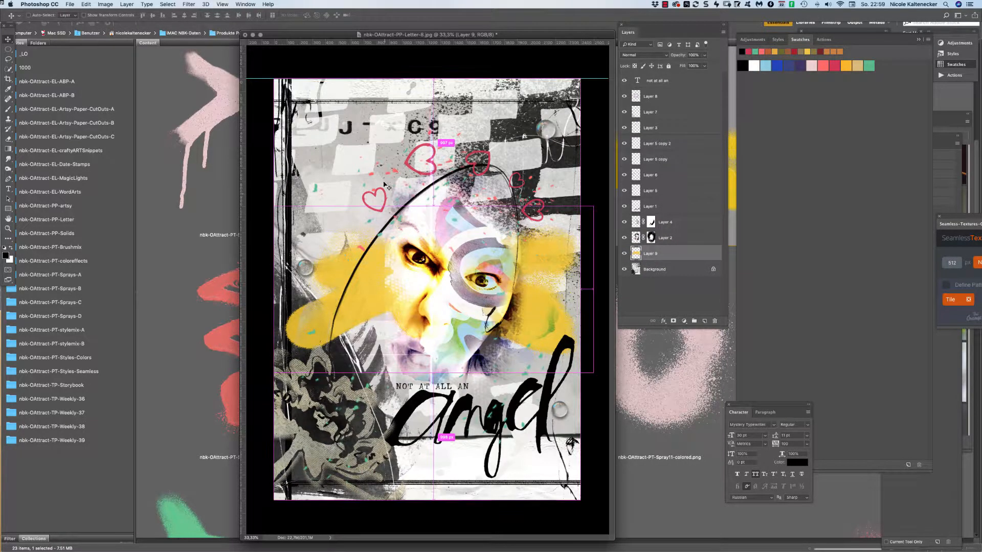
{"action": "mouse_move", "coordinate": [546, 246]}
{"action": "left_mouse_down"}
{"action": "mouse_move", "coordinate": [546, 291]}
{"action": "mouse_move", "coordinate": [570, 358]}
{"action": "left_mouse_up"}
{"action": "left_click_drag", "start_coordinate": [558, 440], "coordinate": [567, 439]}
{"action": "key", "text": "Return"}
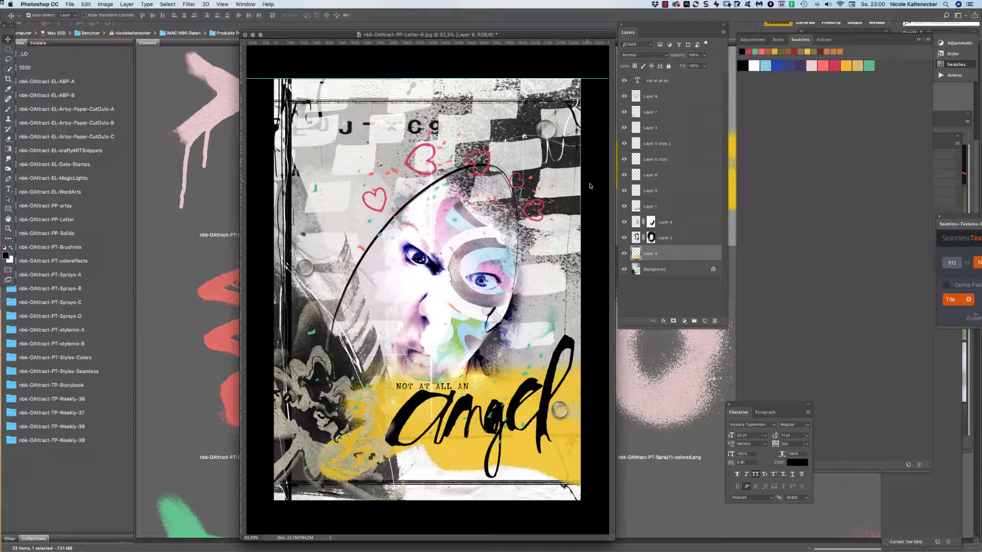
Scroll down the colored spray folder in Bridge and open Spray21-colored.png.
{"action": "left_click", "coordinate": [652, 496]}
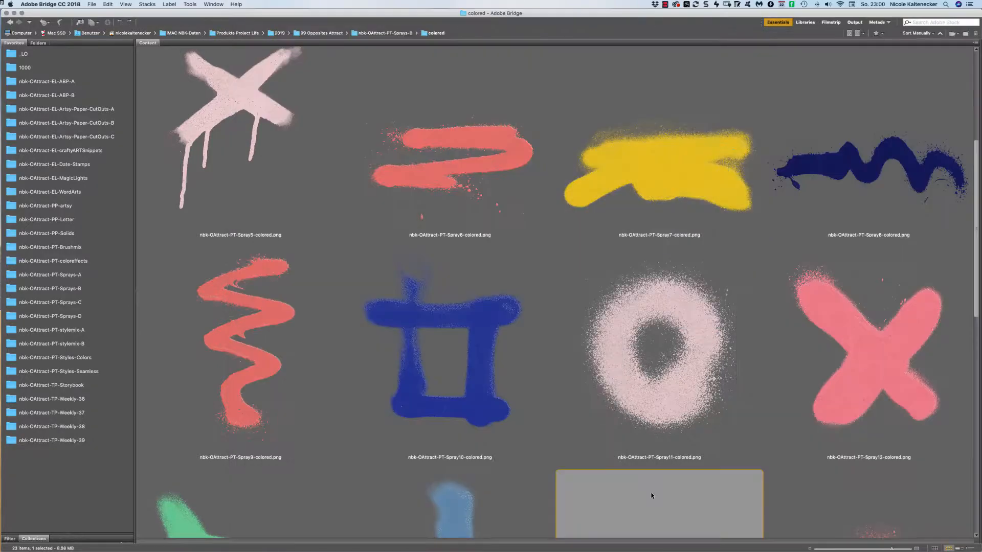
{"action": "scroll", "coordinate": [882, 247], "scroll_direction": "down", "scroll_amount": 10}
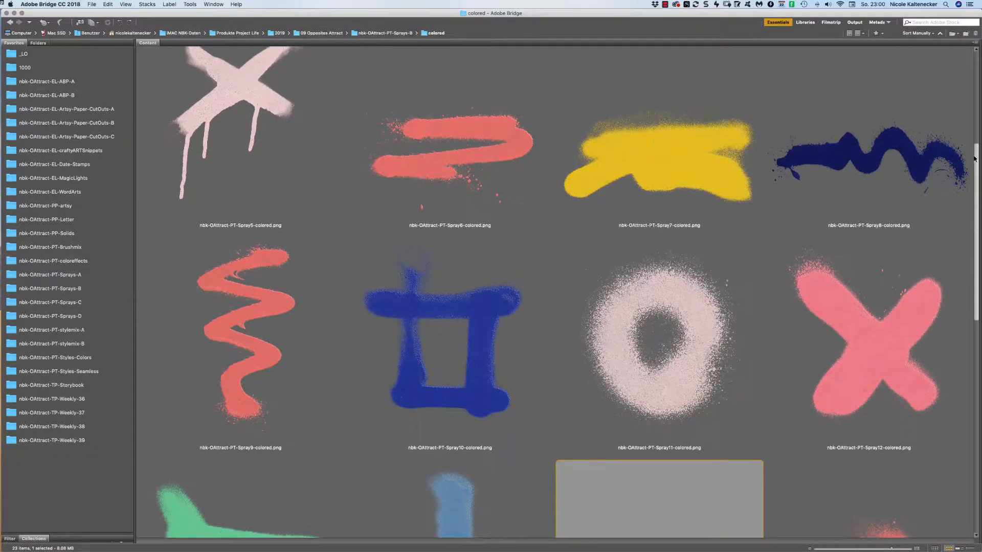
{"action": "scroll", "coordinate": [799, 359], "scroll_direction": "down", "scroll_amount": 2}
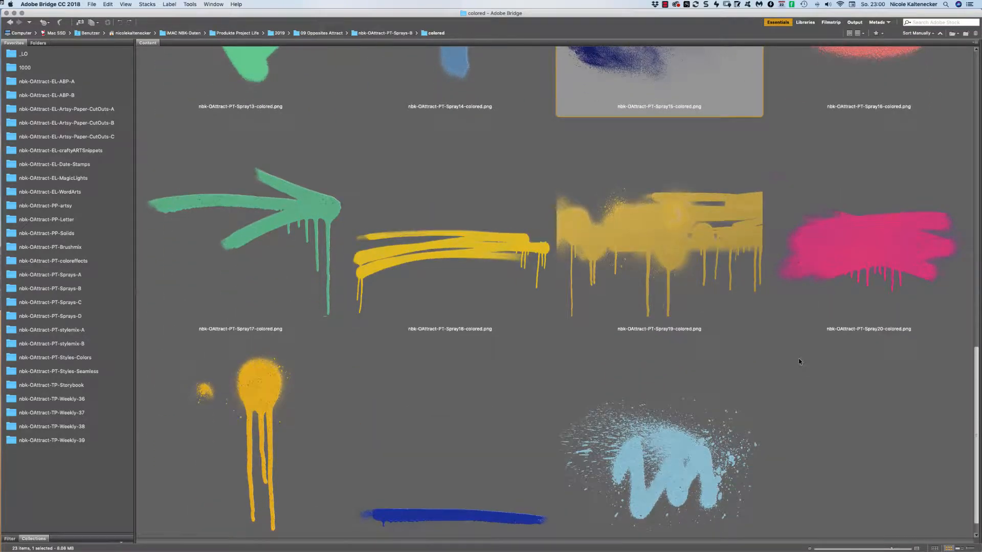
{"action": "scroll", "coordinate": [797, 365], "scroll_direction": "down", "scroll_amount": 2}
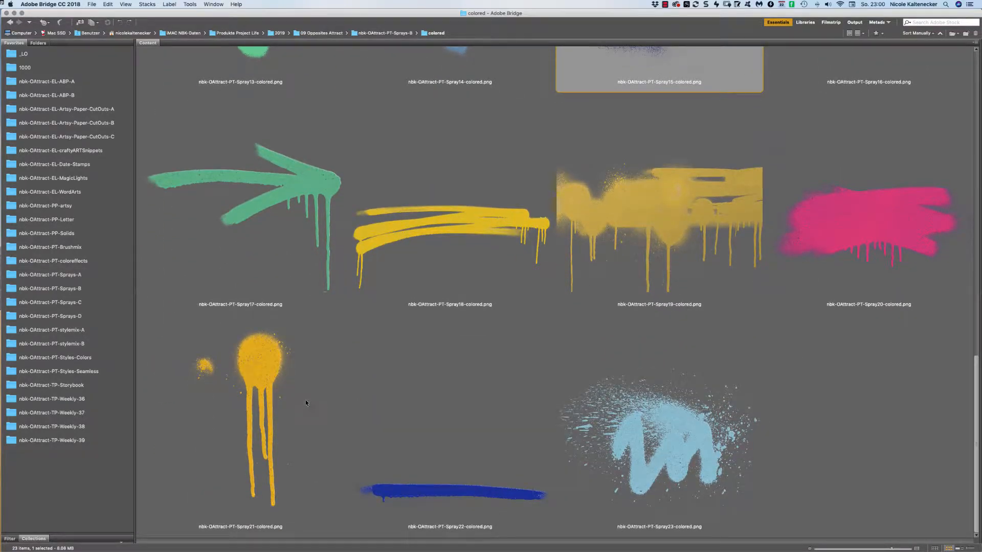
{"action": "double_click", "coordinate": [269, 365]}
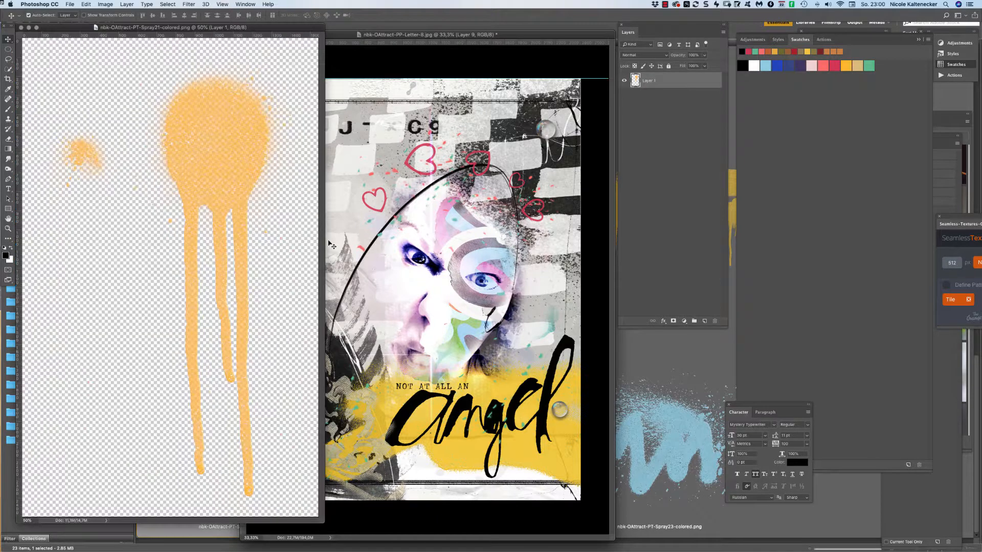
Drag the orange Spray21 drip into the collage as Layer 10, close its source, and select Layer 6.
{"action": "mouse_move", "coordinate": [241, 172]}
{"action": "left_mouse_down"}
{"action": "mouse_move", "coordinate": [304, 165]}
{"action": "mouse_move", "coordinate": [509, 231]}
{"action": "mouse_move", "coordinate": [548, 231]}
{"action": "mouse_move", "coordinate": [550, 133]}
{"action": "mouse_move", "coordinate": [548, 225]}
{"action": "mouse_move", "coordinate": [515, 433]}
{"action": "mouse_move", "coordinate": [530, 412]}
{"action": "left_mouse_up"}
{"action": "left_click", "coordinate": [201, 213]}
{"action": "key", "text": "super+w"}
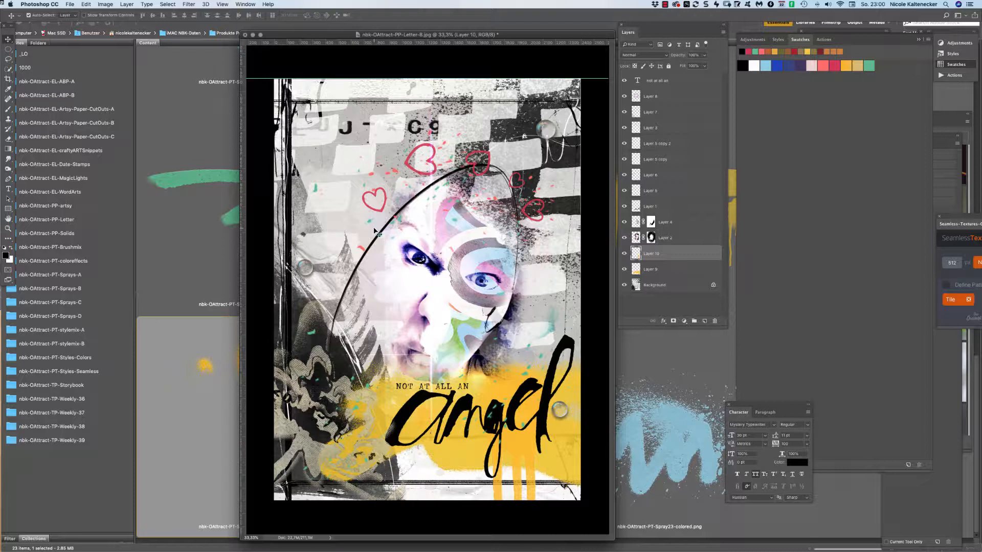
{"action": "left_click_drag", "start_coordinate": [485, 173], "coordinate": [534, 251]}
{"action": "left_click", "coordinate": [505, 224]}
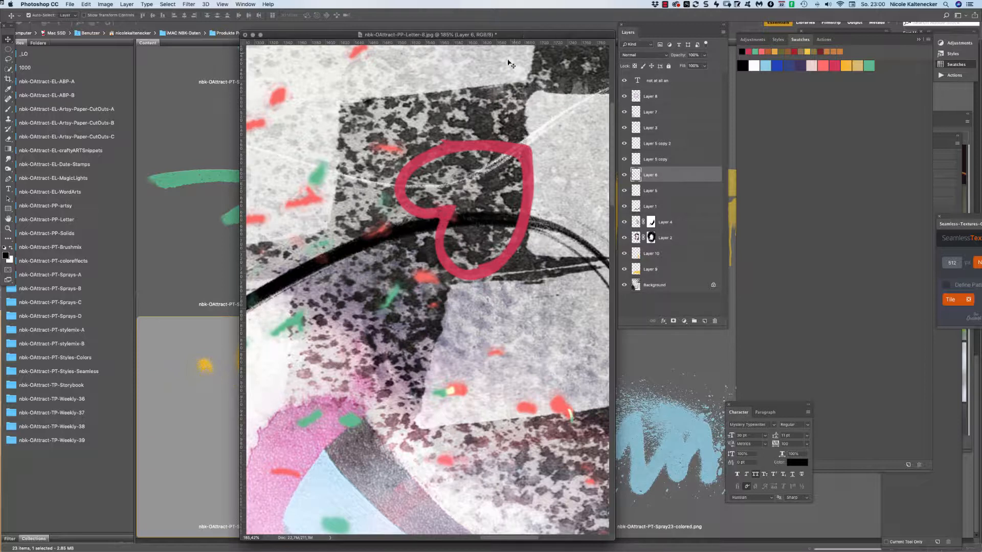
Lasso the heart area on Layer 6 and copy it to a new top layer, Layer 11.
{"action": "left_click", "coordinate": [8, 59]}
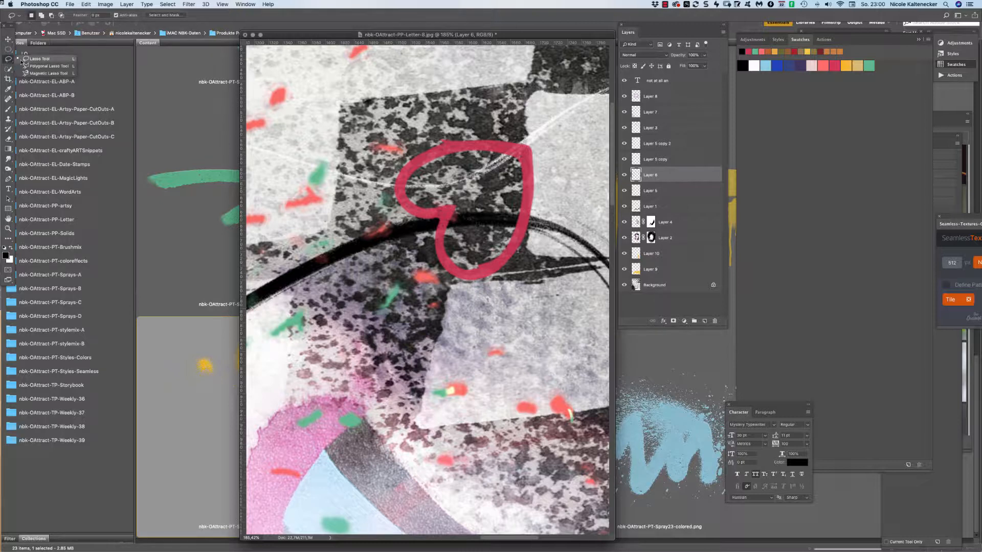
{"action": "left_click", "coordinate": [41, 60]}
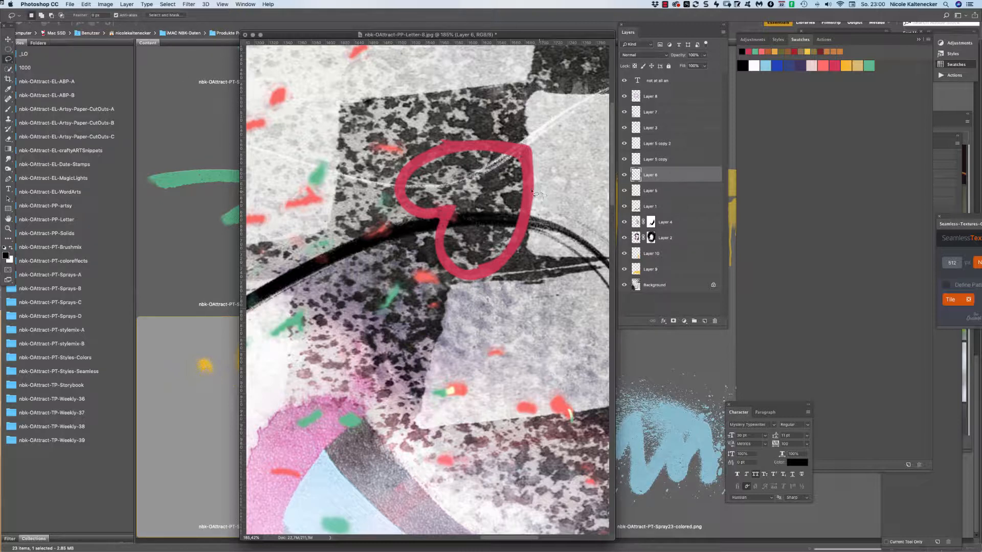
{"action": "mouse_move", "coordinate": [542, 194]}
{"action": "left_mouse_down"}
{"action": "mouse_move", "coordinate": [492, 217]}
{"action": "mouse_move", "coordinate": [506, 266]}
{"action": "mouse_move", "coordinate": [563, 215]}
{"action": "mouse_move", "coordinate": [555, 192]}
{"action": "mouse_move", "coordinate": [543, 194]}
{"action": "left_mouse_up"}
{"action": "key", "text": "super+j"}
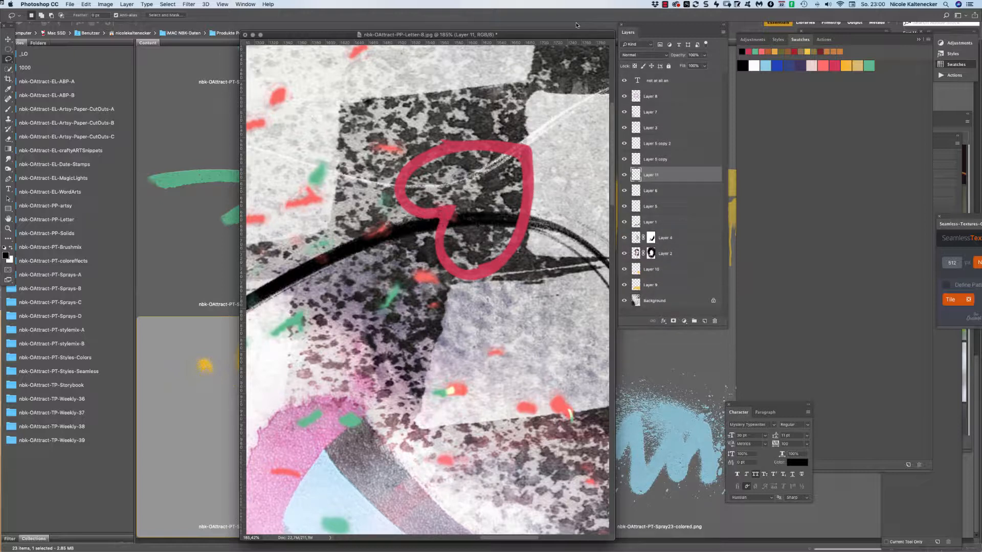
{"action": "key", "text": "super+shift+bracketright"}
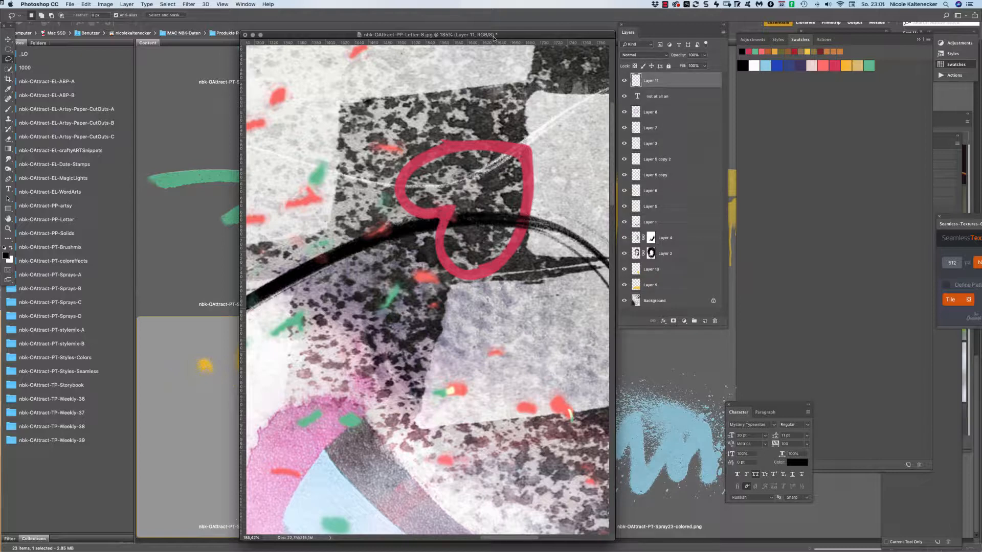
{"action": "key", "text": "super+0"}
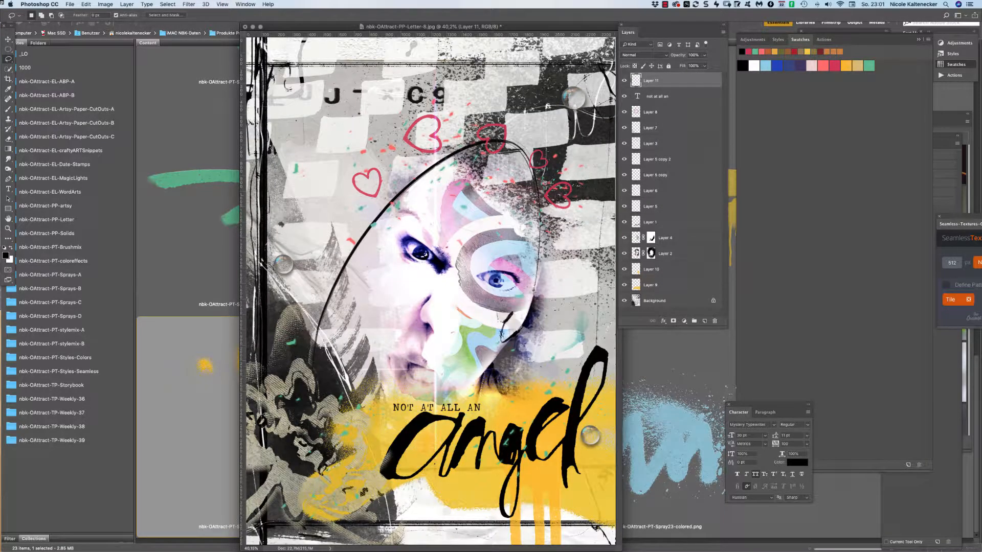
Select Layer 6 with Layer 11, undo a trial move of the curve, and link the two layers.
{"action": "left_click", "coordinate": [8, 40]}
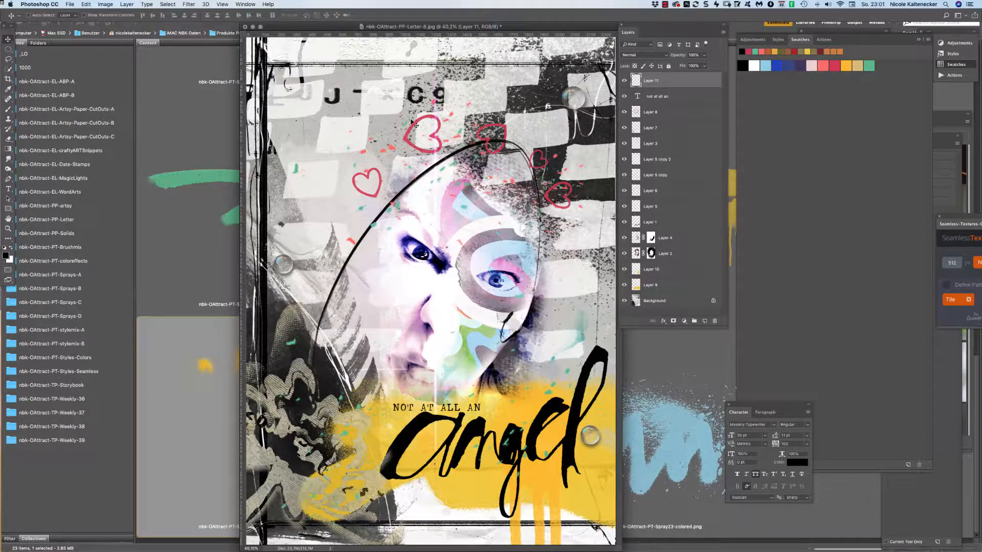
{"action": "left_click", "coordinate": [519, 147], "text": "super"}
{"action": "left_click_drag", "start_coordinate": [481, 122], "coordinate": [490, 160]}
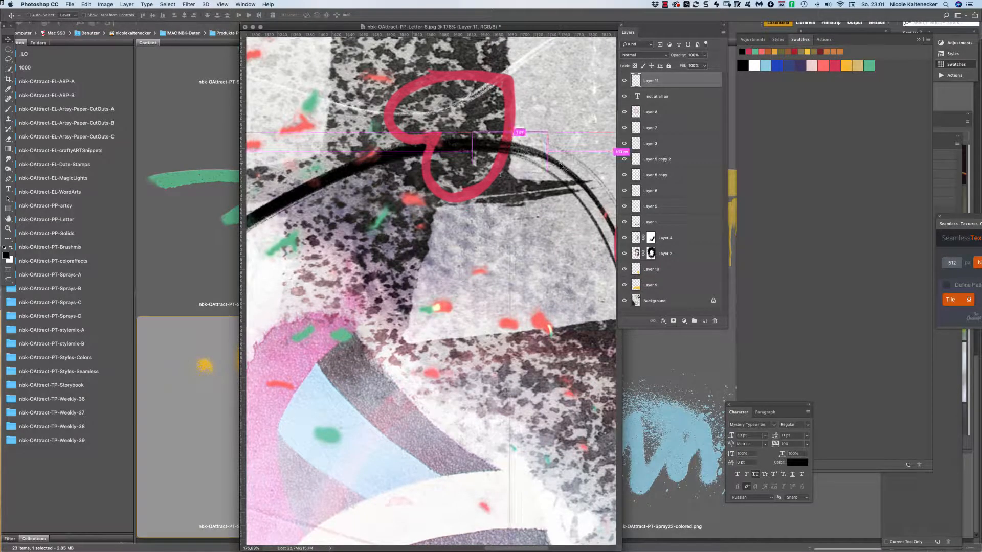
{"action": "left_click", "coordinate": [575, 177]}
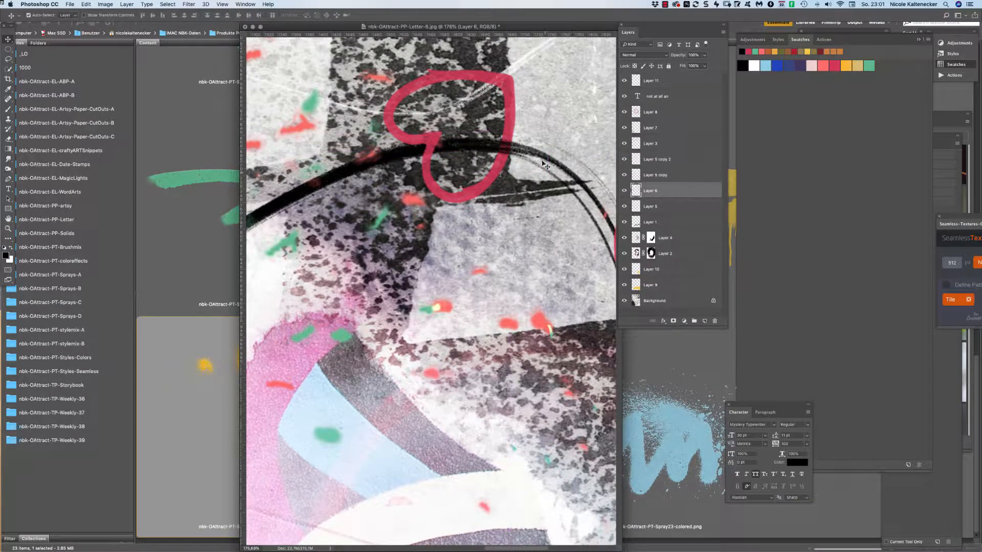
{"action": "left_click", "coordinate": [507, 152], "text": "shift"}
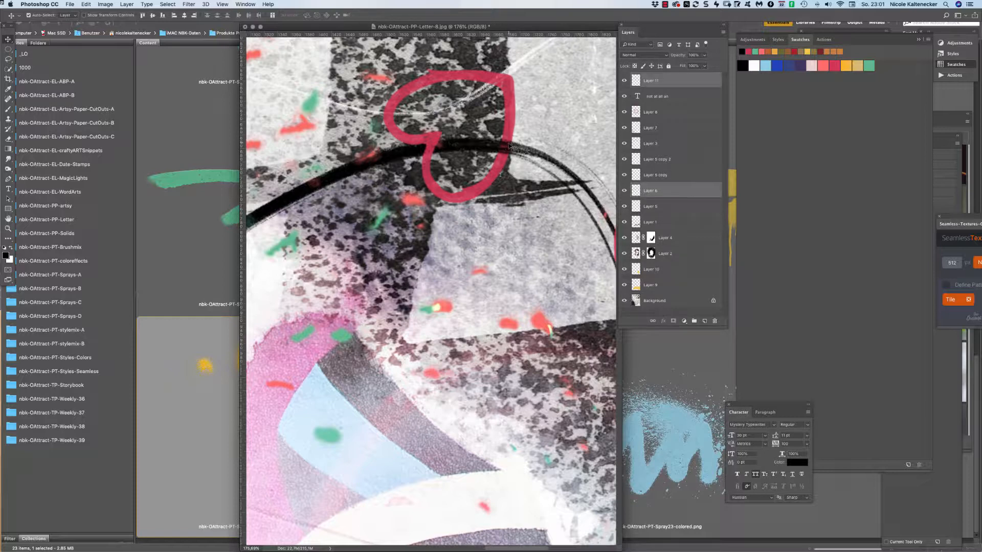
{"action": "left_click_drag", "start_coordinate": [508, 147], "coordinate": [516, 135]}
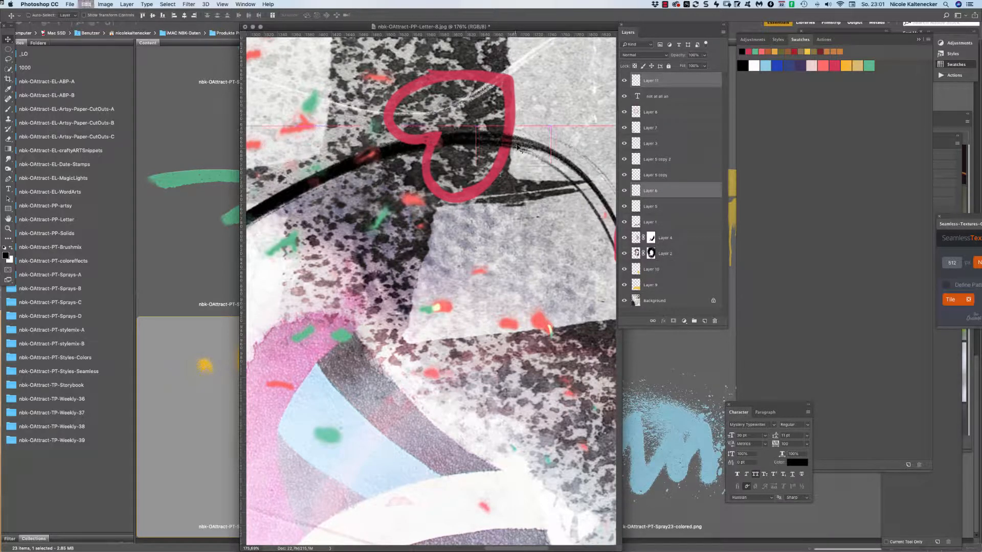
{"action": "key", "text": "super+z"}
{"action": "left_click", "coordinate": [653, 321]}
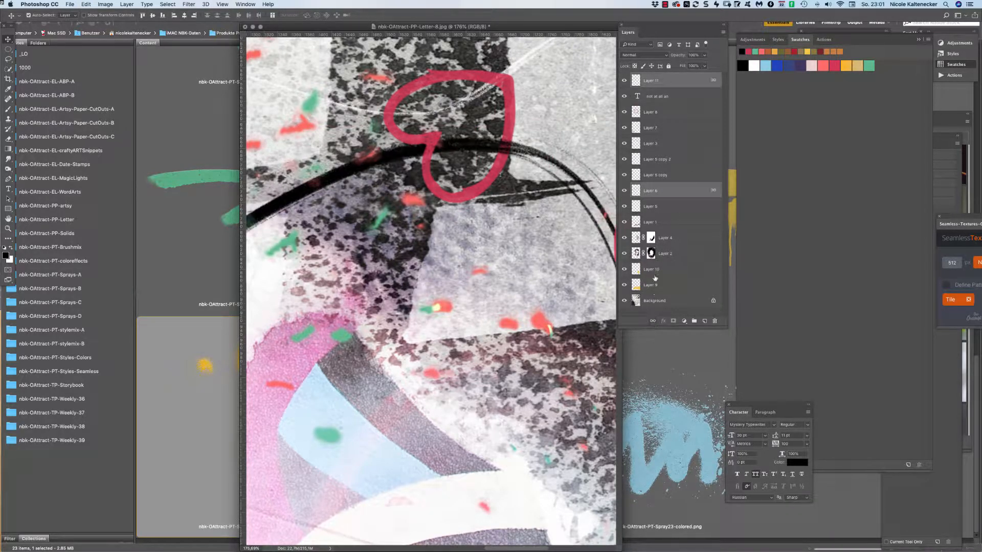
{"action": "key", "text": "super+0"}
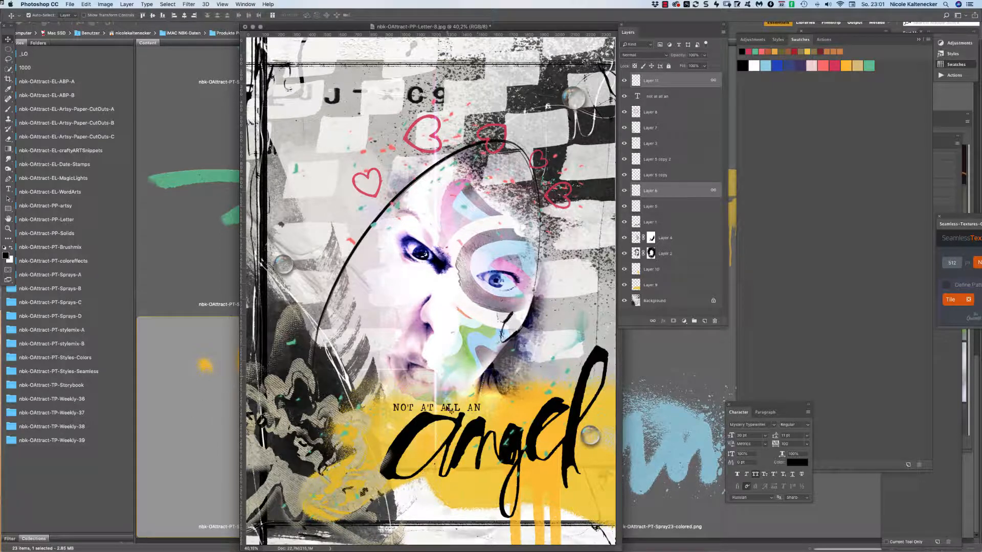
Shift the Layer 8 overlay slightly across the face, then bring Adobe Bridge to the front.
{"action": "left_click_drag", "start_coordinate": [441, 387], "coordinate": [442, 384]}
{"action": "mouse_move", "coordinate": [457, 347]}
{"action": "left_mouse_down"}
{"action": "mouse_move", "coordinate": [478, 355]}
{"action": "mouse_move", "coordinate": [479, 309]}
{"action": "mouse_move", "coordinate": [475, 358]}
{"action": "mouse_move", "coordinate": [475, 323]}
{"action": "mouse_move", "coordinate": [476, 350]}
{"action": "left_mouse_up"}
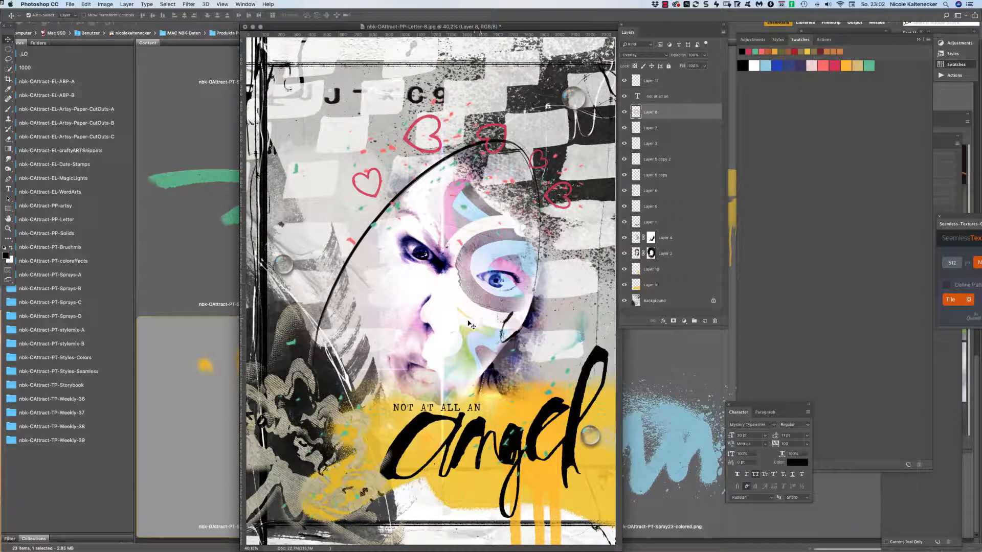
{"action": "left_click", "coordinate": [199, 399]}
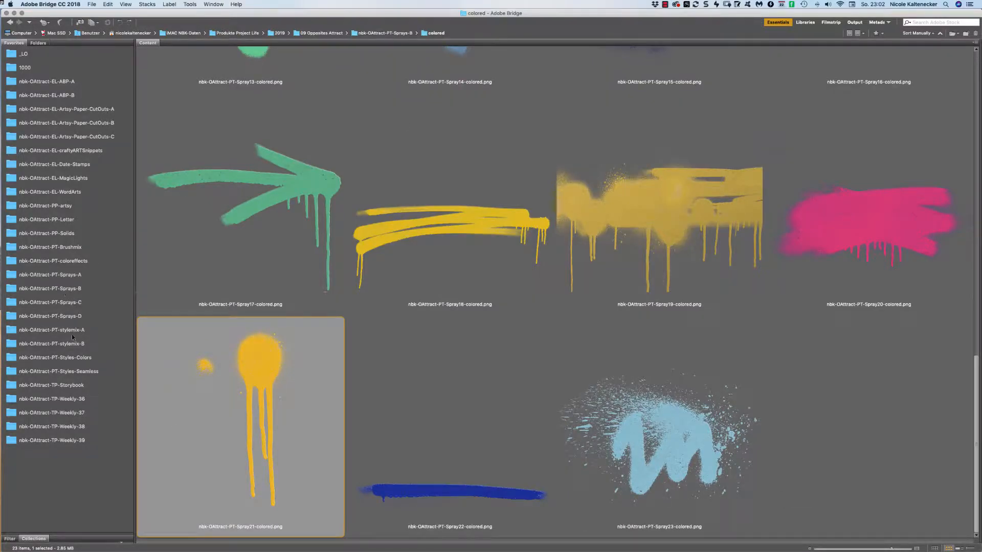
Browse the Sprays-D folder, then open the colored spray folder in Sprays-B.
{"action": "left_click", "coordinate": [78, 319]}
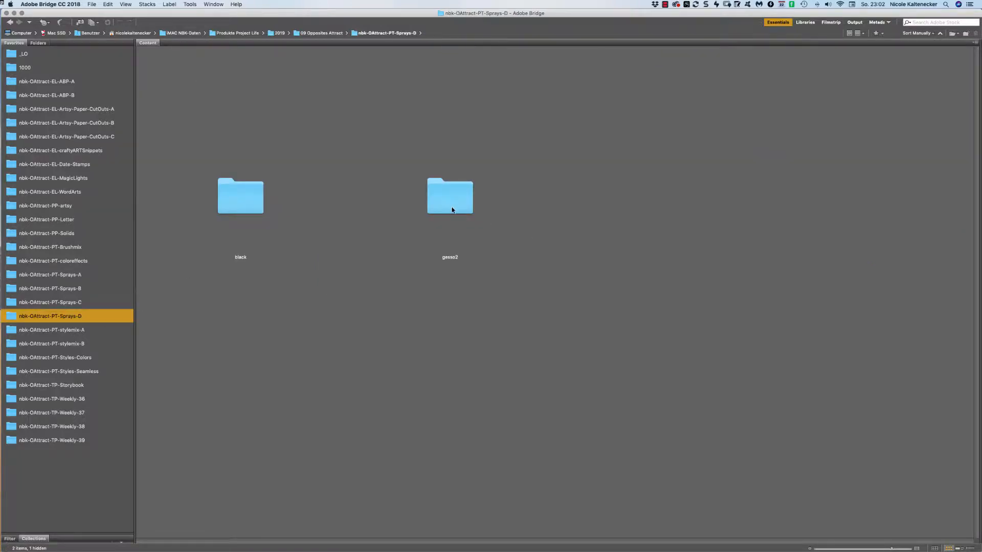
{"action": "left_click", "coordinate": [453, 208]}
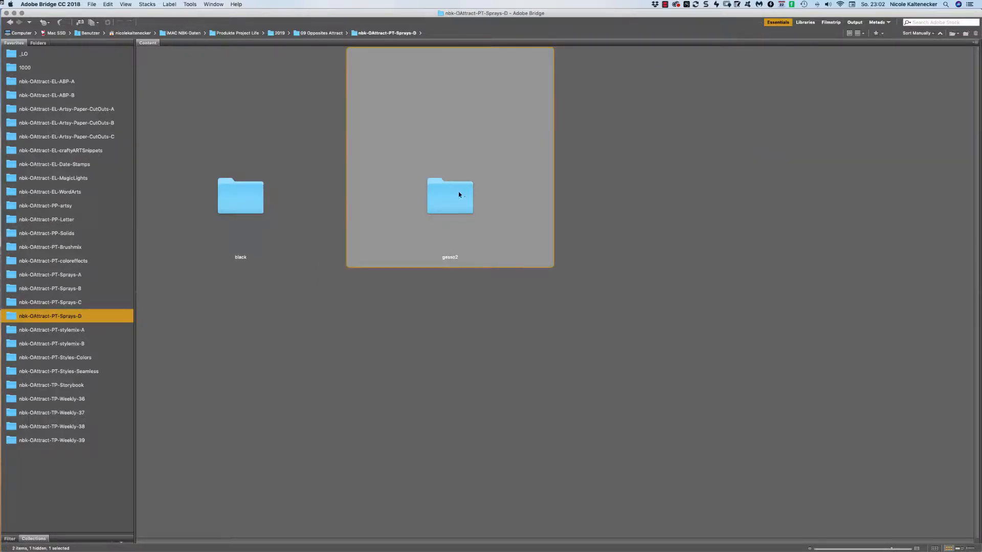
{"action": "left_click", "coordinate": [105, 287]}
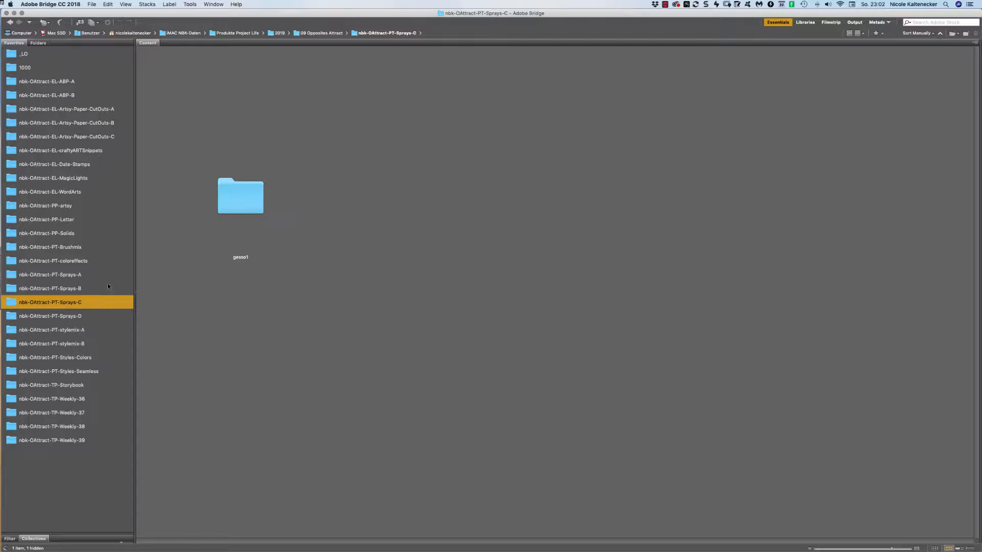
{"action": "double_click", "coordinate": [248, 202]}
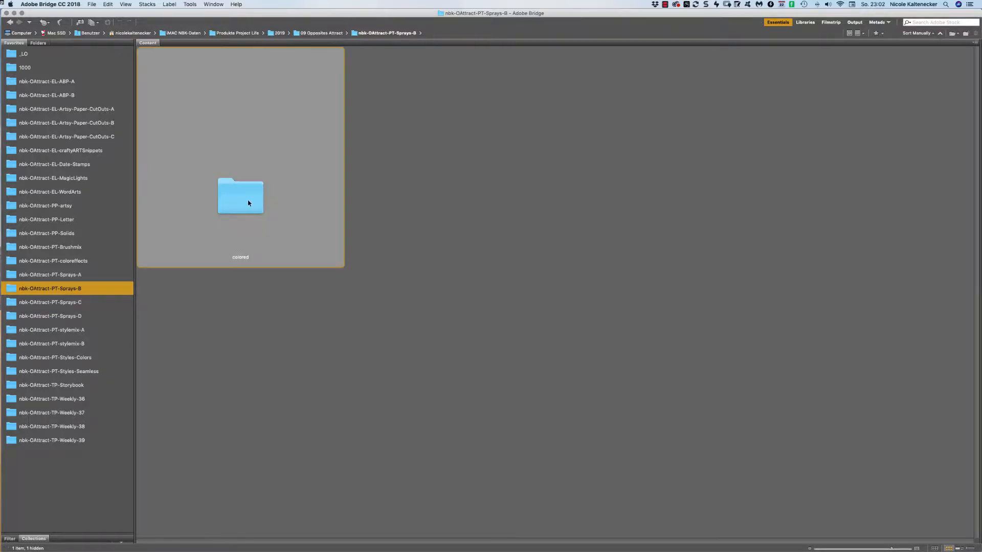
Preview the Spray2 and Spray4 colored sprays, then open Sprays-D's gesso2 folder.
{"action": "left_click", "coordinate": [456, 238]}
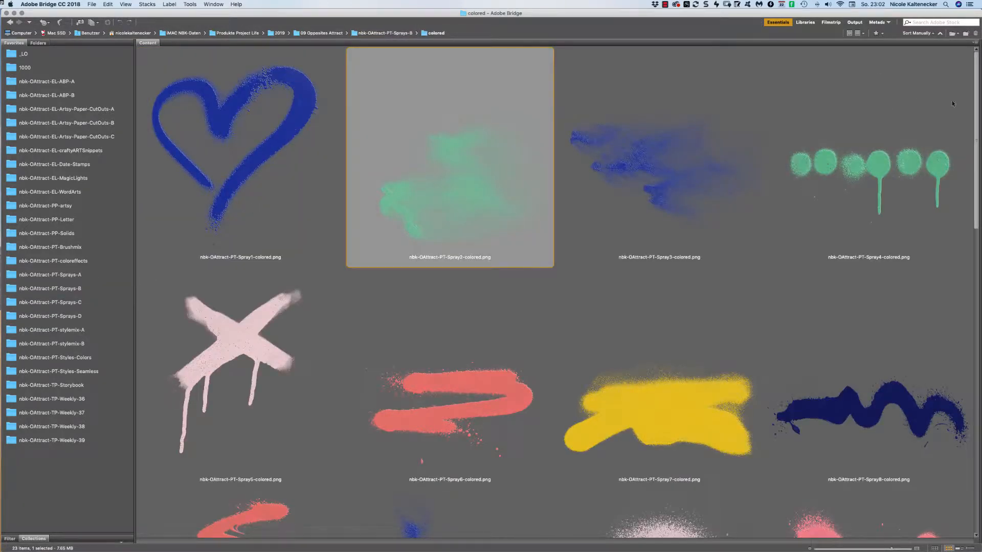
{"action": "left_click", "coordinate": [948, 82]}
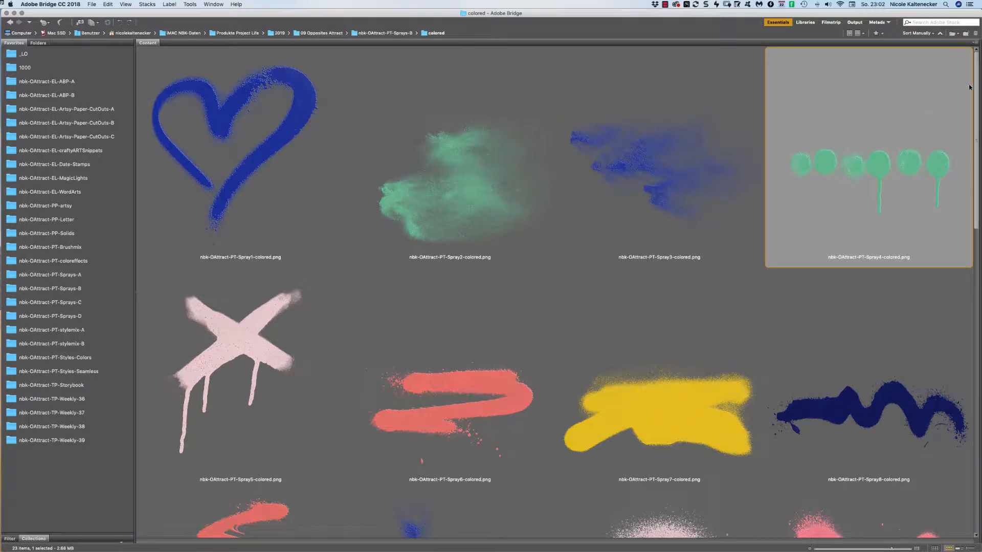
{"action": "left_click_drag", "start_coordinate": [976, 88], "coordinate": [849, 84]}
{"action": "left_click", "coordinate": [70, 316]}
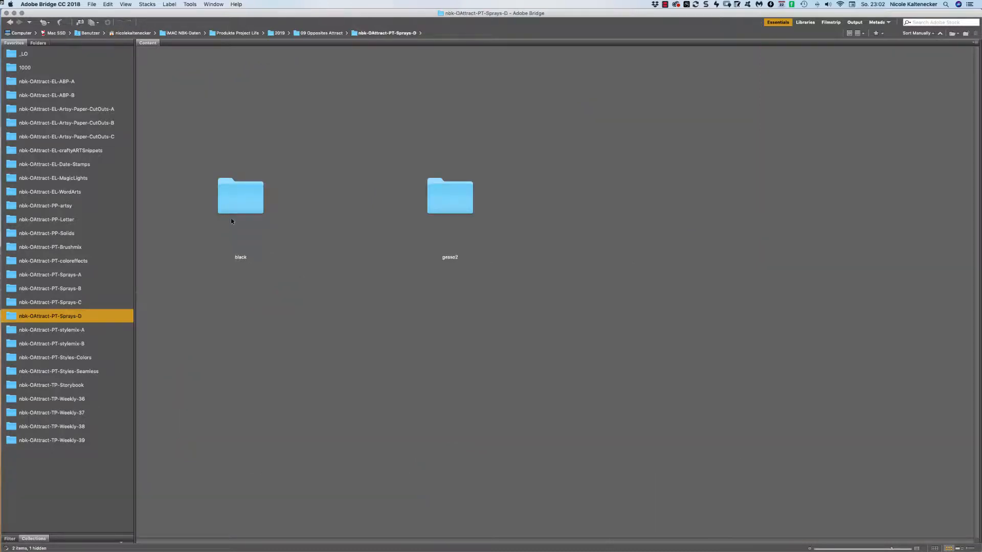
{"action": "double_click", "coordinate": [458, 186]}
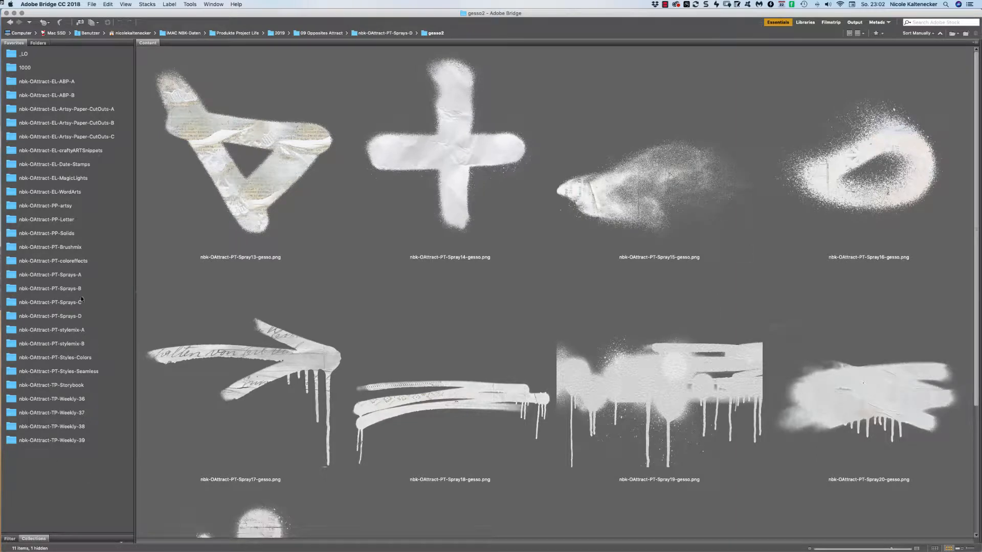
Paste the Spray17 gesso arrow into the Letter-8 collage and move it lower on the page.
{"action": "double_click", "coordinate": [303, 370]}
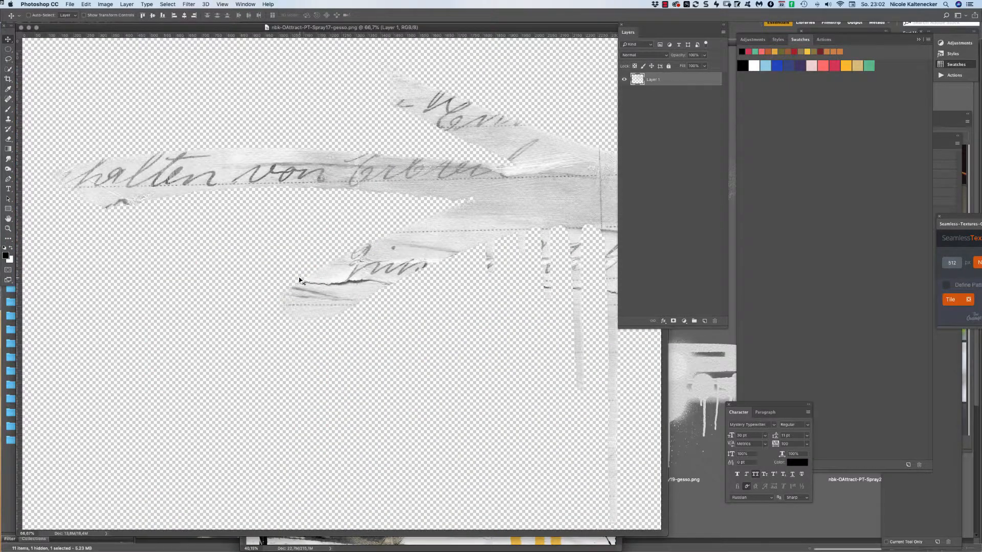
{"action": "key", "text": "super+w"}
{"action": "key", "text": "super+v"}
{"action": "left_click_drag", "start_coordinate": [555, 246], "coordinate": [531, 385]}
Scale the gesso arrow down and place it left of the 'NOT AT ALL AN' title.
{"action": "key", "text": "super+t"}
{"action": "left_click_drag", "start_coordinate": [608, 272], "coordinate": [341, 395]}
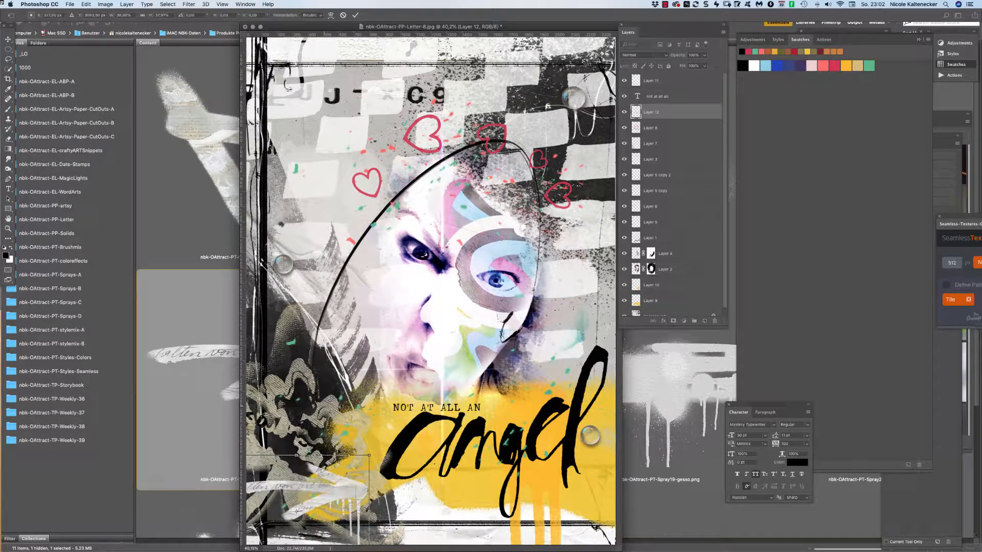
{"action": "left_click_drag", "start_coordinate": [361, 497], "coordinate": [381, 413]}
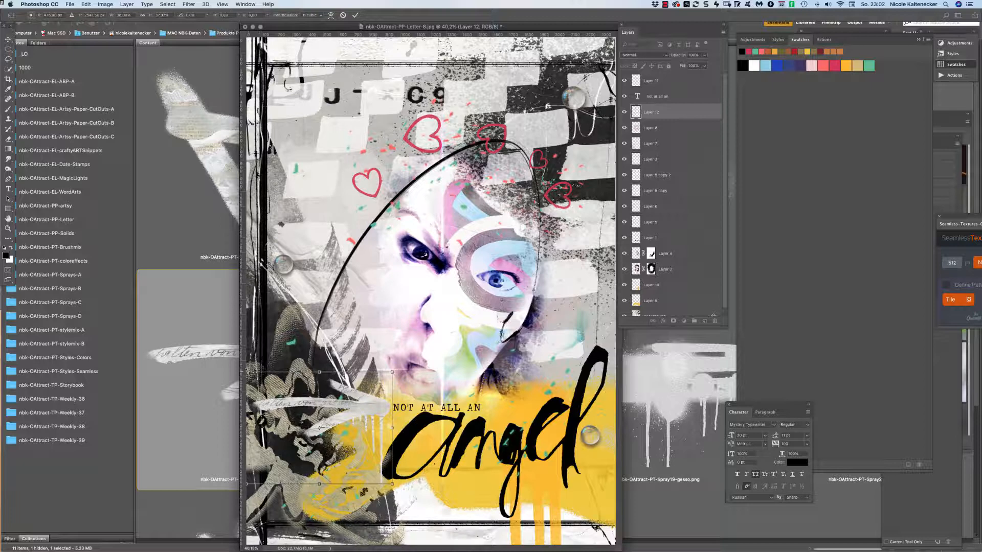
{"action": "left_click_drag", "start_coordinate": [247, 372], "coordinate": [266, 387]}
{"action": "left_click_drag", "start_coordinate": [370, 422], "coordinate": [372, 412]}
{"action": "key", "text": "Return"}
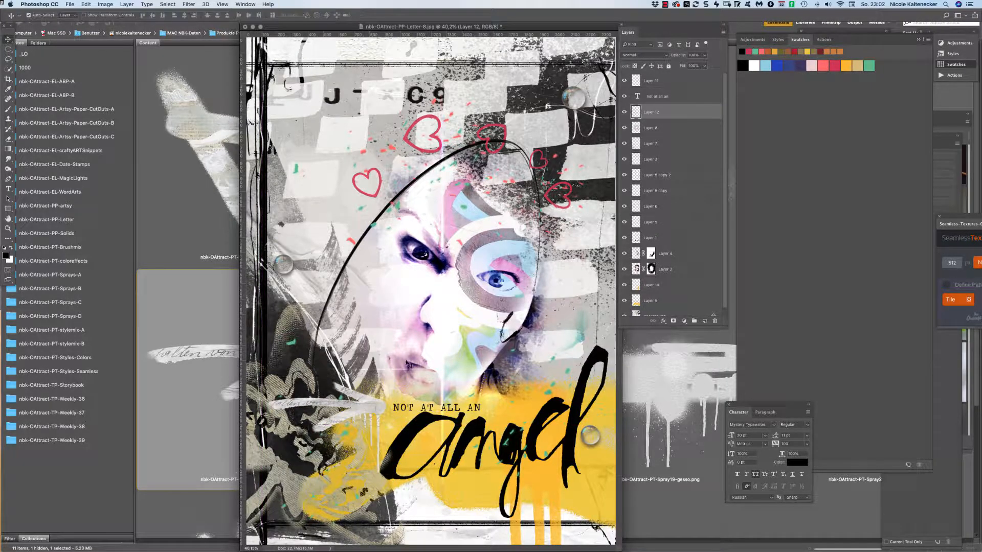
{"action": "left_click", "coordinate": [778, 40]}
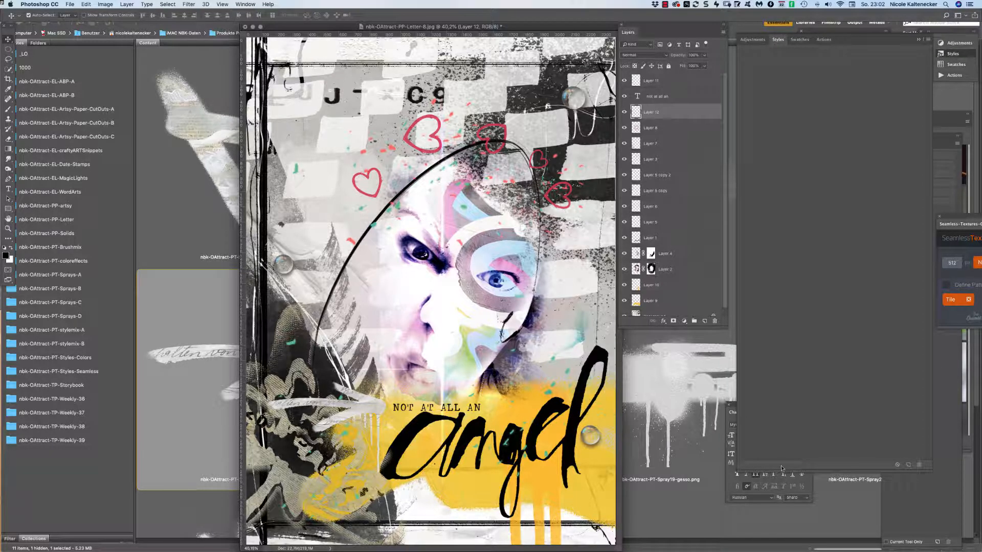
Give Layer 12's arrow a Drop Shadow at 130° angle with size near 0.
{"action": "left_click", "coordinate": [663, 321]}
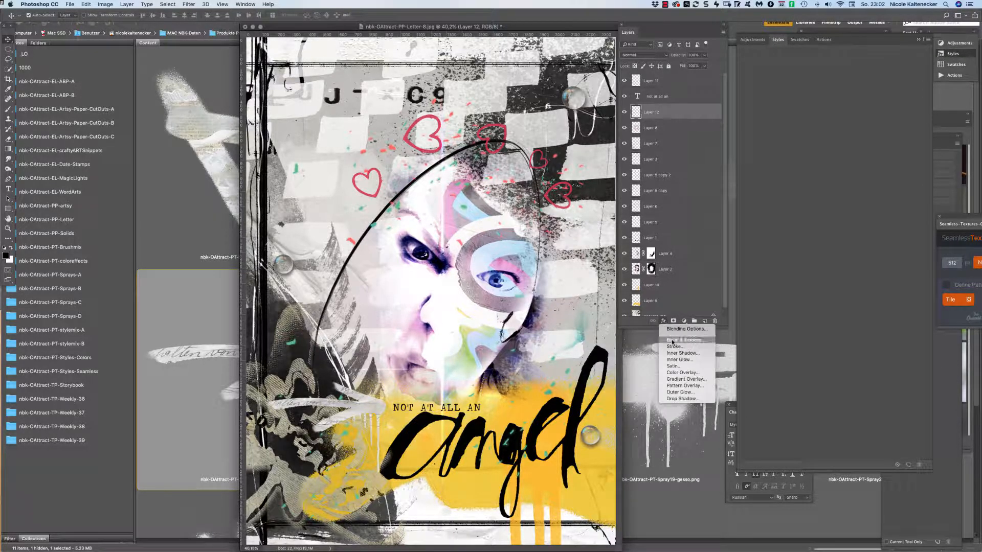
{"action": "left_click", "coordinate": [684, 398]}
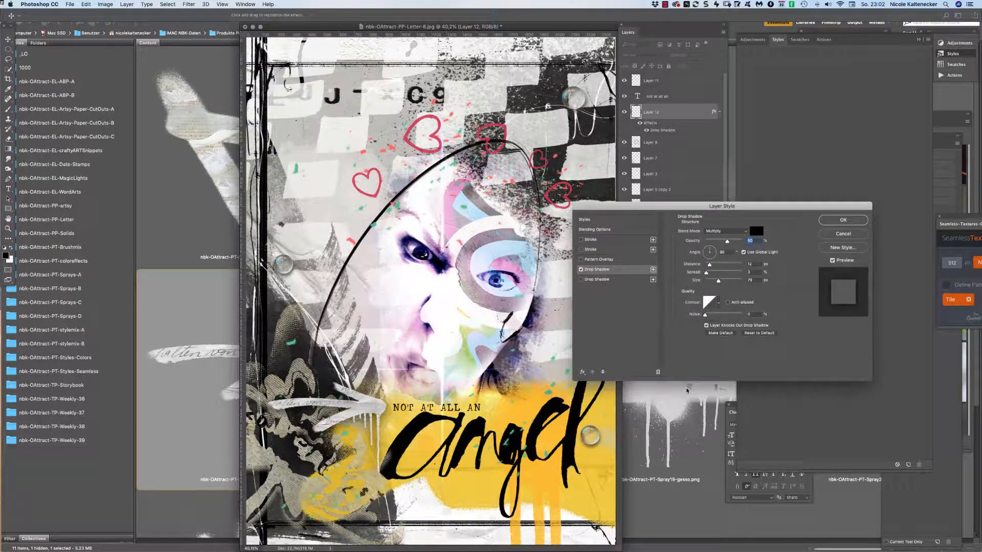
{"action": "left_click_drag", "start_coordinate": [708, 254], "coordinate": [702, 246]}
{"action": "key", "text": "Tab"}
{"action": "mouse_move", "coordinate": [719, 280]}
{"action": "left_mouse_down"}
{"action": "mouse_move", "coordinate": [709, 282]}
{"action": "mouse_move", "coordinate": [707, 267]}
{"action": "left_mouse_up"}
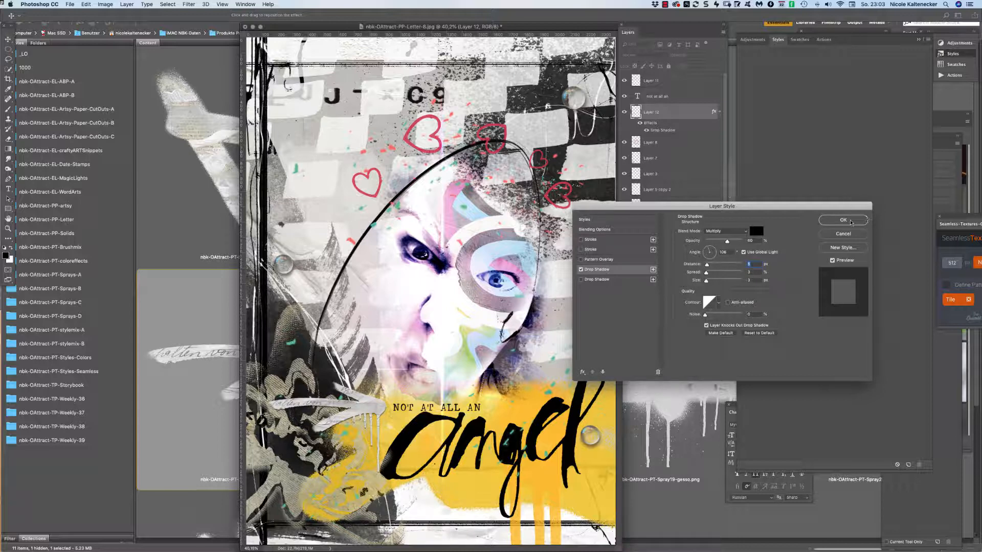
{"action": "left_click", "coordinate": [851, 222]}
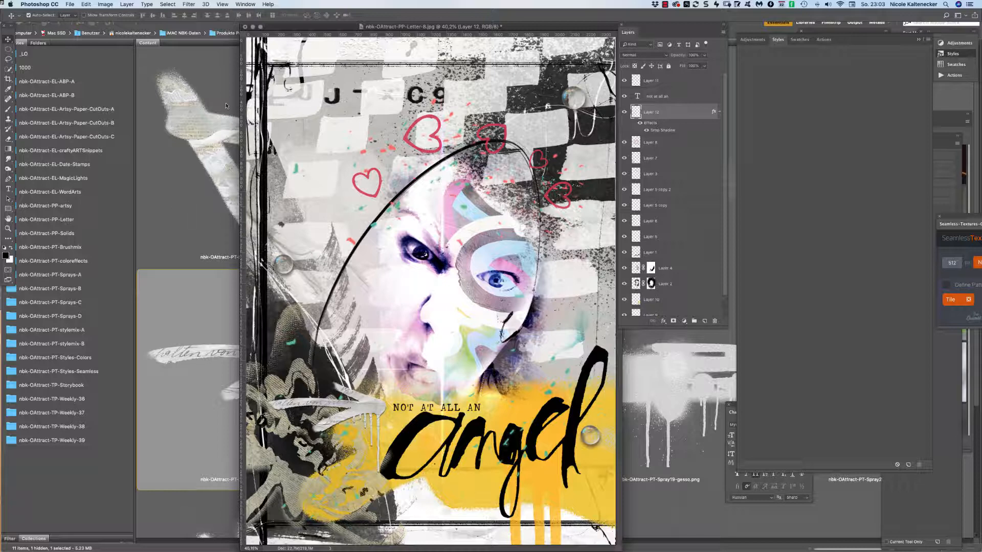
Zoom out, enlarge the document window, and bring Bridge's gesso2 folder to the front.
{"action": "key", "text": "super+minus"}
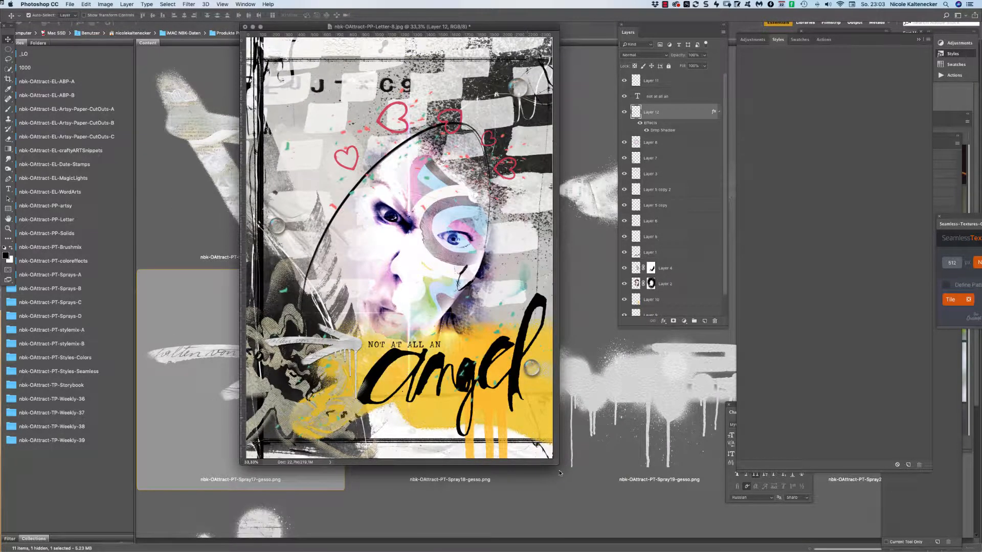
{"action": "left_click_drag", "start_coordinate": [559, 464], "coordinate": [633, 542]}
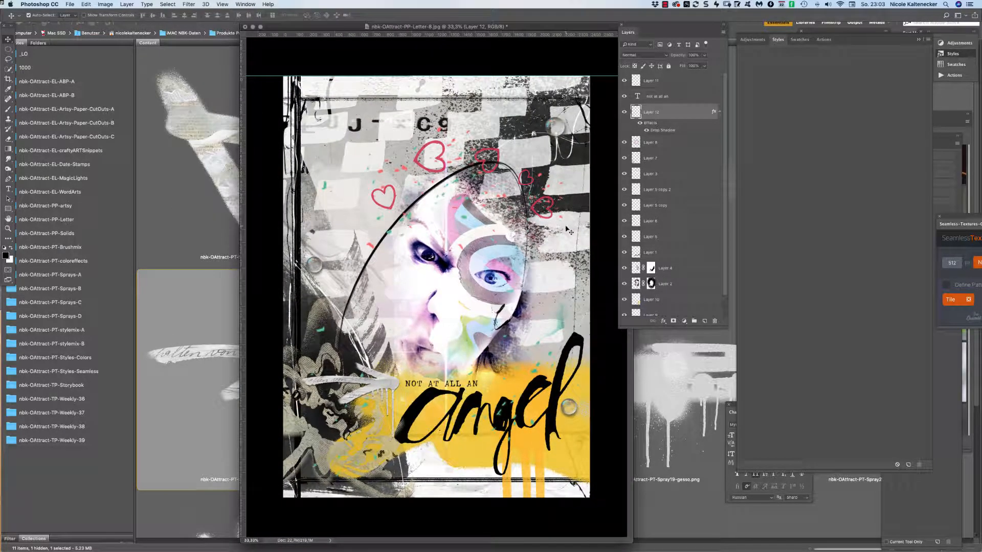
{"action": "left_click", "coordinate": [144, 185]}
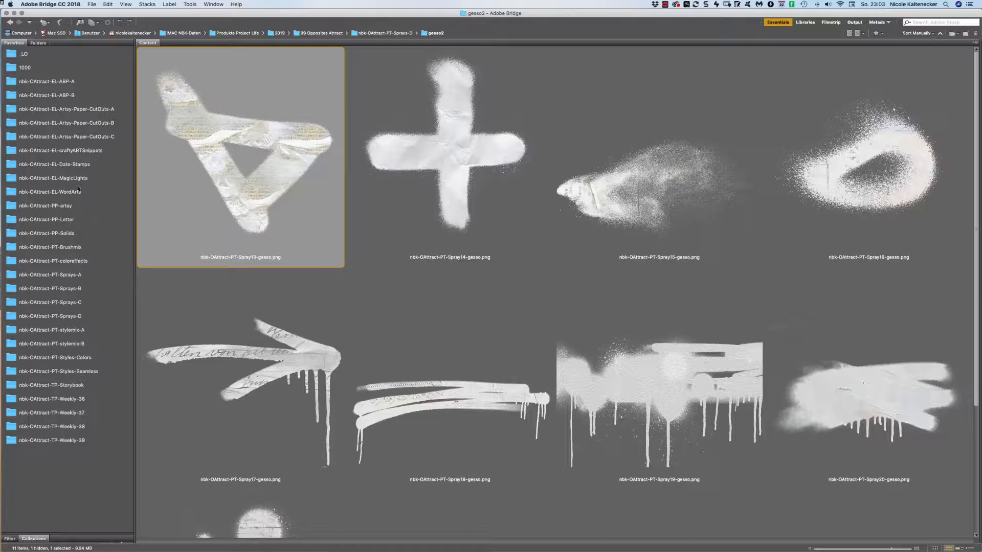
Open the craftyARTSnippets folder in Bridge and select the tilted cardboard frame snippet-8.png.
{"action": "left_click", "coordinate": [80, 134]}
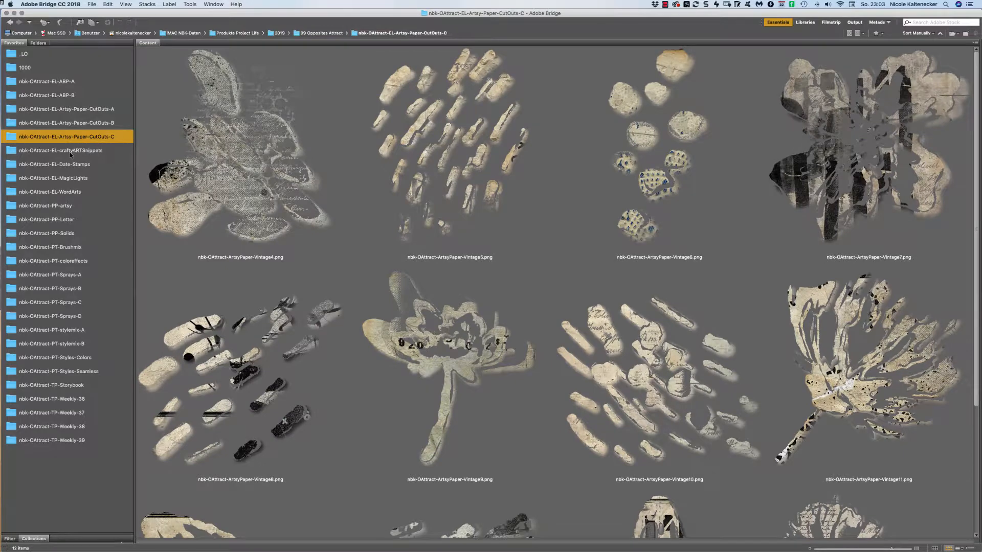
{"action": "left_click", "coordinate": [70, 152]}
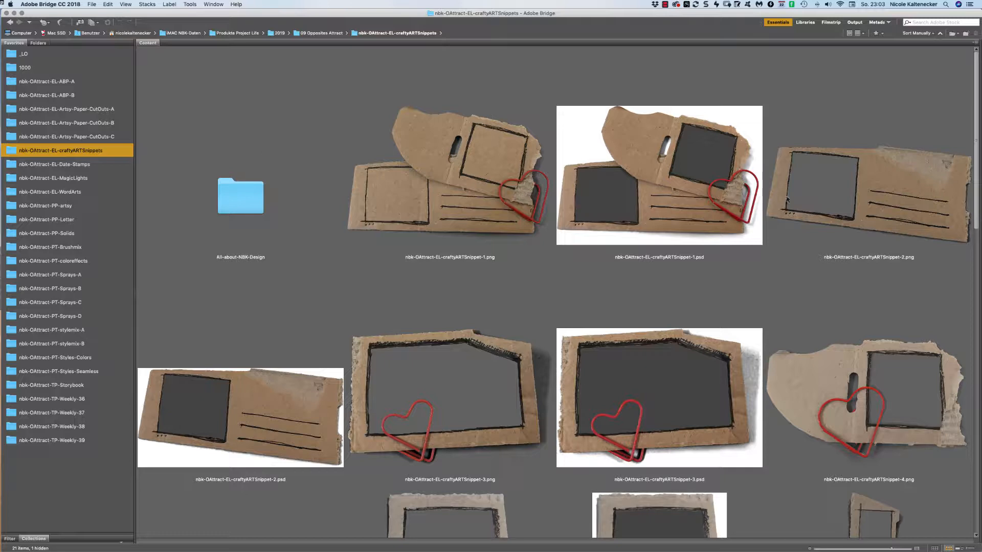
{"action": "scroll", "coordinate": [932, 137], "scroll_direction": "down", "scroll_amount": 5}
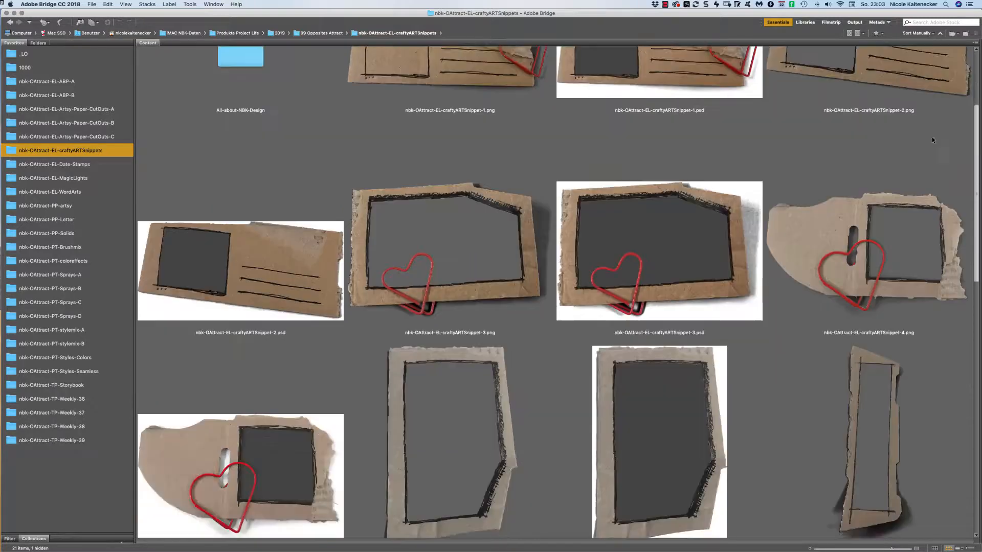
{"action": "scroll", "coordinate": [917, 152], "scroll_direction": "down", "scroll_amount": 4}
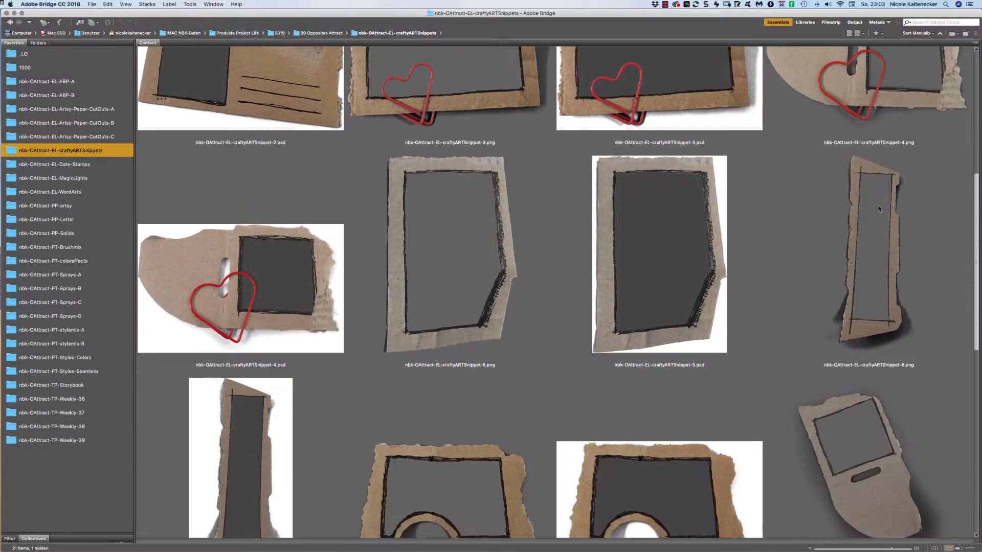
{"action": "scroll", "coordinate": [878, 207], "scroll_direction": "down", "scroll_amount": 4}
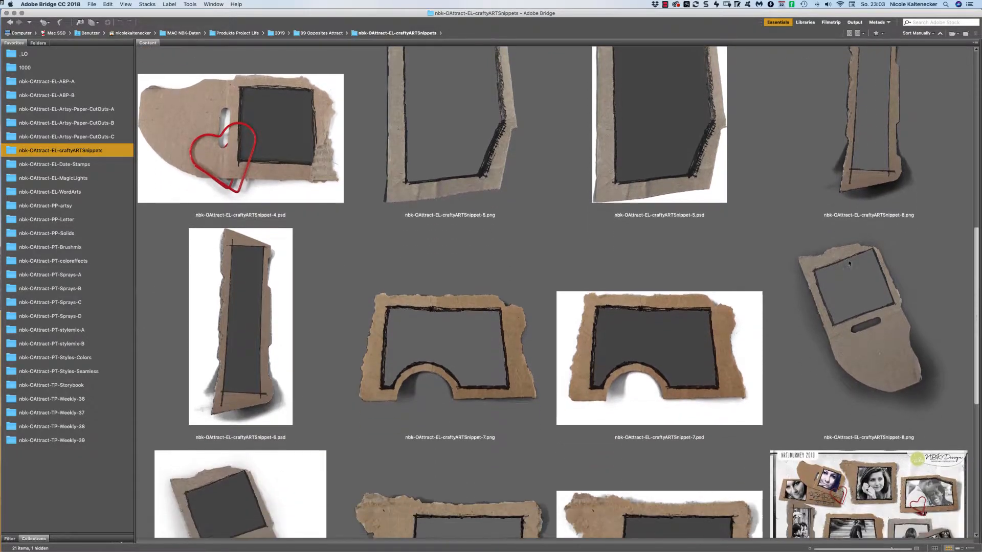
{"action": "scroll", "coordinate": [859, 255], "scroll_direction": "down", "scroll_amount": 3}
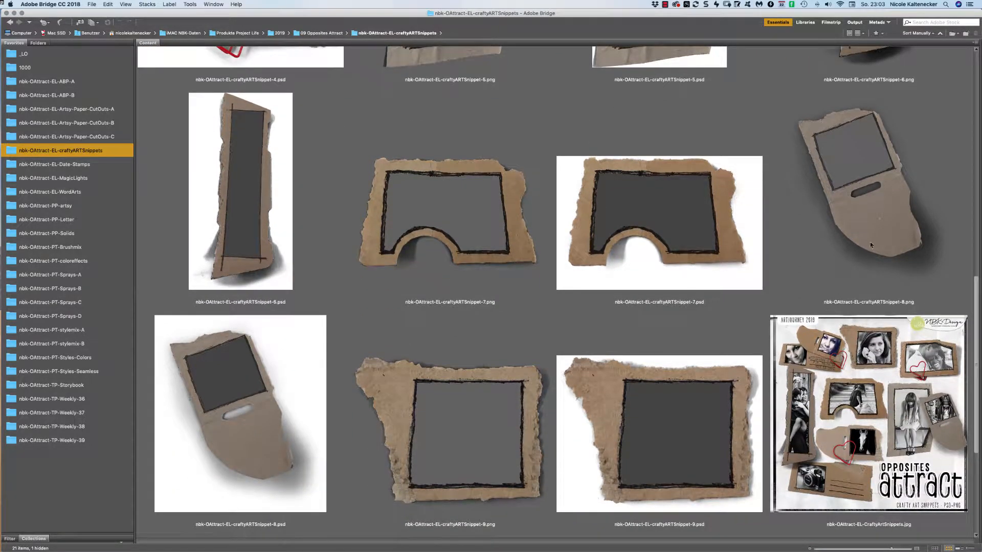
{"action": "left_click", "coordinate": [884, 223]}
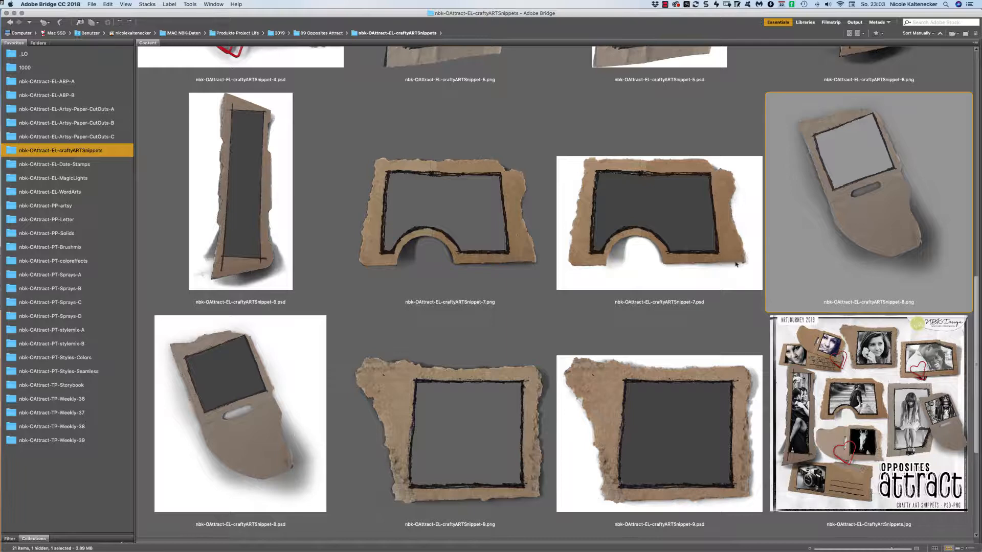
{"action": "double_click", "coordinate": [876, 218]}
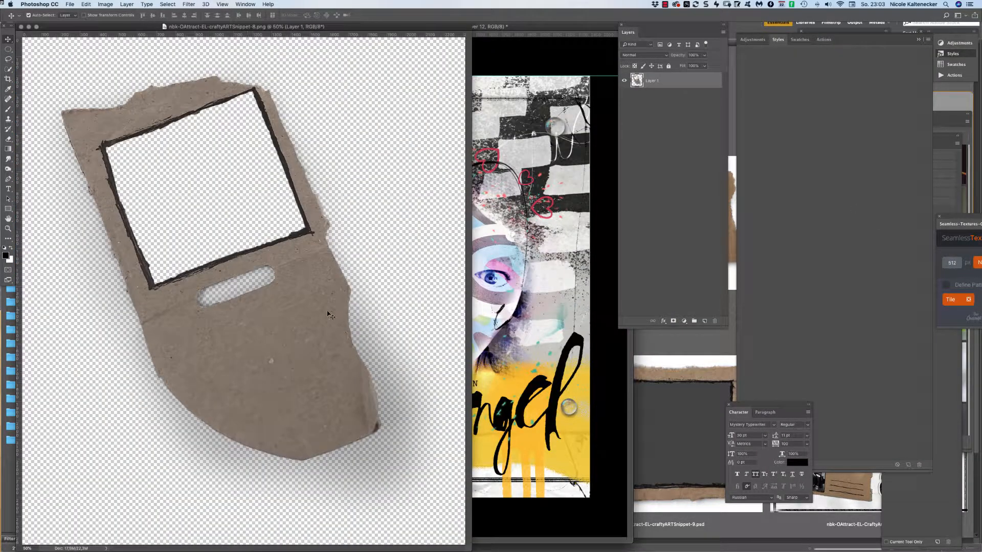
{"action": "left_click_drag", "start_coordinate": [330, 316], "coordinate": [461, 256]}
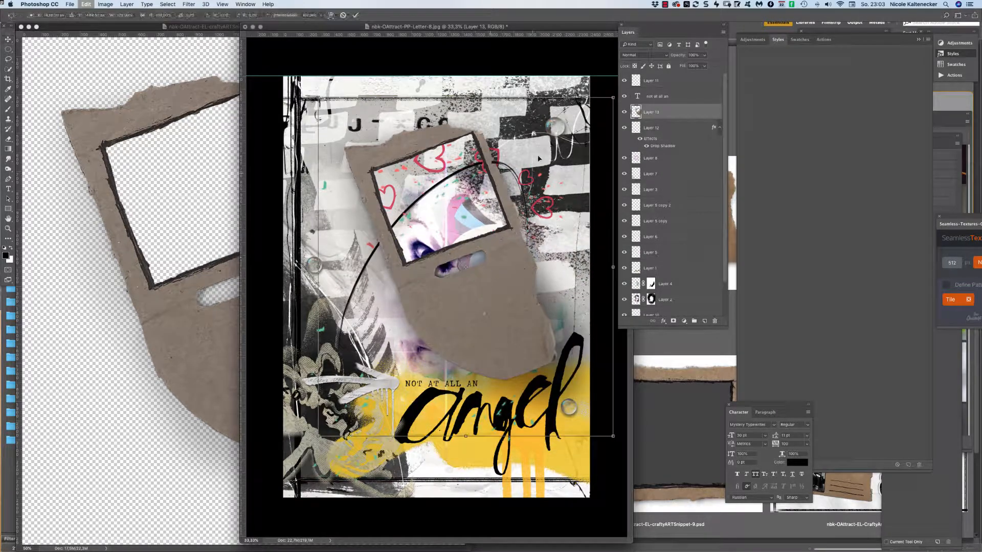
{"action": "key", "text": "super+t"}
{"action": "left_click_drag", "start_coordinate": [614, 96], "coordinate": [440, 297]}
{"action": "left_click_drag", "start_coordinate": [409, 331], "coordinate": [545, 207]}
{"action": "key", "text": "Escape"}
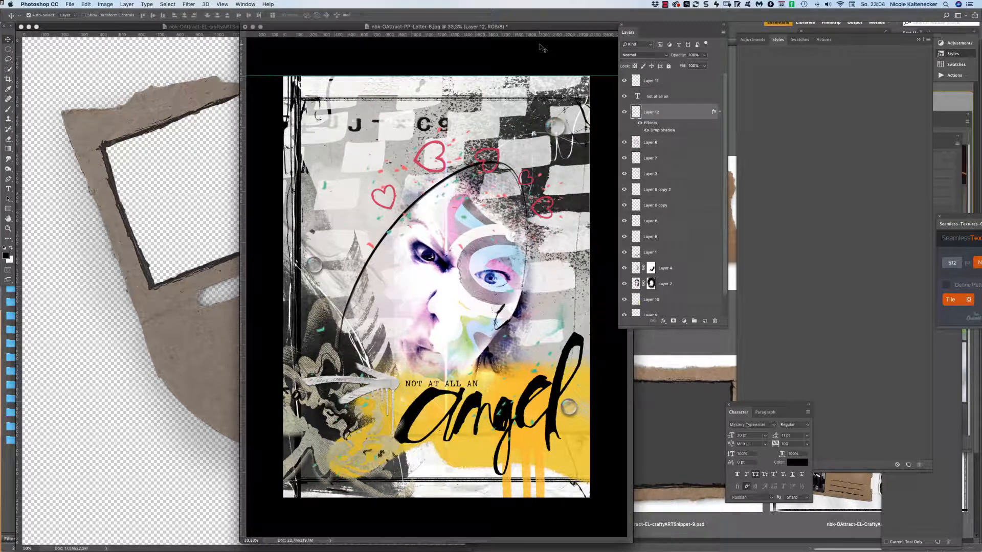
{"action": "key", "text": "super+w"}
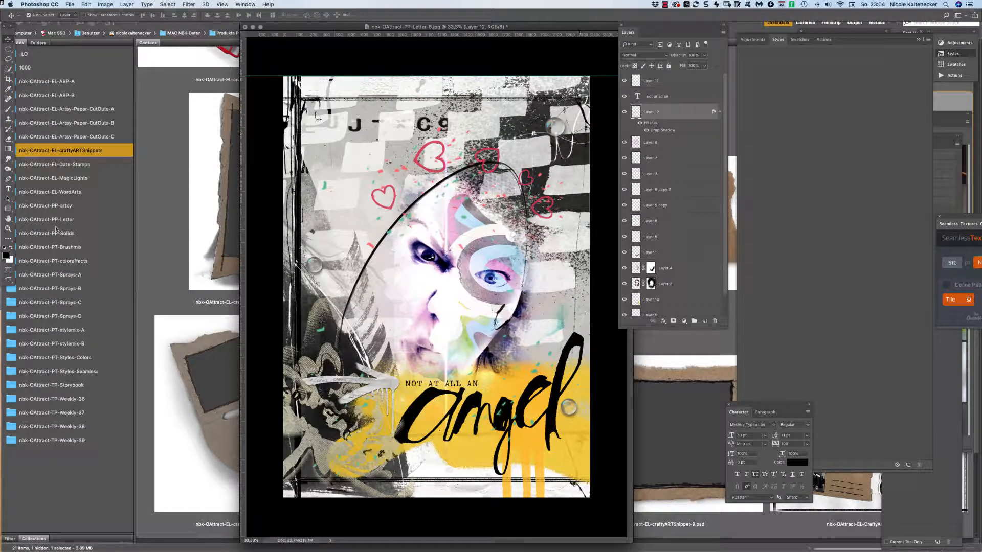
{"action": "left_click", "coordinate": [177, 257]}
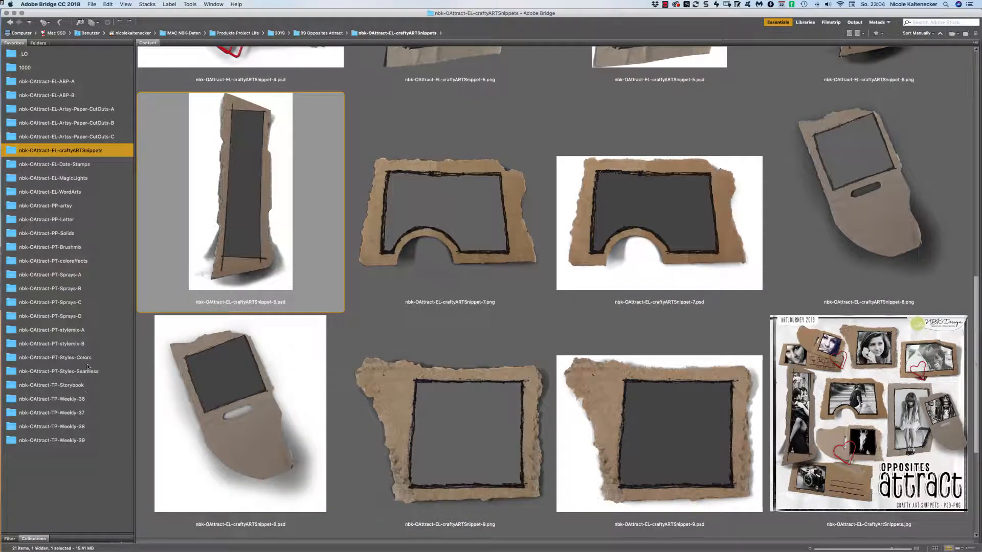
Browse the Sprays folders and open Sprays-B's green Spray2-colored.png in Photoshop.
{"action": "left_click", "coordinate": [82, 317]}
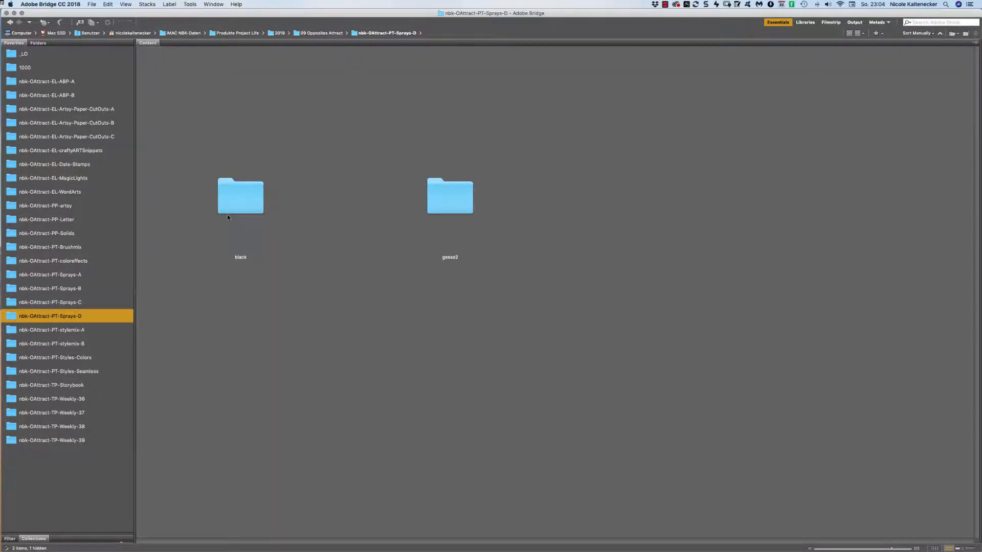
{"action": "left_click", "coordinate": [112, 303]}
{"action": "left_click", "coordinate": [232, 198]}
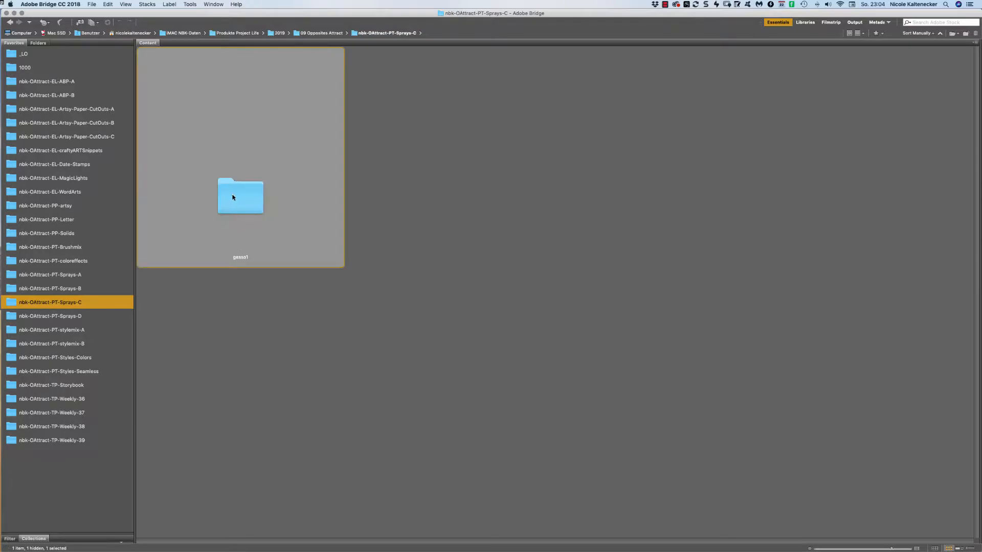
{"action": "left_click", "coordinate": [126, 289]}
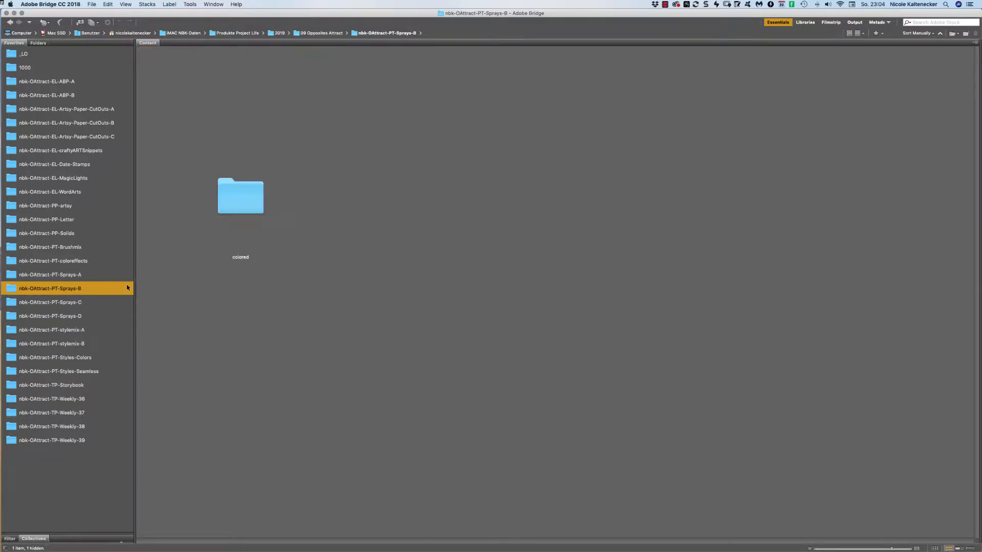
{"action": "double_click", "coordinate": [230, 198]}
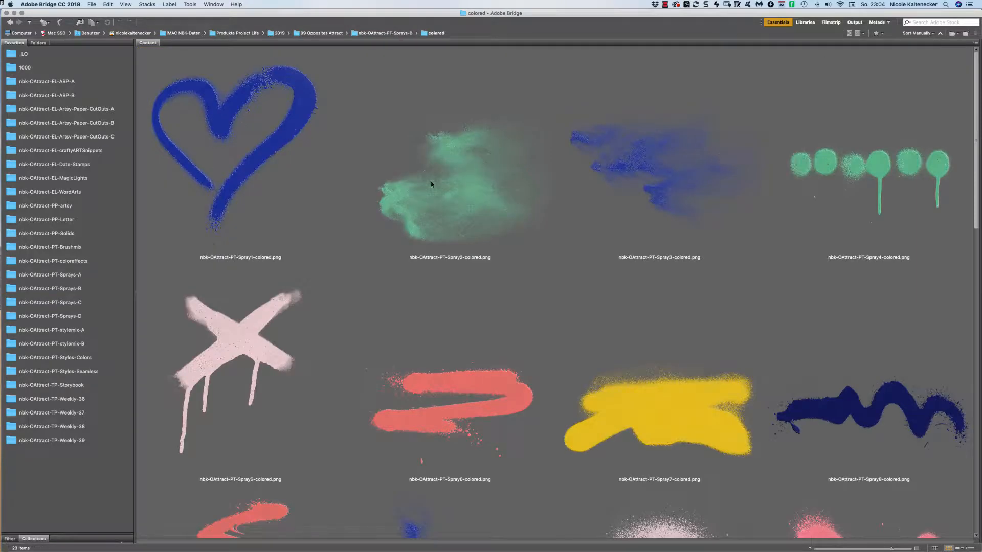
{"action": "left_click", "coordinate": [488, 181]}
{"action": "double_click", "coordinate": [501, 189]}
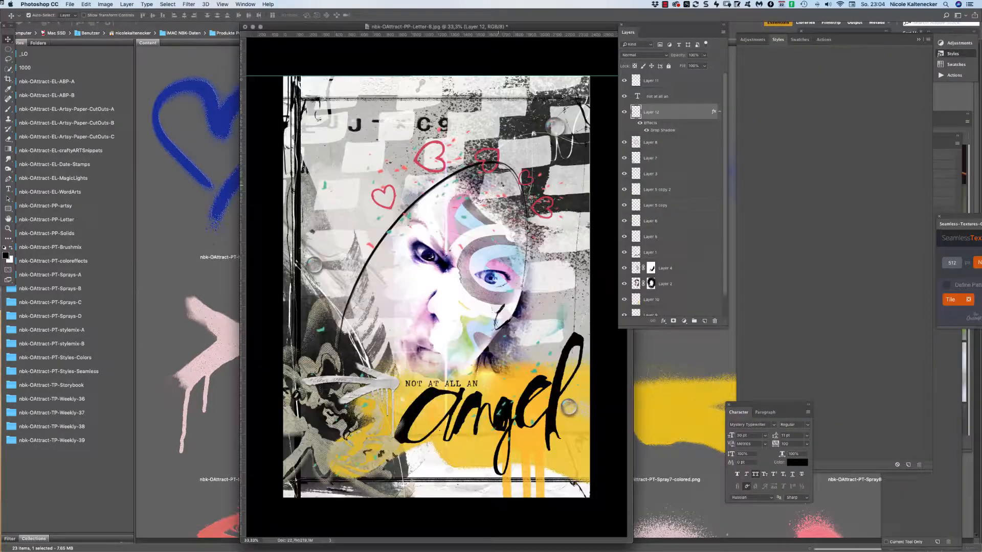
Copy the whole Spray2 image, close its file, and paste it into the collage's lower right.
{"action": "key", "text": "super+a"}
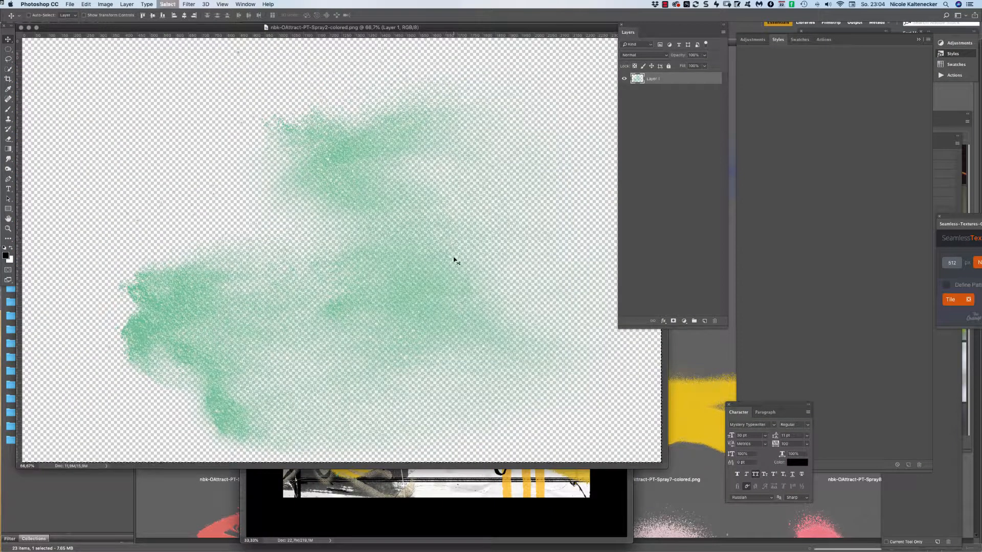
{"action": "key", "text": "super+c"}
{"action": "key", "text": "super+w"}
{"action": "key", "text": "super+v"}
{"action": "left_click_drag", "start_coordinate": [453, 258], "coordinate": [546, 445]}
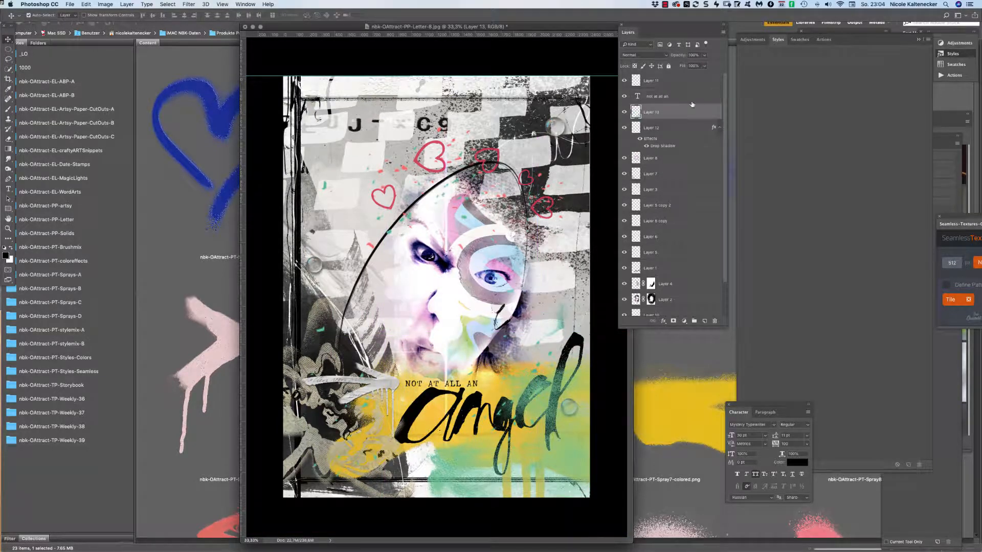
Move Layer 13 below Layer 10 so the spray sits behind the yellow paint.
{"action": "left_click_drag", "start_coordinate": [726, 144], "coordinate": [723, 183]}
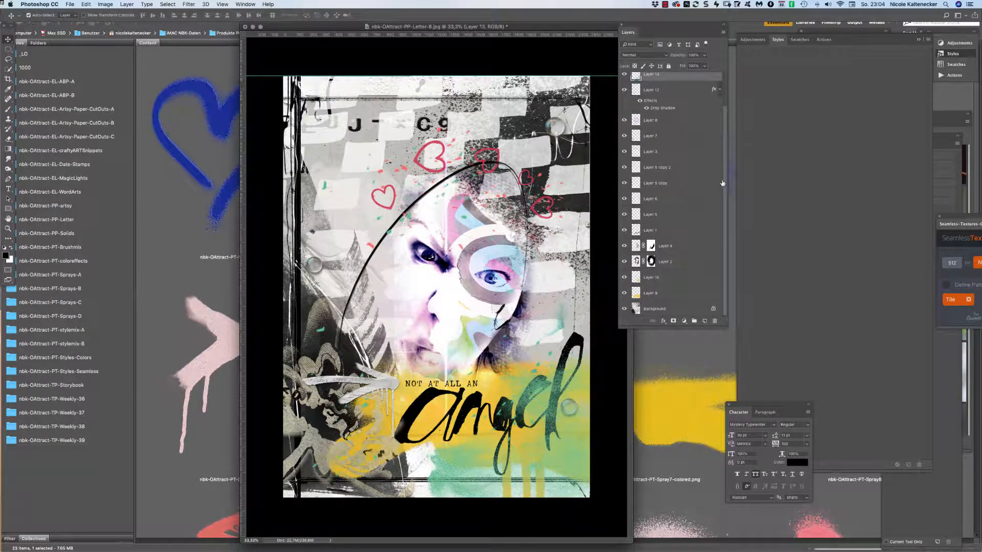
{"action": "left_click_drag", "start_coordinate": [690, 76], "coordinate": [680, 285]}
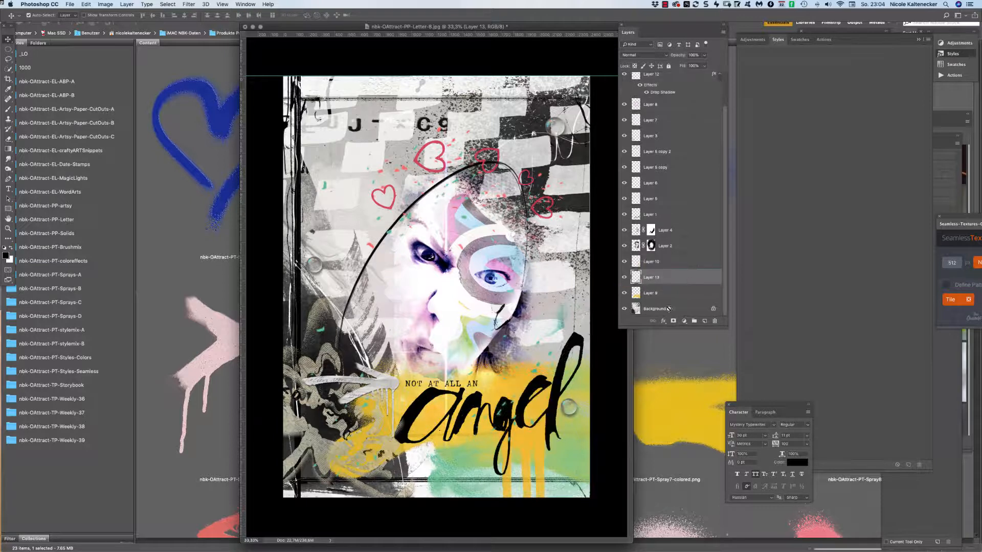
{"action": "left_click_drag", "start_coordinate": [492, 468], "coordinate": [450, 433]}
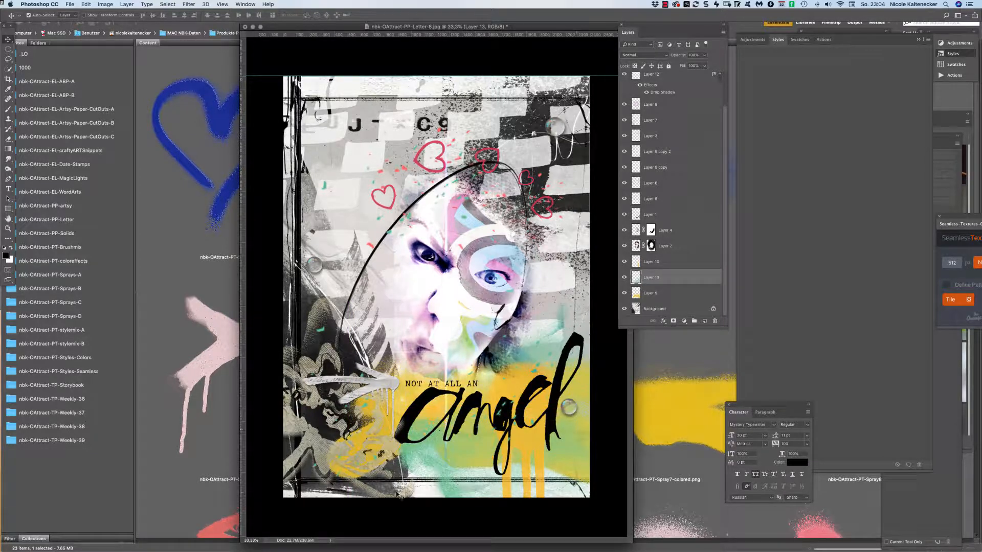
Open the green dripping-dots Spray4-colored.png and drag it into the letter collage.
{"action": "left_click", "coordinate": [194, 241]}
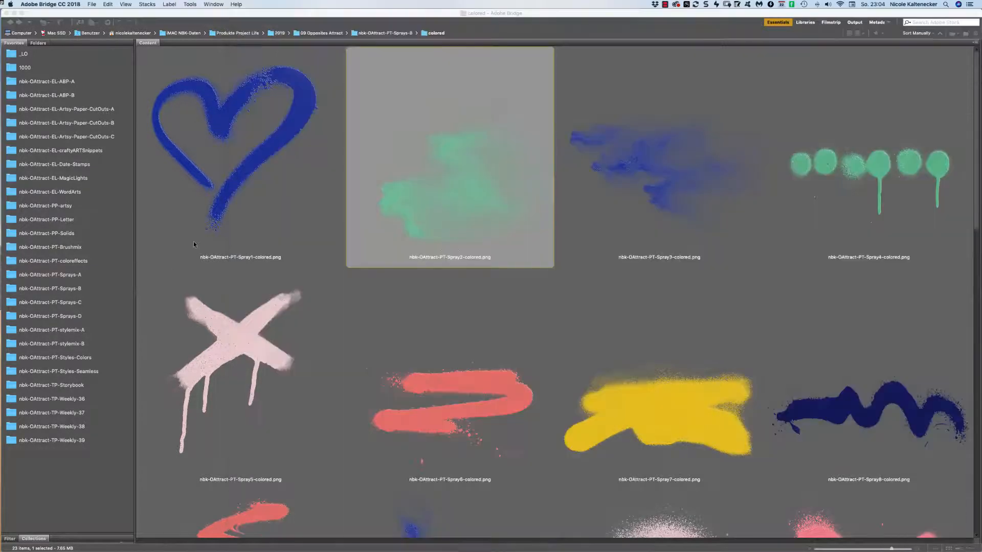
{"action": "left_click", "coordinate": [869, 177]}
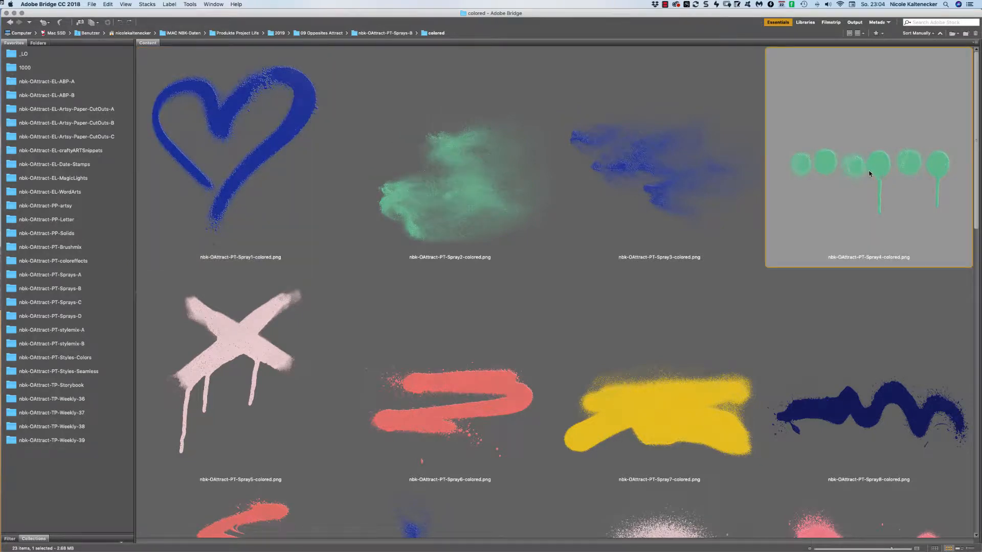
{"action": "double_click", "coordinate": [870, 173]}
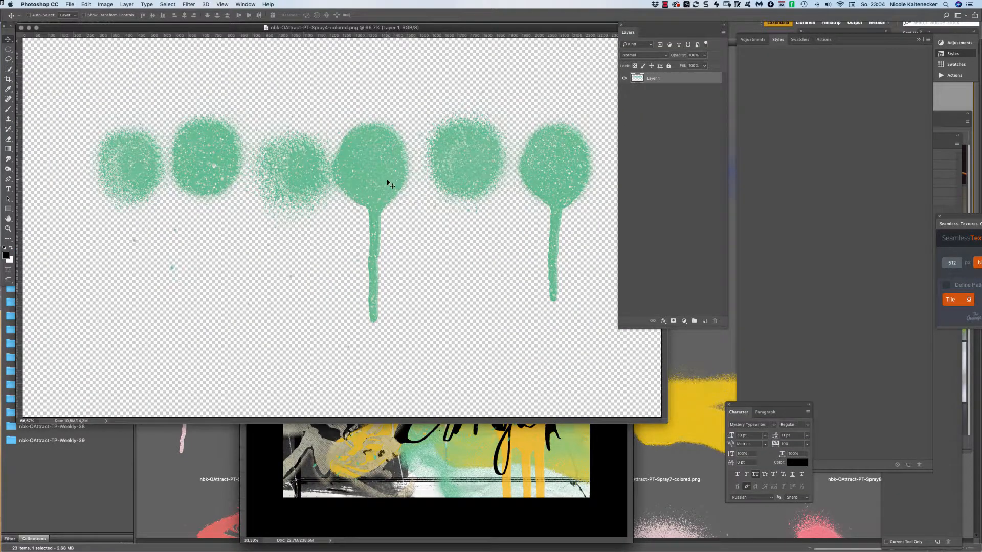
{"action": "mouse_move", "coordinate": [391, 185]}
{"action": "left_mouse_down"}
{"action": "mouse_move", "coordinate": [420, 393]}
{"action": "mouse_move", "coordinate": [464, 444]}
{"action": "left_mouse_up"}
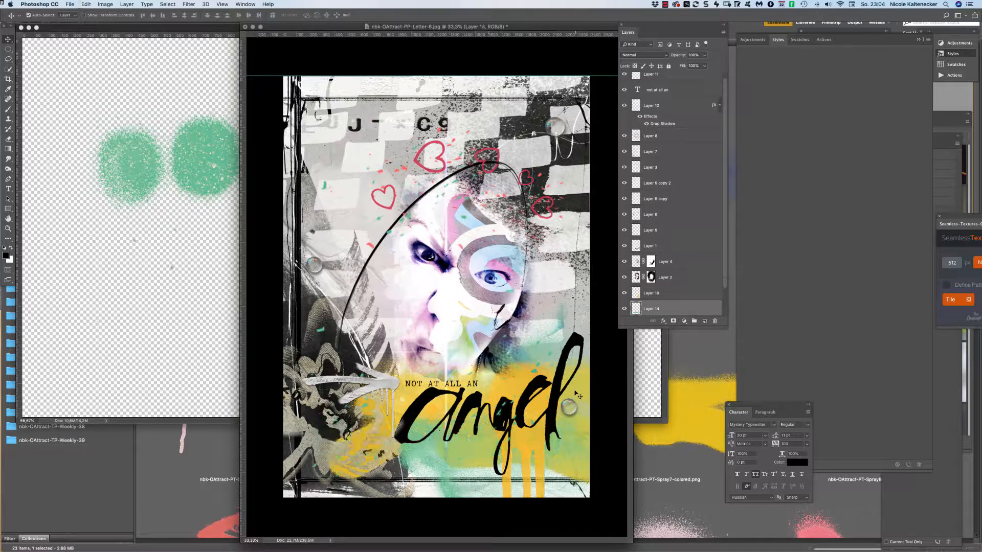
Scale the dots to about 45%, place them under 'angel', and close the Spray4 source file.
{"action": "key", "text": "super+t"}
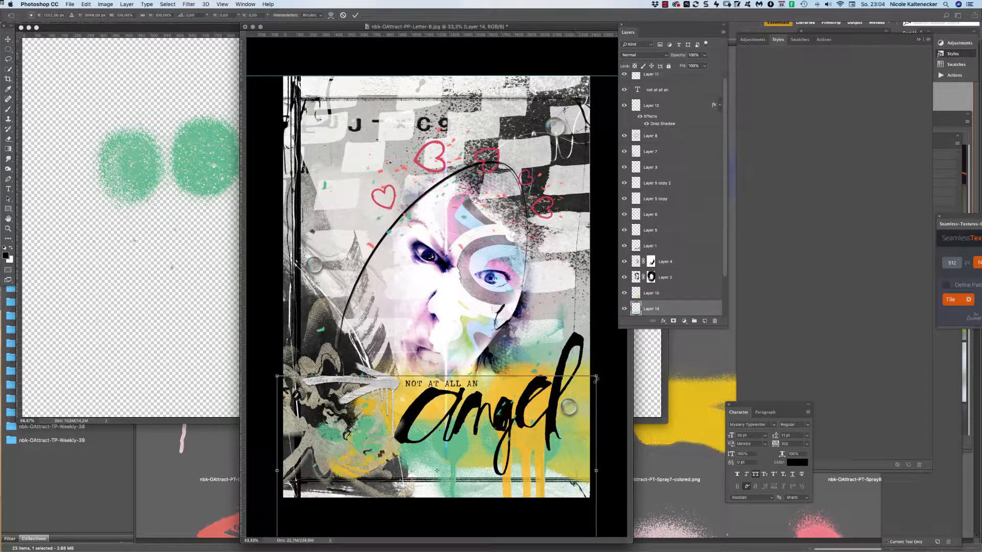
{"action": "left_click_drag", "start_coordinate": [597, 377], "coordinate": [384, 418]}
{"action": "left_click_drag", "start_coordinate": [399, 499], "coordinate": [473, 452]}
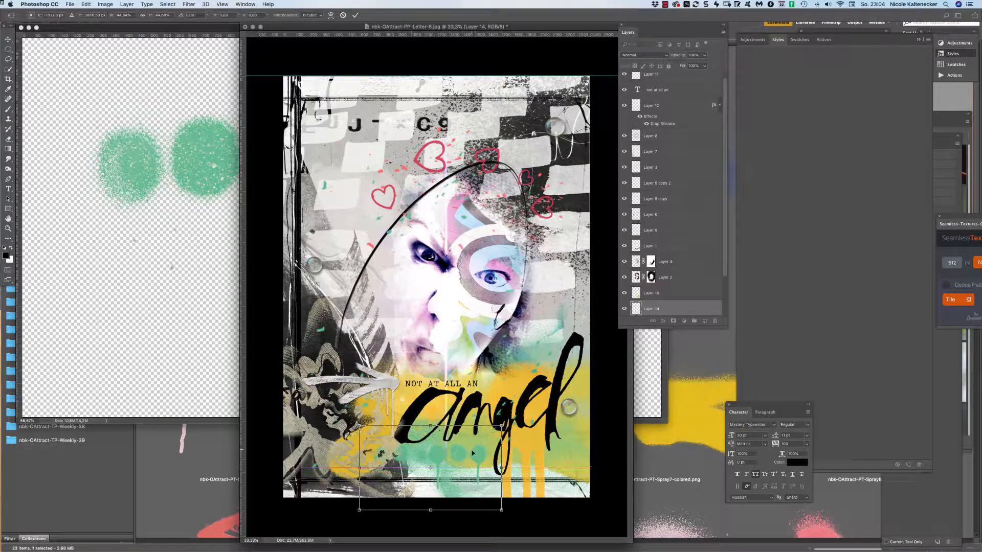
{"action": "key", "text": "Return"}
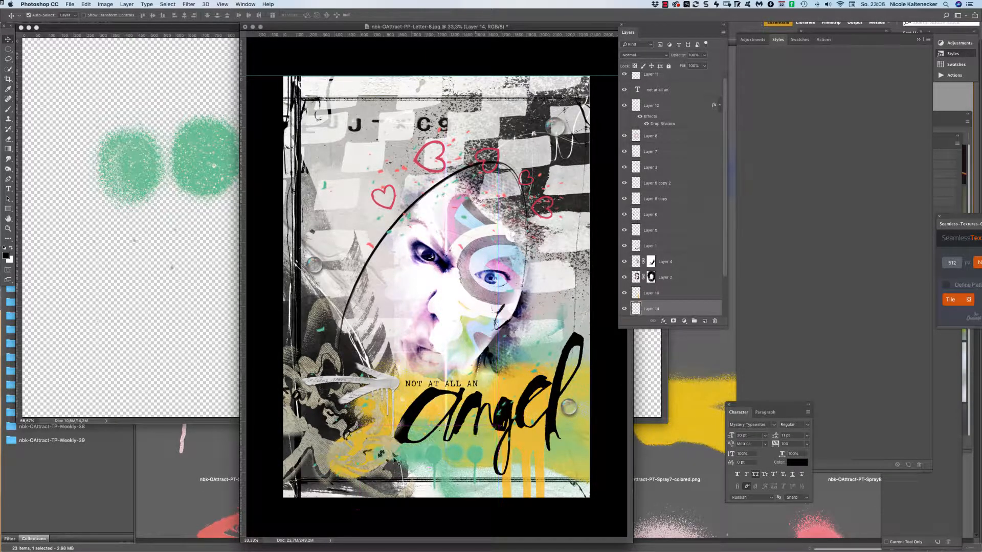
{"action": "left_click", "coordinate": [194, 248]}
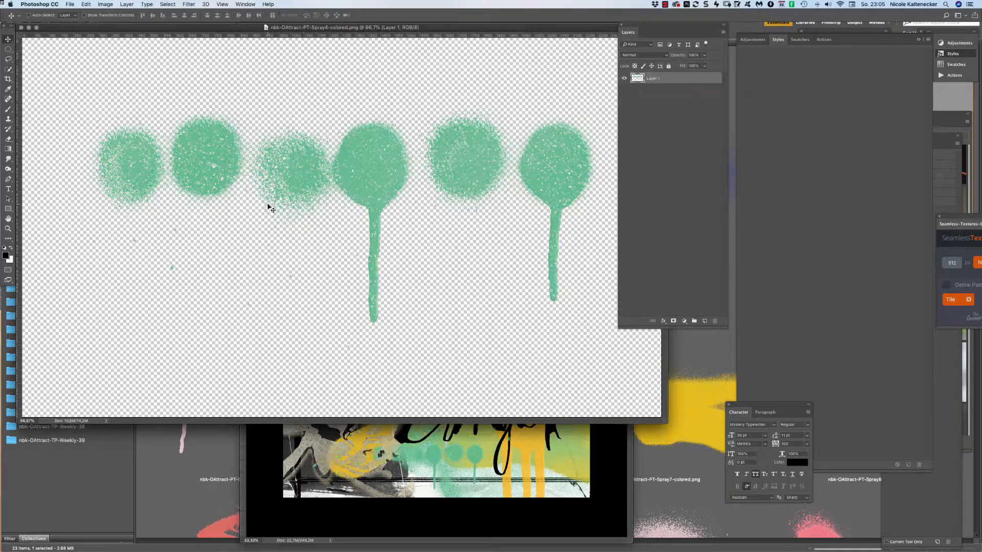
{"action": "key", "text": "super+w"}
{"action": "left_click", "coordinate": [159, 251]}
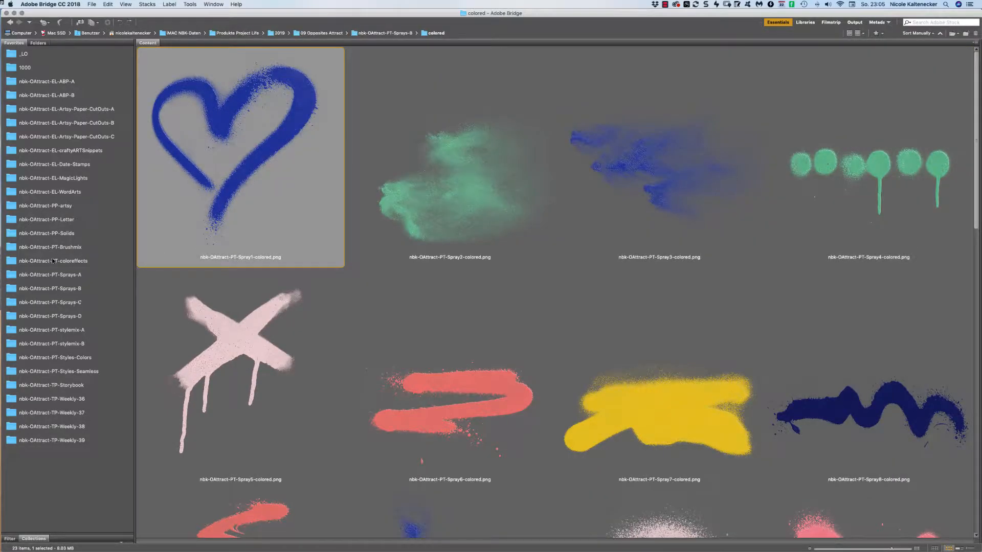
Load nbk-OAttract-PT-spraypaint.asl from the Sprays-A folder into Photoshop's Styles panel.
{"action": "left_click", "coordinate": [82, 275]}
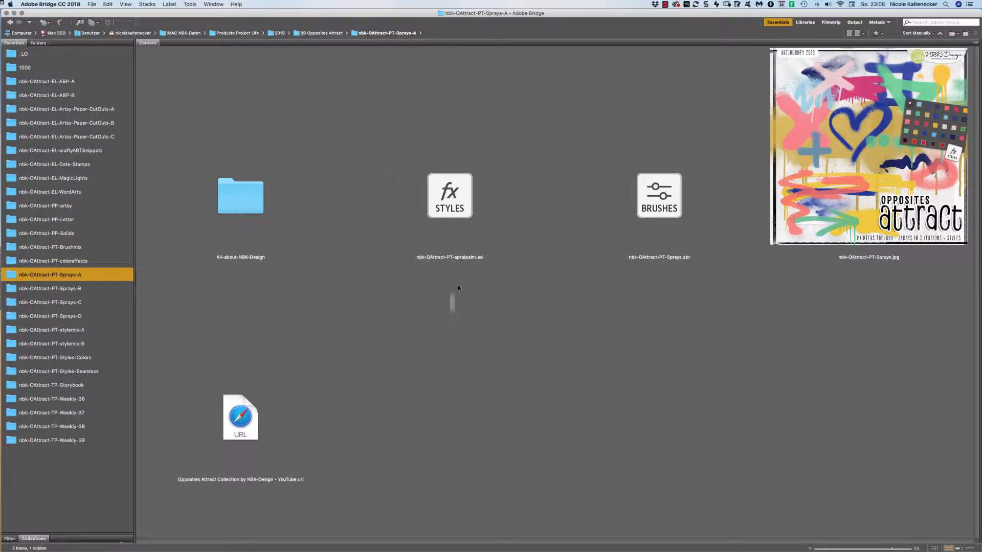
{"action": "left_click", "coordinate": [487, 197]}
{"action": "double_click", "coordinate": [460, 195]}
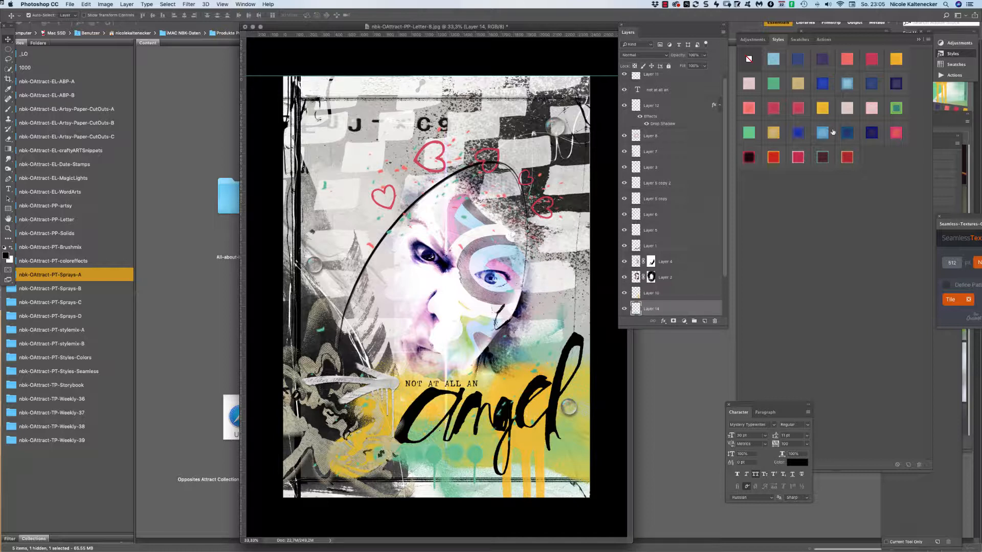
Try various spray-paint styles on the dots layer, settling on hot pink.
{"action": "left_click", "coordinate": [897, 109]}
{"action": "left_click", "coordinate": [898, 131]}
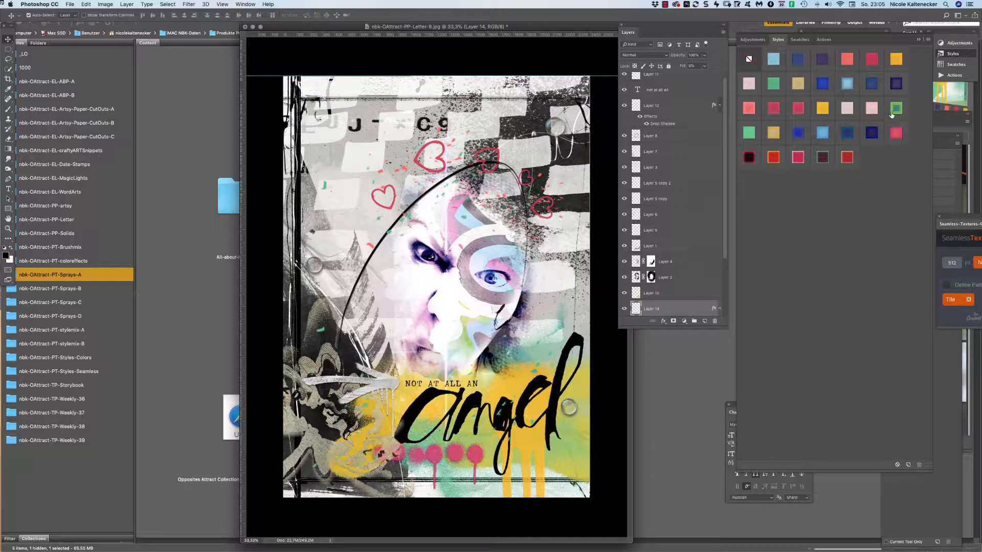
{"action": "left_click", "coordinate": [897, 108]}
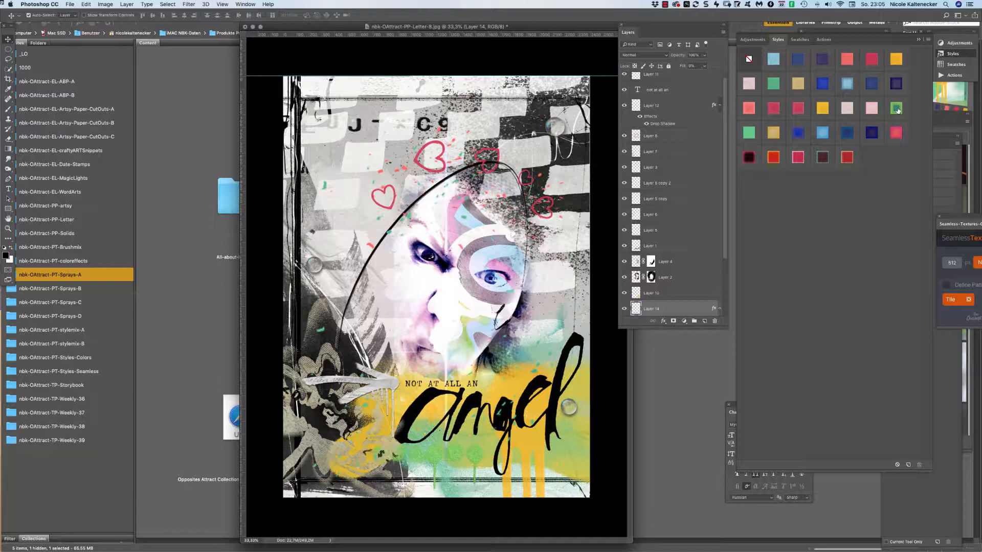
{"action": "left_click", "coordinate": [872, 105]}
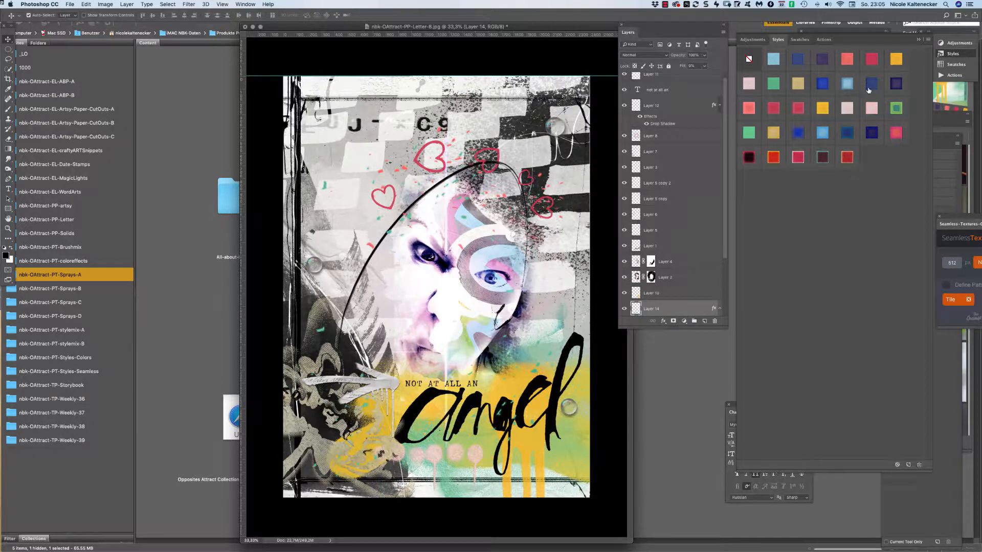
{"action": "left_click", "coordinate": [870, 84]}
{"action": "left_click", "coordinate": [824, 108]}
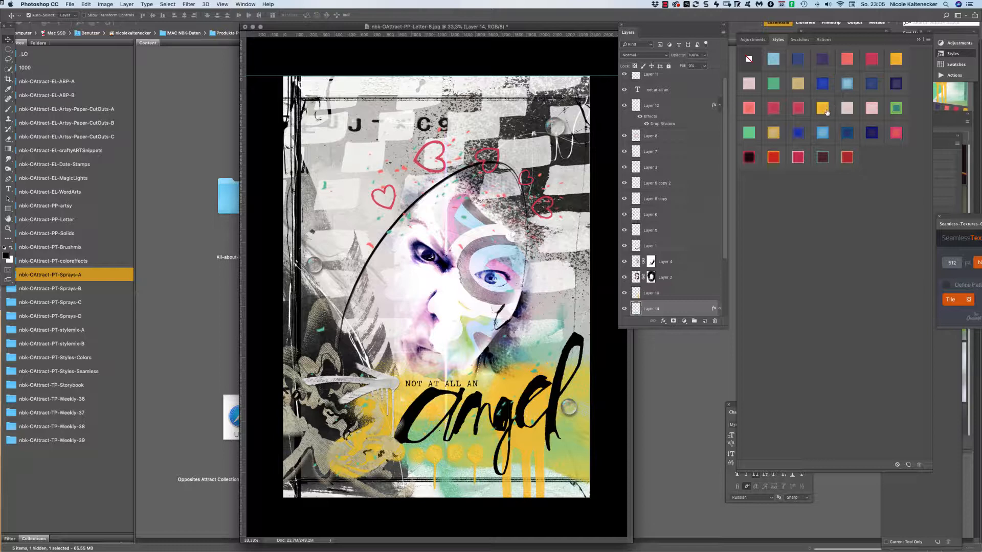
{"action": "left_click", "coordinate": [752, 109]}
{"action": "left_click", "coordinate": [750, 134]}
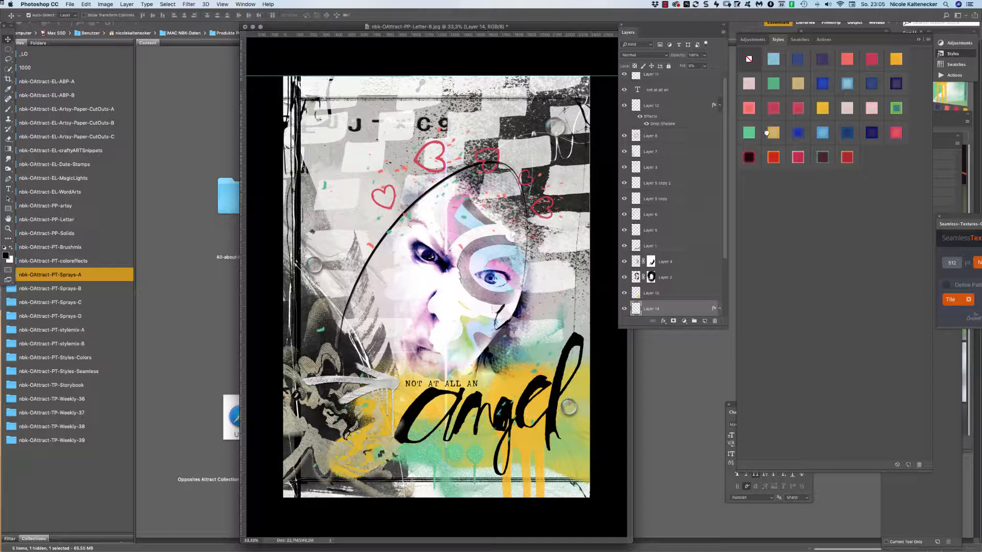
{"action": "left_click", "coordinate": [774, 159]}
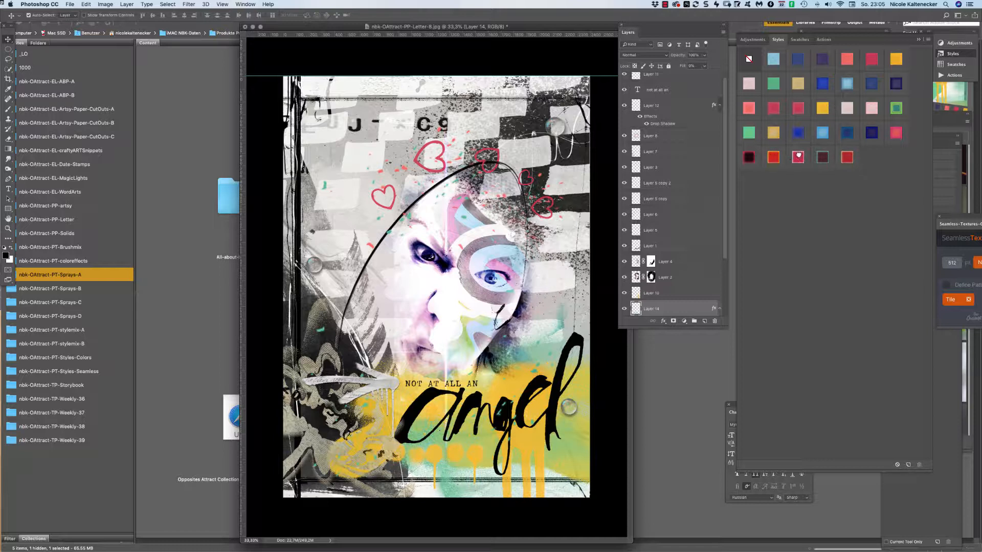
{"action": "left_click", "coordinate": [799, 156]}
{"action": "left_click", "coordinate": [828, 157]}
{"action": "left_click", "coordinate": [847, 157]}
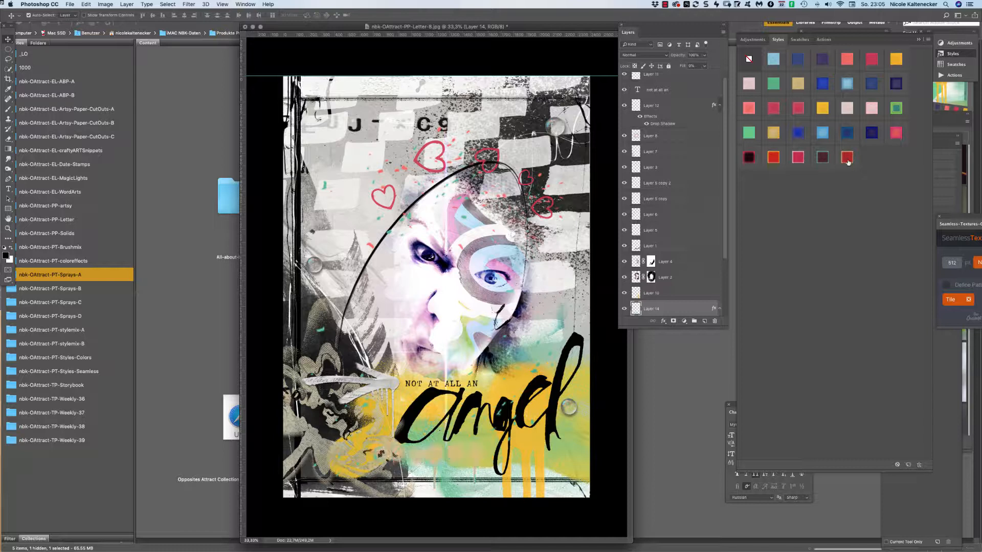
{"action": "left_click", "coordinate": [895, 129]}
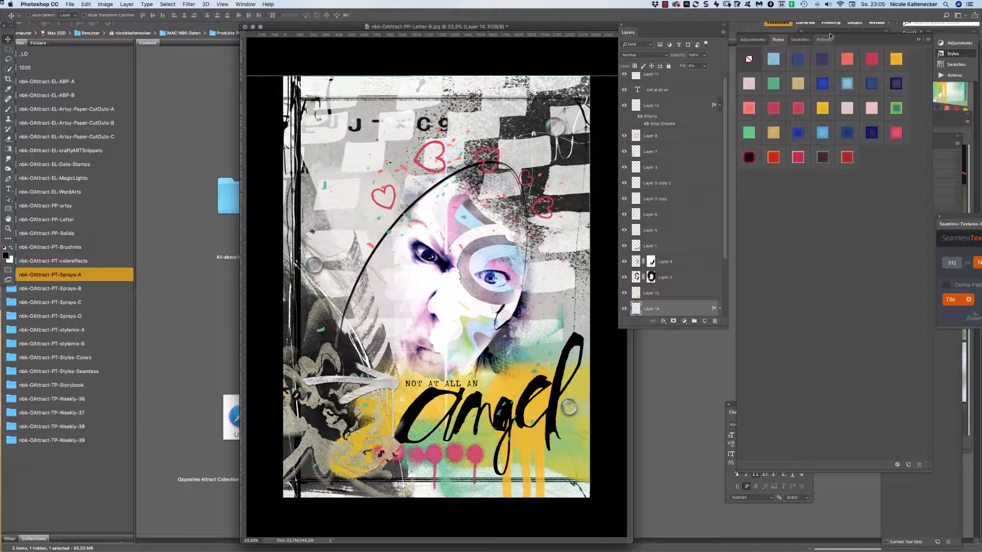
Bring the dots layer to the top, lasso one dot onto its own layer, and style it blue.
{"action": "key", "text": "super+shift+bracketright"}
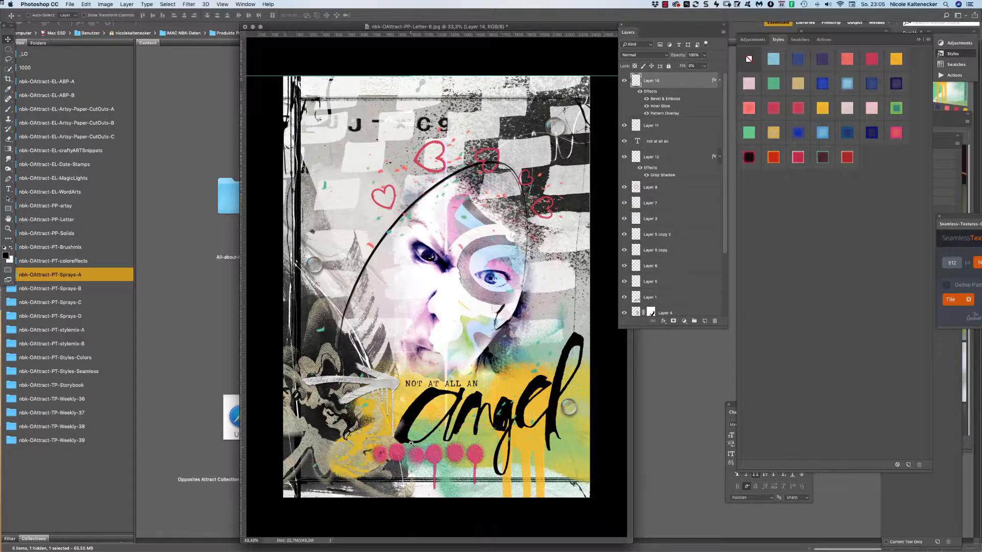
{"action": "mouse_move", "coordinate": [411, 446]}
{"action": "left_mouse_down"}
{"action": "mouse_move", "coordinate": [462, 369]}
{"action": "mouse_move", "coordinate": [417, 450]}
{"action": "left_mouse_up"}
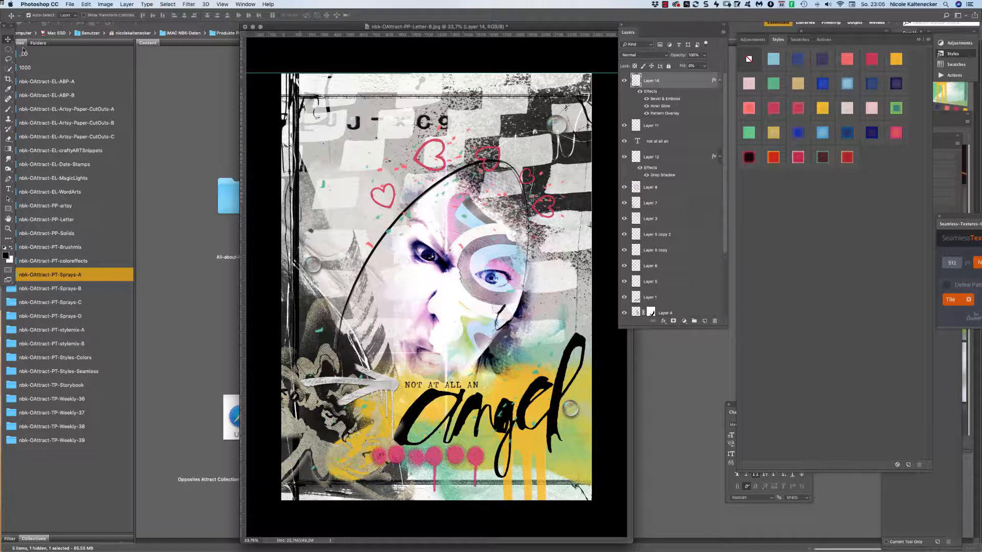
{"action": "left_click", "coordinate": [8, 59]}
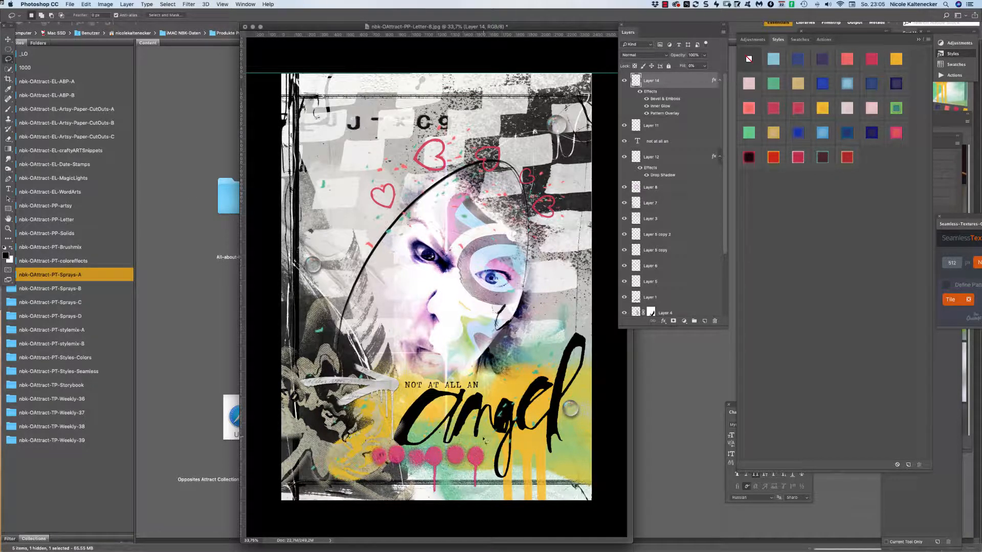
{"action": "mouse_move", "coordinate": [484, 441]}
{"action": "left_mouse_down"}
{"action": "mouse_move", "coordinate": [472, 438]}
{"action": "mouse_move", "coordinate": [467, 453]}
{"action": "mouse_move", "coordinate": [507, 491]}
{"action": "mouse_move", "coordinate": [512, 427]}
{"action": "left_mouse_up"}
{"action": "key", "text": "ctrl+j"}
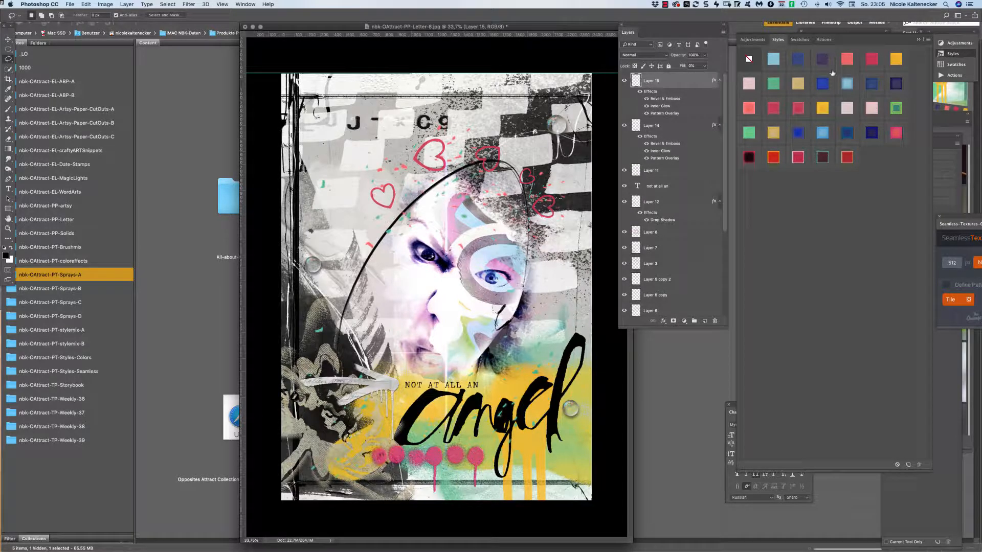
{"action": "left_click", "coordinate": [824, 83]}
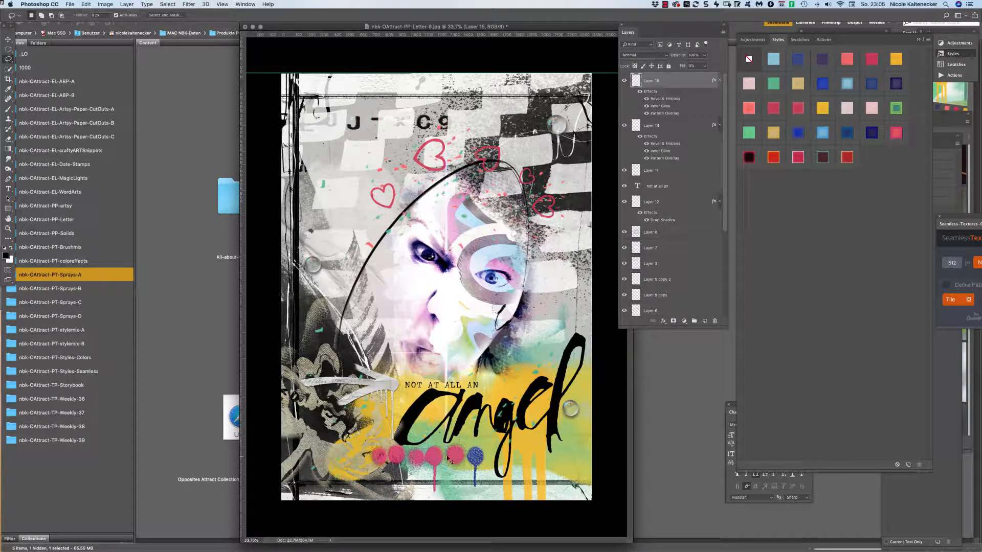
Copy another dot onto a new layer, then delete and restore the original dots layer.
{"action": "left_click", "coordinate": [435, 457], "text": "ctrl"}
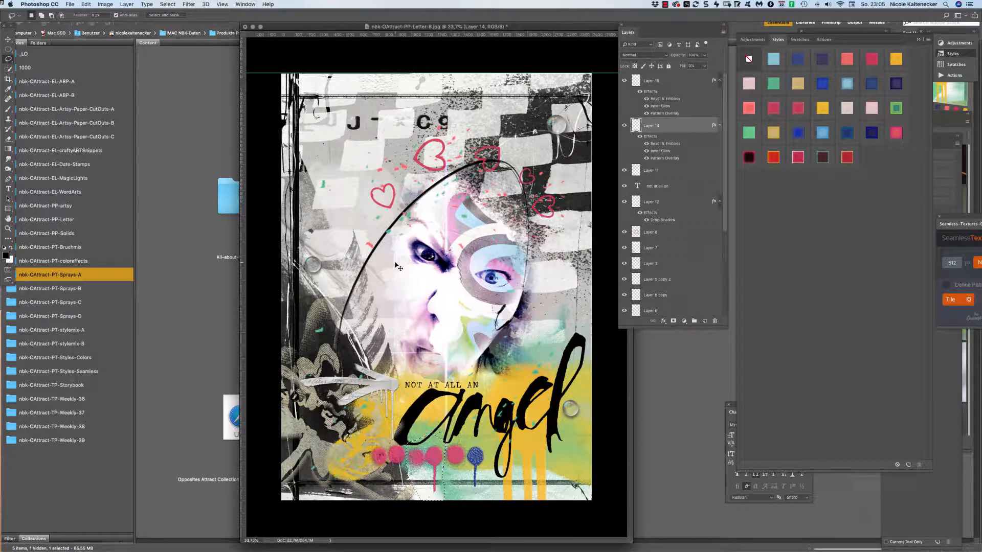
{"action": "key", "text": "ctrl+j"}
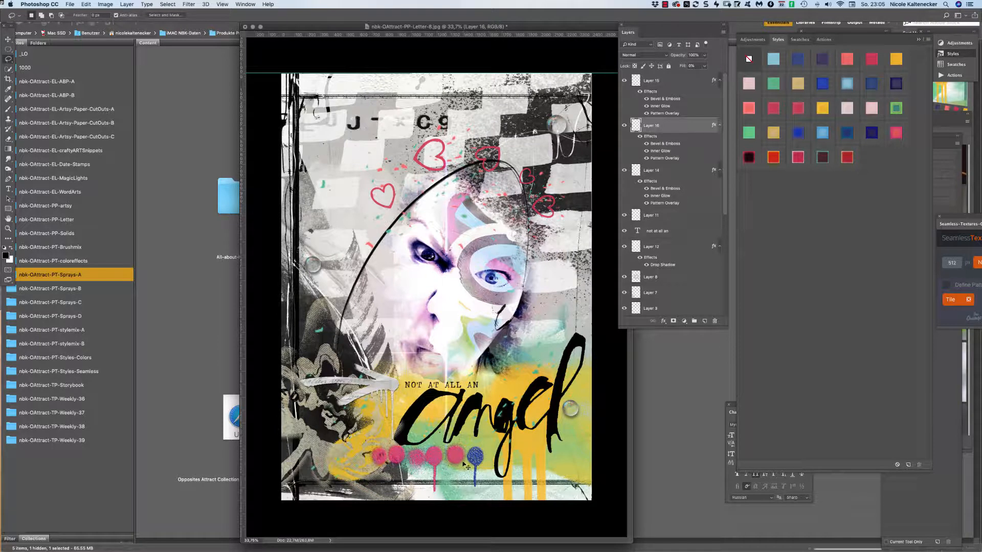
{"action": "key", "text": "alt+bracketleft"}
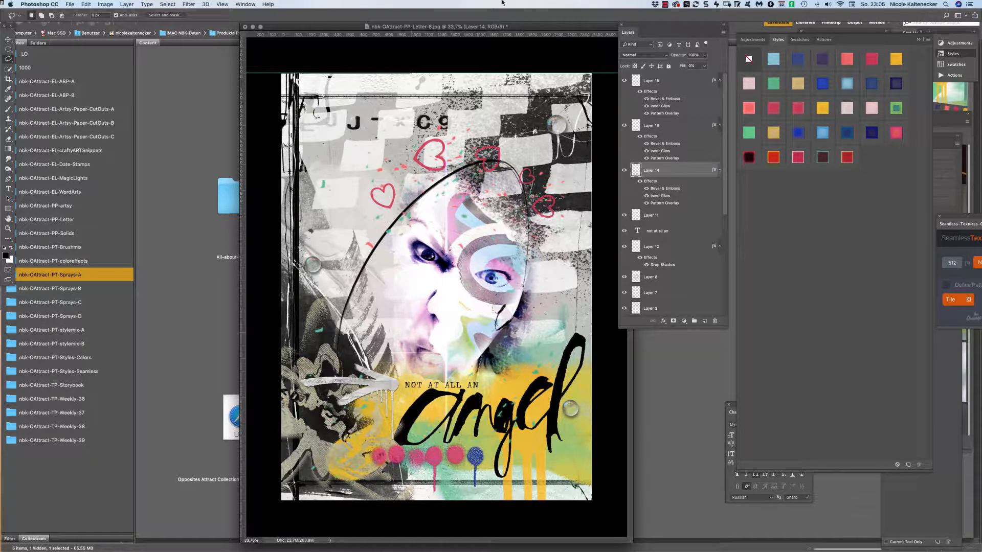
{"action": "key", "text": "Delete"}
{"action": "key", "text": "ctrl+z"}
Give the Layer 16 dot a blue spray-paint style.
{"action": "left_click", "coordinate": [9, 39]}
{"action": "left_click", "coordinate": [432, 465]}
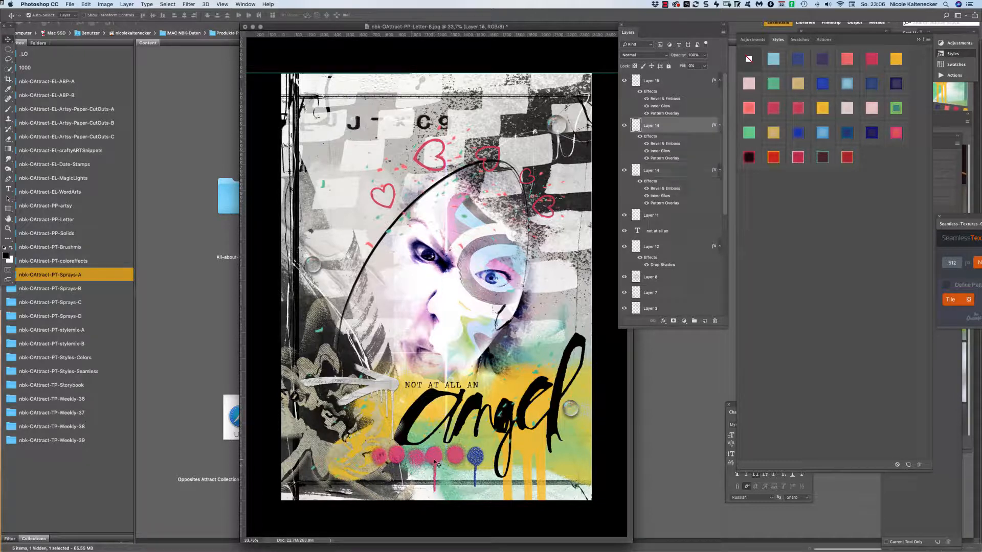
{"action": "left_click", "coordinate": [848, 63]}
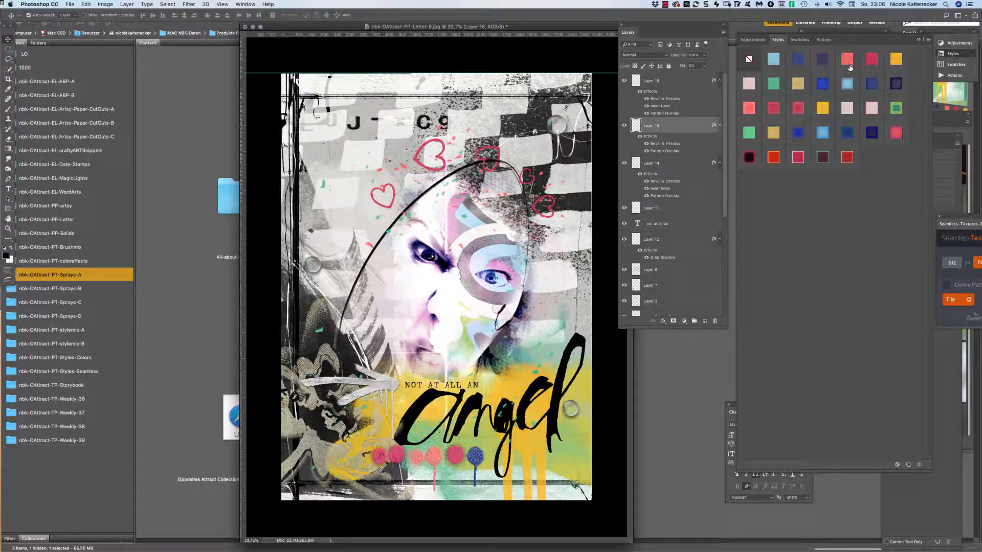
{"action": "left_click", "coordinate": [896, 83]}
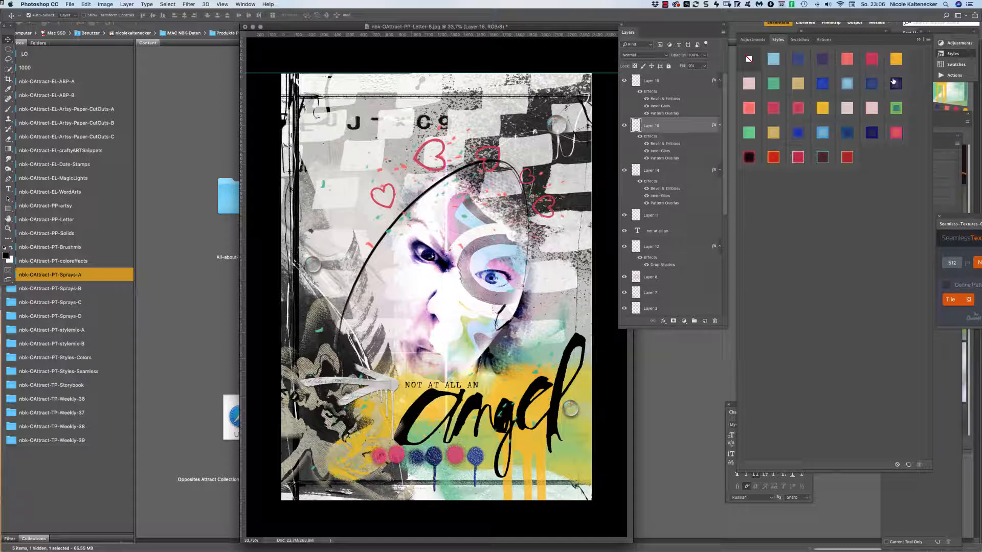
{"action": "left_click", "coordinate": [823, 84]}
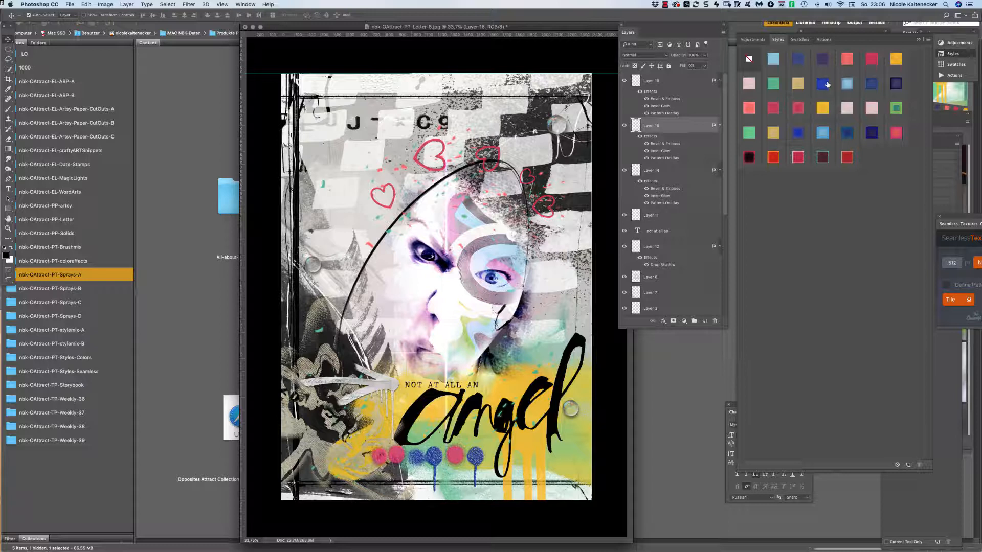
Cycle the Layer 15 dot through pink, yellow and green, and turn the pink dots green.
{"action": "key", "text": "alt+bracketright"}
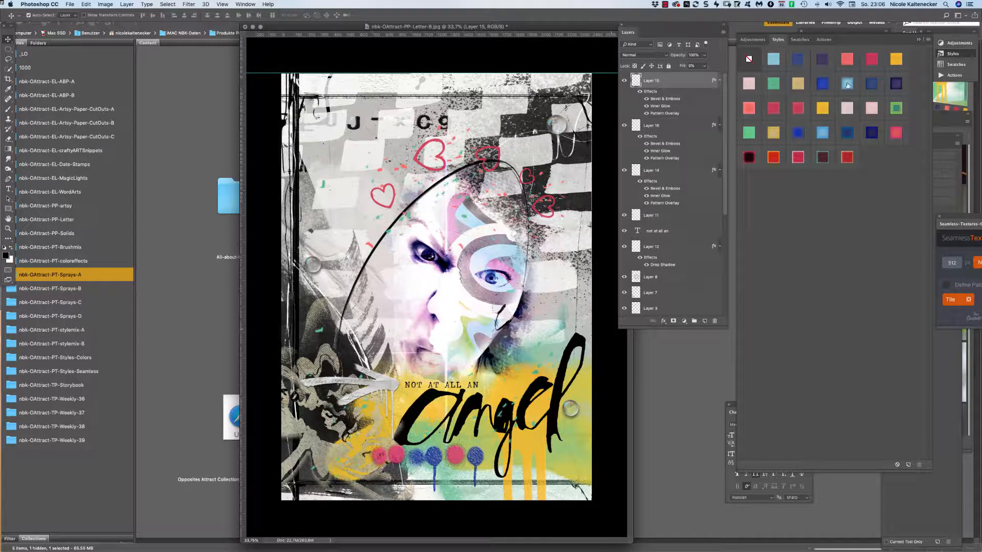
{"action": "left_click", "coordinate": [752, 108]}
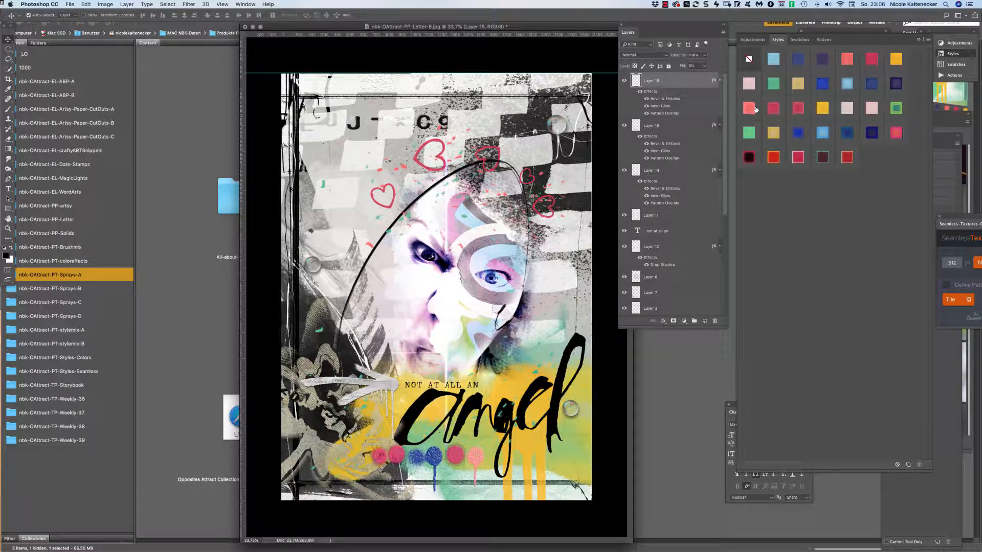
{"action": "left_click", "coordinate": [826, 109]}
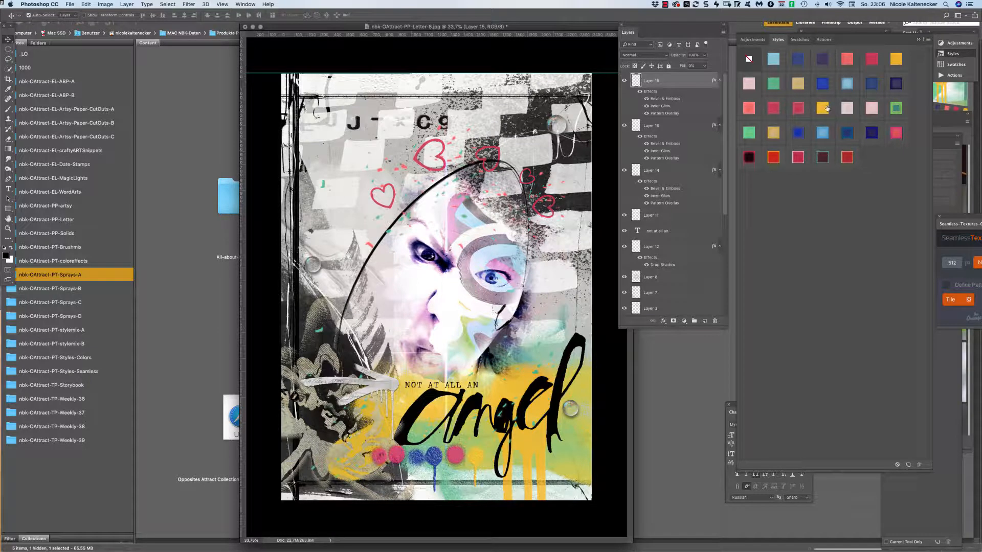
{"action": "left_click", "coordinate": [900, 109]}
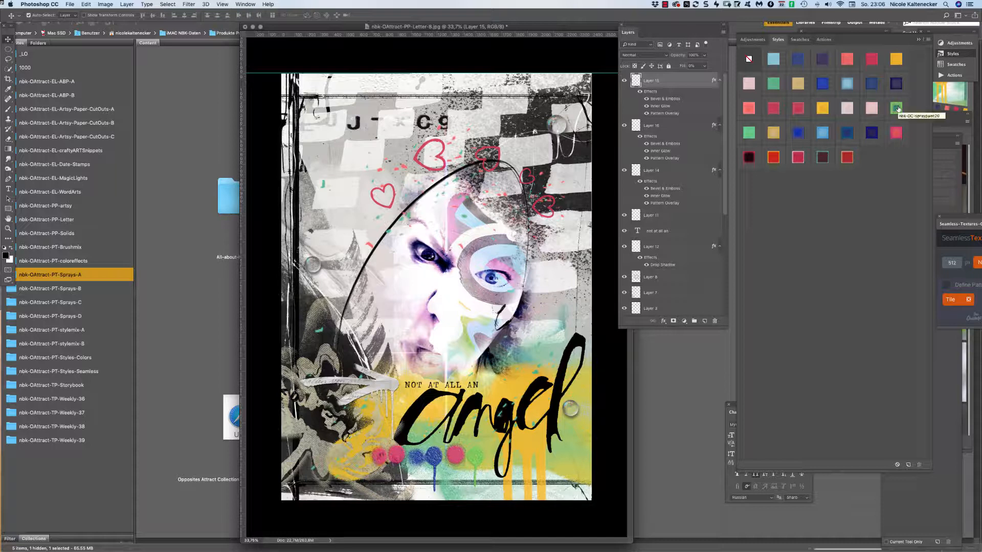
{"action": "left_click", "coordinate": [386, 455]}
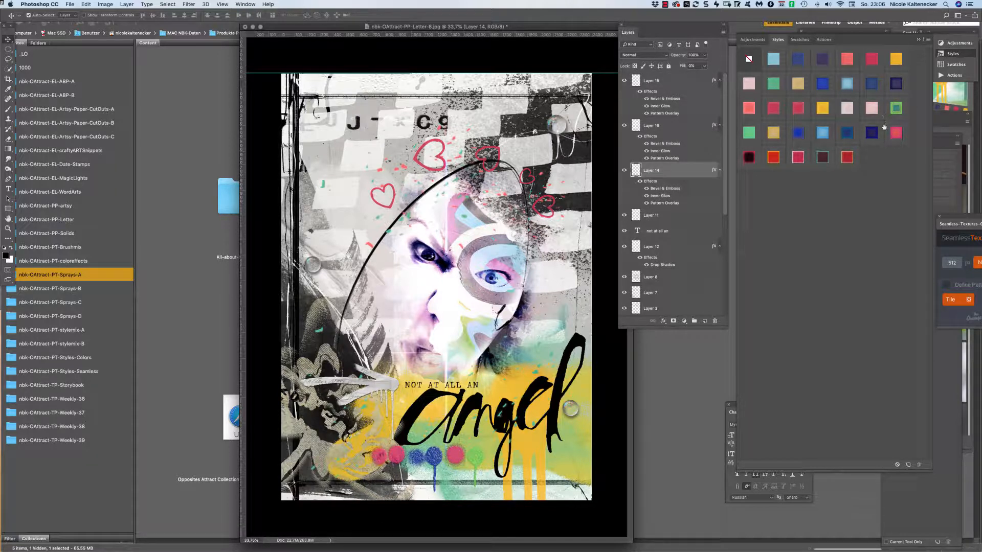
{"action": "left_click", "coordinate": [895, 107]}
Turn the rightmost dot pink-red and select the Layer 14 dots.
{"action": "left_click", "coordinate": [477, 457]}
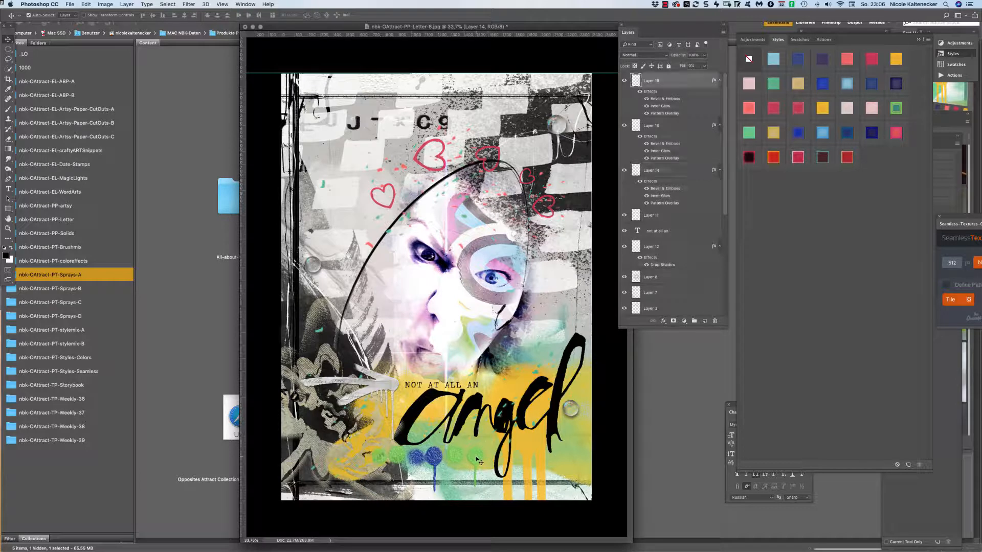
{"action": "left_click", "coordinate": [896, 132]}
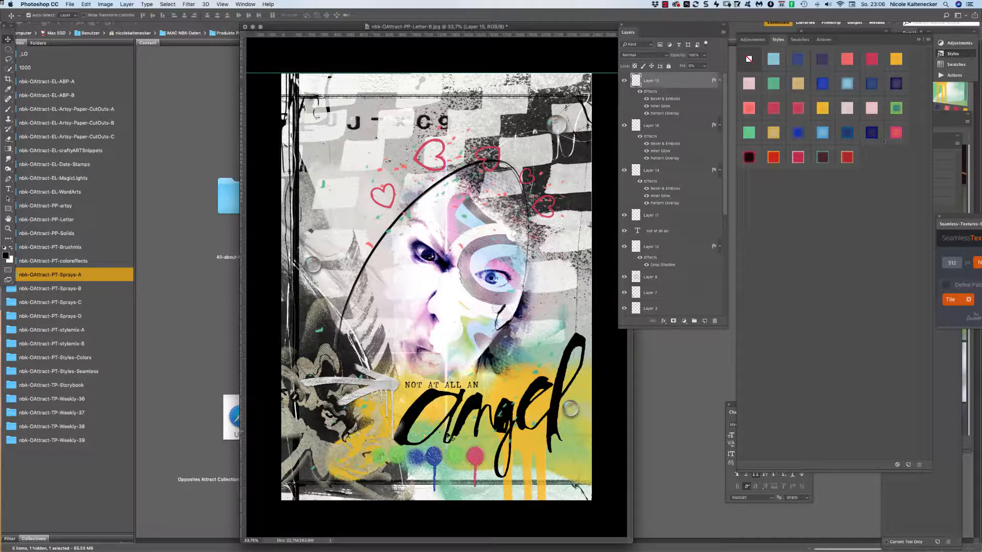
{"action": "left_click", "coordinate": [453, 463]}
{"action": "left_click", "coordinate": [8, 59]}
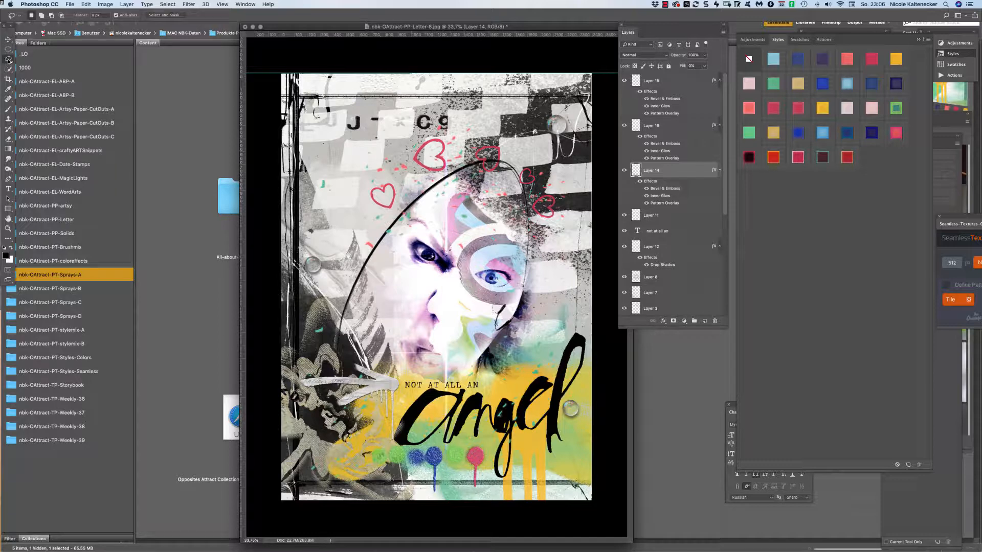
Lasso the pink dot onto a new layer and try blue, tan, yellow and green styles on it.
{"action": "mouse_move", "coordinate": [443, 456]}
{"action": "left_mouse_down"}
{"action": "mouse_move", "coordinate": [446, 491]}
{"action": "mouse_move", "coordinate": [480, 489]}
{"action": "mouse_move", "coordinate": [460, 437]}
{"action": "left_mouse_up"}
{"action": "key", "text": "ctrl+j"}
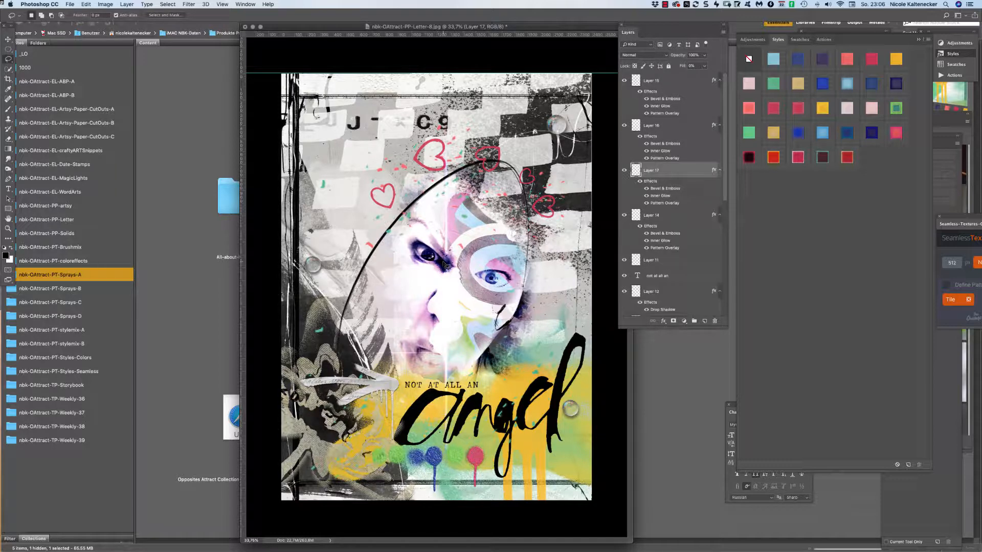
{"action": "left_click", "coordinate": [823, 133]}
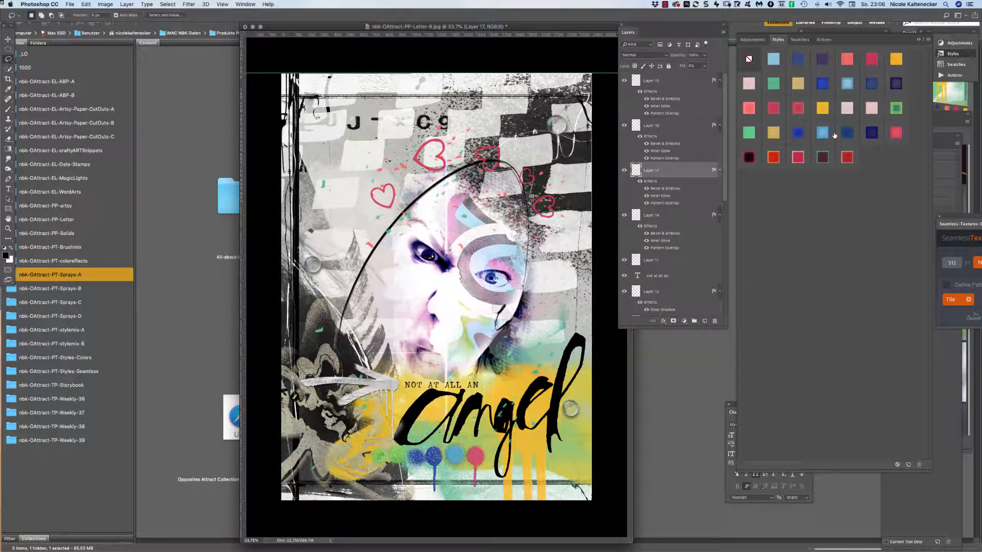
{"action": "left_click", "coordinate": [847, 85]}
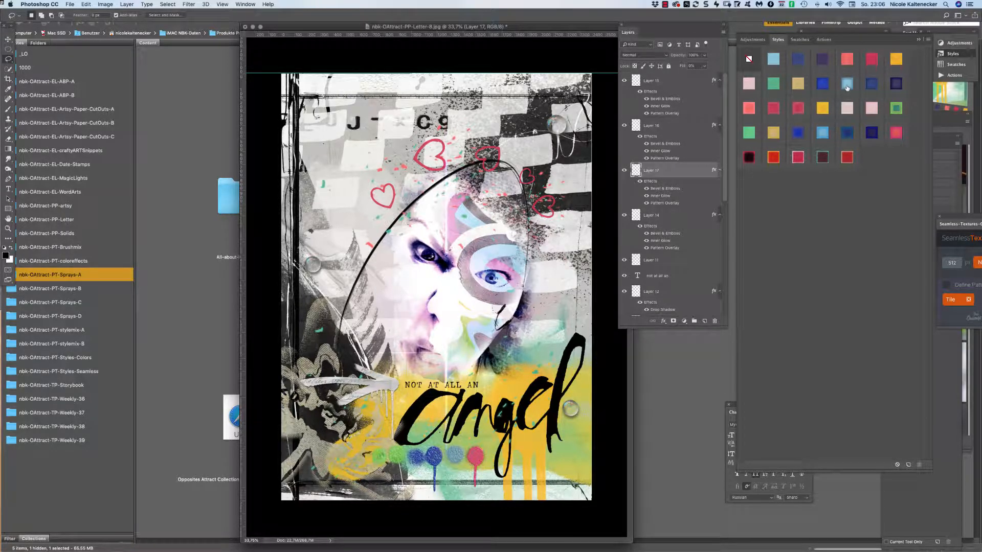
{"action": "left_click", "coordinate": [798, 85]}
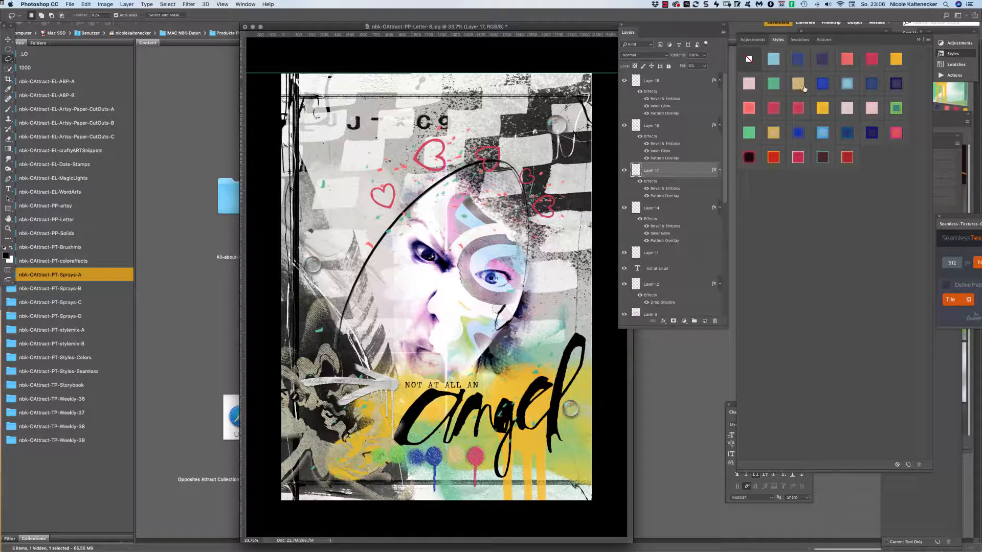
{"action": "left_click", "coordinate": [822, 85]}
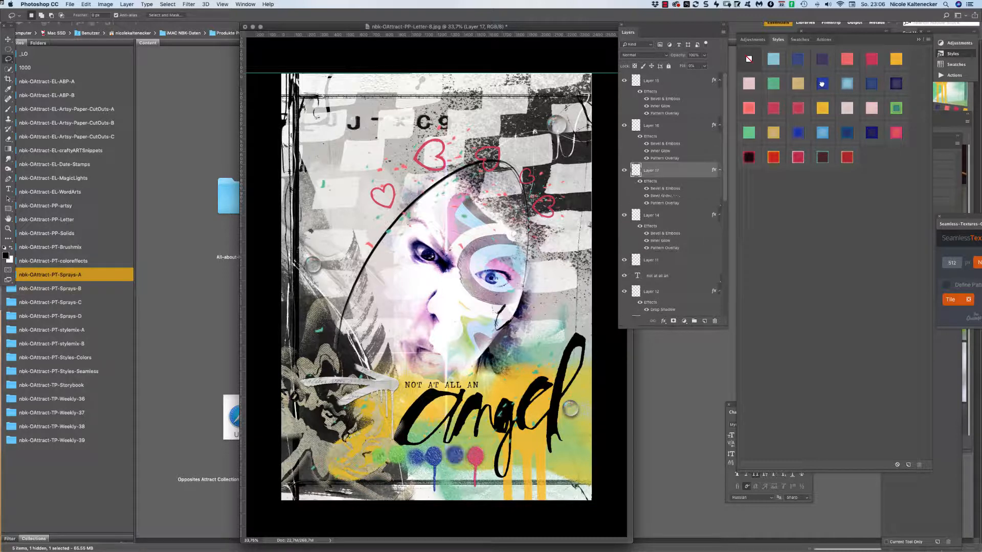
{"action": "left_click", "coordinate": [821, 107]}
{"action": "left_click", "coordinate": [749, 132]}
{"action": "left_click", "coordinate": [894, 83]}
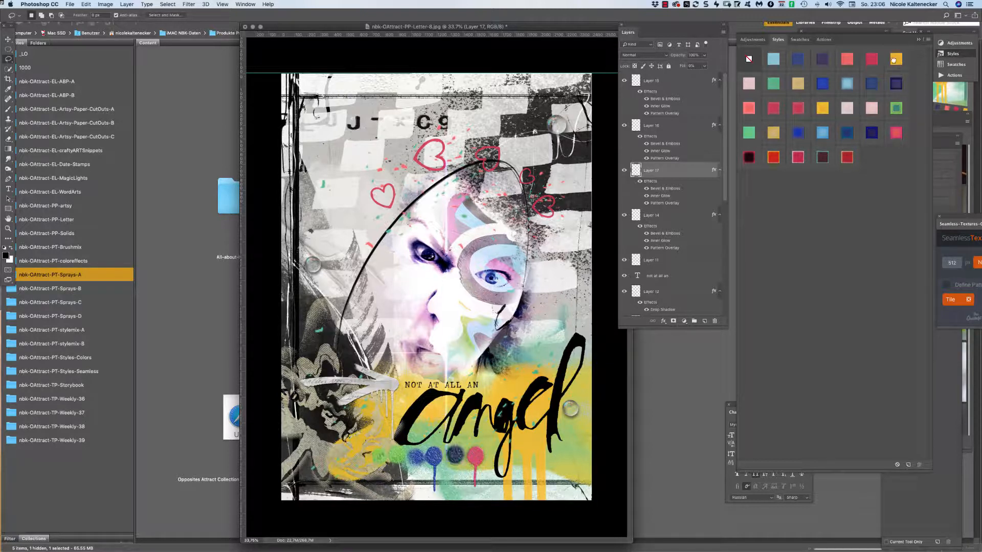
{"action": "left_click", "coordinate": [894, 60]}
Try red, salmon and blue styles on the copied dot, settling on light pink.
{"action": "left_click", "coordinate": [870, 60]}
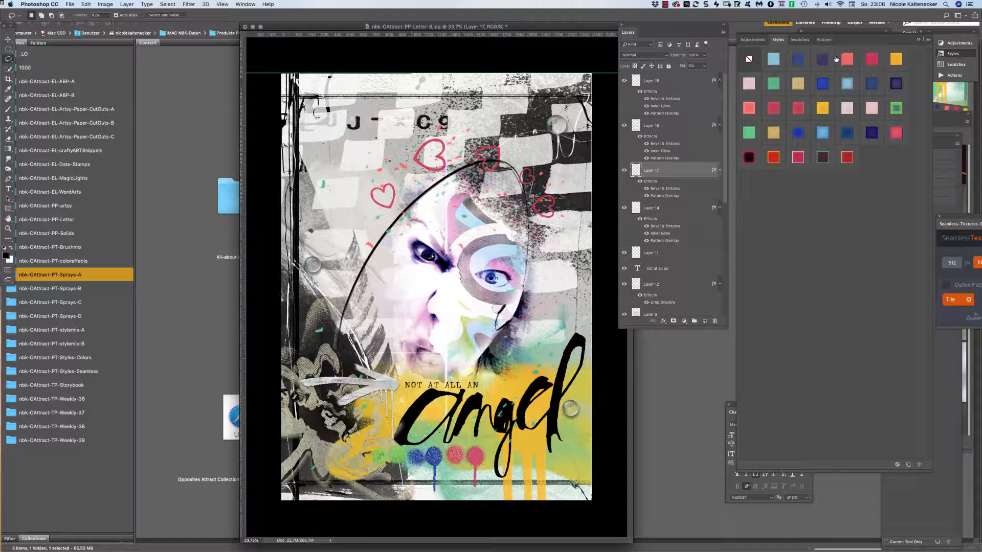
{"action": "left_click", "coordinate": [845, 59]}
{"action": "left_click", "coordinate": [823, 59]}
{"action": "left_click", "coordinate": [779, 60]}
{"action": "left_click", "coordinate": [826, 134]}
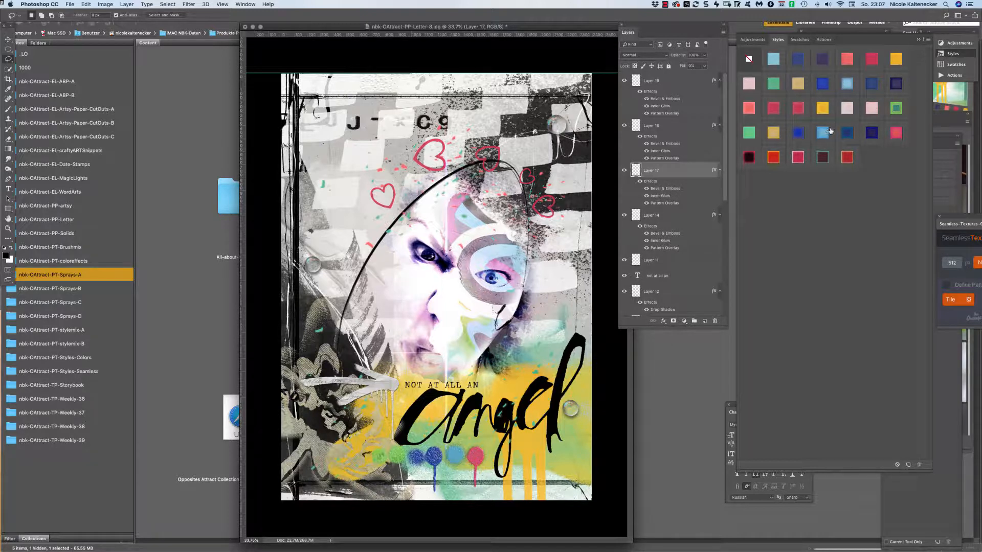
{"action": "left_click", "coordinate": [848, 134]}
{"action": "left_click", "coordinate": [871, 133]}
{"action": "left_click", "coordinate": [873, 109]}
Move the glass ball down onto the pink drip.
{"action": "left_click", "coordinate": [8, 39]}
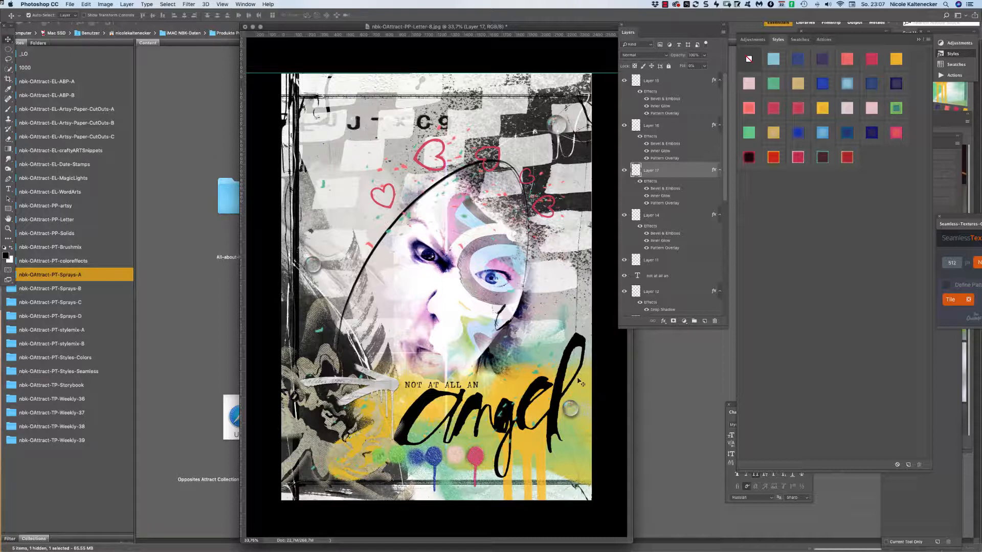
{"action": "left_click", "coordinate": [582, 413]}
{"action": "left_click_drag", "start_coordinate": [582, 414], "coordinate": [475, 452]}
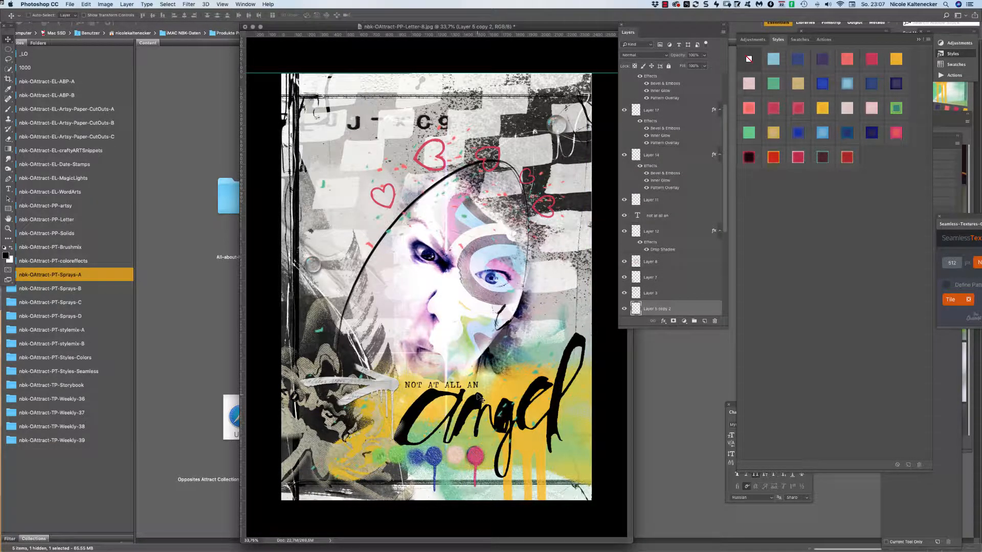
Bring the Layer 5 copy 2 glass ball to the top and place it right of 'angel'.
{"action": "key", "text": "super+shift+bracketright"}
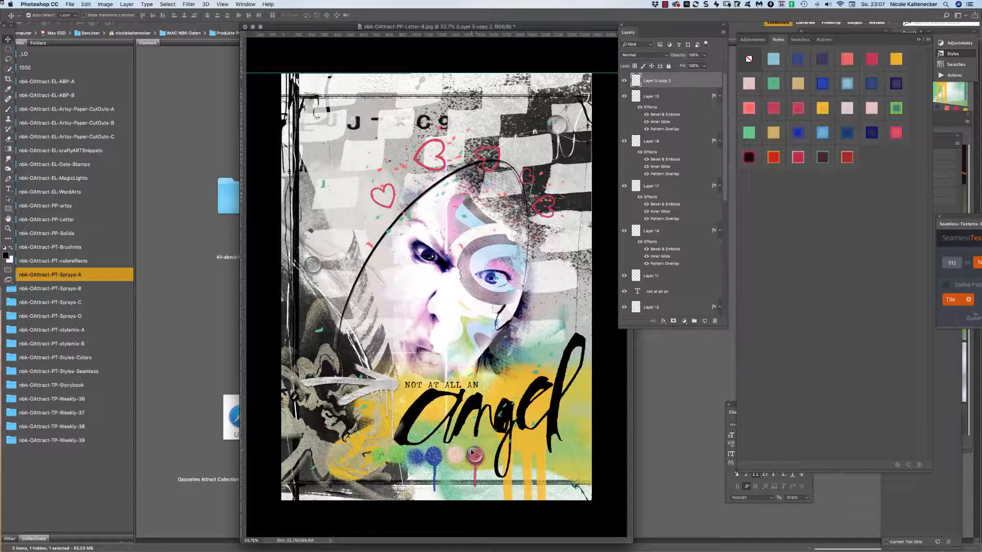
{"action": "left_click_drag", "start_coordinate": [472, 450], "coordinate": [570, 406]}
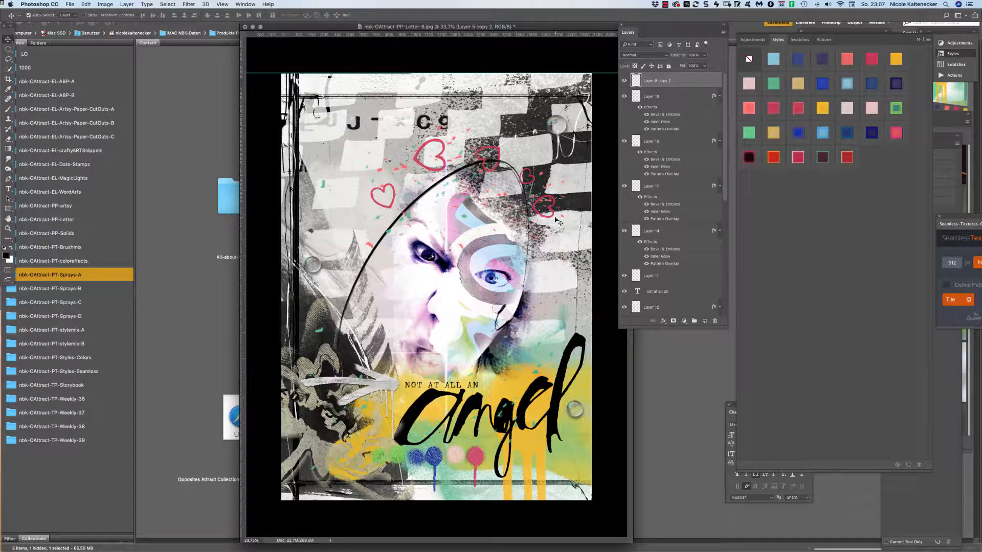
Load nbk-OC-stylemix-A.asl from Bridge's stylemix-A folder into Photoshop.
{"action": "left_click", "coordinate": [214, 334]}
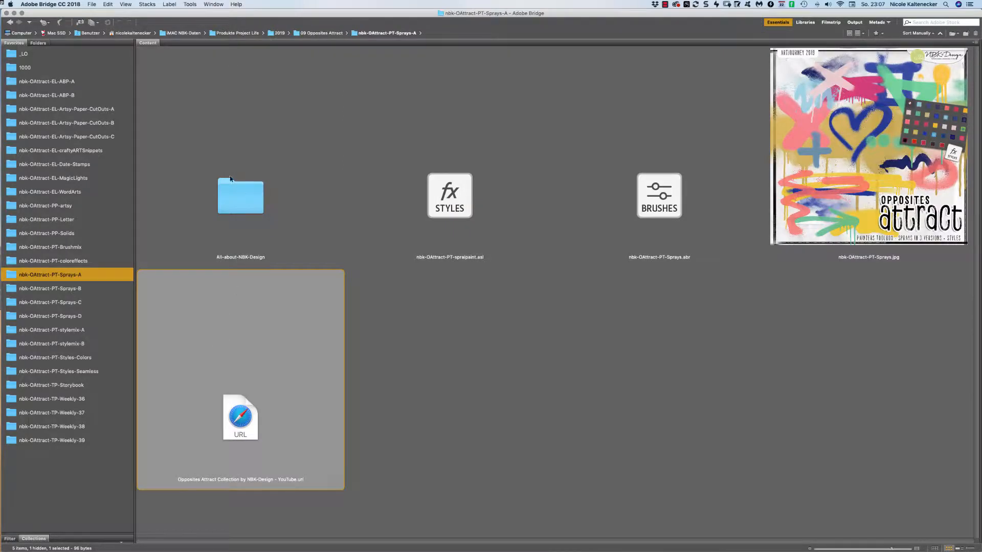
{"action": "left_click", "coordinate": [96, 330]}
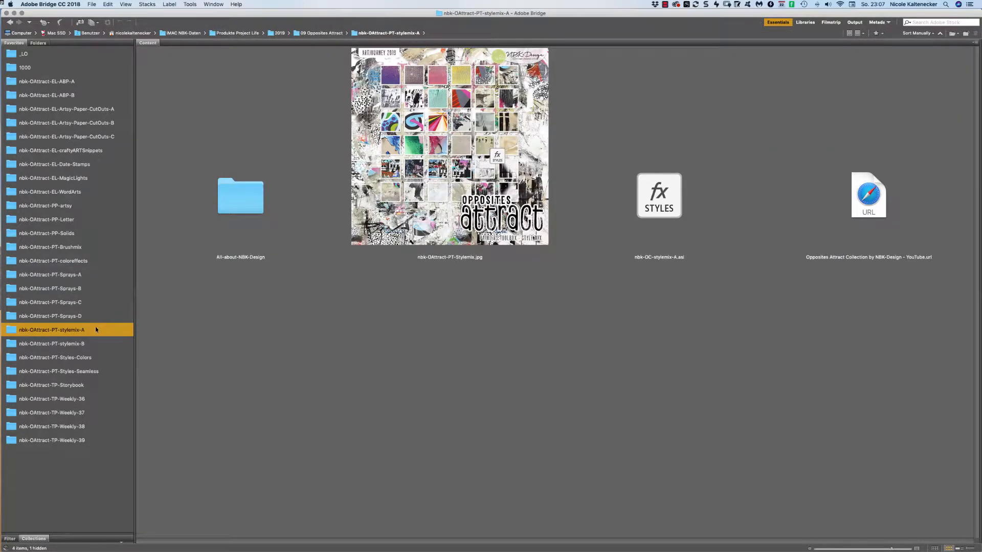
{"action": "left_click", "coordinate": [679, 199]}
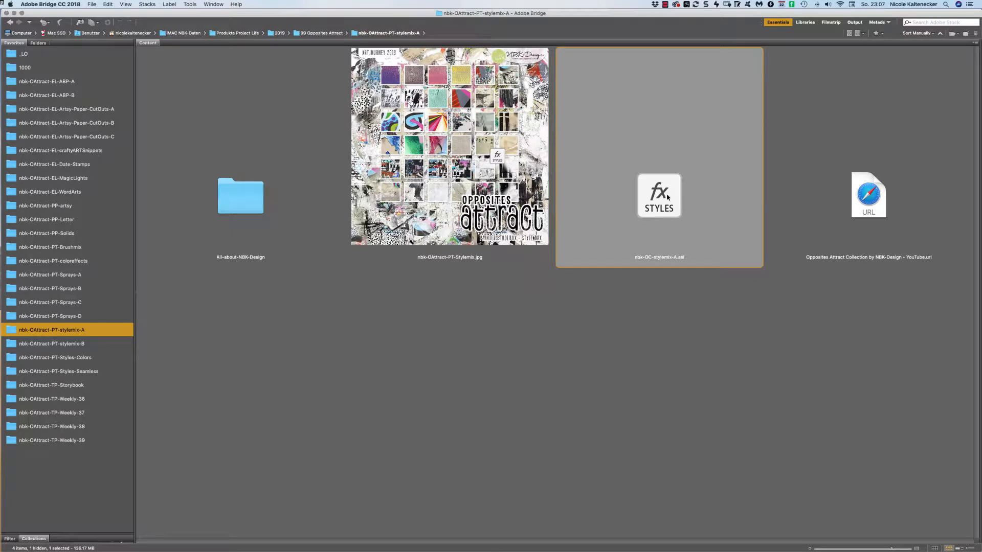
{"action": "double_click", "coordinate": [667, 197]}
Load nbk-OC-stylemix-B.asl from the stylemix-B folder into Photoshop.
{"action": "left_click", "coordinate": [211, 334]}
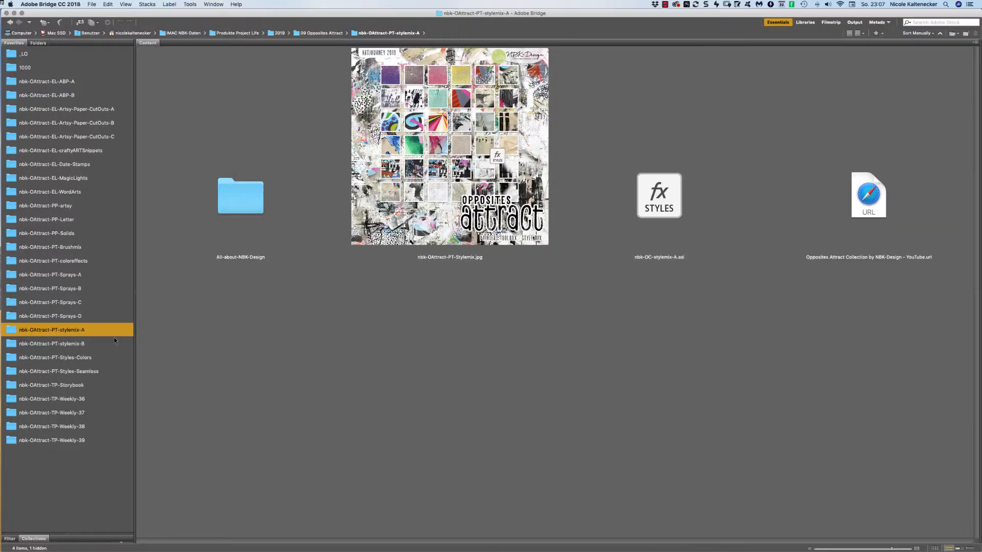
{"action": "left_click", "coordinate": [97, 354]}
{"action": "left_click", "coordinate": [96, 347]}
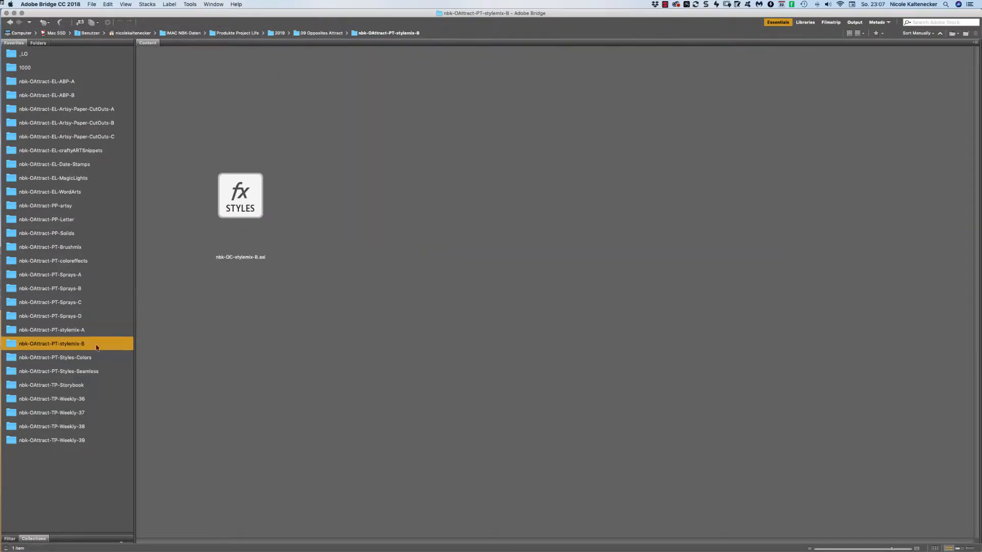
{"action": "double_click", "coordinate": [280, 193]}
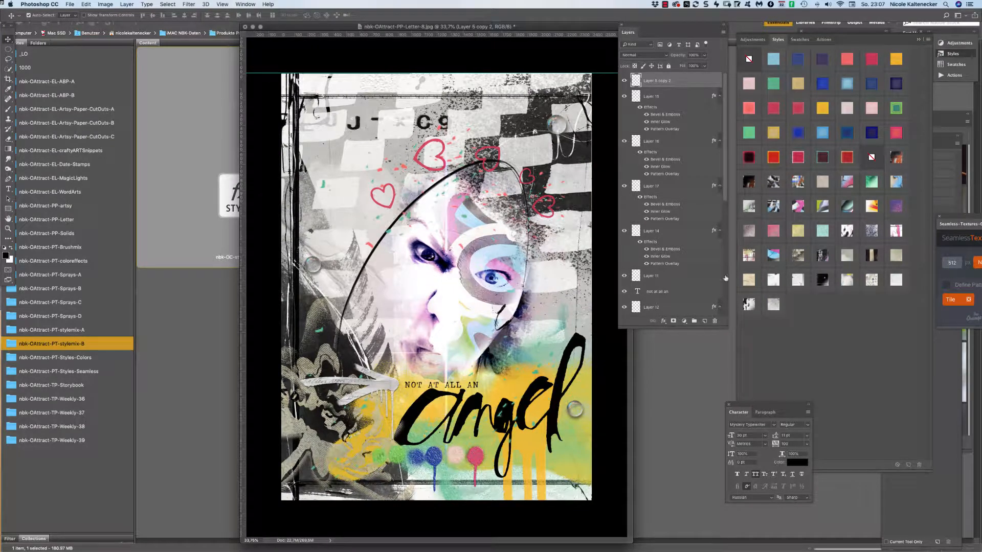
Rearrange the workspace, zoom in on the hearts and face, enlarge the window, and show rulers.
{"action": "left_click_drag", "start_coordinate": [753, 407], "coordinate": [661, 339]}
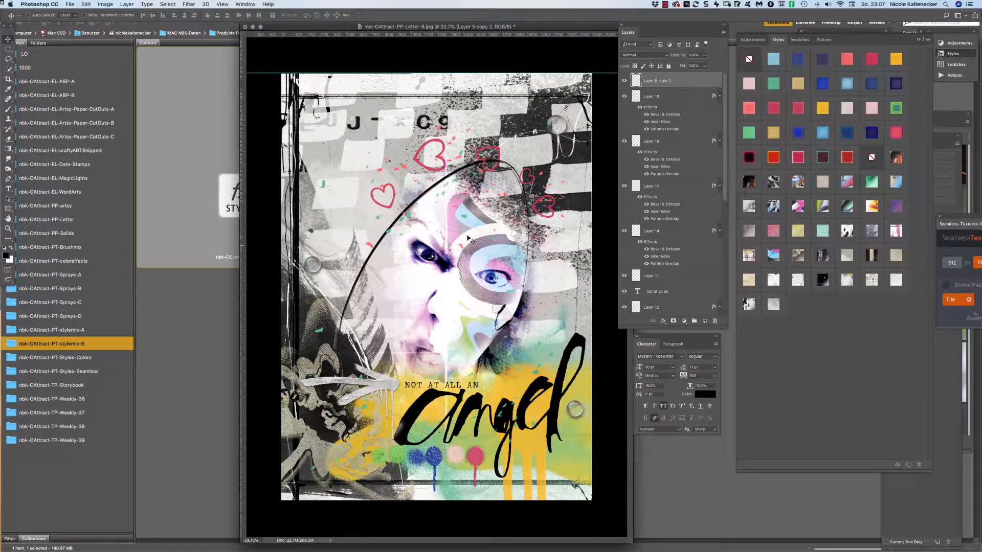
{"action": "left_click_drag", "start_coordinate": [510, 166], "coordinate": [544, 171]}
{"action": "left_click_drag", "start_coordinate": [388, 27], "coordinate": [217, 26]}
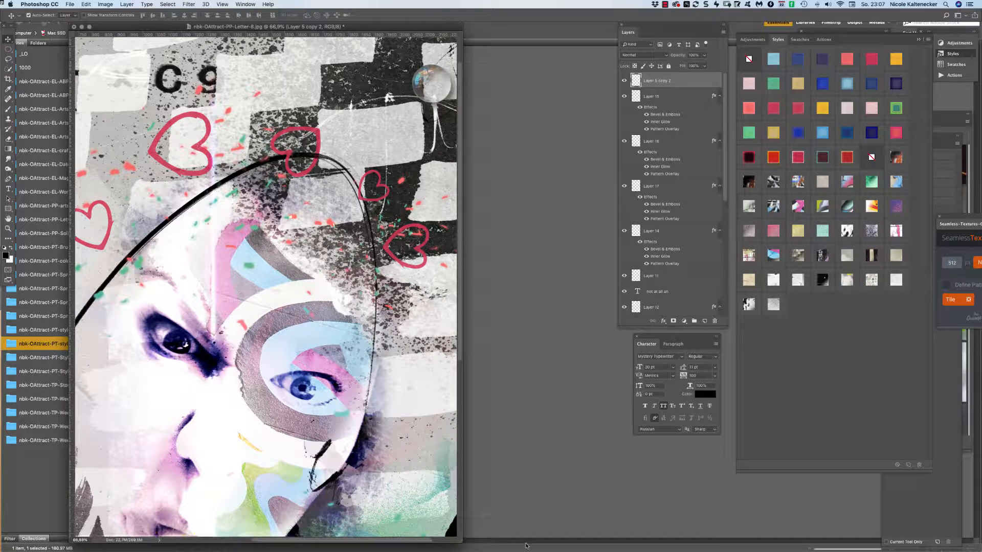
{"action": "left_click_drag", "start_coordinate": [459, 537], "coordinate": [693, 546]}
{"action": "key", "text": "super+r"}
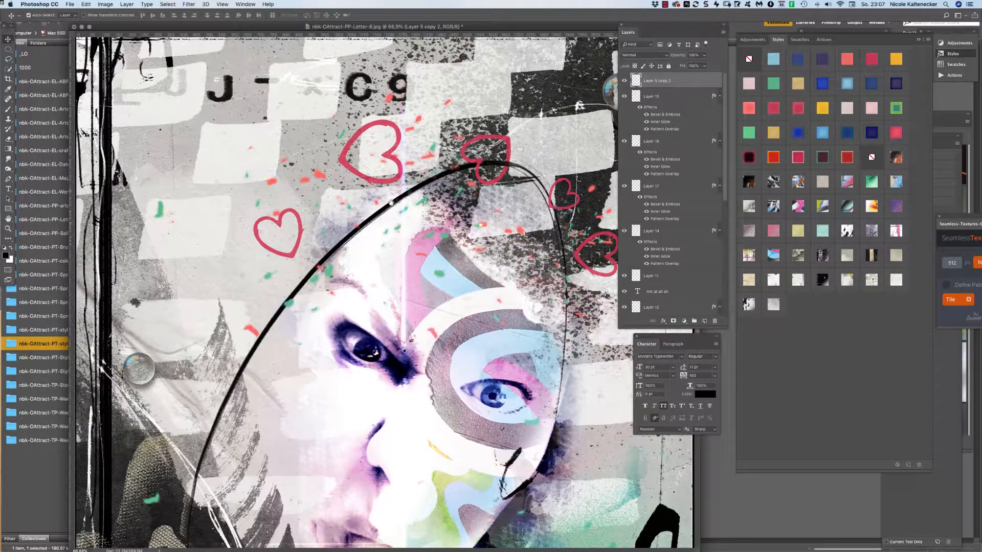
{"action": "left_click_drag", "start_coordinate": [541, 28], "coordinate": [500, 36]}
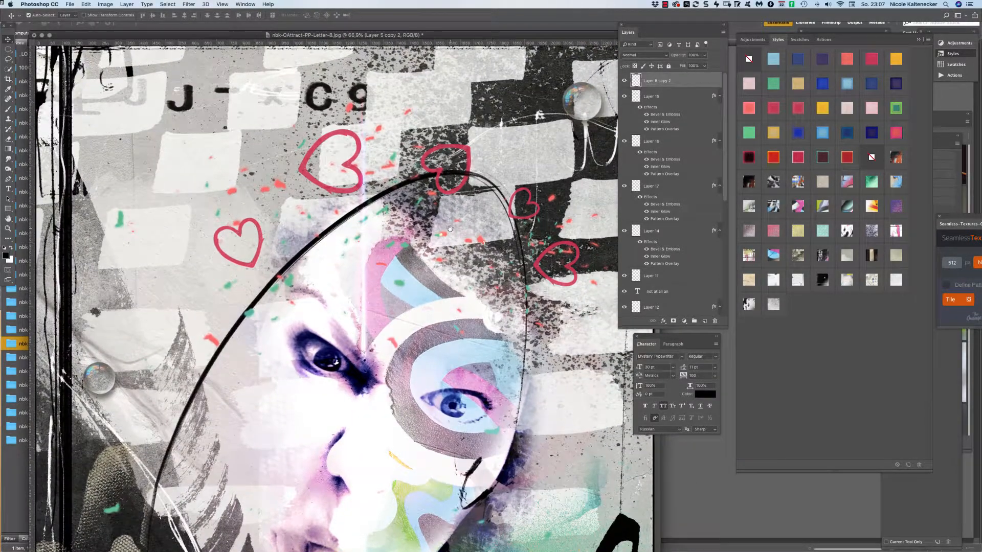
{"action": "left_click_drag", "start_coordinate": [438, 246], "coordinate": [433, 299]}
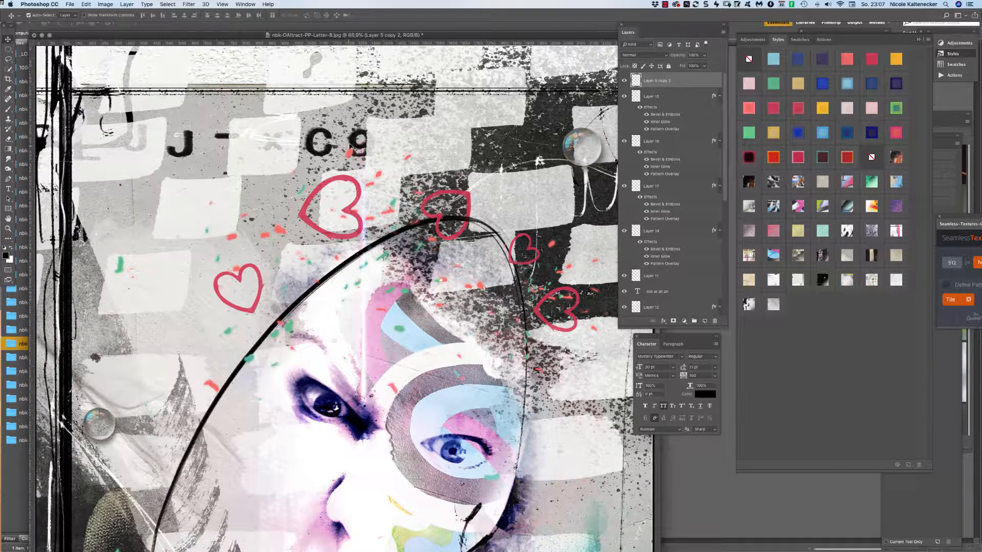
Select Layer 5 copy and add a new empty Layer 18 above it.
{"action": "left_click", "coordinate": [468, 199]}
{"action": "scroll", "coordinate": [720, 227], "scroll_direction": "down", "scroll_amount": 6}
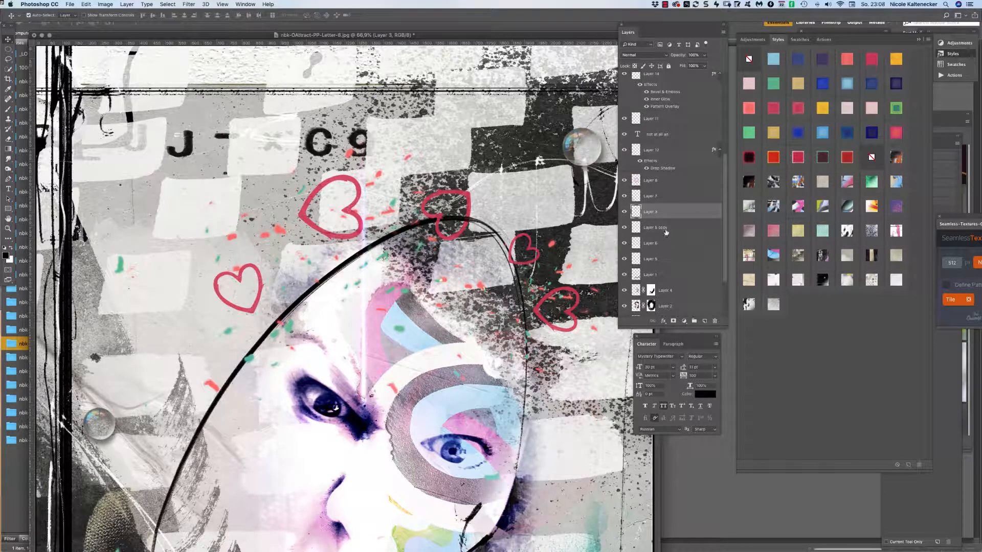
{"action": "left_click", "coordinate": [674, 229]}
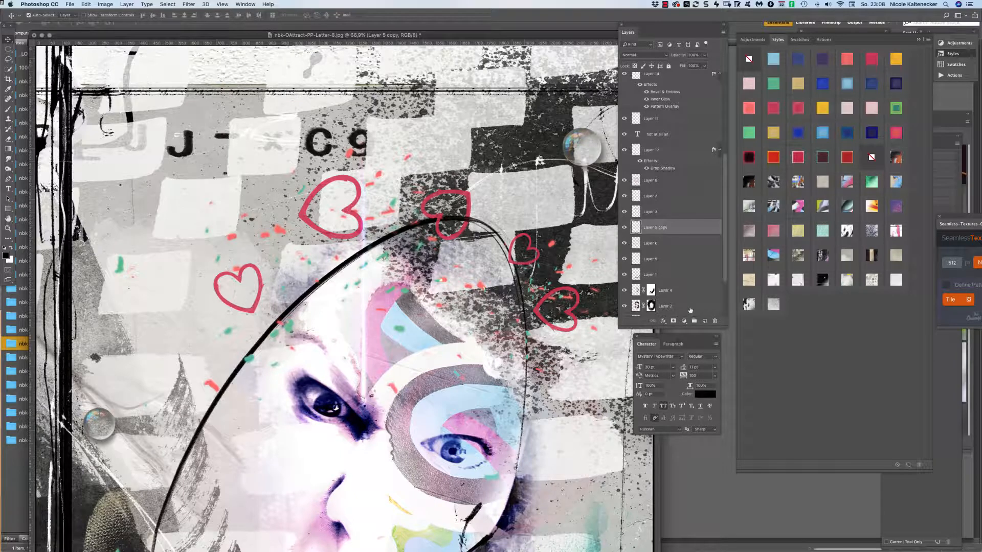
{"action": "left_click", "coordinate": [704, 320]}
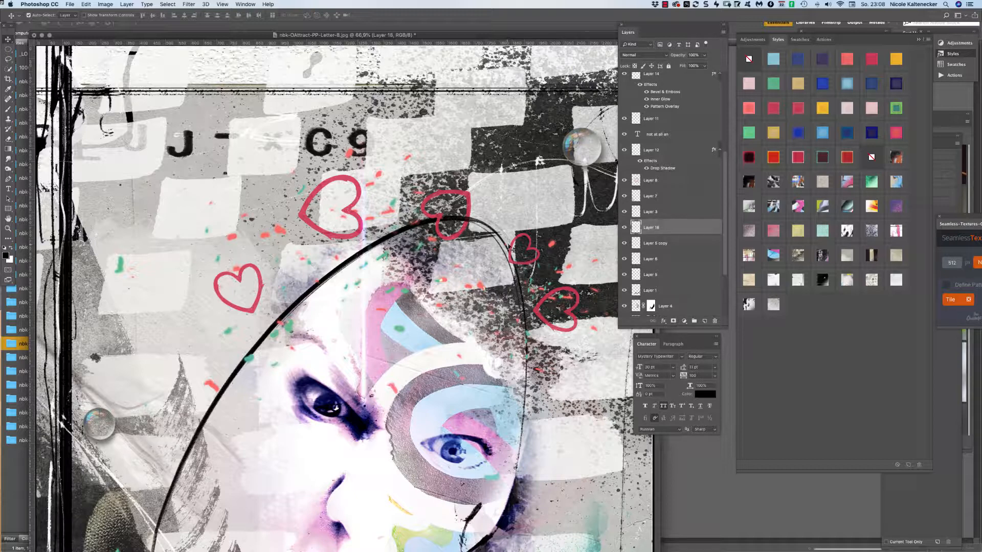
Paint black splatter inside the lower-left heart with the nbk-OA-dynamic13 brush at size 300.
{"action": "left_click", "coordinate": [9, 110]}
{"action": "right_click", "coordinate": [542, 348]}
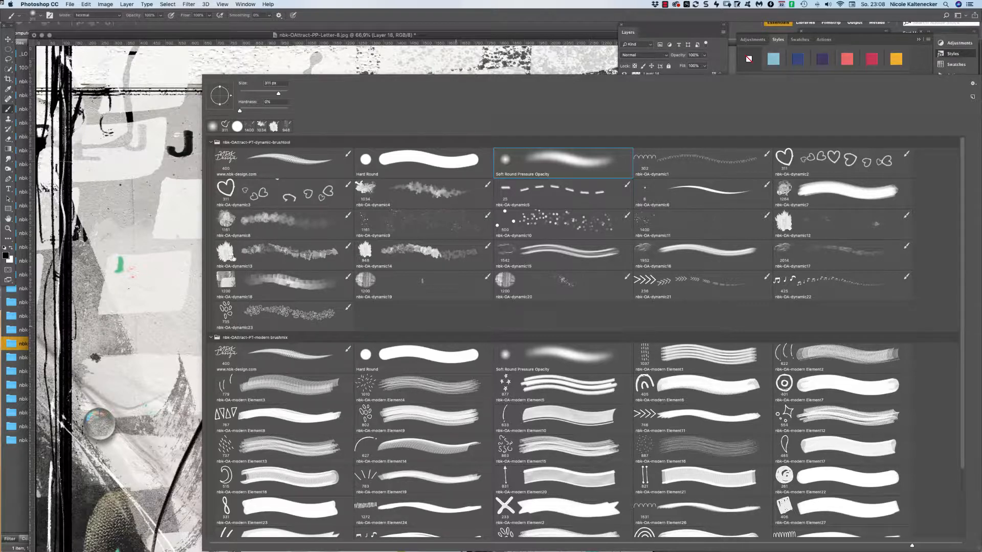
{"action": "left_click", "coordinate": [232, 259]}
{"action": "key", "text": "Return"}
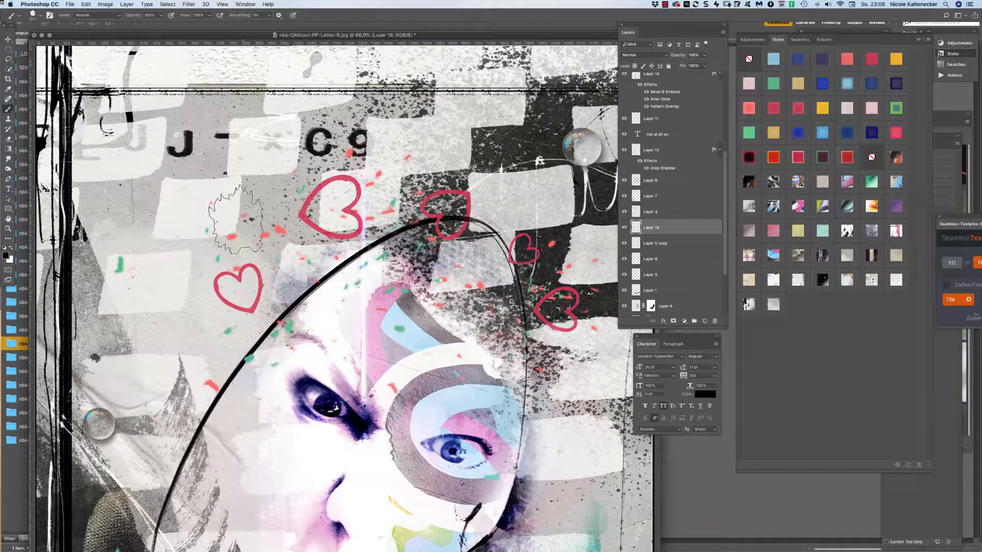
{"action": "key", "text": "bracketleft"}
{"action": "key", "text": "bracketleft"}
{"action": "key", "text": "bracketleft"}
{"action": "key", "text": "bracketleft"}
{"action": "key", "text": "bracketleft"}
{"action": "key", "text": "bracketleft"}
{"action": "key", "text": "bracketleft"}
{"action": "key", "text": "bracketleft"}
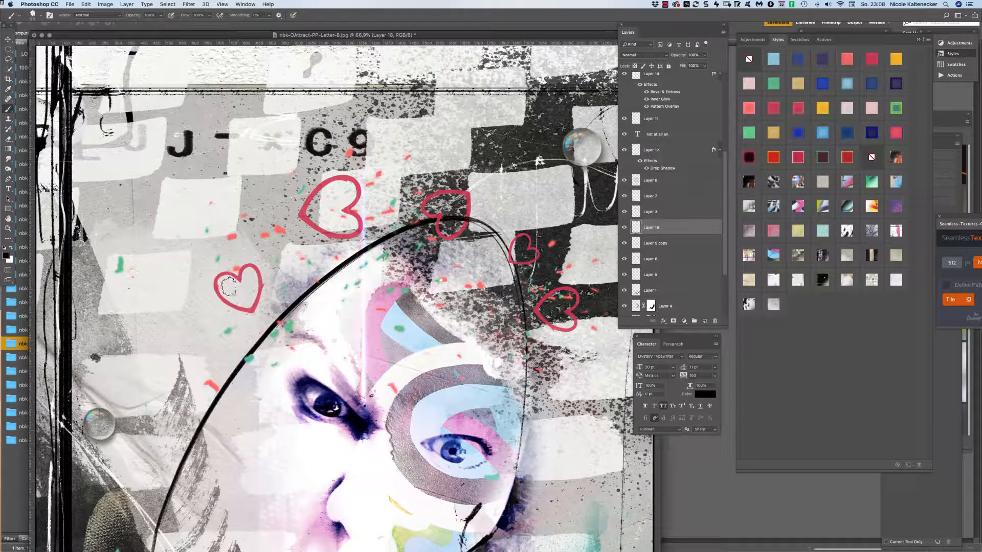
{"action": "mouse_move", "coordinate": [234, 289]}
{"action": "left_mouse_down"}
{"action": "mouse_move", "coordinate": [220, 287]}
{"action": "mouse_move", "coordinate": [243, 294]}
{"action": "mouse_move", "coordinate": [247, 271]}
{"action": "mouse_move", "coordinate": [249, 311]}
{"action": "mouse_move", "coordinate": [250, 299]}
{"action": "mouse_move", "coordinate": [230, 289]}
{"action": "left_mouse_up"}
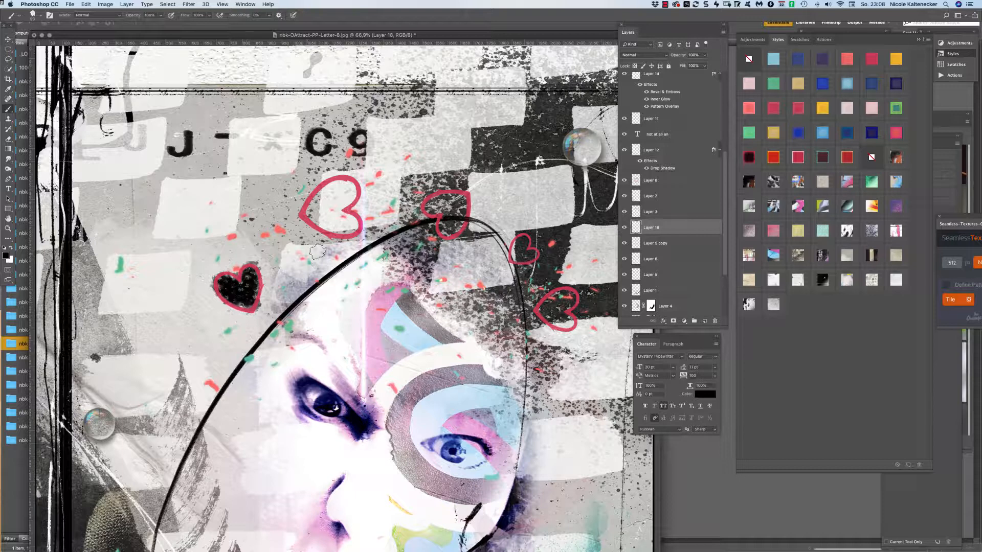
Give the heart a textured style, trying pink before settling on yellow, then add a new layer.
{"action": "left_click", "coordinate": [799, 207]}
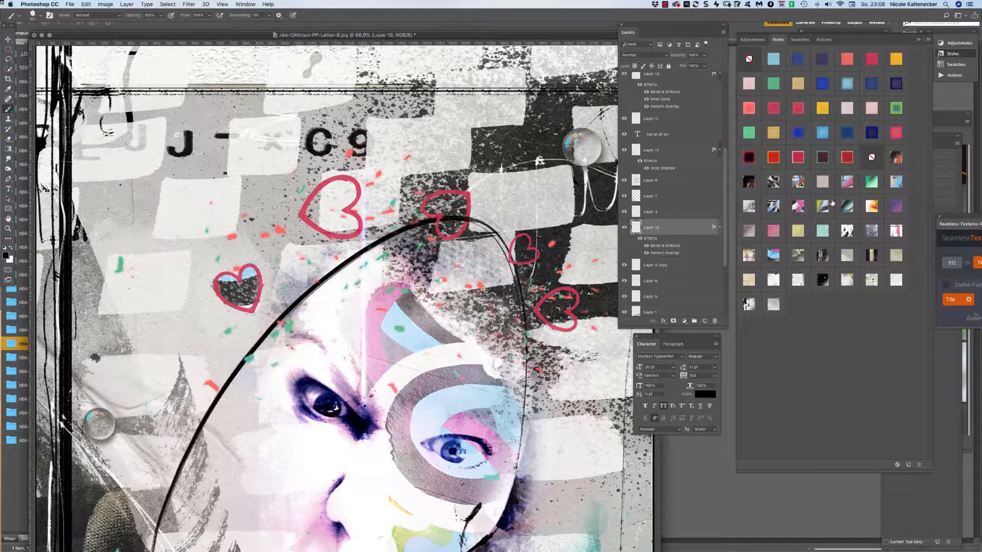
{"action": "left_click", "coordinate": [778, 232]}
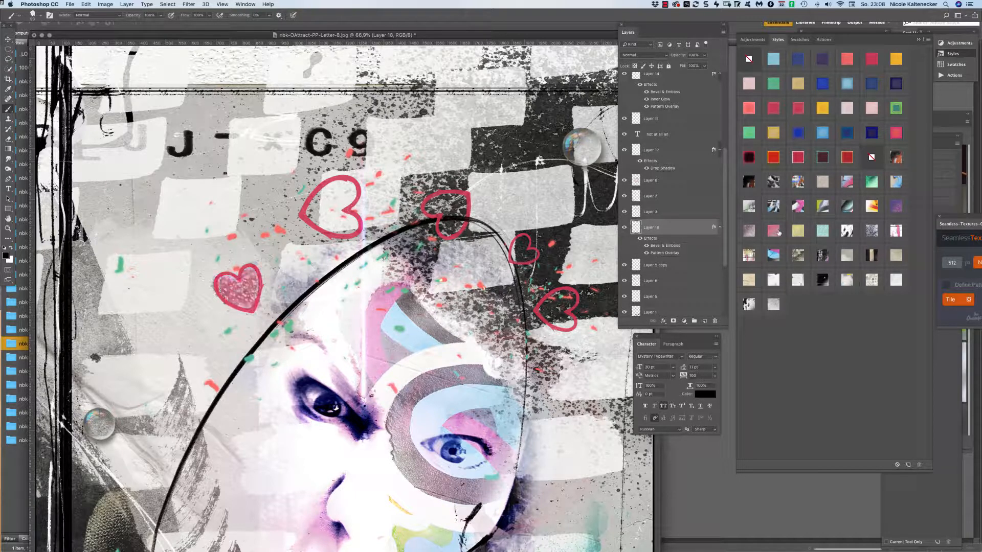
{"action": "left_click", "coordinate": [798, 232]}
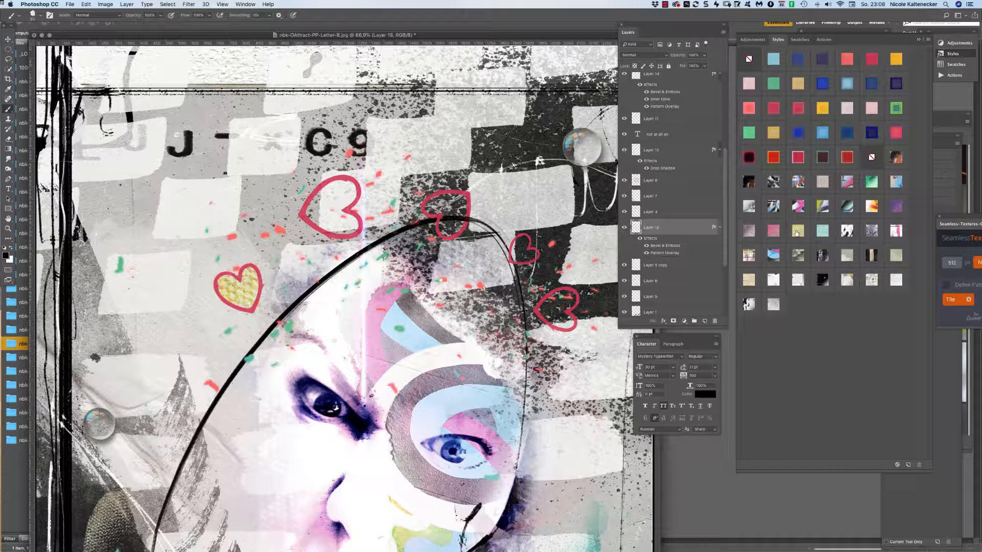
{"action": "left_click", "coordinate": [705, 320]}
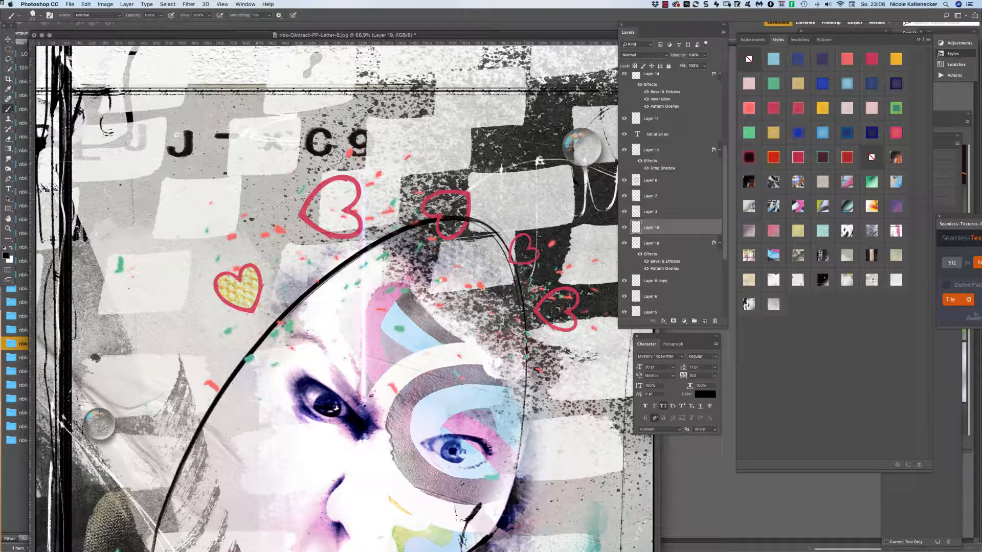
Paint dark splatter in the upper-left heart, give it a purple textured style, and add Layer 20.
{"action": "mouse_move", "coordinate": [327, 205]}
{"action": "left_mouse_down"}
{"action": "mouse_move", "coordinate": [341, 194]}
{"action": "mouse_move", "coordinate": [317, 209]}
{"action": "mouse_move", "coordinate": [342, 224]}
{"action": "mouse_move", "coordinate": [343, 184]}
{"action": "mouse_move", "coordinate": [321, 194]}
{"action": "mouse_move", "coordinate": [327, 179]}
{"action": "mouse_move", "coordinate": [307, 212]}
{"action": "mouse_move", "coordinate": [349, 223]}
{"action": "mouse_move", "coordinate": [352, 202]}
{"action": "mouse_move", "coordinate": [336, 201]}
{"action": "left_mouse_up"}
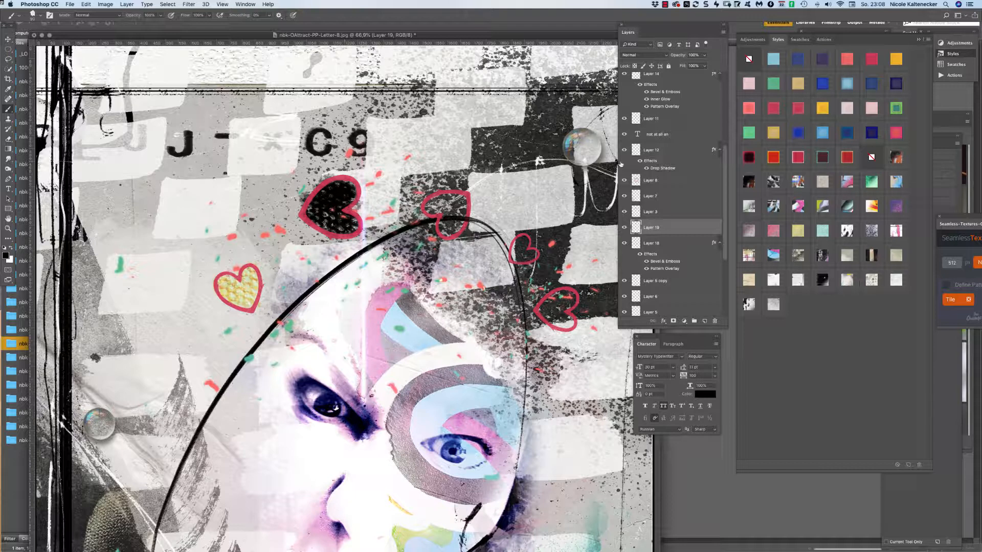
{"action": "left_click", "coordinate": [897, 204]}
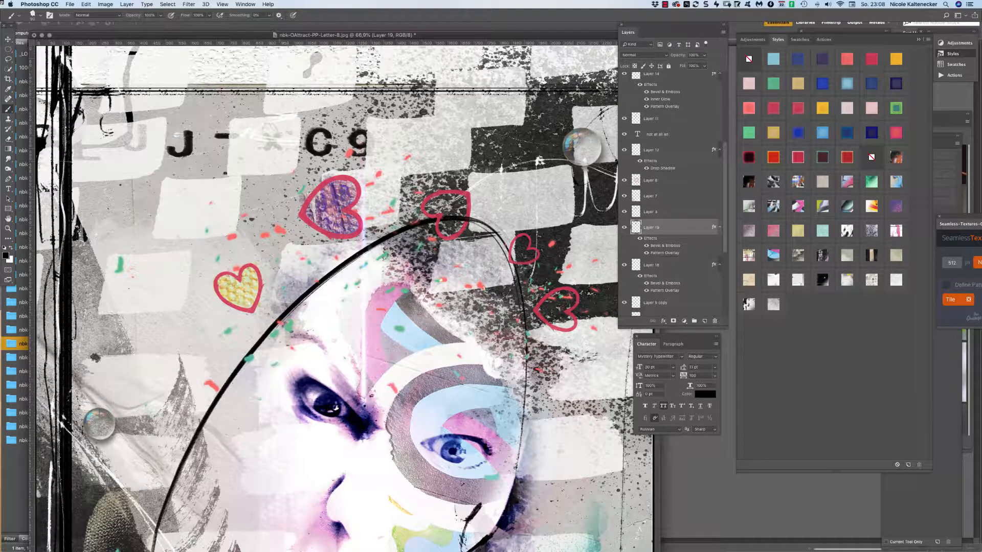
{"action": "key", "text": "super+shift+n"}
{"action": "key", "text": "Return"}
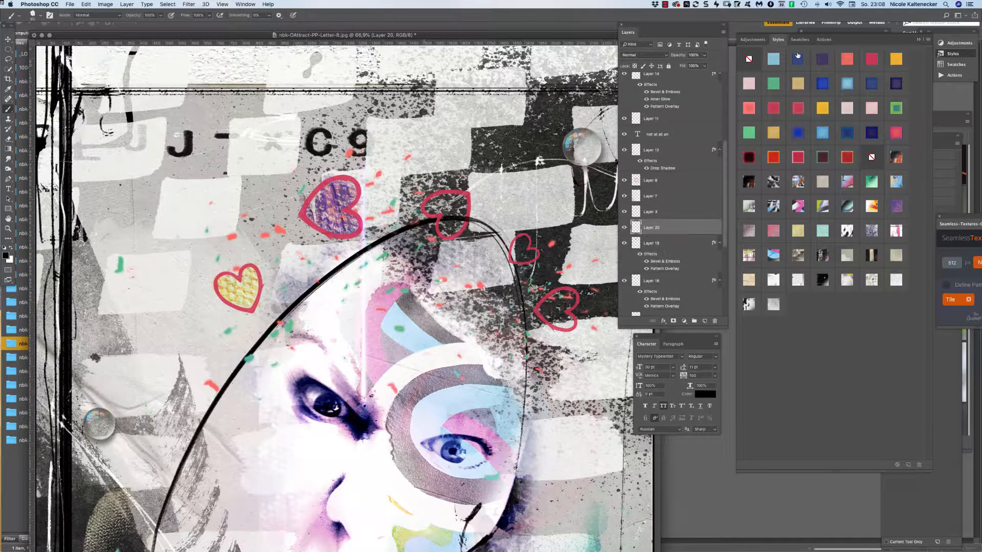
Paint the small heart by the curve with a textured splatter brush at size 125, styled grey.
{"action": "right_click", "coordinate": [435, 330]}
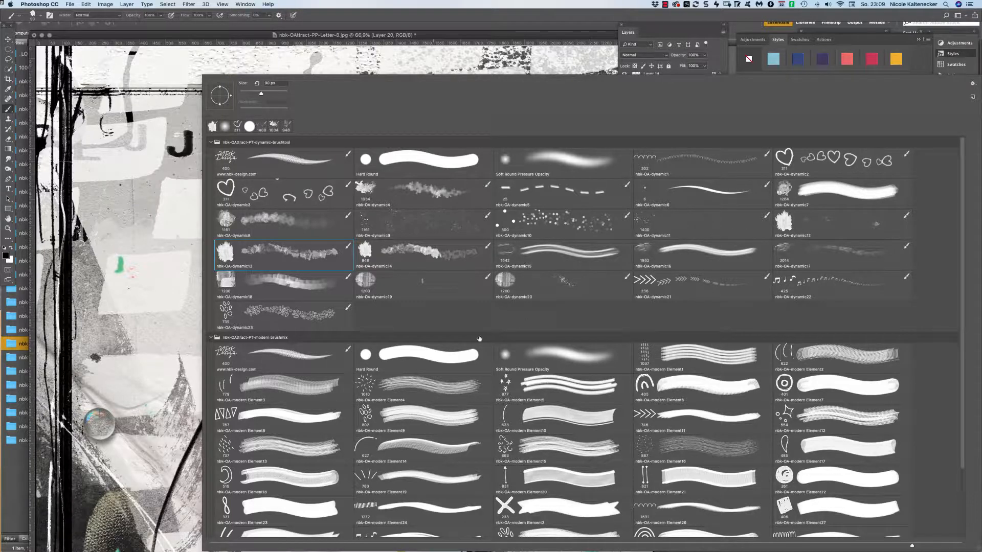
{"action": "double_click", "coordinate": [365, 251]}
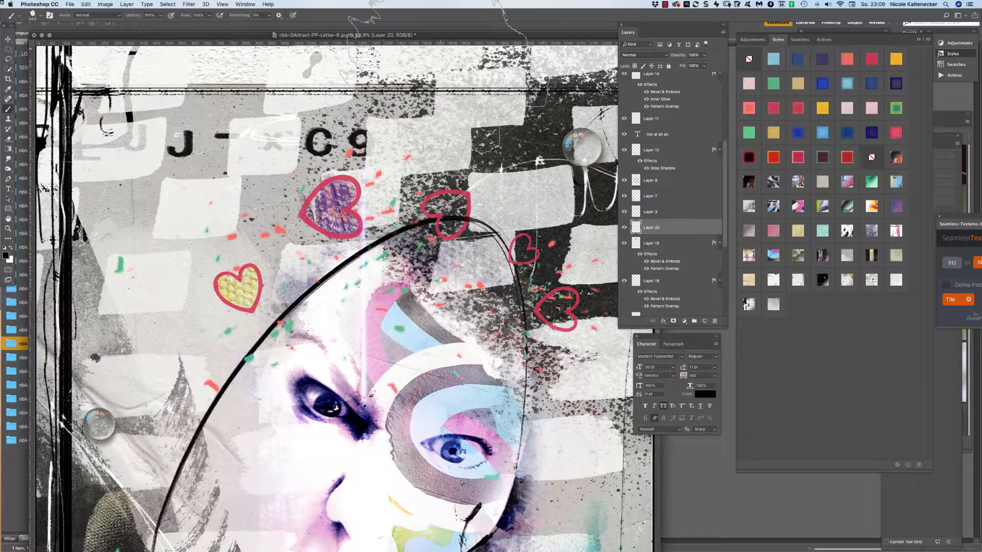
{"action": "key", "text": "bracketleft"}
{"action": "key", "text": "bracketleft"}
{"action": "key", "text": "bracketleft"}
{"action": "key", "text": "bracketleft"}
{"action": "key", "text": "bracketleft"}
{"action": "key", "text": "bracketleft"}
{"action": "key", "text": "bracketleft"}
{"action": "key", "text": "bracketleft"}
{"action": "key", "text": "bracketleft"}
{"action": "key", "text": "bracketleft"}
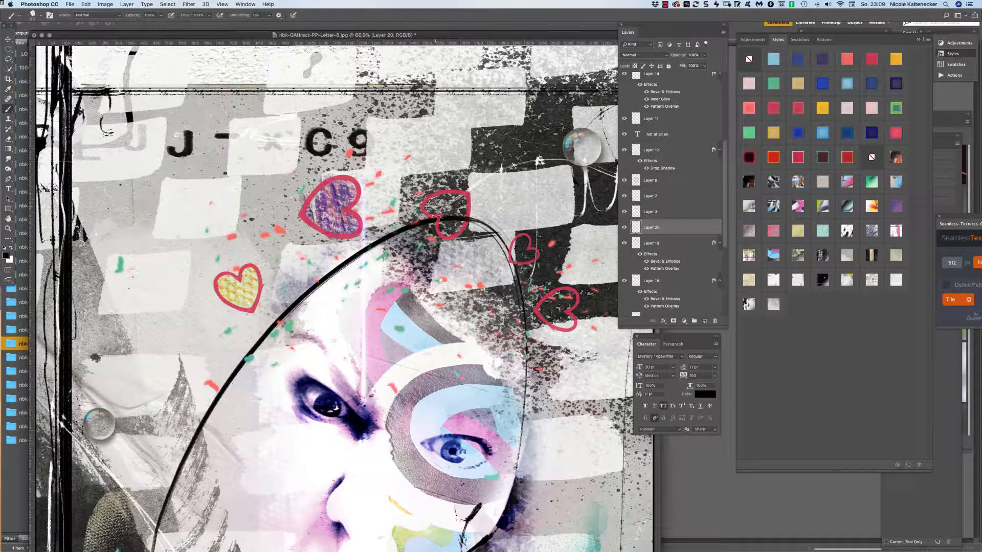
{"action": "mouse_move", "coordinate": [435, 208]}
{"action": "left_mouse_down"}
{"action": "mouse_move", "coordinate": [456, 205]}
{"action": "mouse_move", "coordinate": [452, 227]}
{"action": "mouse_move", "coordinate": [454, 210]}
{"action": "left_mouse_up"}
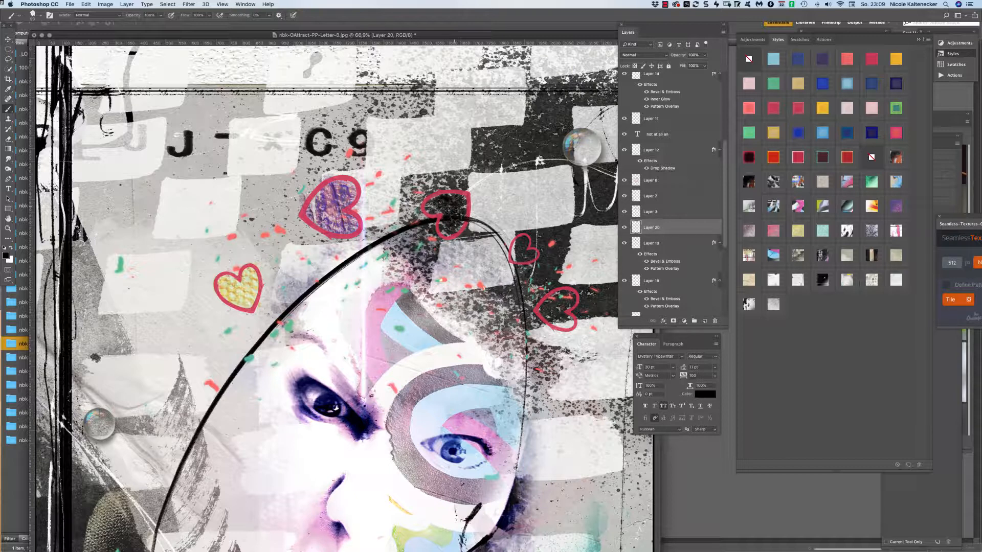
{"action": "left_click", "coordinate": [815, 178]}
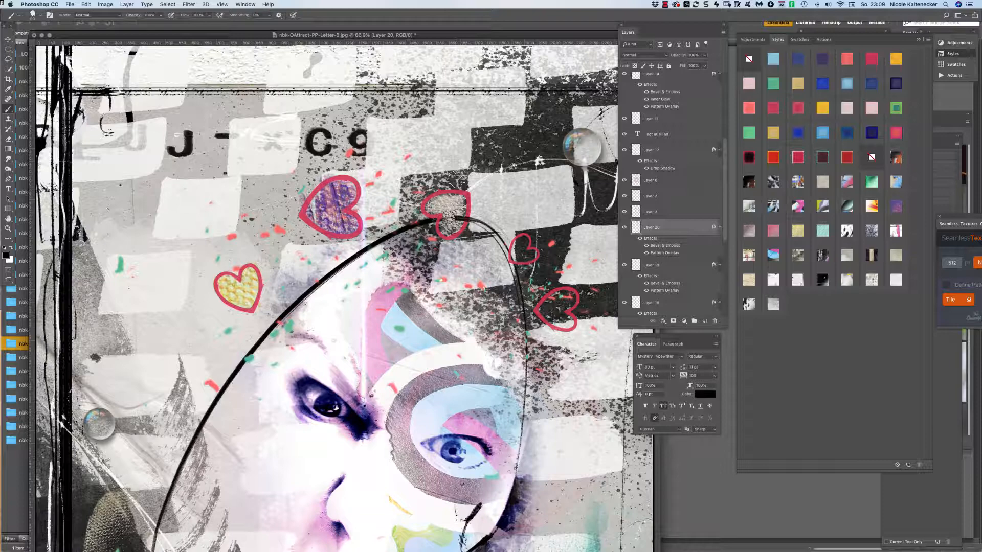
Clear the small heart's painted fill and check the purple heart and paint layers' visibility.
{"action": "left_click_drag", "start_coordinate": [464, 220], "coordinate": [468, 113]}
{"action": "key", "text": "super+d"}
{"action": "key", "text": "BackSpace"}
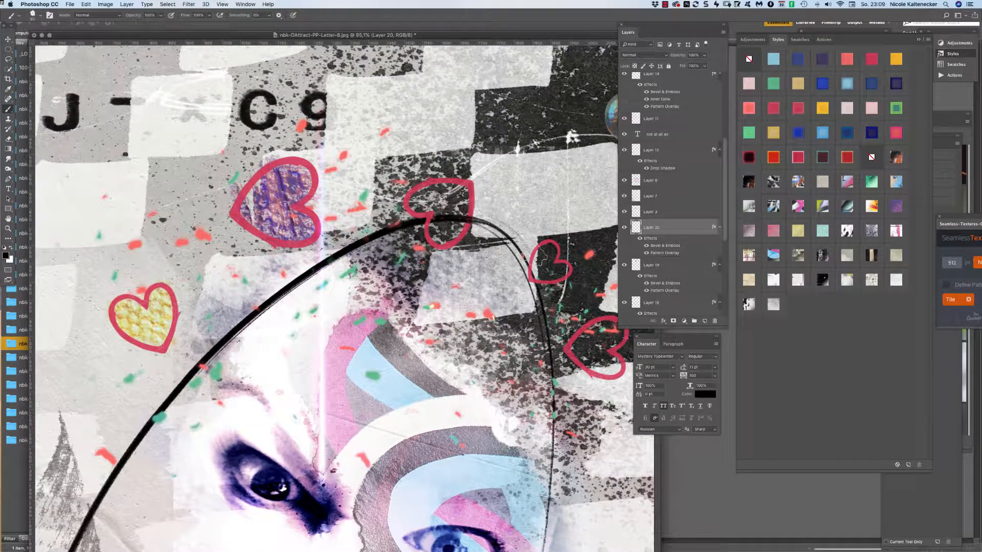
{"action": "scroll", "coordinate": [485, 226], "scroll_direction": "right", "scroll_amount": 3}
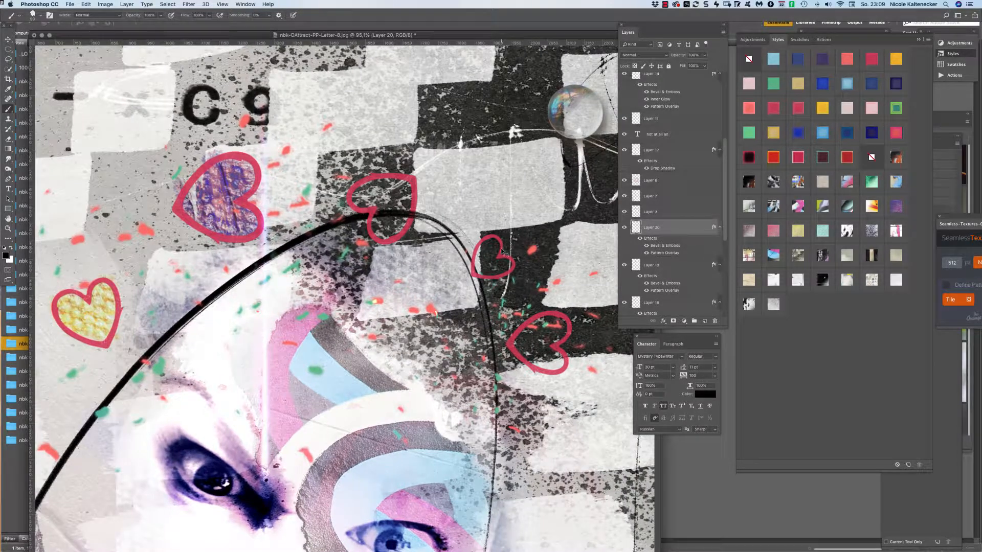
{"action": "left_click", "coordinate": [503, 252]}
{"action": "key", "text": "Return"}
{"action": "left_click", "coordinate": [624, 265]}
{"action": "left_click", "coordinate": [625, 265]}
{"action": "left_click", "coordinate": [624, 227]}
{"action": "left_click", "coordinate": [625, 227]}
Repaint the small heart at brush size 50 with a brighter speckled grey style.
{"action": "left_click_drag", "start_coordinate": [488, 251], "coordinate": [495, 276]}
{"action": "key", "text": "bracketleft"}
{"action": "key", "text": "bracketleft"}
{"action": "key", "text": "bracketleft"}
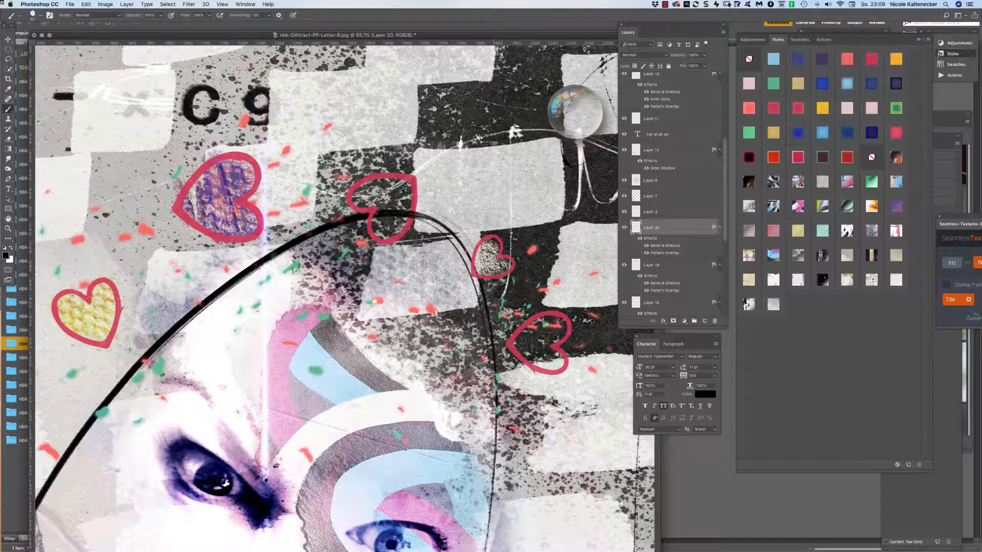
{"action": "left_click_drag", "start_coordinate": [498, 266], "coordinate": [506, 260]}
{"action": "left_click", "coordinate": [800, 279]}
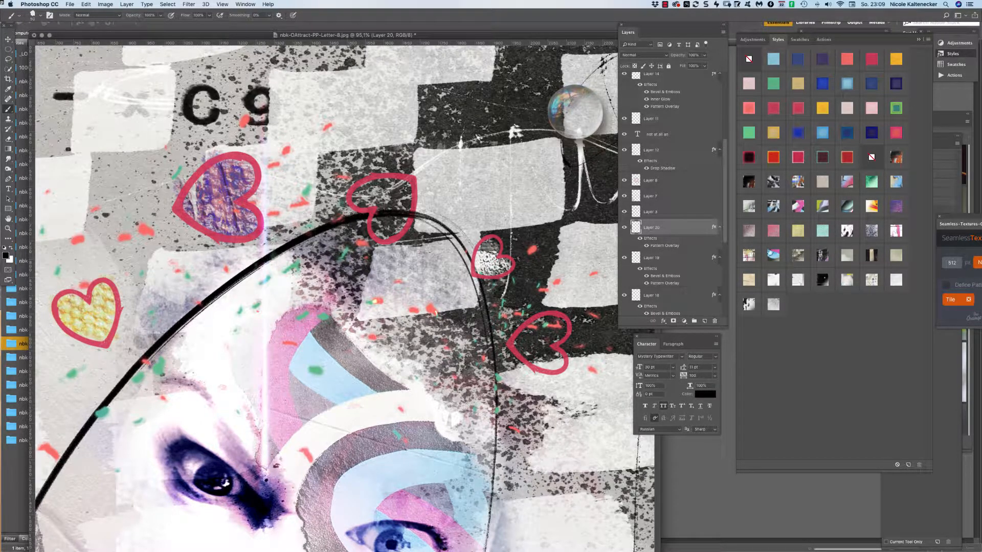
{"action": "mouse_move", "coordinate": [486, 247]}
{"action": "left_mouse_down"}
{"action": "mouse_move", "coordinate": [505, 267]}
{"action": "mouse_move", "coordinate": [494, 272]}
{"action": "mouse_move", "coordinate": [493, 257]}
{"action": "left_mouse_up"}
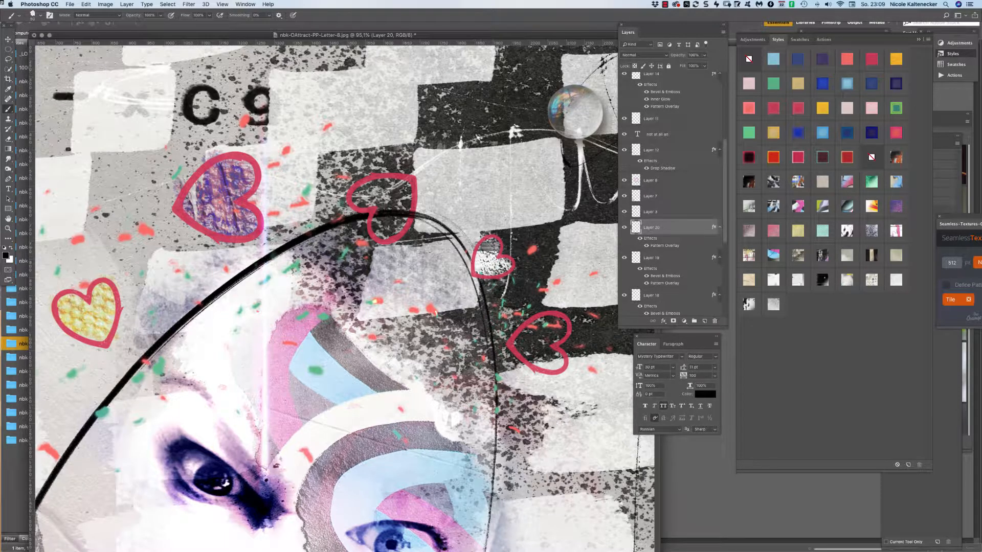
{"action": "mouse_move", "coordinate": [489, 250]}
{"action": "left_mouse_down"}
{"action": "mouse_move", "coordinate": [511, 264]}
{"action": "mouse_move", "coordinate": [491, 281]}
{"action": "mouse_move", "coordinate": [480, 256]}
{"action": "left_mouse_up"}
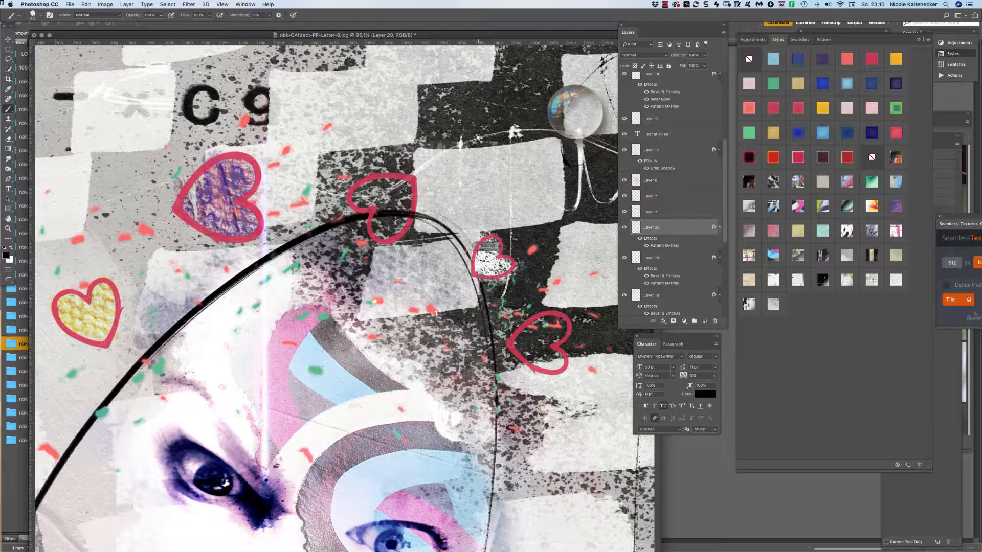
{"action": "key", "text": "super+shift+n"}
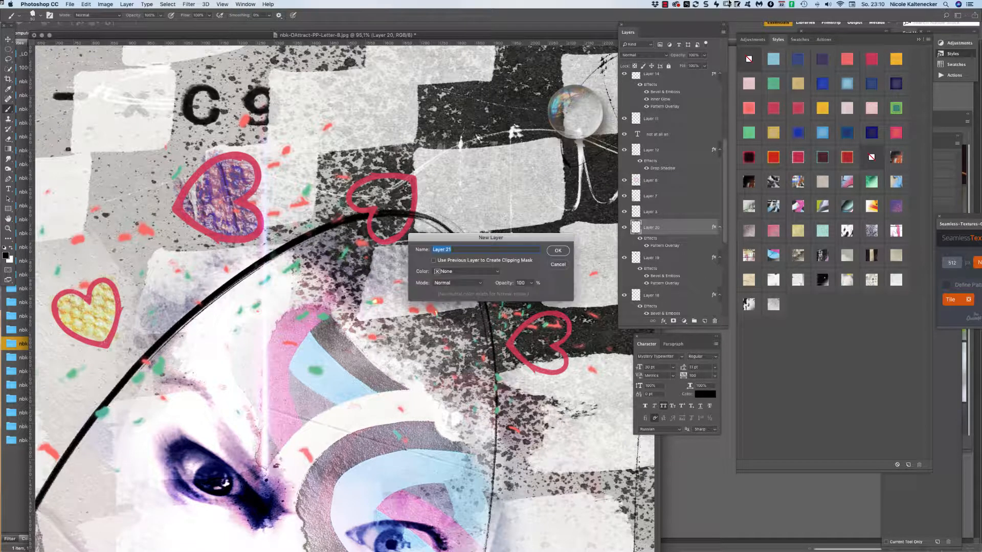
On Layer 21, paint dark splatter inside the lower-right heart and switch to another splatter brush.
{"action": "key", "text": "Return"}
{"action": "mouse_move", "coordinate": [519, 355]}
{"action": "left_mouse_down"}
{"action": "mouse_move", "coordinate": [538, 361]}
{"action": "mouse_move", "coordinate": [524, 332]}
{"action": "mouse_move", "coordinate": [552, 356]}
{"action": "mouse_move", "coordinate": [541, 339]}
{"action": "mouse_move", "coordinate": [559, 335]}
{"action": "mouse_move", "coordinate": [540, 319]}
{"action": "mouse_move", "coordinate": [525, 333]}
{"action": "mouse_move", "coordinate": [528, 344]}
{"action": "mouse_move", "coordinate": [545, 320]}
{"action": "mouse_move", "coordinate": [517, 342]}
{"action": "mouse_move", "coordinate": [538, 324]}
{"action": "mouse_move", "coordinate": [525, 333]}
{"action": "mouse_move", "coordinate": [550, 354]}
{"action": "mouse_move", "coordinate": [538, 342]}
{"action": "mouse_move", "coordinate": [534, 358]}
{"action": "mouse_move", "coordinate": [552, 364]}
{"action": "mouse_move", "coordinate": [530, 326]}
{"action": "mouse_move", "coordinate": [541, 315]}
{"action": "mouse_move", "coordinate": [538, 359]}
{"action": "left_mouse_up"}
{"action": "right_click", "coordinate": [538, 359]}
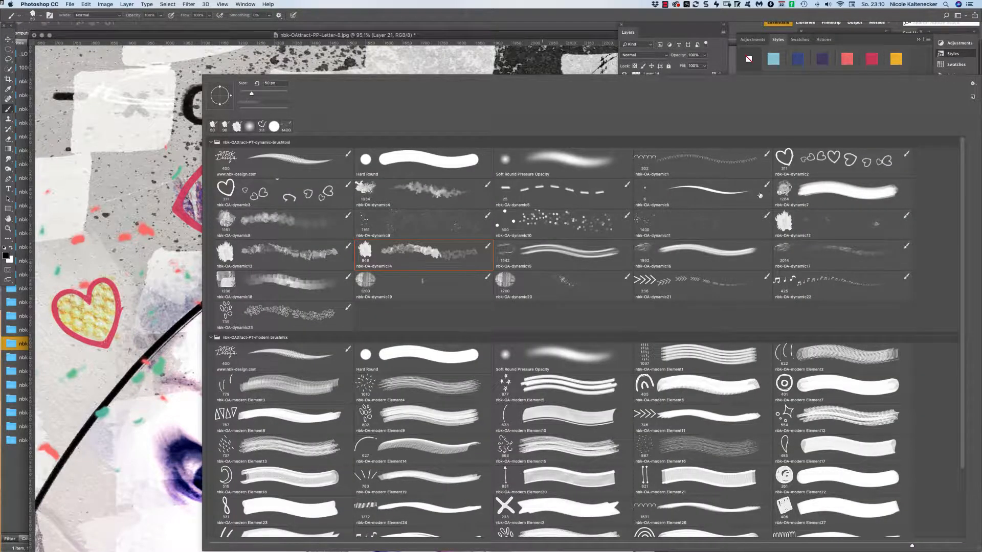
{"action": "left_click", "coordinate": [276, 253]}
{"action": "key", "text": "Return"}
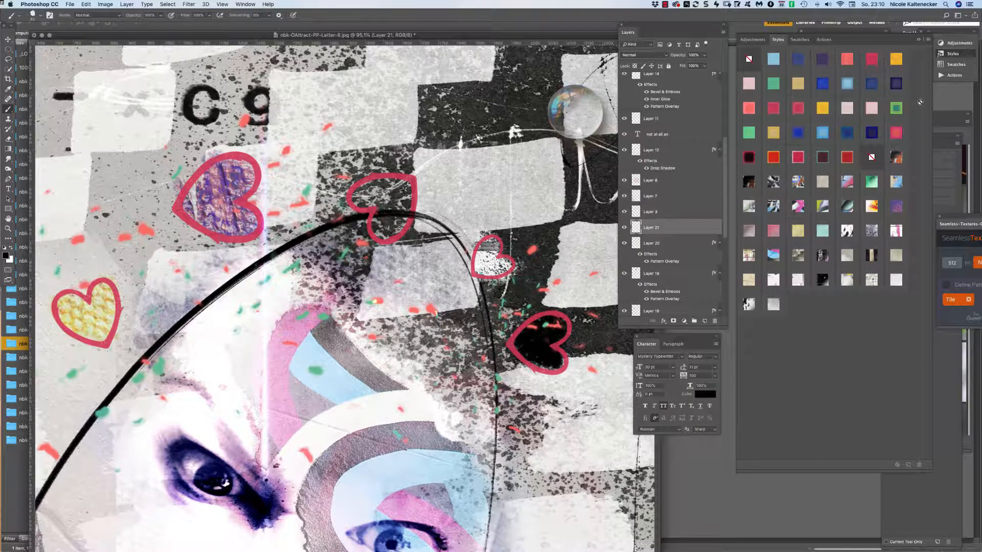
Try blue, paper, grey and beige textures on the lower-right heart, settling on white mottled.
{"action": "left_click", "coordinate": [831, 131]}
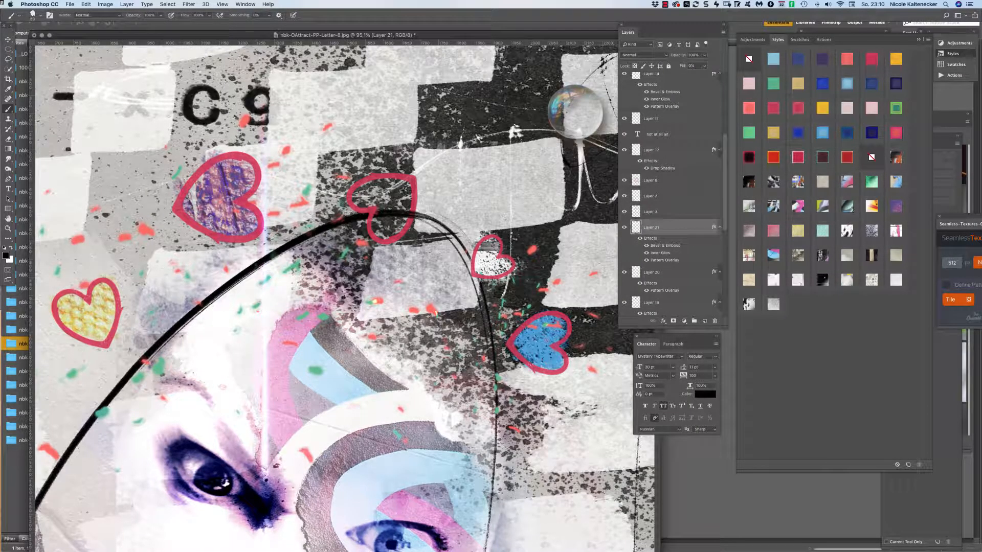
{"action": "left_click", "coordinate": [779, 254]}
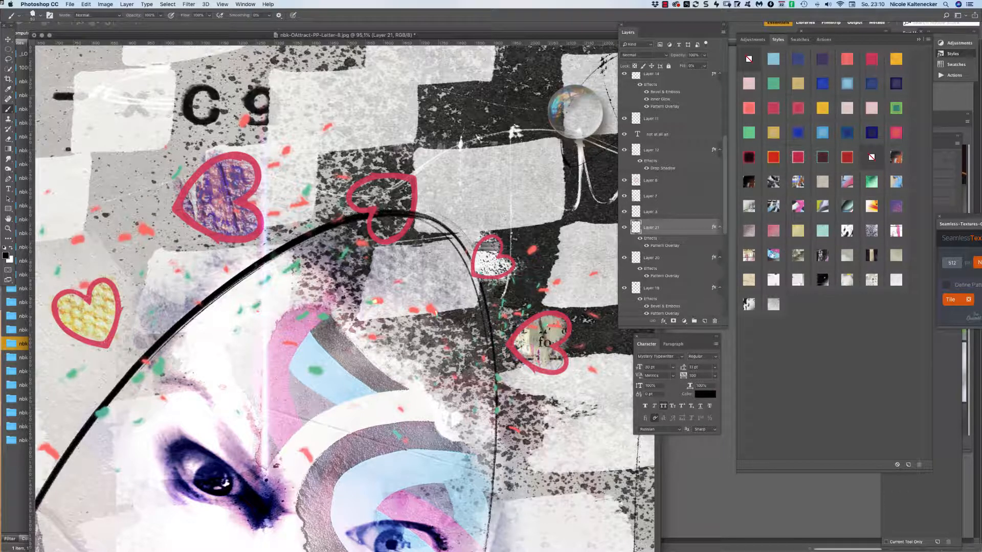
{"action": "left_click", "coordinate": [750, 256]}
{"action": "left_click", "coordinate": [772, 258]}
{"action": "left_click", "coordinate": [798, 259]}
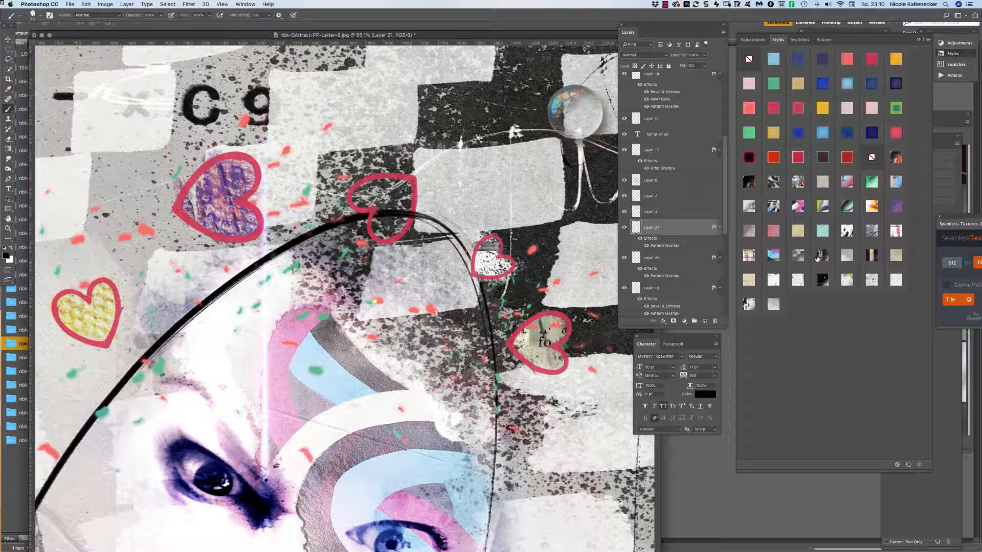
{"action": "left_click", "coordinate": [769, 256]}
{"action": "left_click", "coordinate": [799, 255]}
{"action": "left_click", "coordinate": [819, 257]}
{"action": "left_click", "coordinate": [852, 254]}
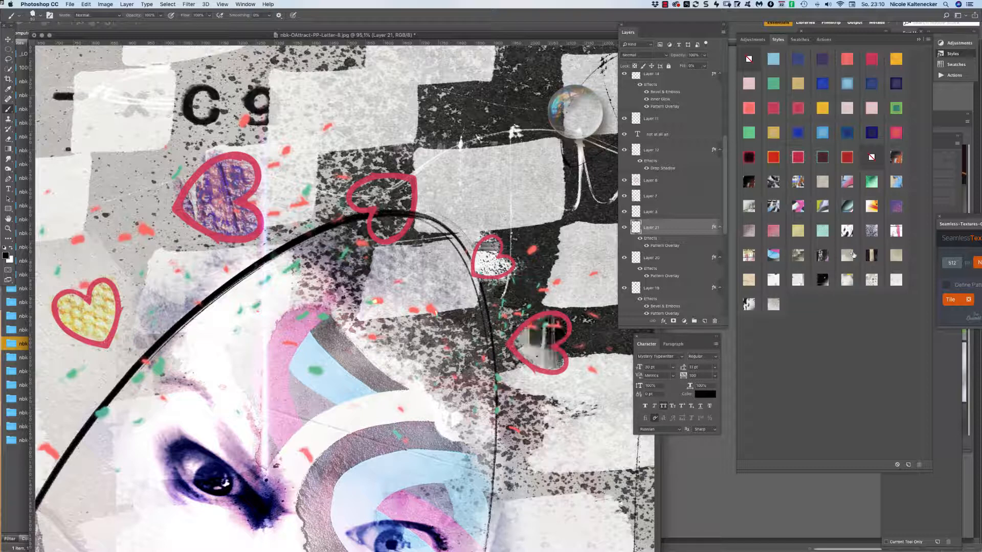
{"action": "left_click", "coordinate": [880, 259]}
{"action": "left_click", "coordinate": [890, 253]}
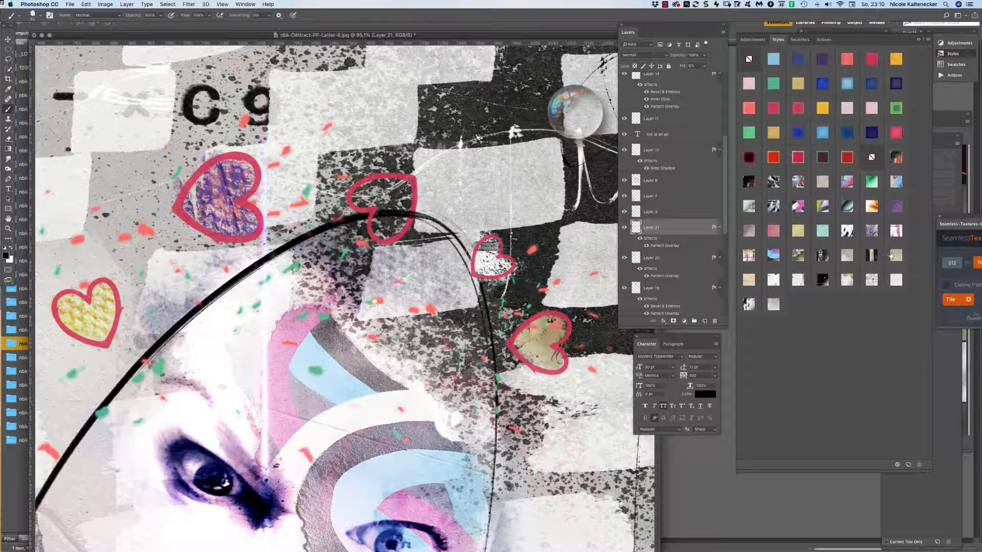
{"action": "left_click", "coordinate": [871, 279]}
{"action": "left_click", "coordinate": [890, 277]}
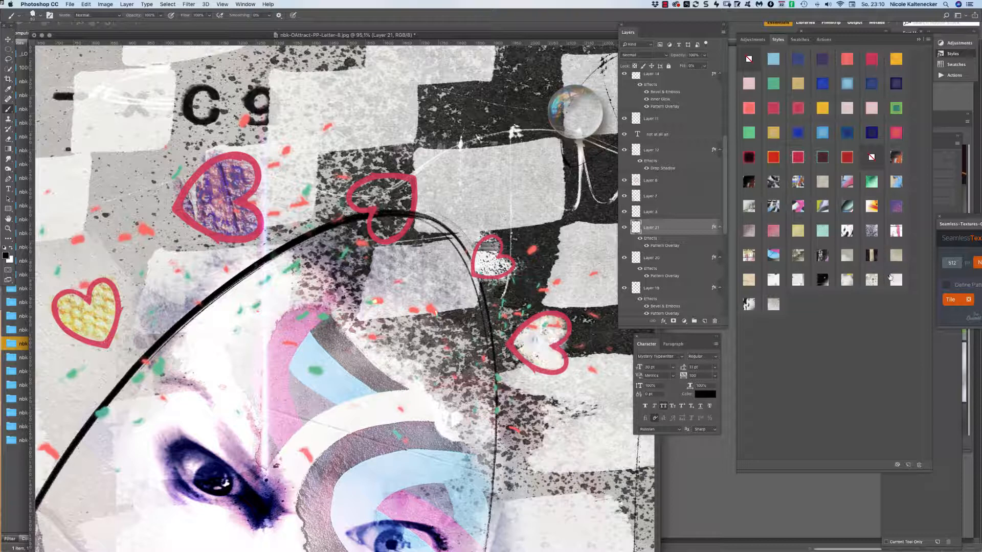
{"action": "left_click", "coordinate": [775, 280]}
{"action": "left_click", "coordinate": [797, 282]}
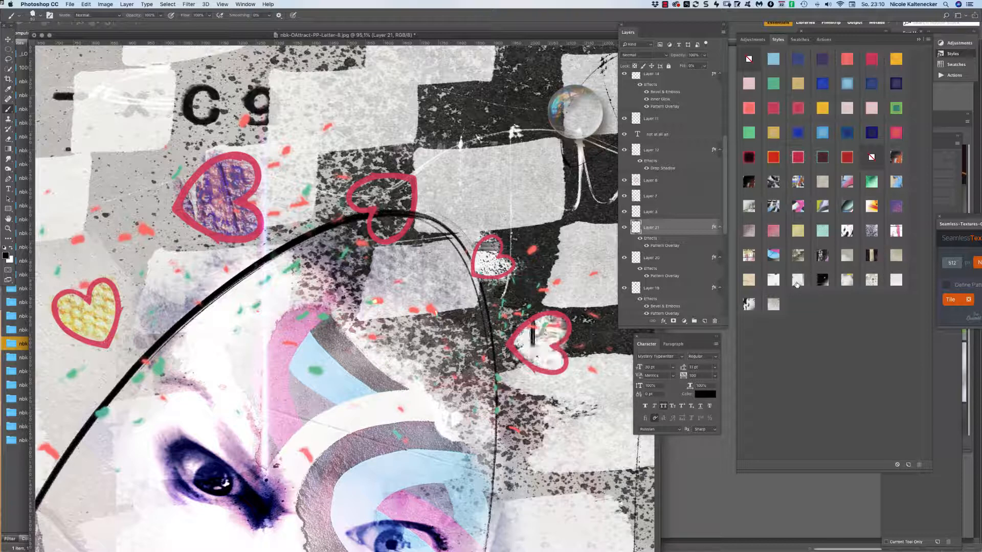
{"action": "left_click", "coordinate": [895, 280]}
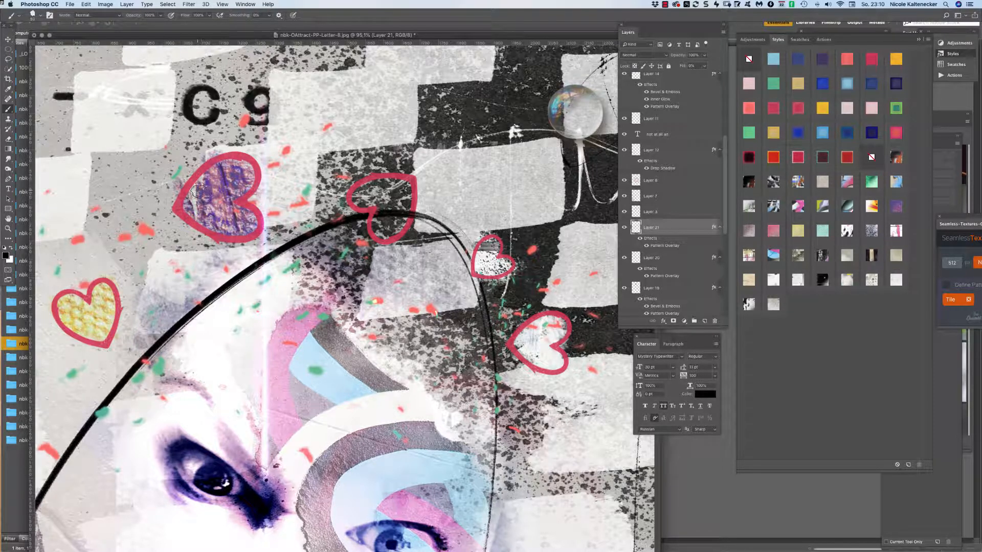
Brush over the first heart, the yellow heart and the dark top heart to lighten them.
{"action": "mouse_move", "coordinate": [199, 191]}
{"action": "left_mouse_down"}
{"action": "mouse_move", "coordinate": [222, 166]}
{"action": "mouse_move", "coordinate": [202, 180]}
{"action": "mouse_move", "coordinate": [246, 174]}
{"action": "mouse_move", "coordinate": [210, 169]}
{"action": "left_mouse_up"}
{"action": "mouse_move", "coordinate": [81, 300]}
{"action": "left_mouse_down"}
{"action": "mouse_move", "coordinate": [66, 319]}
{"action": "mouse_move", "coordinate": [60, 310]}
{"action": "mouse_move", "coordinate": [96, 334]}
{"action": "left_mouse_up"}
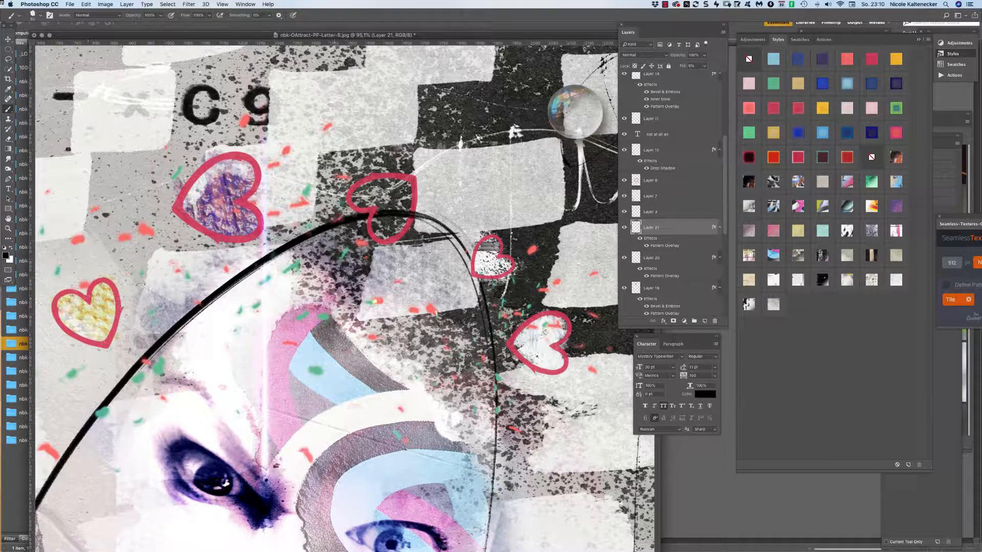
{"action": "mouse_move", "coordinate": [350, 194]}
{"action": "left_mouse_down"}
{"action": "mouse_move", "coordinate": [391, 186]}
{"action": "mouse_move", "coordinate": [408, 200]}
{"action": "mouse_move", "coordinate": [396, 184]}
{"action": "mouse_move", "coordinate": [374, 186]}
{"action": "mouse_move", "coordinate": [404, 176]}
{"action": "left_mouse_up"}
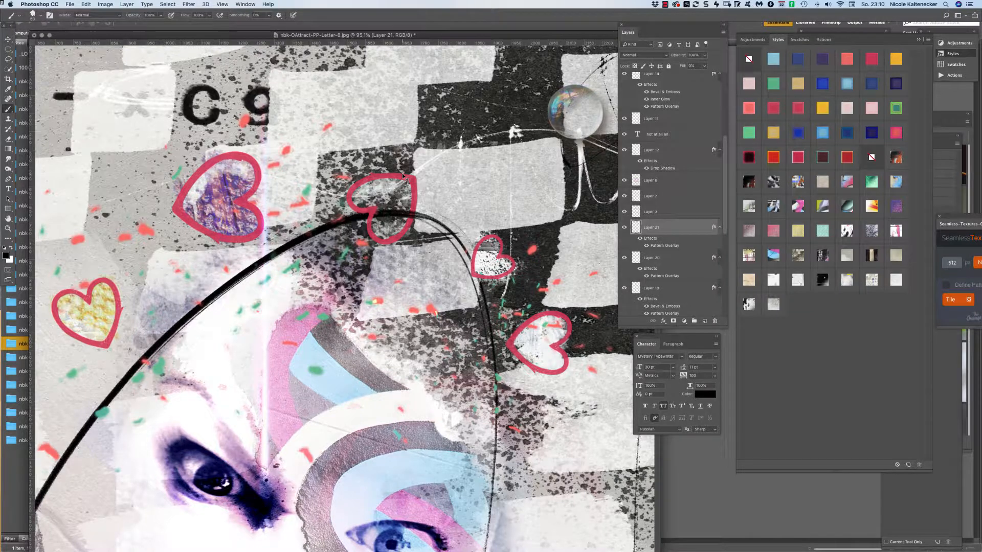
Enlarge the document window and brush faint light texture around the left eye and eyelid.
{"action": "key", "text": "super+0"}
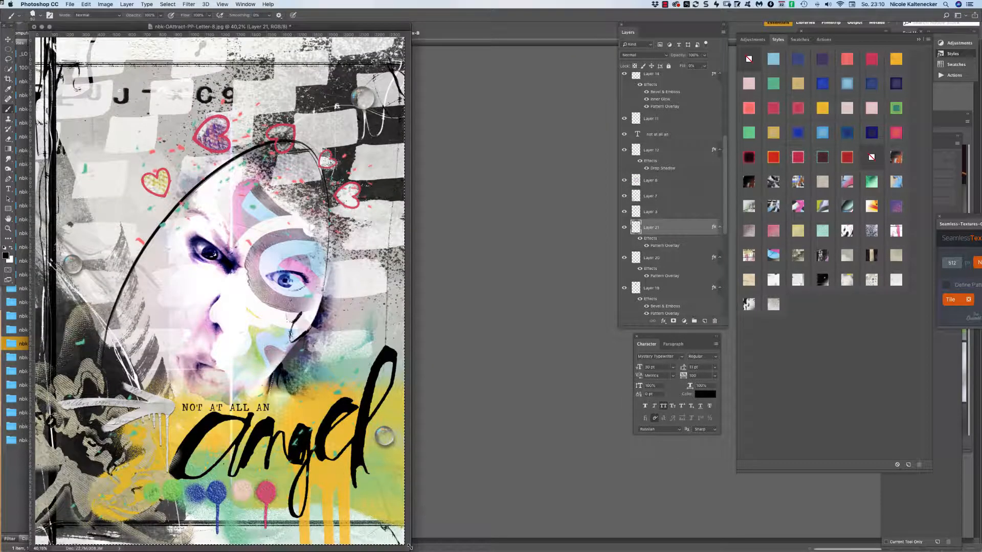
{"action": "left_click_drag", "start_coordinate": [410, 547], "coordinate": [628, 547]}
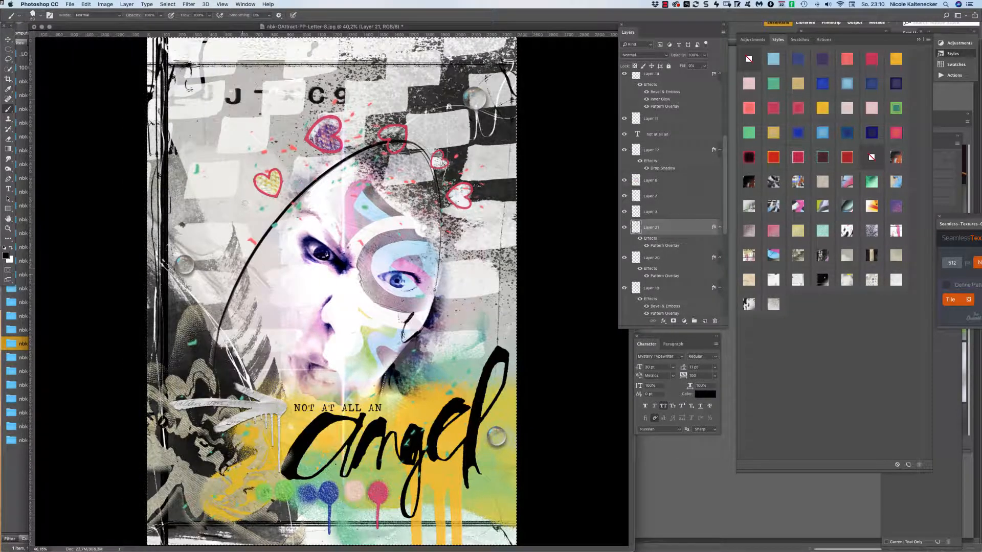
{"action": "left_click_drag", "start_coordinate": [316, 264], "coordinate": [355, 207]}
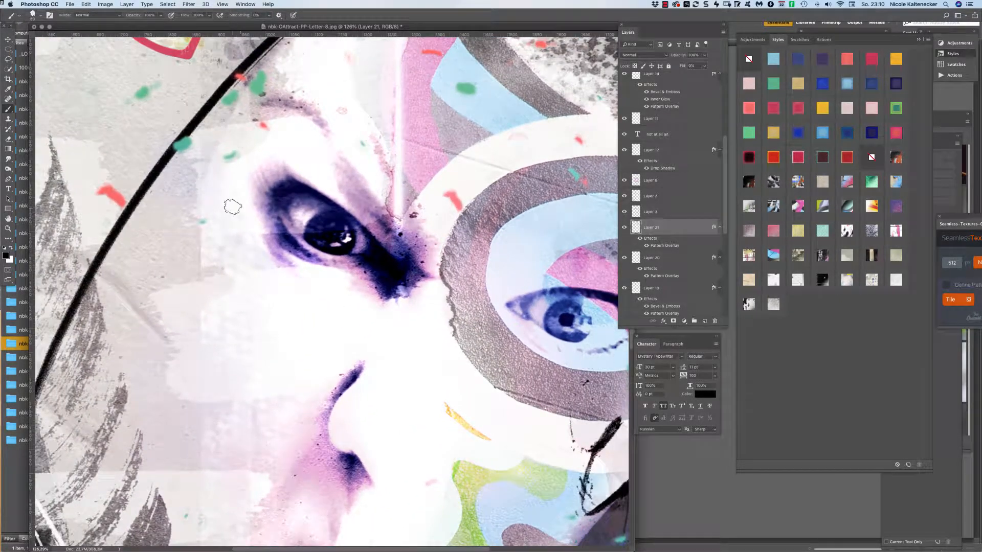
{"action": "mouse_move", "coordinate": [238, 182]}
{"action": "left_mouse_down"}
{"action": "mouse_move", "coordinate": [237, 218]}
{"action": "mouse_move", "coordinate": [256, 229]}
{"action": "mouse_move", "coordinate": [205, 229]}
{"action": "mouse_move", "coordinate": [210, 240]}
{"action": "mouse_move", "coordinate": [226, 166]}
{"action": "mouse_move", "coordinate": [212, 171]}
{"action": "mouse_move", "coordinate": [198, 221]}
{"action": "mouse_move", "coordinate": [216, 220]}
{"action": "mouse_move", "coordinate": [218, 154]}
{"action": "mouse_move", "coordinate": [286, 152]}
{"action": "mouse_move", "coordinate": [337, 194]}
{"action": "mouse_move", "coordinate": [305, 150]}
{"action": "mouse_move", "coordinate": [305, 159]}
{"action": "mouse_move", "coordinate": [273, 134]}
{"action": "mouse_move", "coordinate": [250, 130]}
{"action": "mouse_move", "coordinate": [277, 160]}
{"action": "mouse_move", "coordinate": [371, 216]}
{"action": "mouse_move", "coordinate": [417, 224]}
{"action": "mouse_move", "coordinate": [366, 214]}
{"action": "mouse_move", "coordinate": [424, 266]}
{"action": "left_mouse_up"}
{"action": "mouse_move", "coordinate": [498, 290]}
{"action": "left_mouse_down"}
{"action": "mouse_move", "coordinate": [319, 287]}
{"action": "mouse_move", "coordinate": [289, 274]}
{"action": "left_mouse_up"}
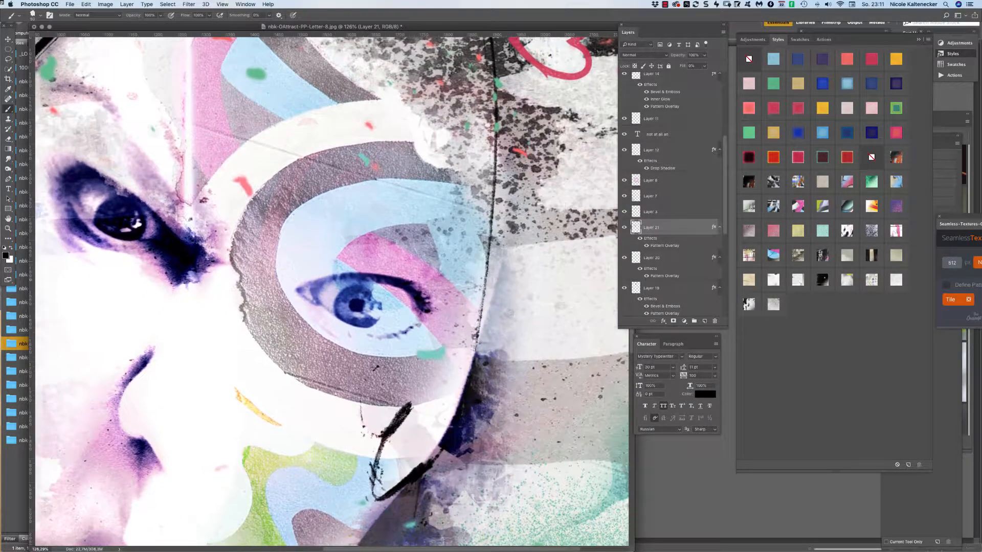
{"action": "mouse_move", "coordinate": [357, 261]}
{"action": "left_mouse_down"}
{"action": "mouse_move", "coordinate": [326, 273]}
{"action": "mouse_move", "coordinate": [428, 279]}
{"action": "mouse_move", "coordinate": [450, 302]}
{"action": "mouse_move", "coordinate": [431, 315]}
{"action": "mouse_move", "coordinate": [448, 336]}
{"action": "left_mouse_up"}
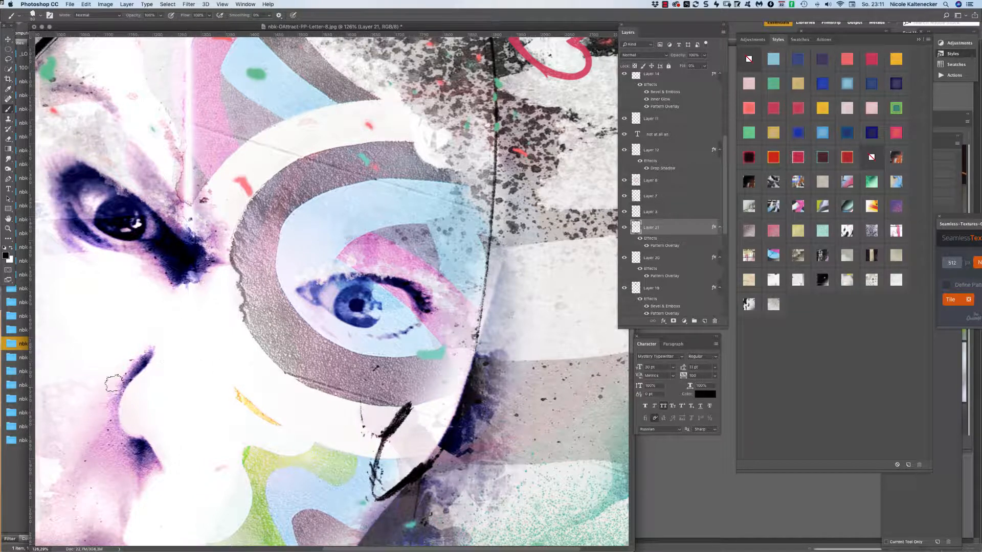
Zoom in on the pale blocks beside the hearts and start a new Layer 22.
{"action": "key", "text": "super+1"}
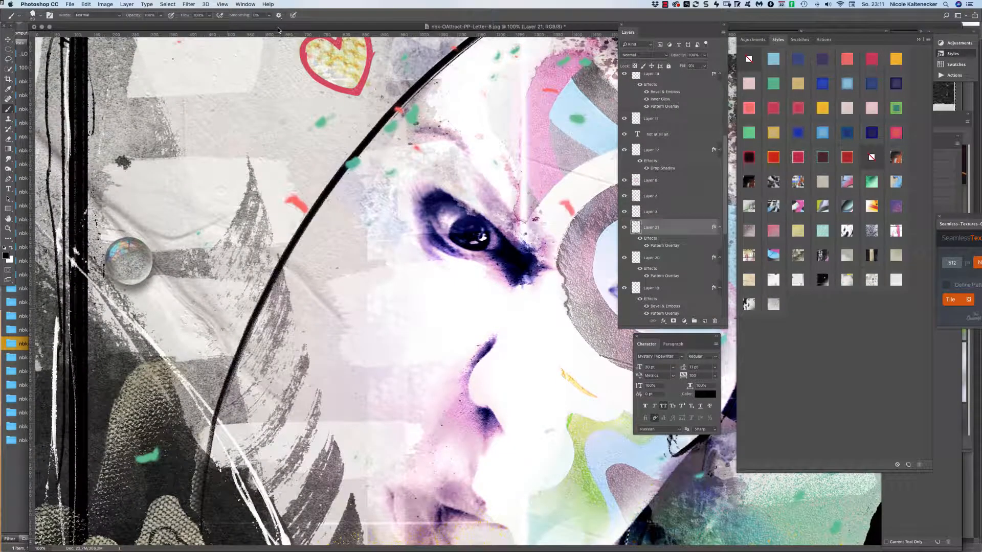
{"action": "key", "text": "super+minus"}
{"action": "key", "text": "super+minus"}
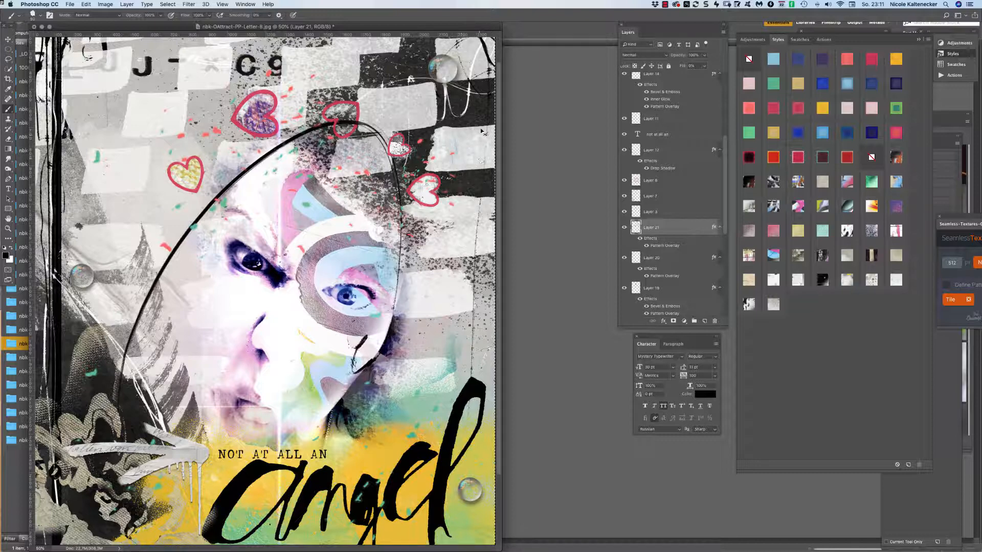
{"action": "mouse_move", "coordinate": [466, 148]}
{"action": "left_mouse_down"}
{"action": "mouse_move", "coordinate": [526, 79]}
{"action": "mouse_move", "coordinate": [412, 216]}
{"action": "left_mouse_up"}
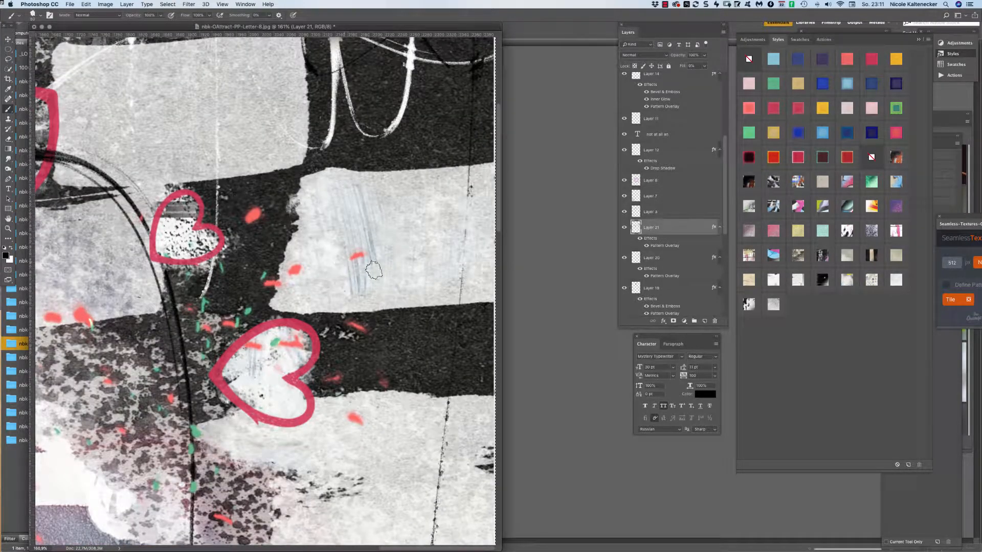
{"action": "key", "text": "super+shift+m"}
{"action": "key", "text": "super+shift+n"}
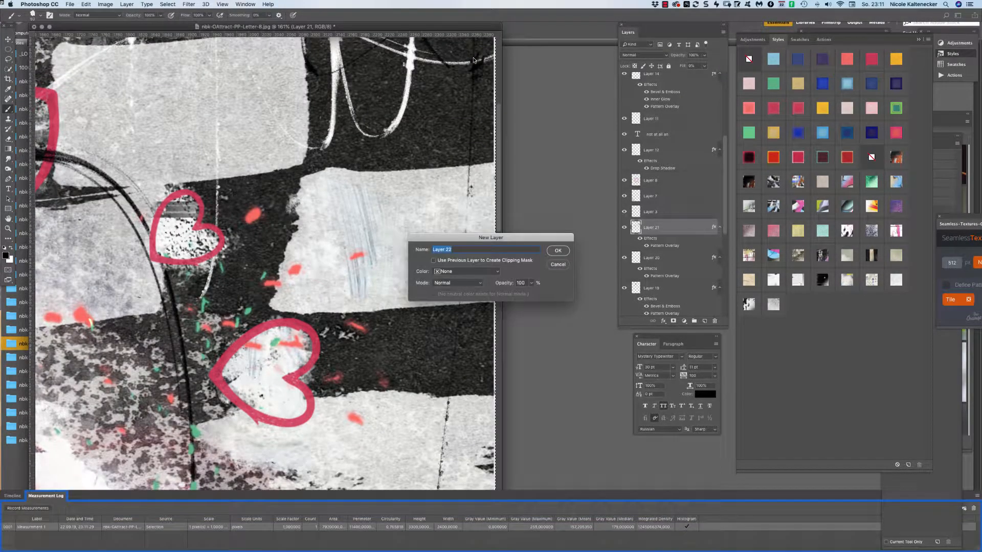
Confirm Layer 22, close the Measurement Log, and paint a strip across the pale block.
{"action": "key", "text": "Return"}
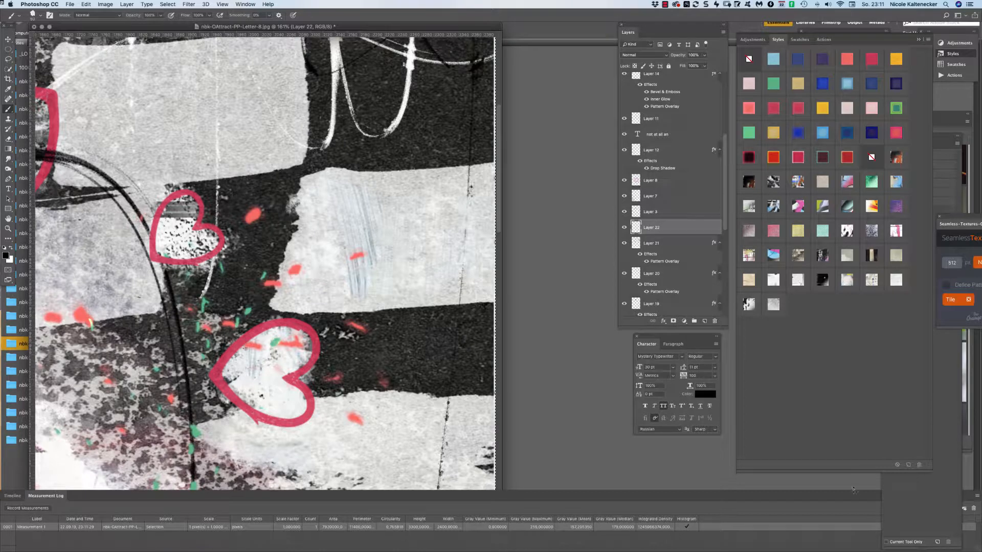
{"action": "left_click", "coordinate": [976, 496]}
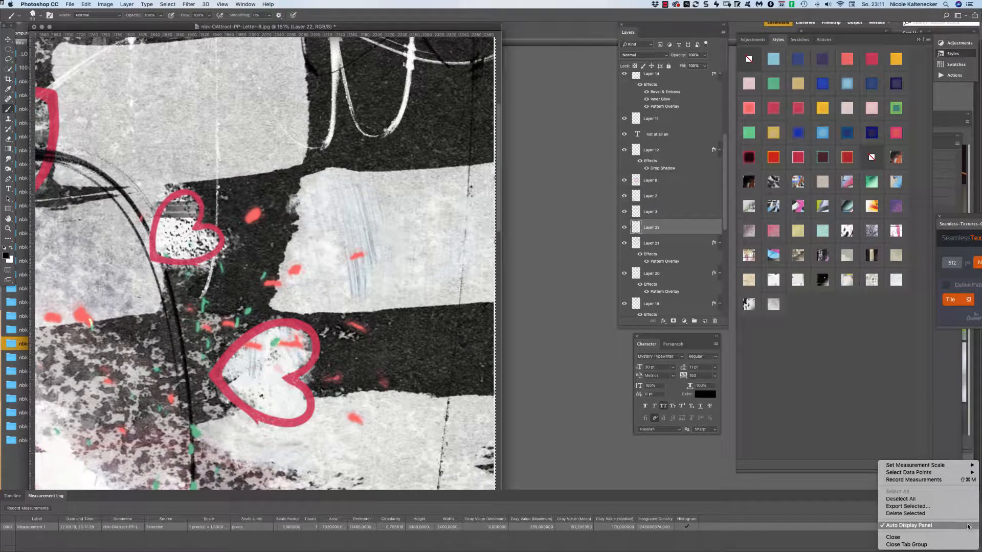
{"action": "left_click", "coordinate": [900, 537]}
{"action": "left_click_drag", "start_coordinate": [203, 98], "coordinate": [365, 219]}
{"action": "mouse_move", "coordinate": [240, 179]}
{"action": "left_mouse_down"}
{"action": "mouse_move", "coordinate": [241, 271]}
{"action": "mouse_move", "coordinate": [290, 263]}
{"action": "mouse_move", "coordinate": [312, 293]}
{"action": "mouse_move", "coordinate": [337, 273]}
{"action": "mouse_move", "coordinate": [388, 285]}
{"action": "mouse_move", "coordinate": [414, 250]}
{"action": "mouse_move", "coordinate": [441, 262]}
{"action": "mouse_move", "coordinate": [453, 250]}
{"action": "mouse_move", "coordinate": [450, 223]}
{"action": "mouse_move", "coordinate": [439, 238]}
{"action": "mouse_move", "coordinate": [414, 238]}
{"action": "mouse_move", "coordinate": [387, 192]}
{"action": "mouse_move", "coordinate": [355, 171]}
{"action": "mouse_move", "coordinate": [331, 176]}
{"action": "mouse_move", "coordinate": [300, 262]}
{"action": "mouse_move", "coordinate": [268, 232]}
{"action": "mouse_move", "coordinate": [252, 179]}
{"action": "mouse_move", "coordinate": [233, 169]}
{"action": "mouse_move", "coordinate": [334, 181]}
{"action": "mouse_move", "coordinate": [444, 169]}
{"action": "left_mouse_up"}
Style the strip with pink vertical stripes after trying grey-purple textures, and add a top guide.
{"action": "left_click", "coordinate": [797, 156]}
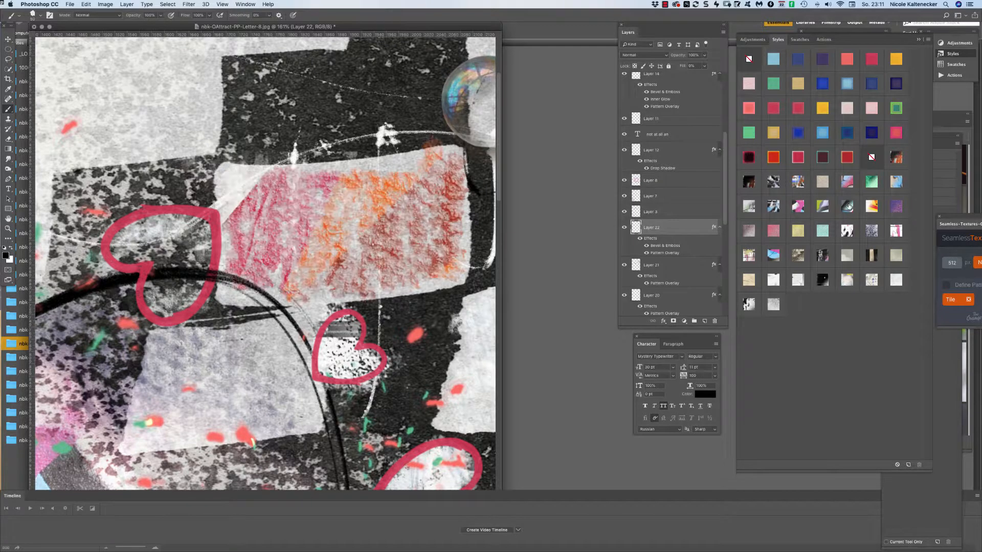
{"action": "left_click", "coordinate": [875, 231]}
{"action": "left_click", "coordinate": [876, 228]}
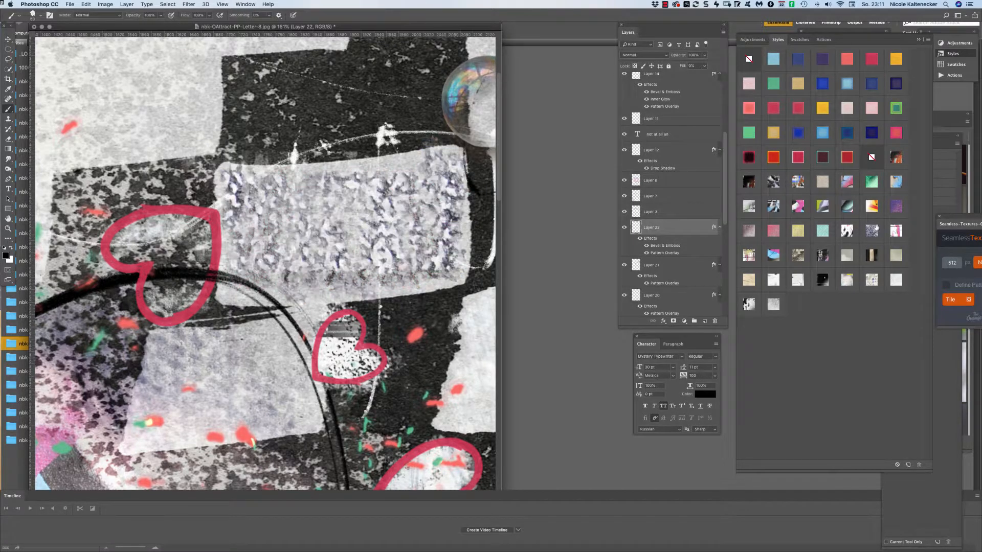
{"action": "left_click", "coordinate": [896, 229]}
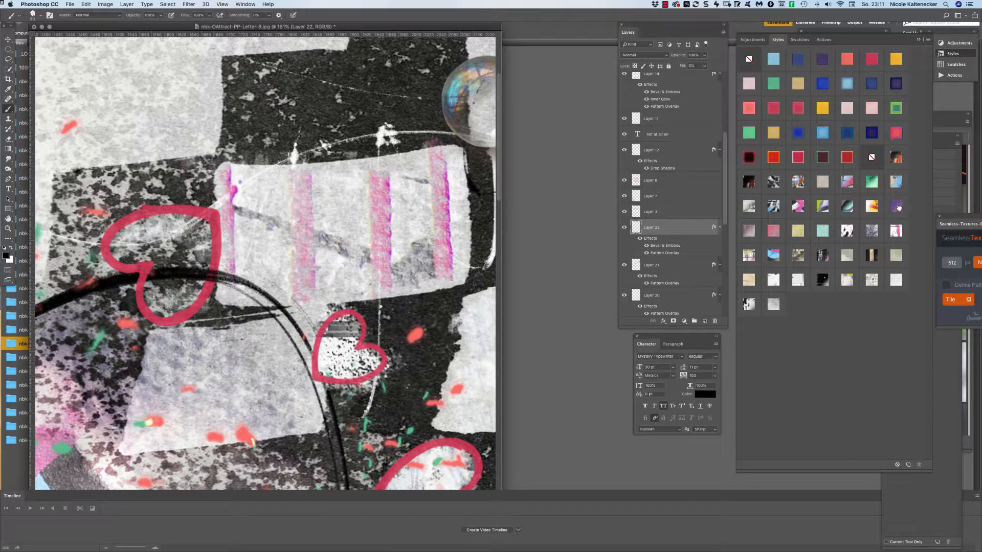
{"action": "left_click", "coordinate": [899, 209]}
{"action": "left_click", "coordinate": [897, 227]}
{"action": "key", "text": "super+0"}
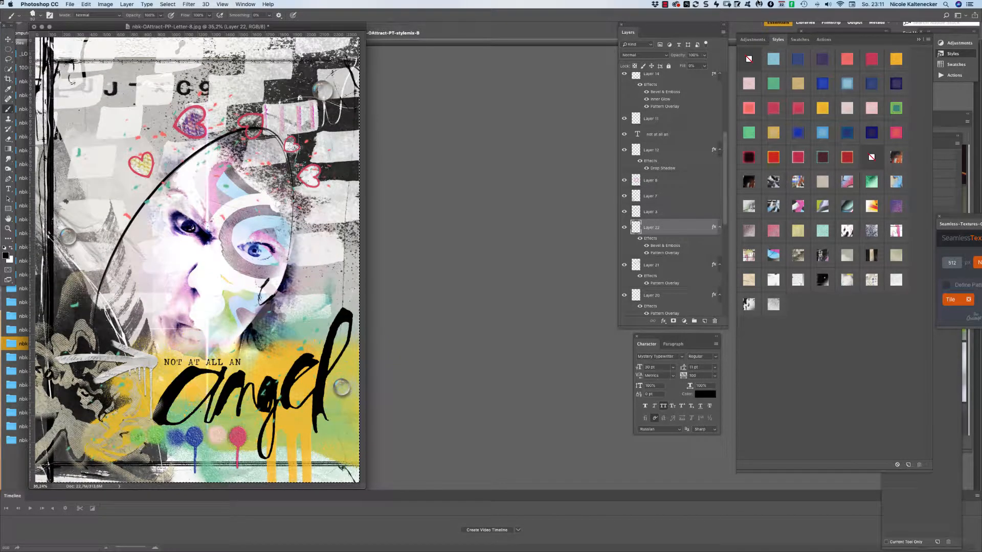
{"action": "left_click_drag", "start_coordinate": [206, 34], "coordinate": [340, 26]}
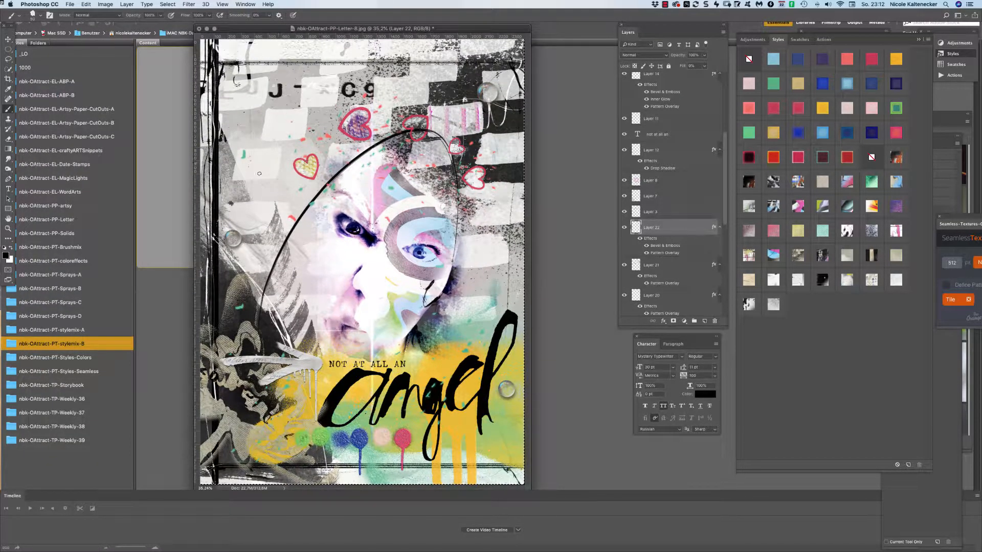
Paint pink-striped strips at the top left and collapse the Timeline panel to an icon.
{"action": "mouse_move", "coordinate": [246, 152]}
{"action": "left_mouse_down"}
{"action": "mouse_move", "coordinate": [250, 178]}
{"action": "mouse_move", "coordinate": [265, 154]}
{"action": "mouse_move", "coordinate": [267, 175]}
{"action": "mouse_move", "coordinate": [274, 154]}
{"action": "mouse_move", "coordinate": [279, 169]}
{"action": "left_mouse_up"}
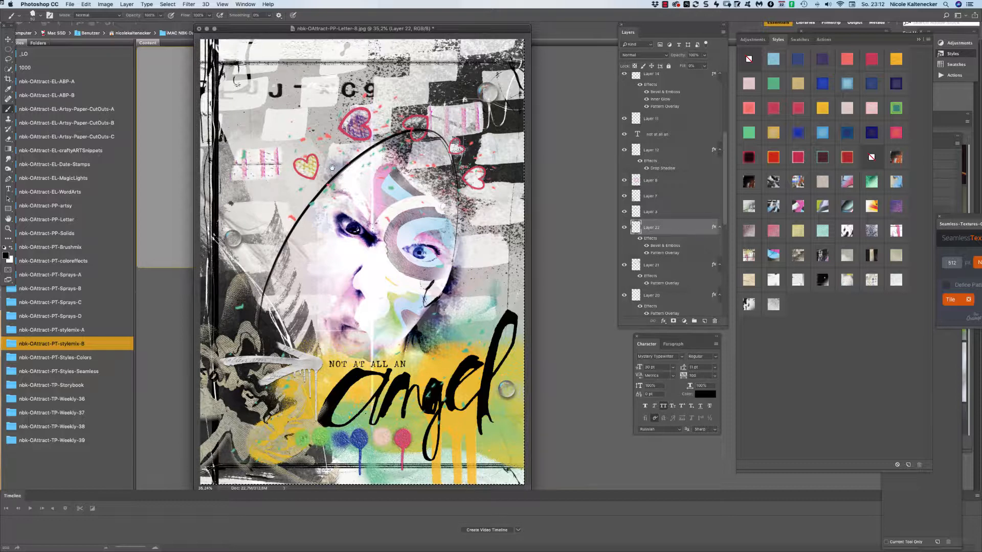
{"action": "mouse_move", "coordinate": [255, 57]}
{"action": "left_mouse_down"}
{"action": "mouse_move", "coordinate": [253, 70]}
{"action": "mouse_move", "coordinate": [241, 48]}
{"action": "mouse_move", "coordinate": [256, 43]}
{"action": "mouse_move", "coordinate": [258, 74]}
{"action": "mouse_move", "coordinate": [271, 48]}
{"action": "mouse_move", "coordinate": [275, 67]}
{"action": "left_mouse_up"}
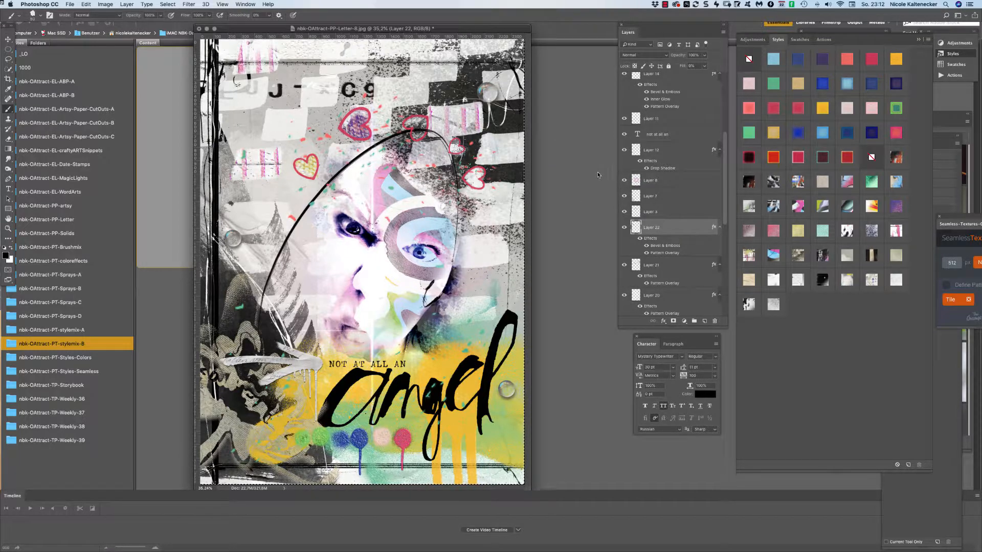
{"action": "key", "text": "super+d"}
{"action": "mouse_move", "coordinate": [533, 497]}
{"action": "left_mouse_down"}
{"action": "mouse_move", "coordinate": [578, 535]}
{"action": "mouse_move", "coordinate": [536, 502]}
{"action": "left_mouse_up"}
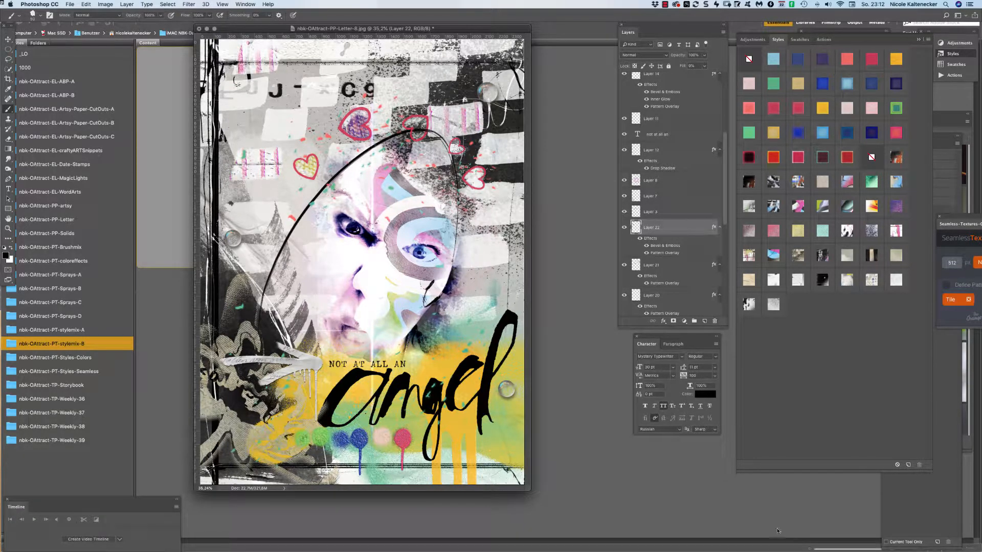
{"action": "left_click", "coordinate": [176, 501]}
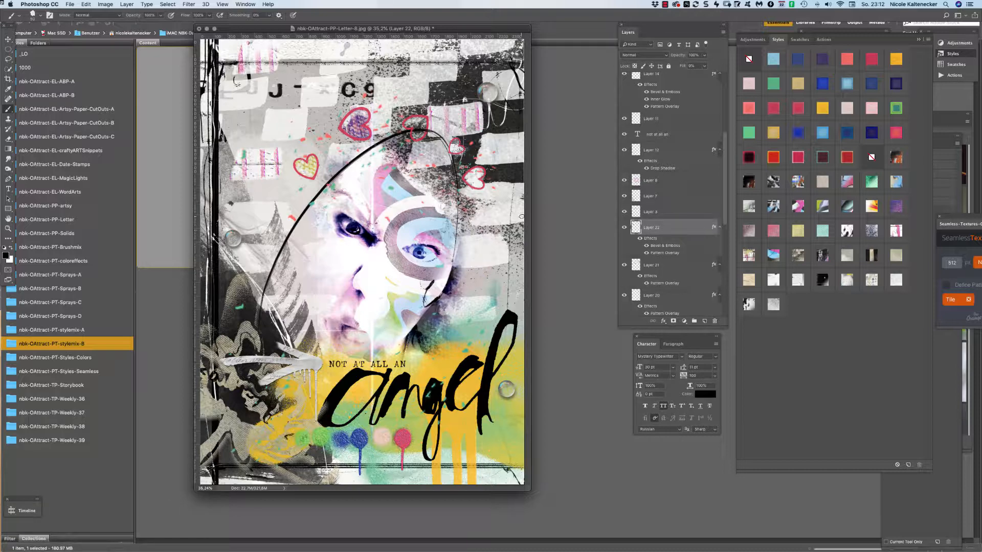
Paint another pink-striped strip, enlarge the document window, and add Layer 23.
{"action": "mouse_move", "coordinate": [445, 310]}
{"action": "left_mouse_down"}
{"action": "mouse_move", "coordinate": [477, 318]}
{"action": "mouse_move", "coordinate": [491, 305]}
{"action": "left_mouse_up"}
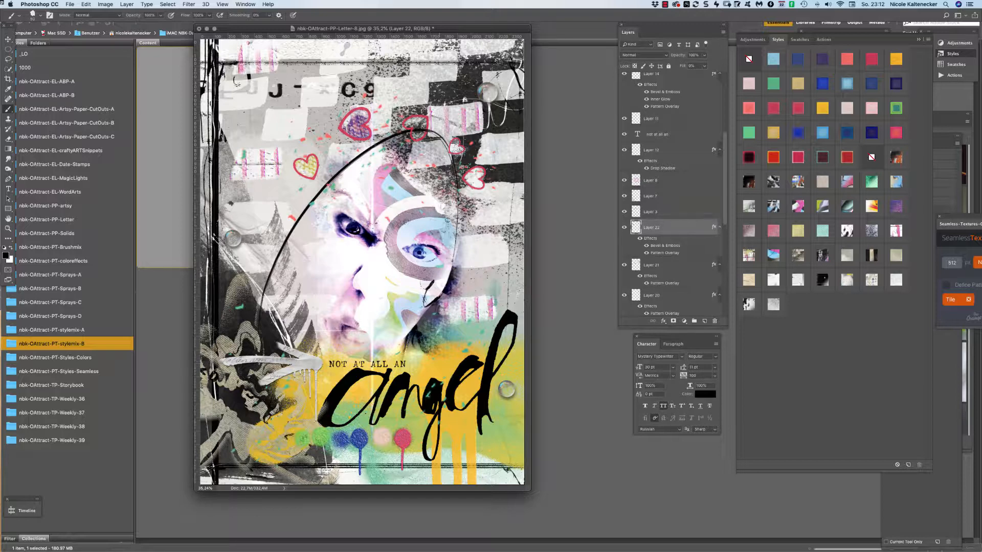
{"action": "left_click_drag", "start_coordinate": [529, 490], "coordinate": [576, 527]}
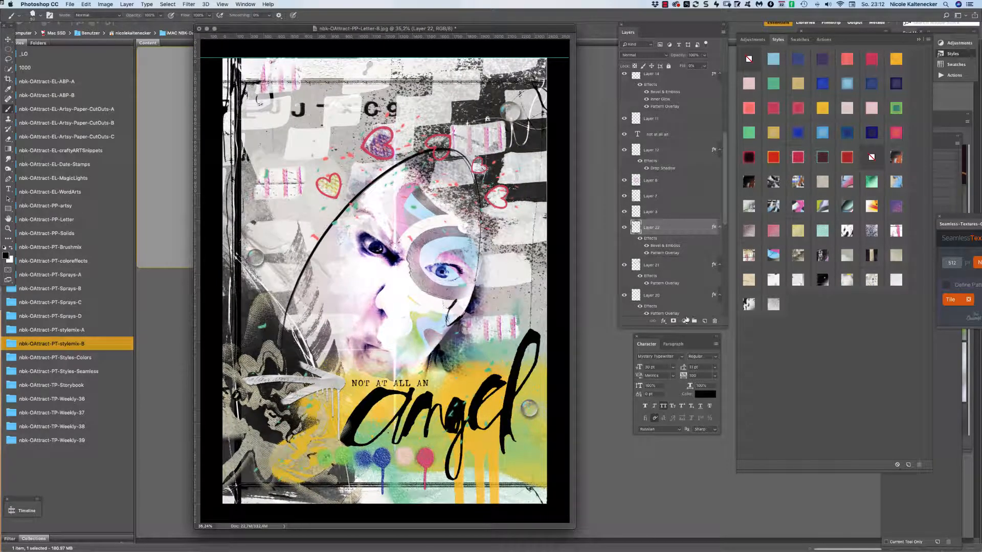
{"action": "left_click", "coordinate": [705, 321]}
Stamp grey splatter dots across the upper left with the nbk-OA-dynamic9 brush.
{"action": "right_click", "coordinate": [460, 279]}
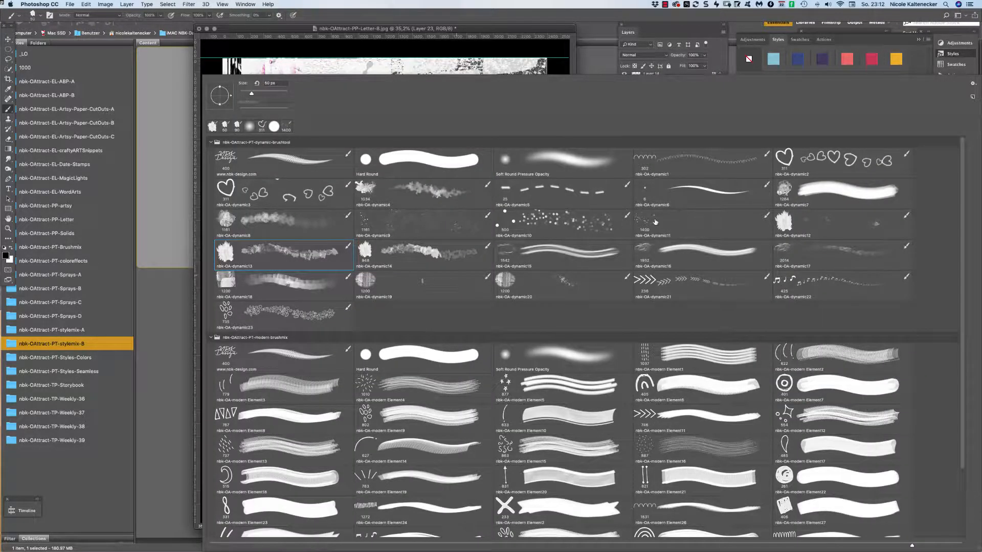
{"action": "double_click", "coordinate": [399, 225]}
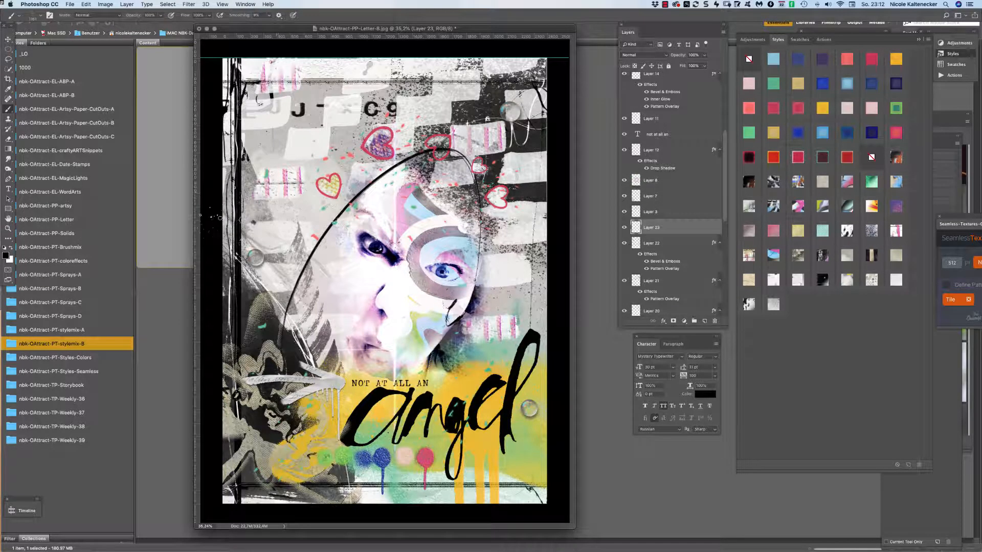
{"action": "left_click", "coordinate": [296, 202]}
Stamp an arrow onto the curved line with the nbk-OA-dynamic21 brush.
{"action": "right_click", "coordinate": [442, 298]}
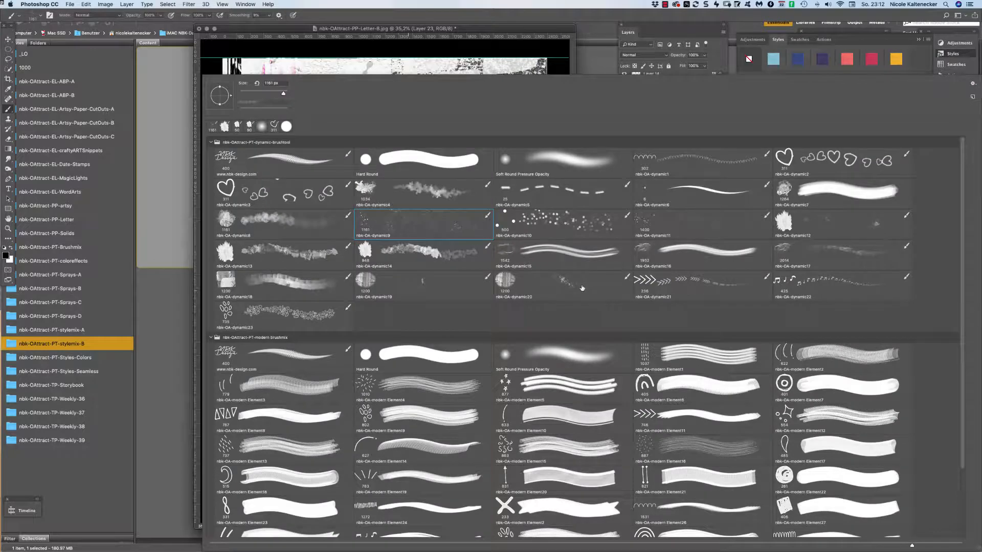
{"action": "double_click", "coordinate": [664, 280]}
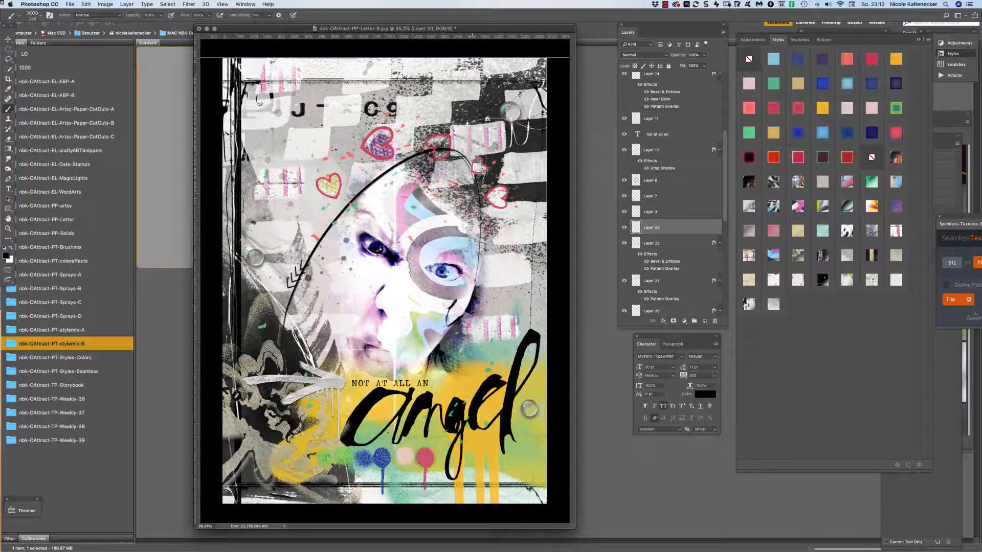
{"action": "left_click", "coordinate": [407, 160]}
On a new layer, stamp nbk-OA-dynamic17 wrinkle texture on the collage and over the pink stripes.
{"action": "right_click", "coordinate": [407, 396]}
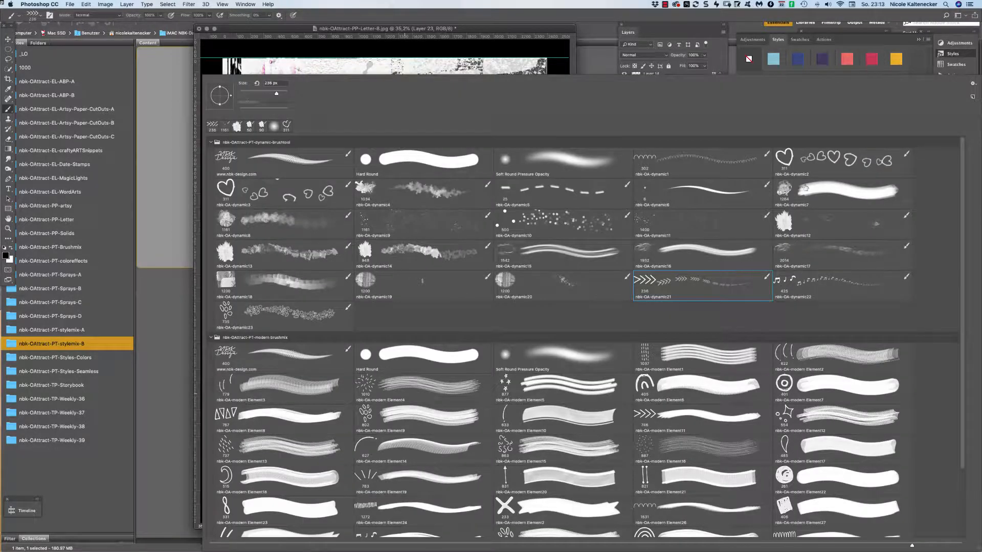
{"action": "left_click", "coordinate": [783, 251]}
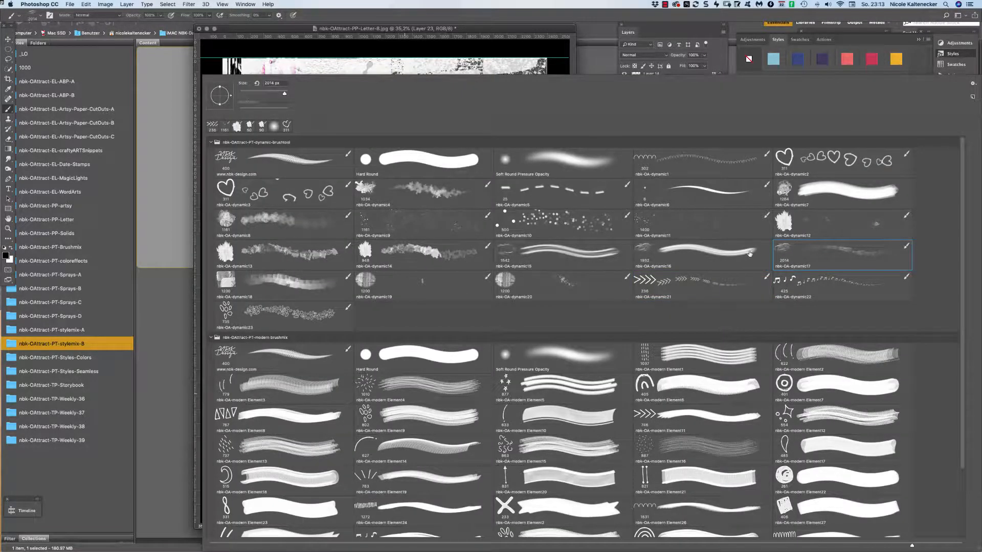
{"action": "double_click", "coordinate": [777, 251]}
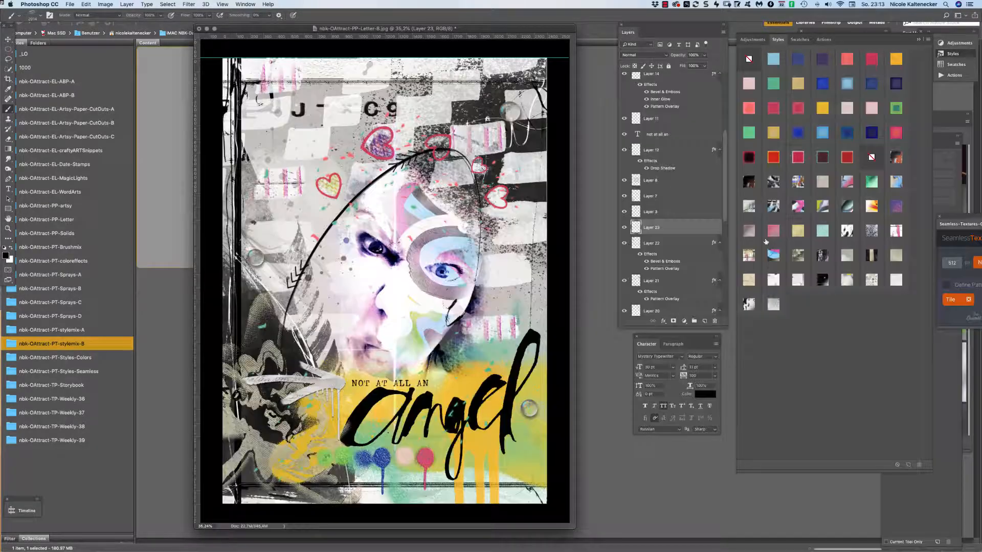
{"action": "left_click", "coordinate": [705, 320]}
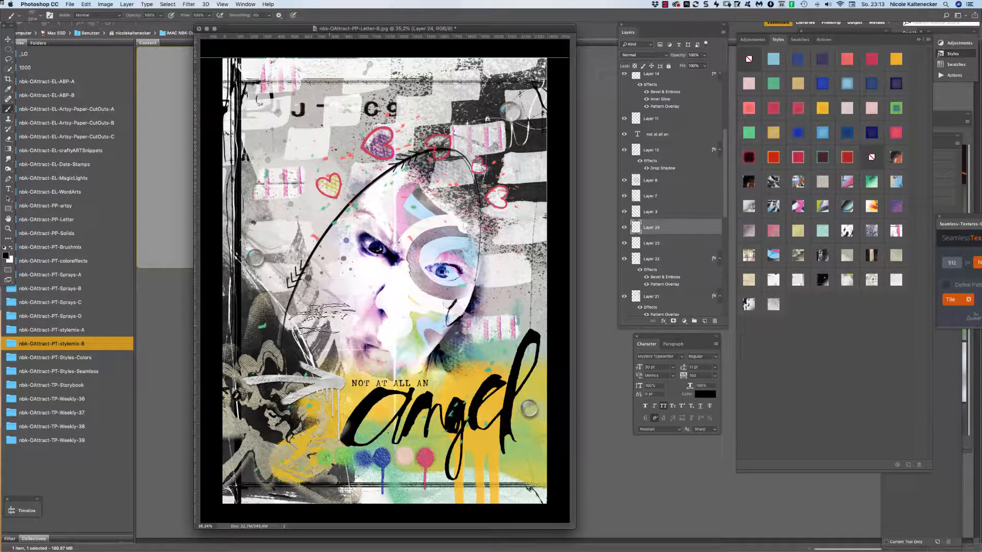
{"action": "left_click", "coordinate": [308, 303]}
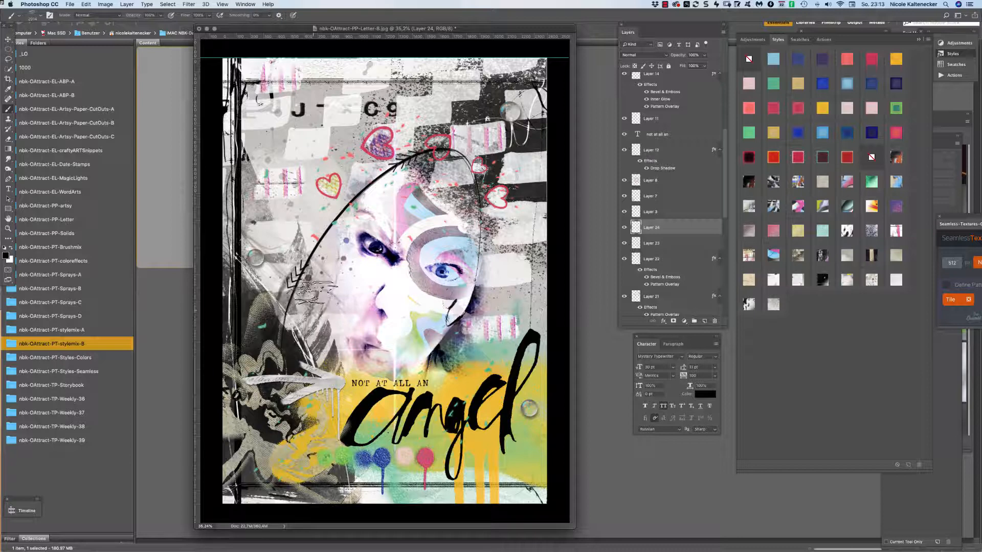
{"action": "key", "text": "bracketright"}
{"action": "key", "text": "bracketright"}
{"action": "key", "text": "bracketright"}
{"action": "key", "text": "bracketright"}
{"action": "key", "text": "bracketright"}
{"action": "key", "text": "bracketright"}
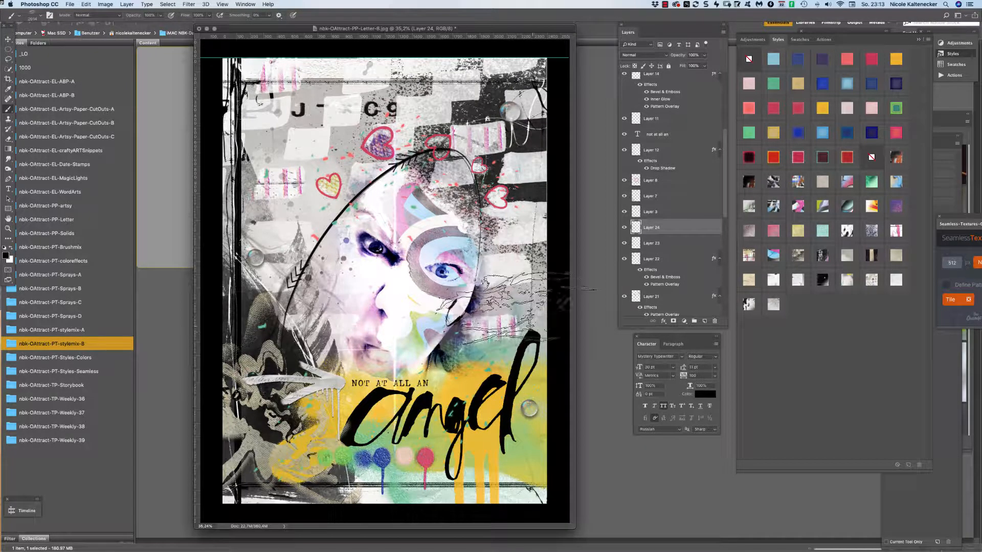
{"action": "key", "text": "bracketleft"}
{"action": "key", "text": "bracketleft"}
{"action": "key", "text": "bracketleft"}
{"action": "key", "text": "bracketleft"}
{"action": "key", "text": "bracketleft"}
{"action": "key", "text": "bracketleft"}
{"action": "left_click", "coordinate": [519, 309]}
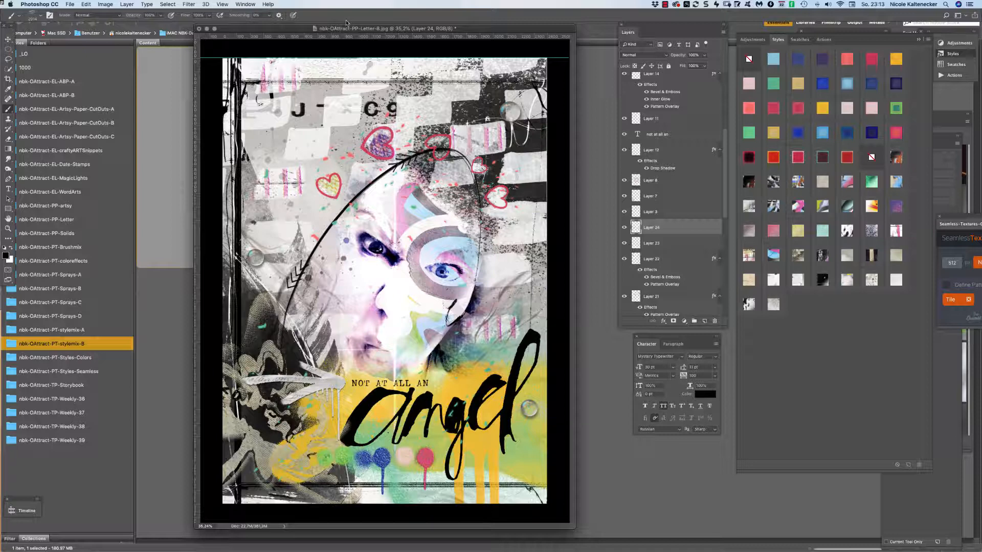
With the Move tool, give the Layer 19 and Layer 18 hearts a green style.
{"action": "left_click", "coordinate": [8, 39]}
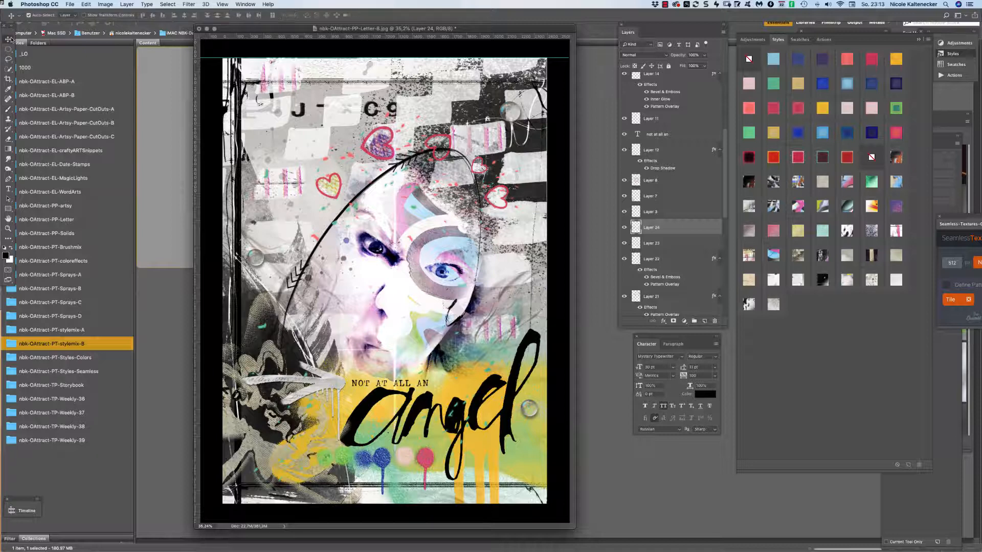
{"action": "left_click", "coordinate": [379, 142]}
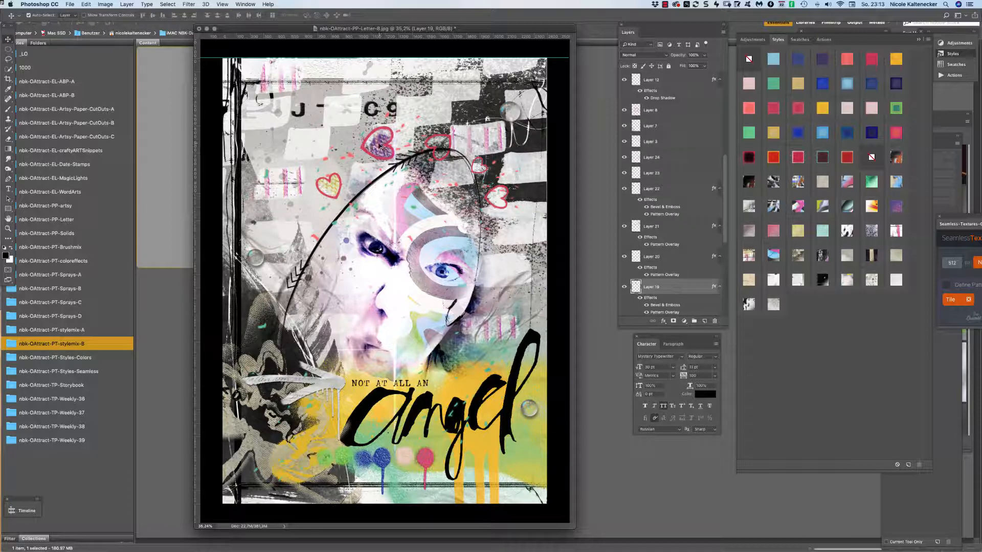
{"action": "left_click", "coordinate": [380, 148]}
{"action": "left_click", "coordinate": [381, 150]}
{"action": "left_click", "coordinate": [752, 134]}
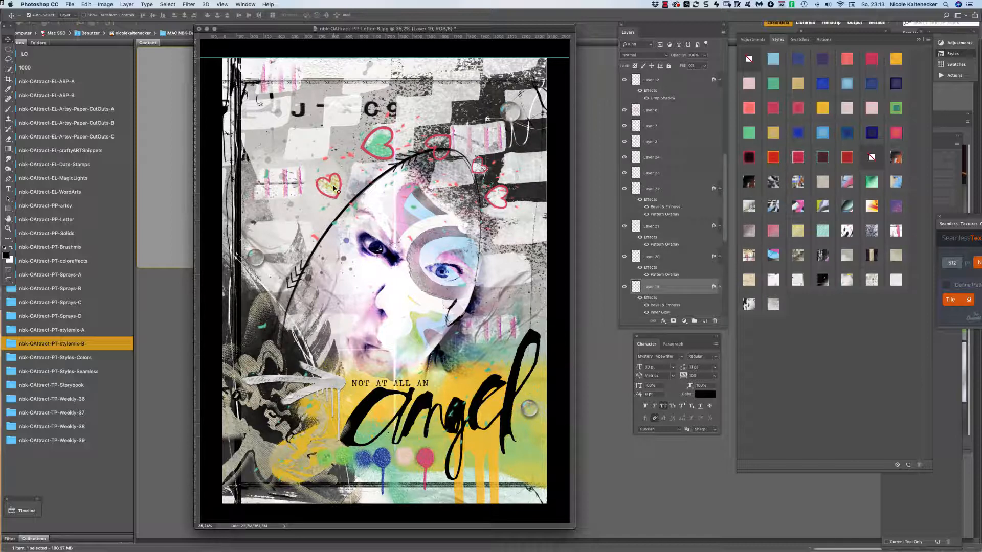
{"action": "key", "text": "alt+bracketleft"}
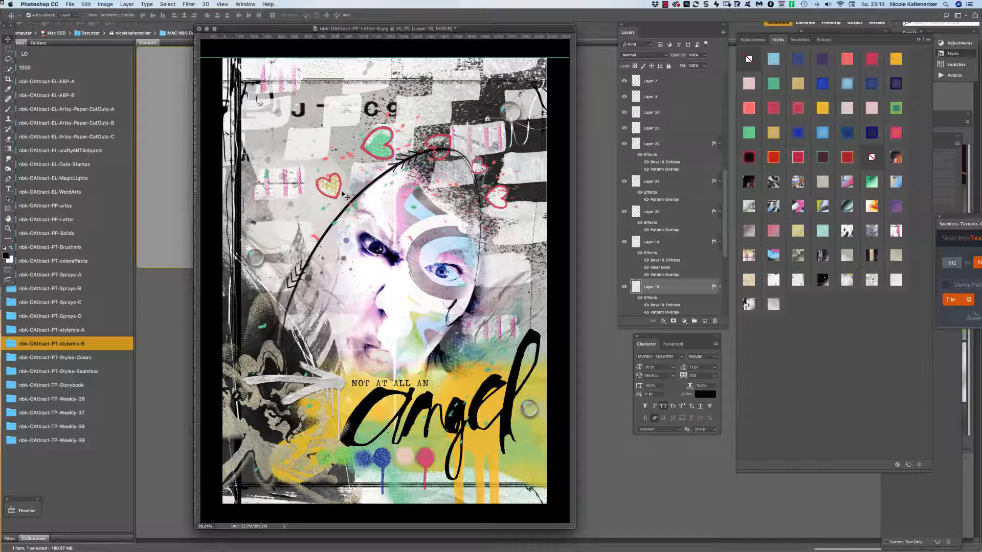
{"action": "left_click", "coordinate": [896, 108]}
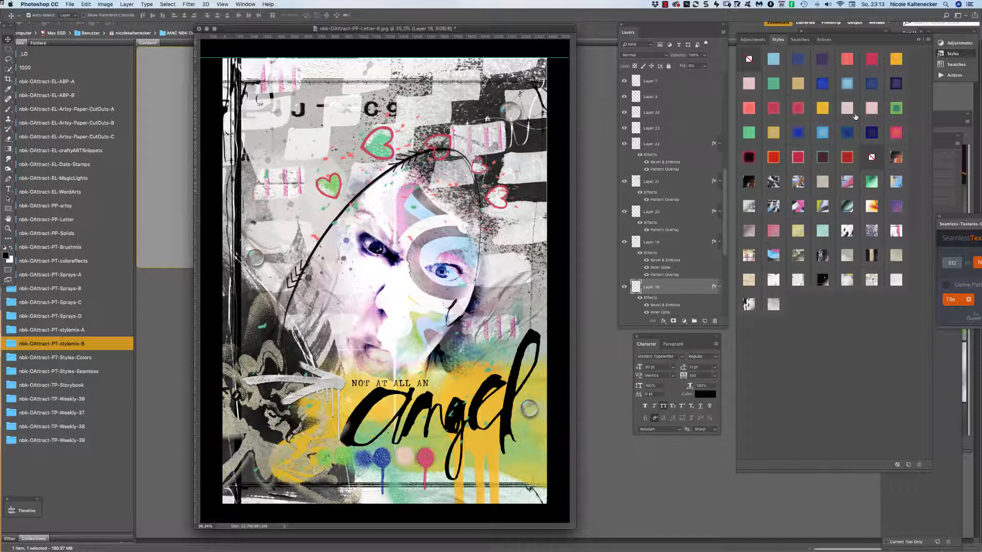
Replace both hearts' styles with pale textures and enlarge the document window.
{"action": "left_click", "coordinate": [891, 278]}
{"action": "left_click", "coordinate": [665, 242]}
{"action": "left_click", "coordinate": [897, 280]}
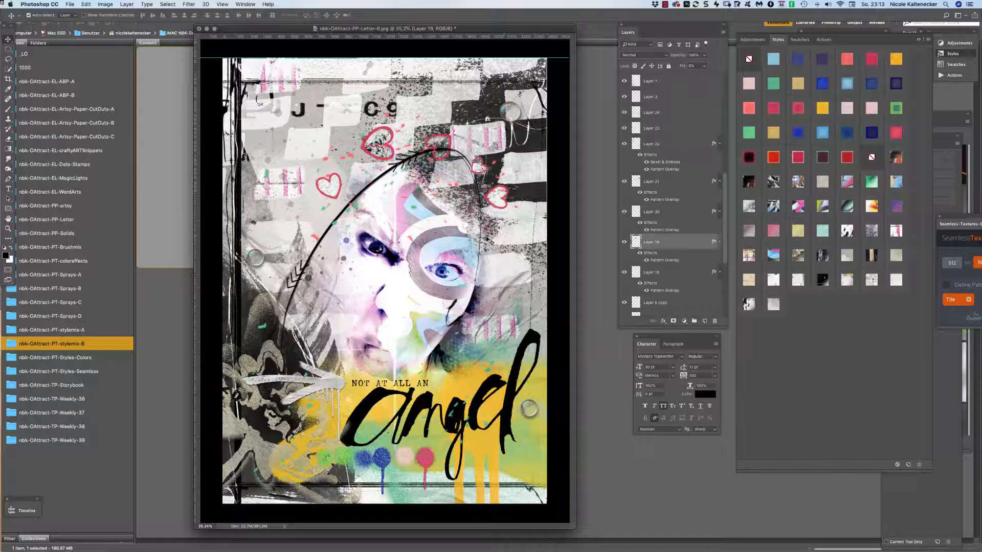
{"action": "left_click", "coordinate": [333, 190]}
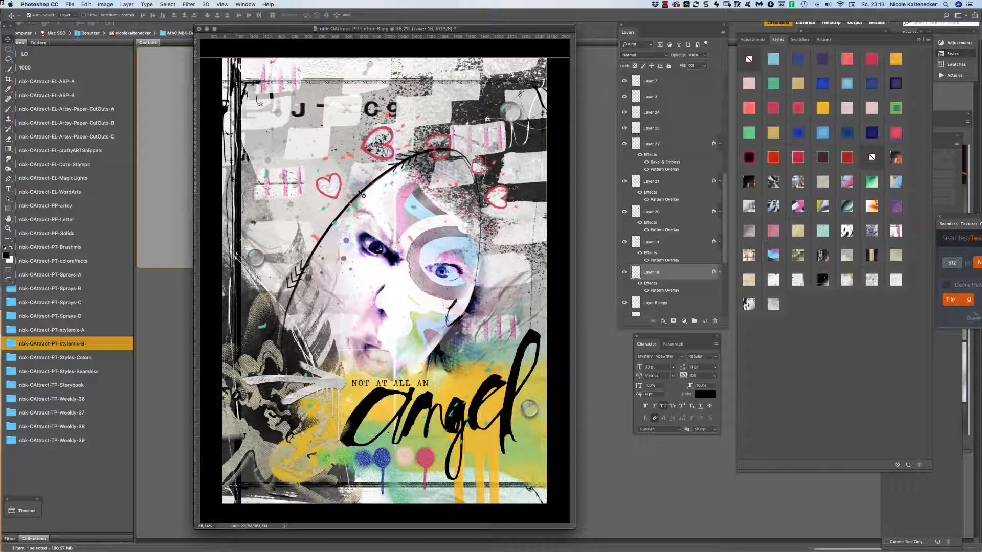
{"action": "left_click", "coordinate": [774, 283]}
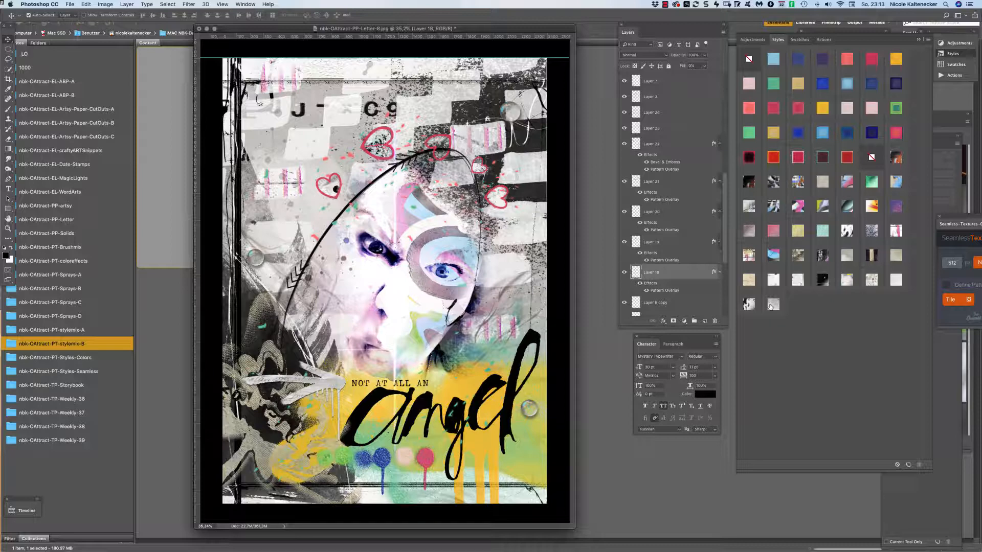
{"action": "left_click_drag", "start_coordinate": [575, 527], "coordinate": [613, 547]}
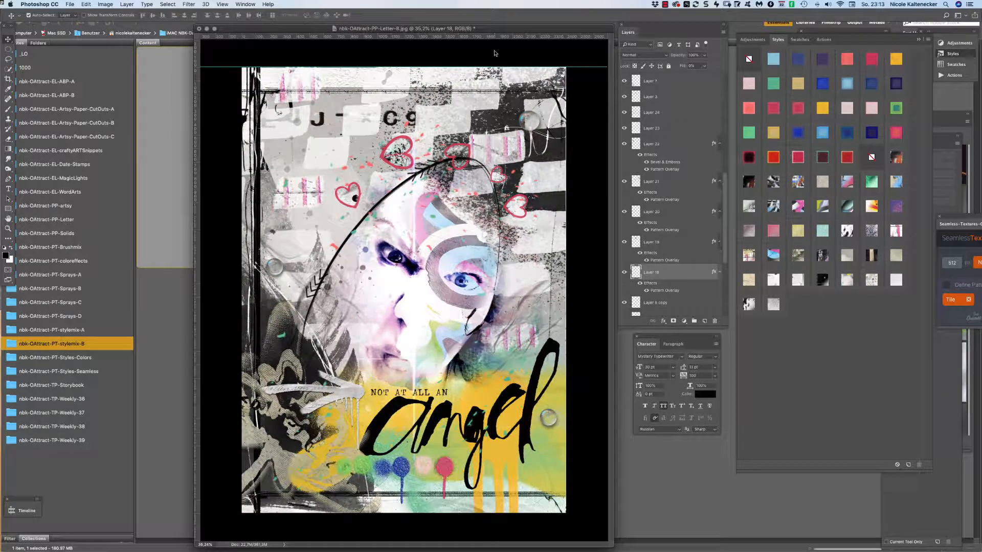
Give the left heart a plain light grey style, enlarge the window, and select the lettering layer.
{"action": "left_click", "coordinate": [771, 303]}
{"action": "left_click", "coordinate": [745, 302]}
{"action": "left_click", "coordinate": [345, 401]}
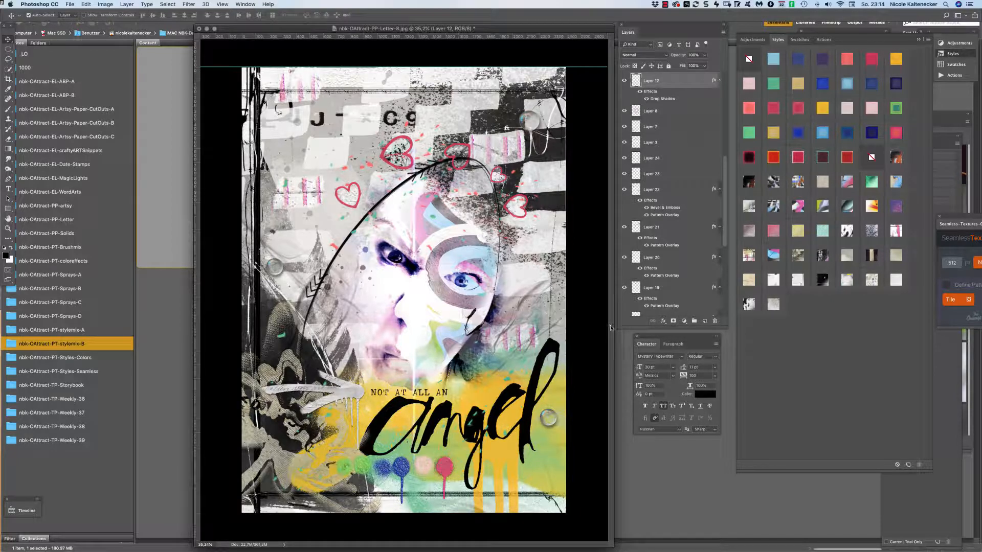
{"action": "left_click_drag", "start_coordinate": [616, 549], "coordinate": [621, 551]}
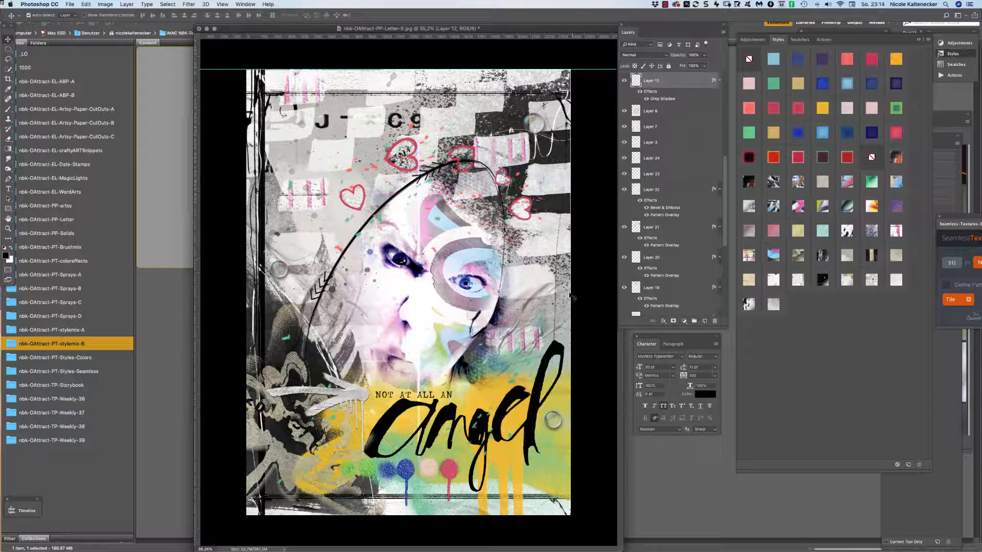
{"action": "left_click", "coordinate": [539, 388]}
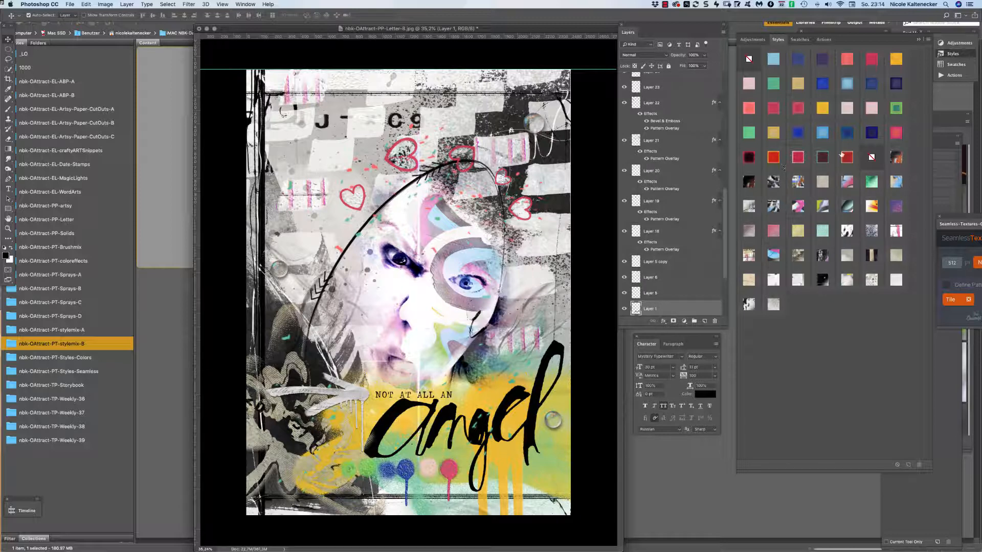
{"action": "left_click", "coordinate": [824, 182]}
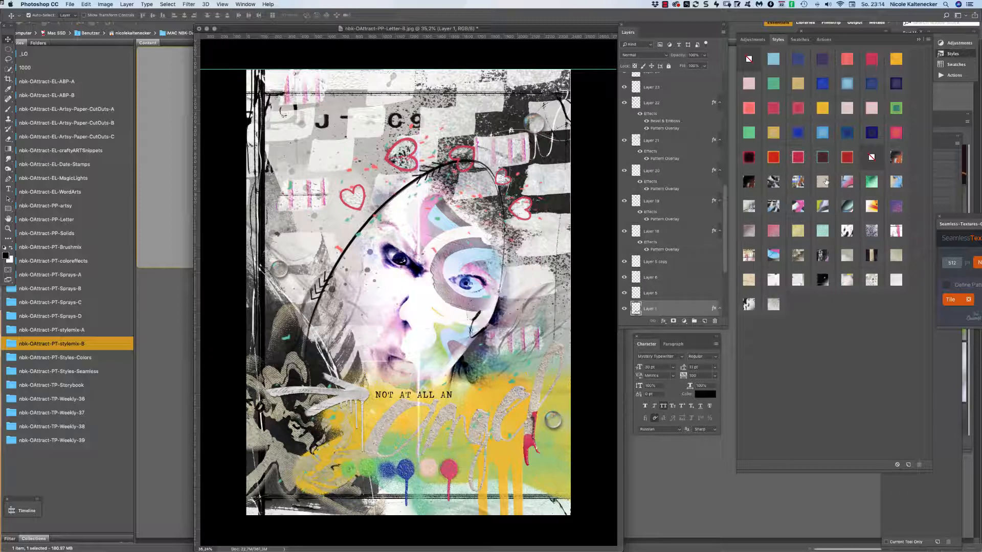
{"action": "left_click", "coordinate": [822, 278]}
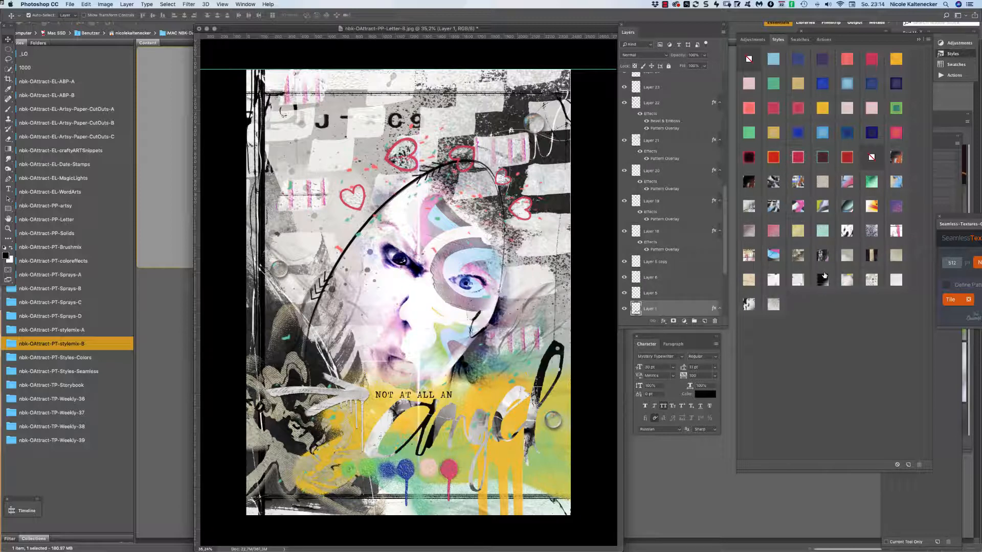
{"action": "left_click", "coordinate": [871, 254]}
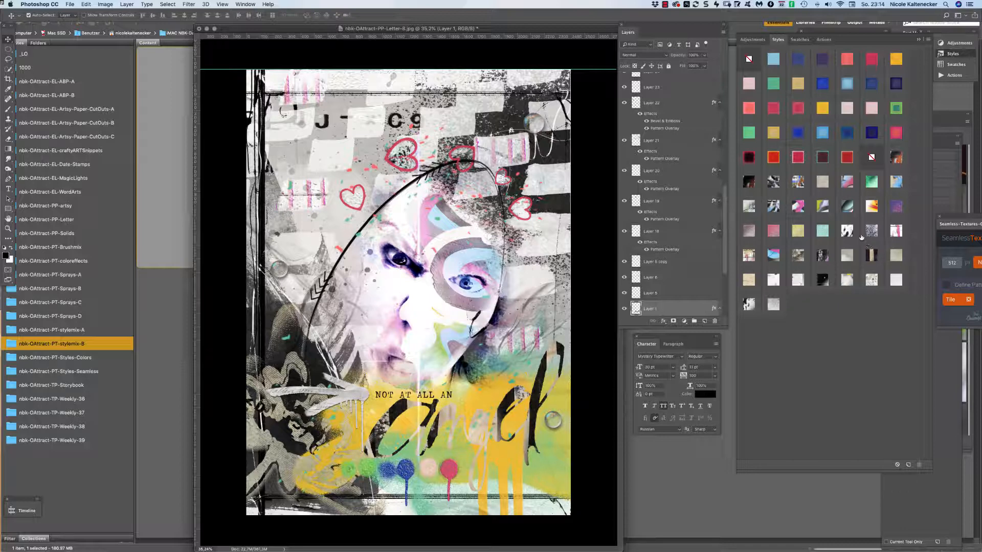
{"action": "left_click", "coordinate": [751, 59]}
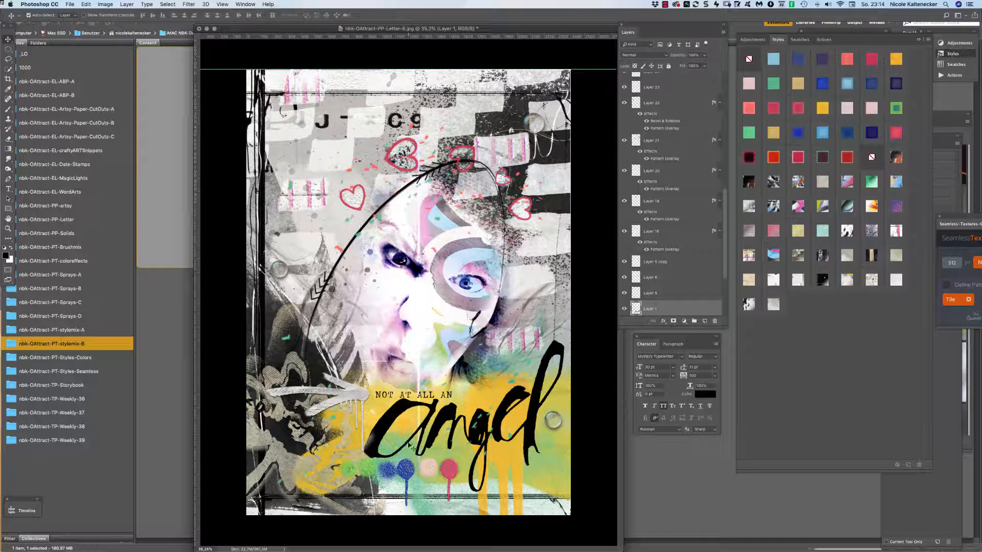
{"action": "left_click", "coordinate": [376, 444]}
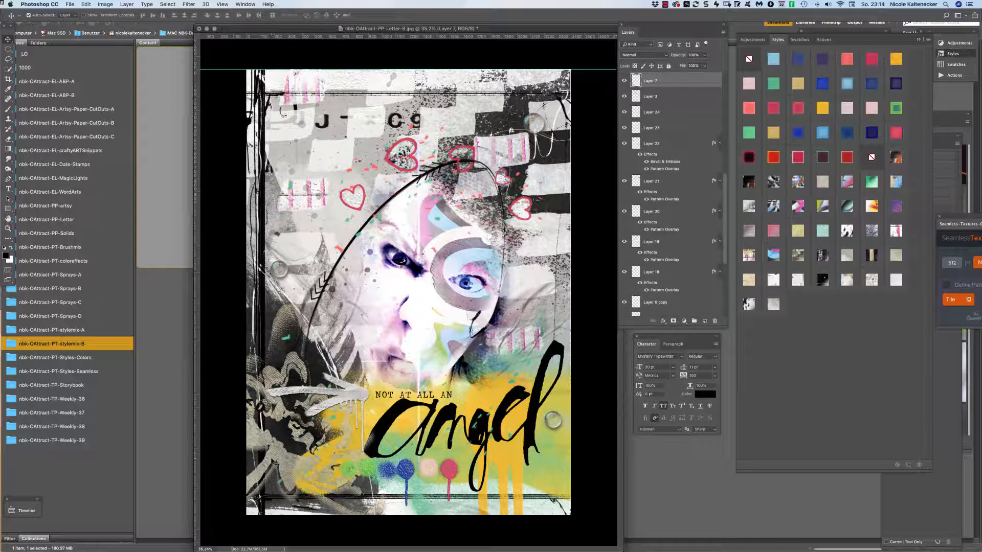
Nudge Layer 7's grey texture and the 'angel' lettering slightly, and move Layer 8's texture higher.
{"action": "mouse_move", "coordinate": [274, 461]}
{"action": "left_mouse_down"}
{"action": "mouse_move", "coordinate": [283, 463]}
{"action": "mouse_move", "coordinate": [274, 458]}
{"action": "left_mouse_up"}
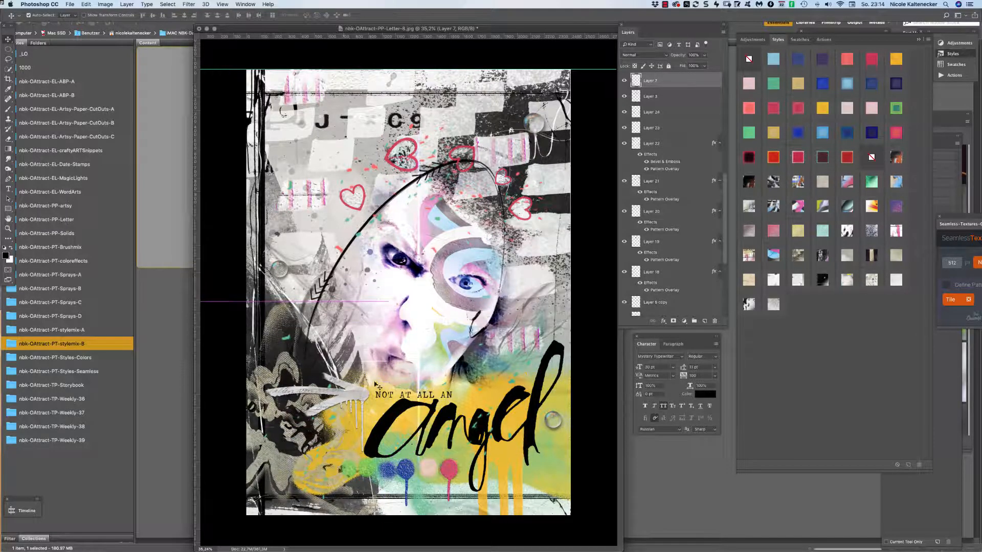
{"action": "left_click_drag", "start_coordinate": [451, 412], "coordinate": [451, 414]}
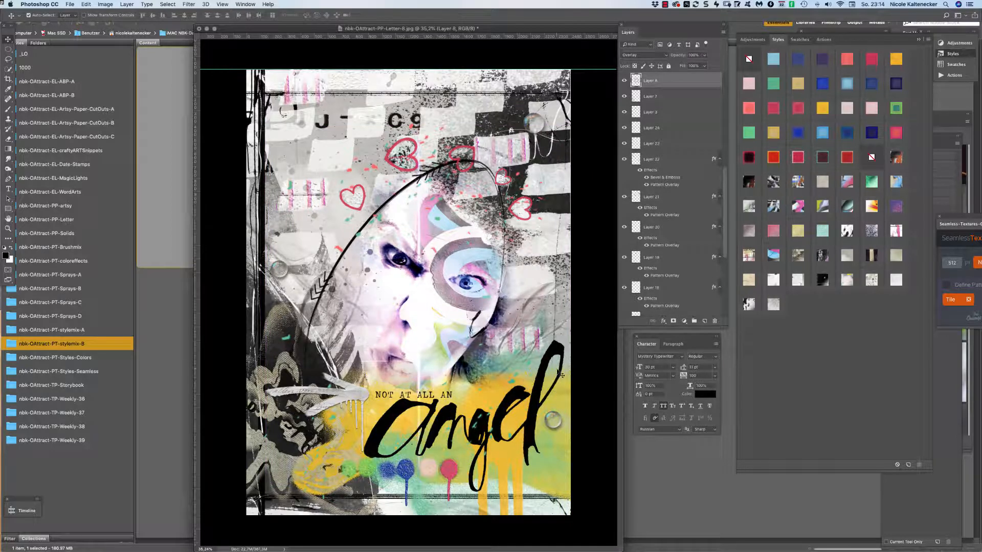
{"action": "left_click_drag", "start_coordinate": [540, 367], "coordinate": [535, 372]}
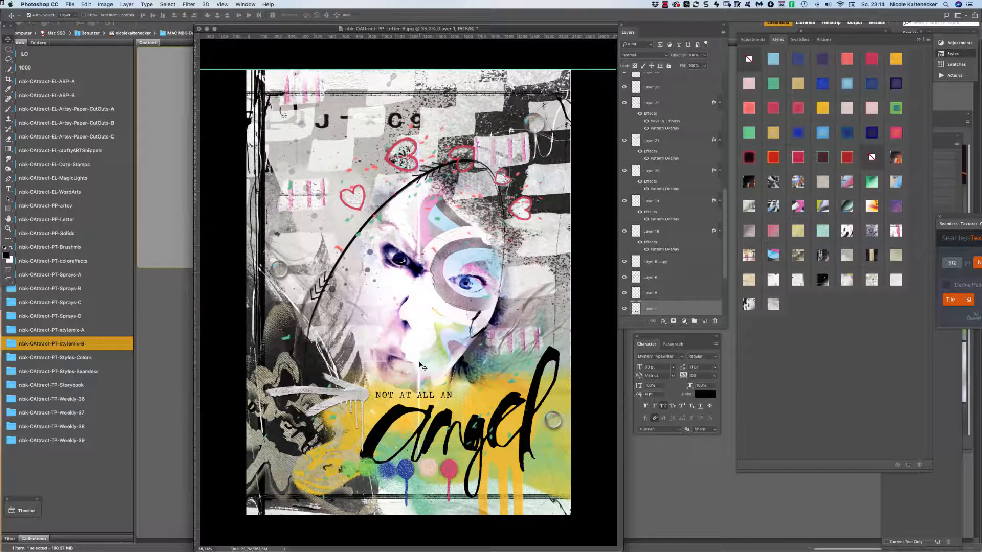
{"action": "left_click_drag", "start_coordinate": [416, 367], "coordinate": [364, 336]}
{"action": "left_click_drag", "start_coordinate": [361, 329], "coordinate": [362, 328]}
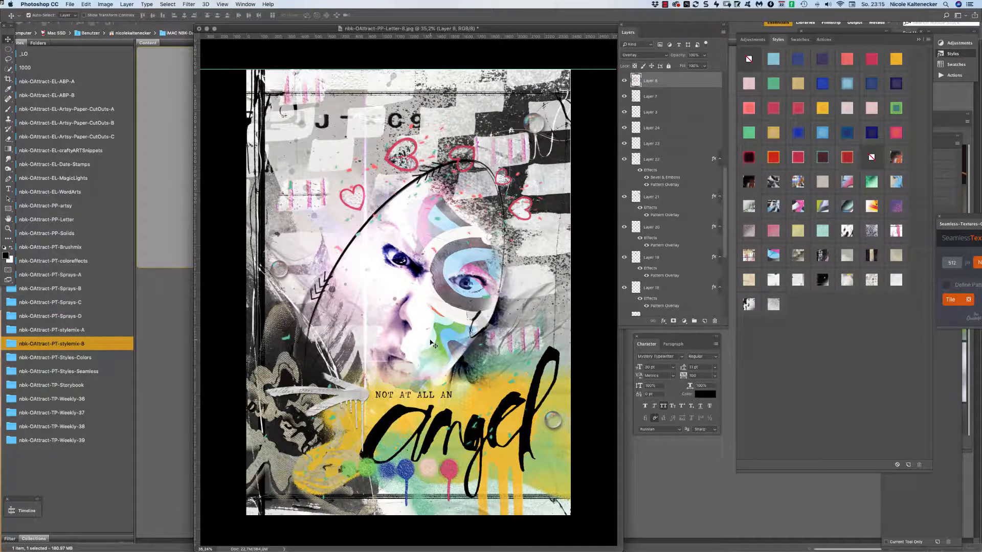
{"action": "key", "text": "alt"}
{"action": "key", "text": "alt"}
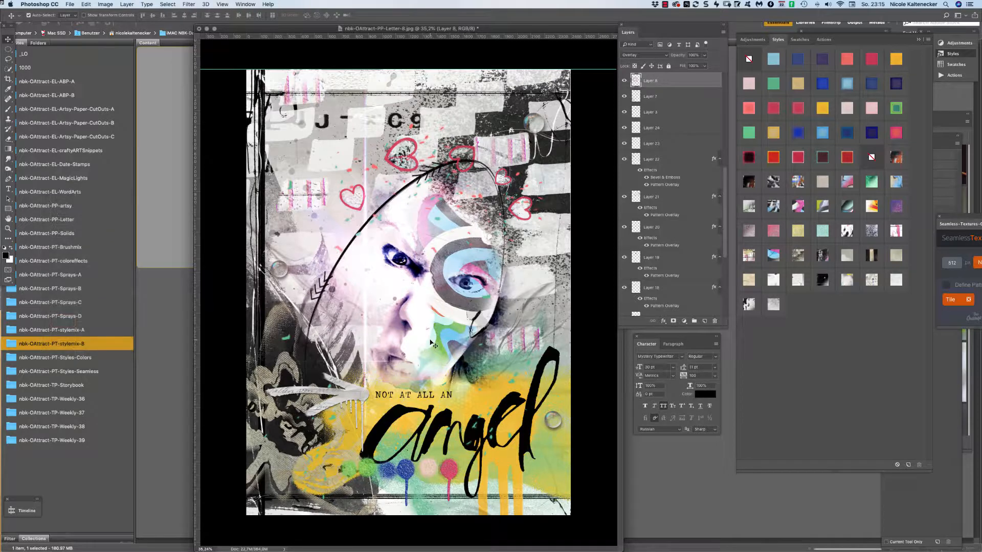